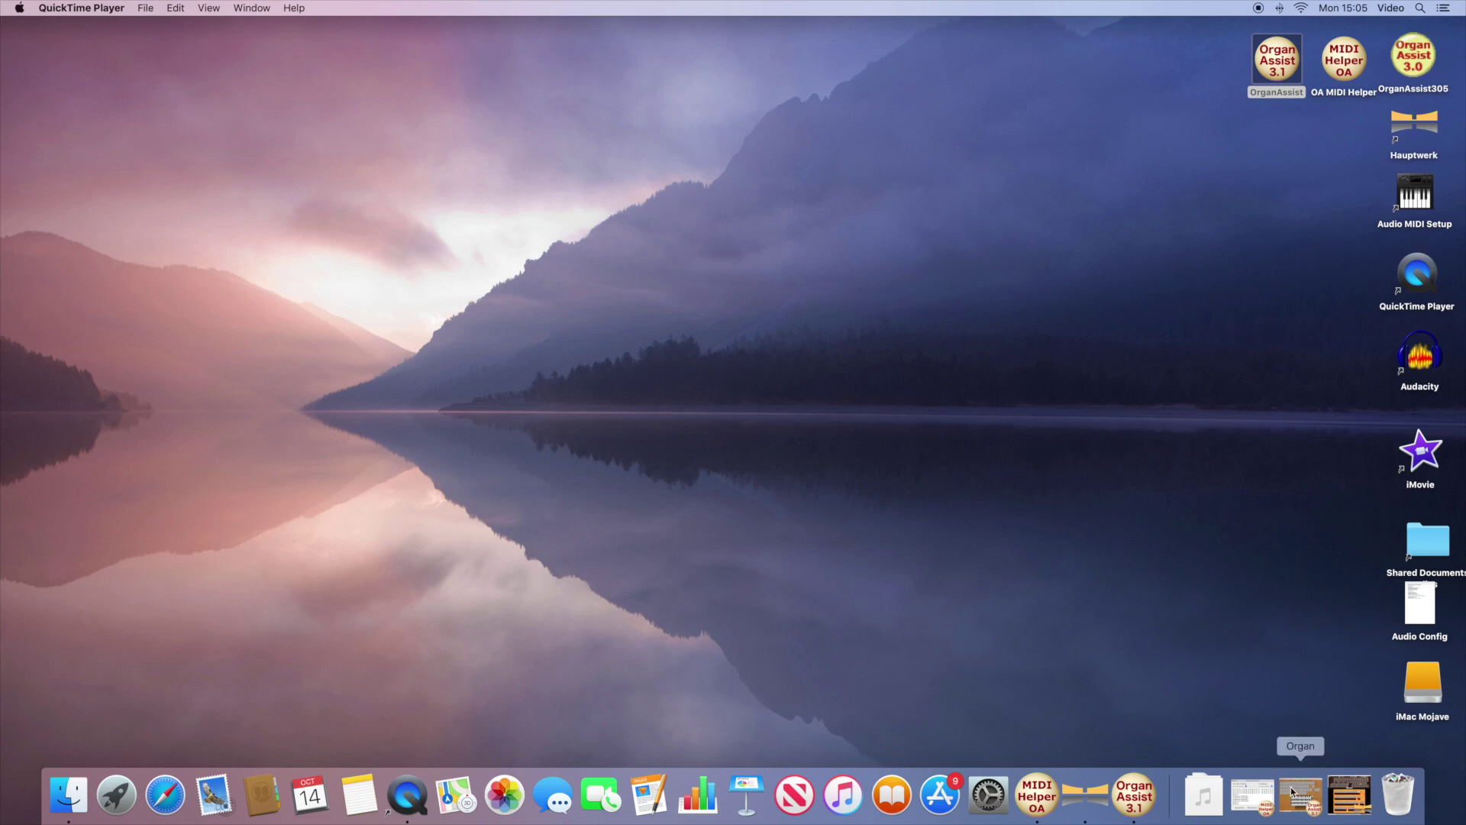
Step: Restore Hauptwerk with St John Cantius, cancel all stops, and bring back the drawstop console
click(1348, 794)
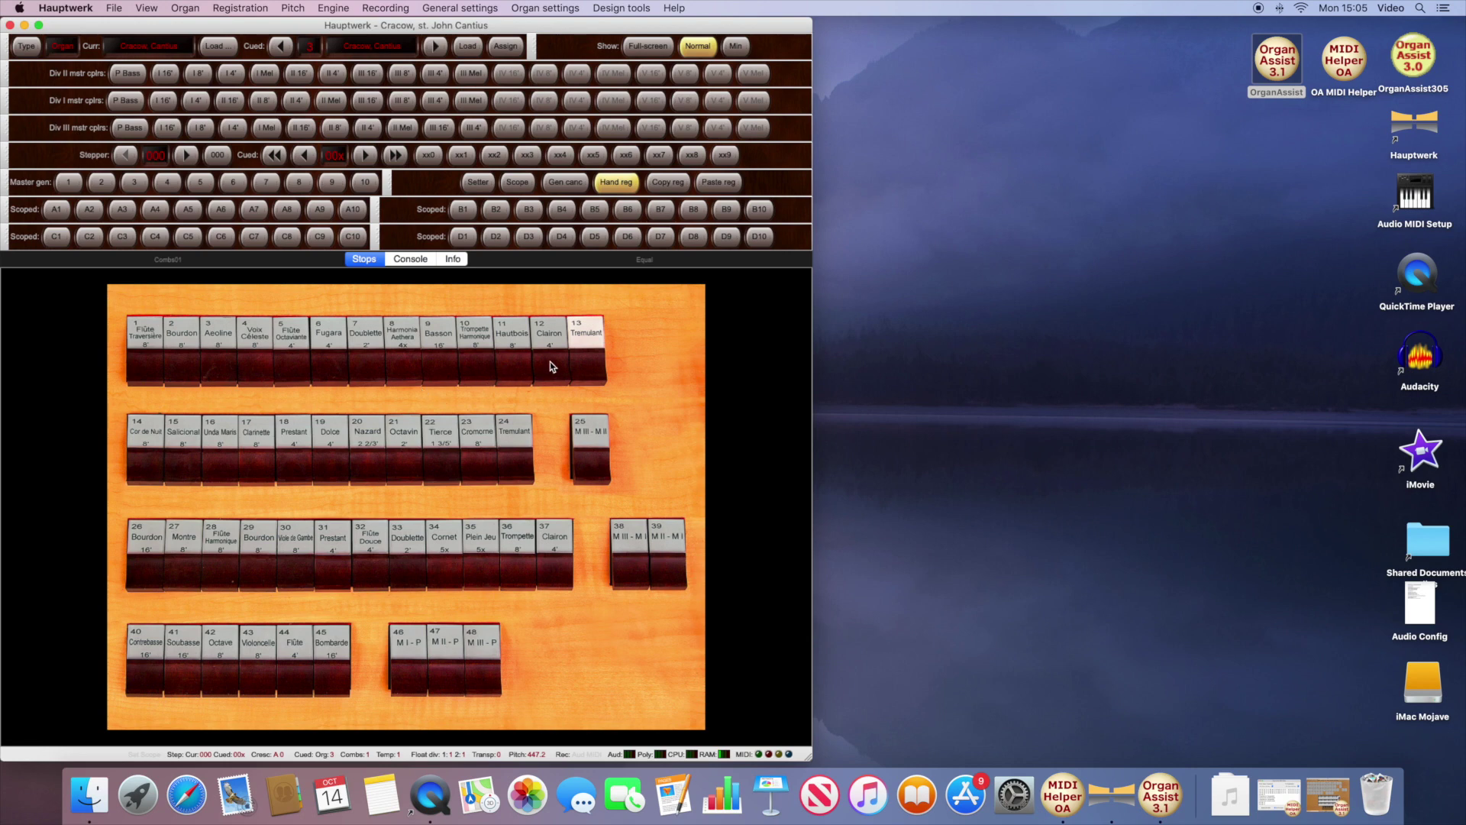
click(582, 351)
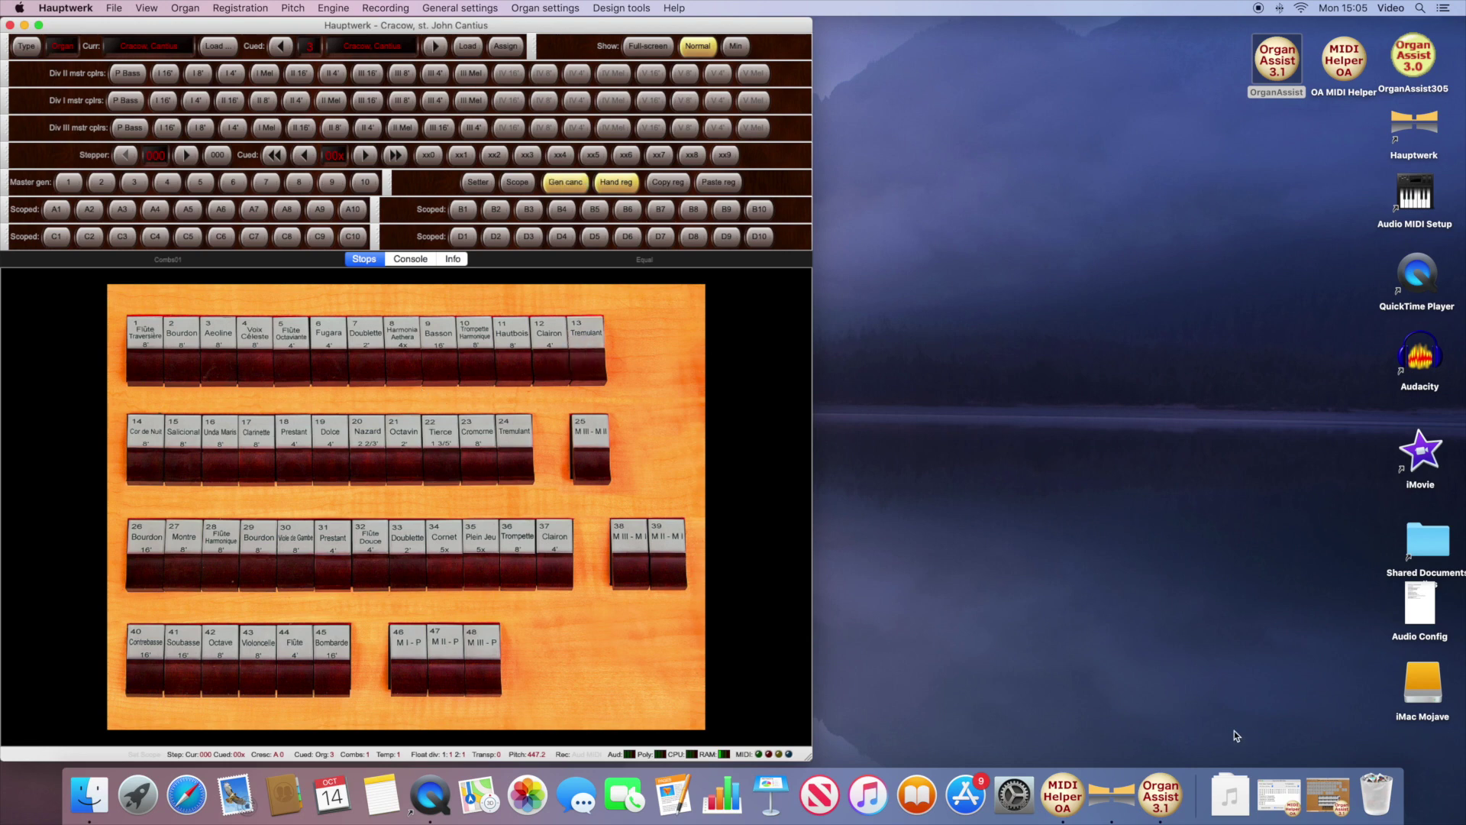
click(1327, 794)
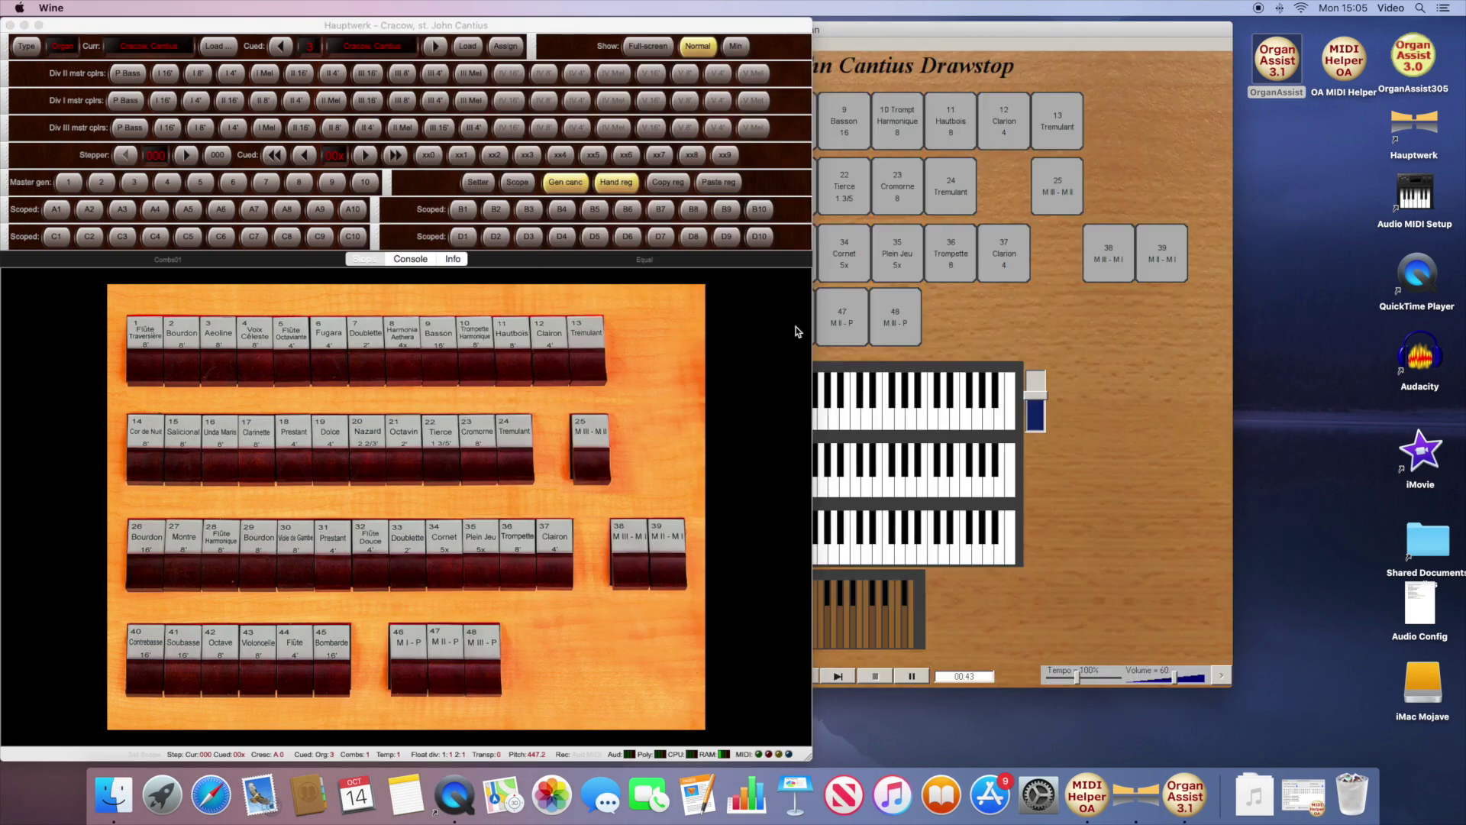
Step: Play the Hereford demo on the Cracow console, drawing 33 Doublette mid-playback, then stop it
click(905, 40)
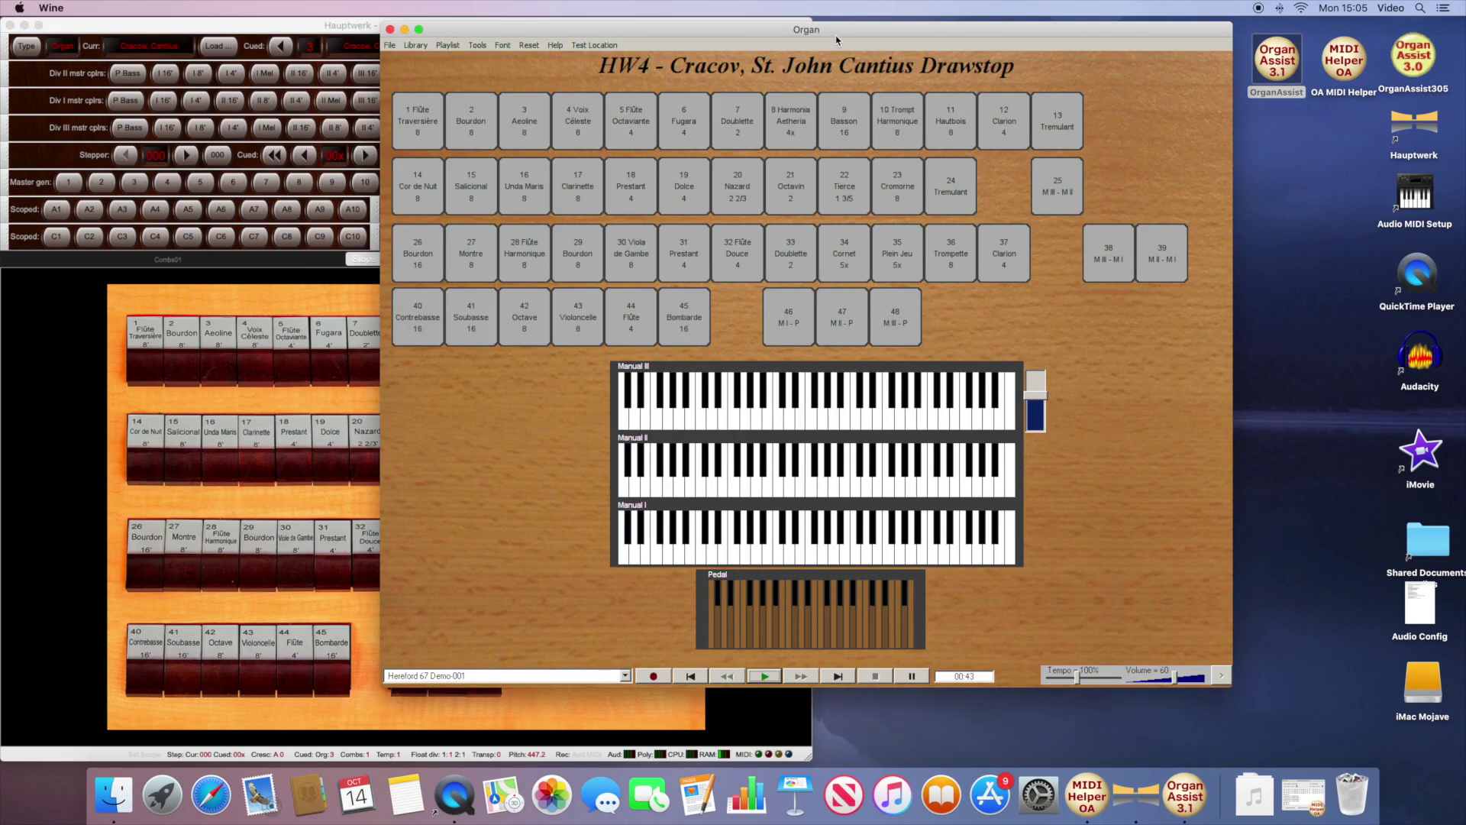
drag(837, 40, 815, 63)
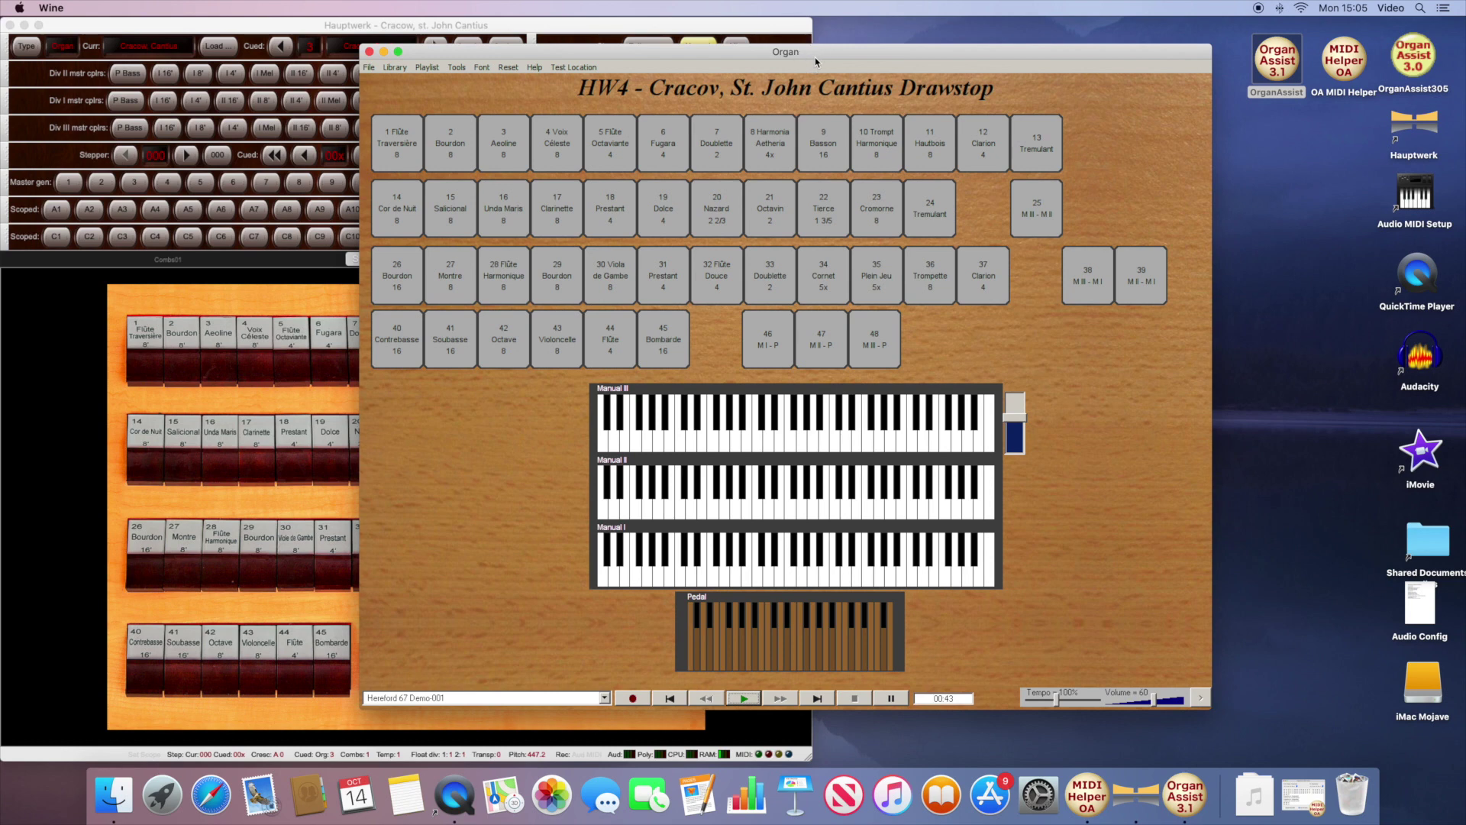
click(743, 698)
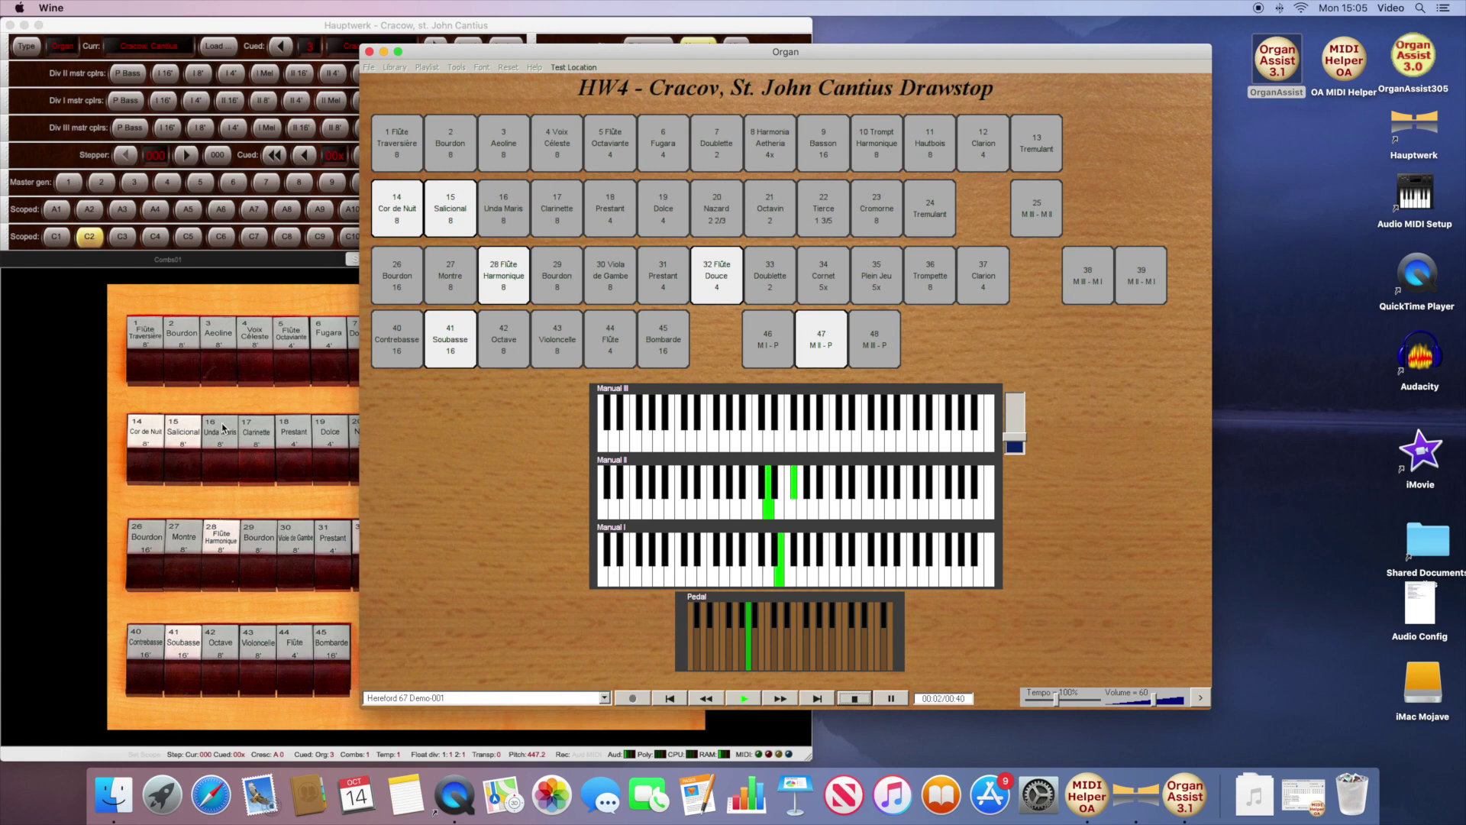
click(768, 298)
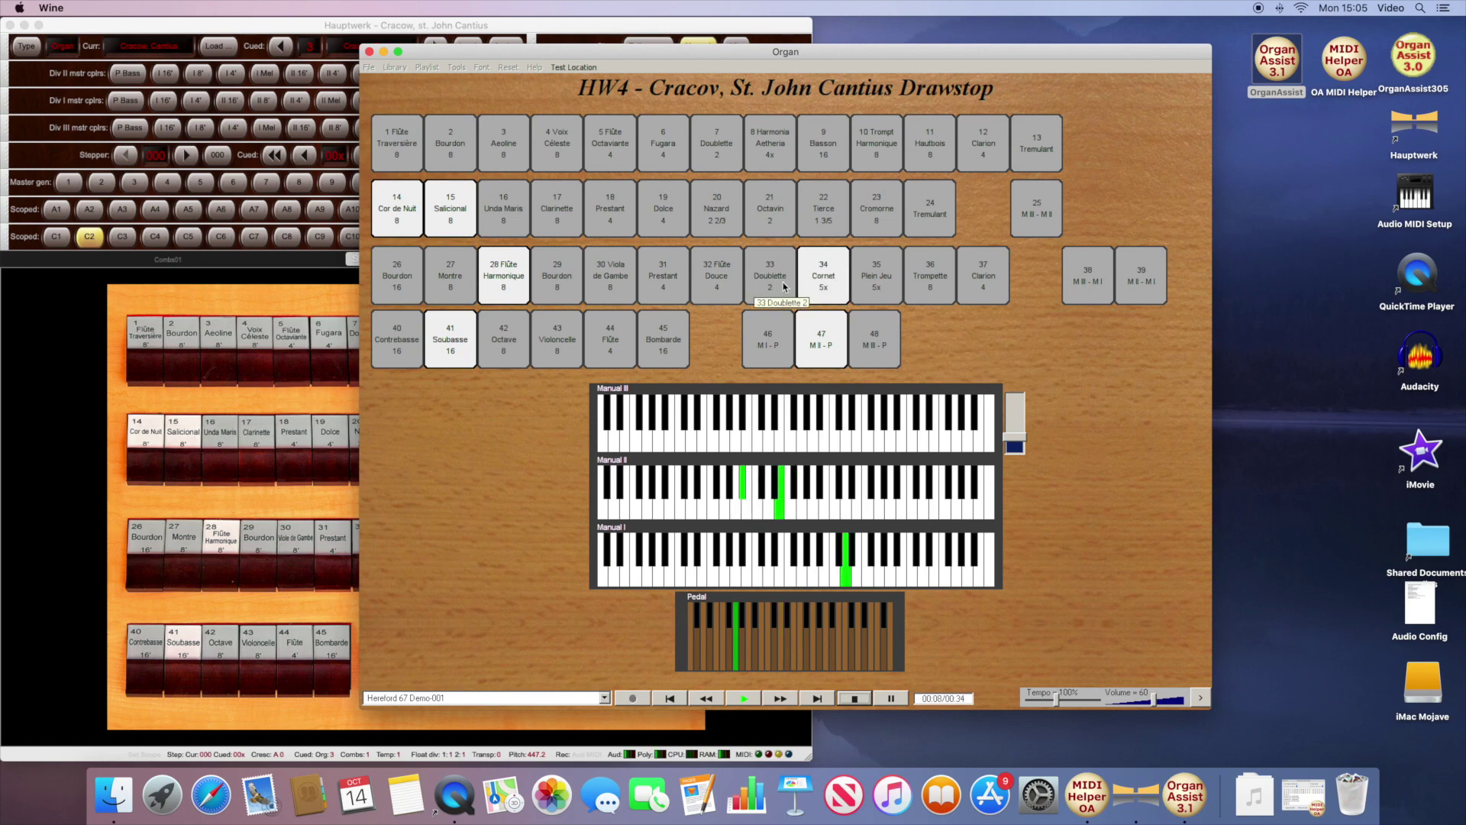
click(857, 700)
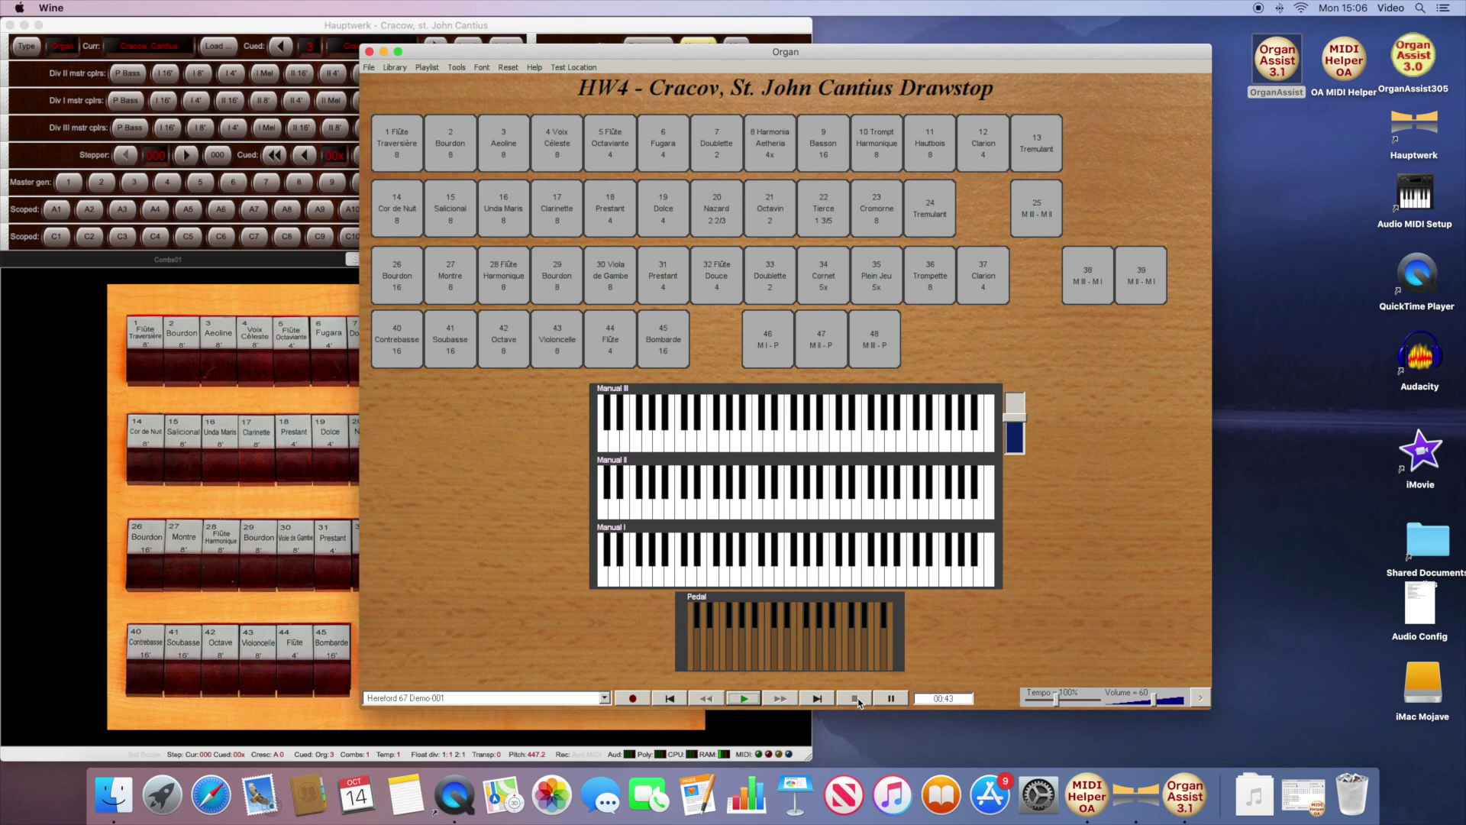
click(458, 68)
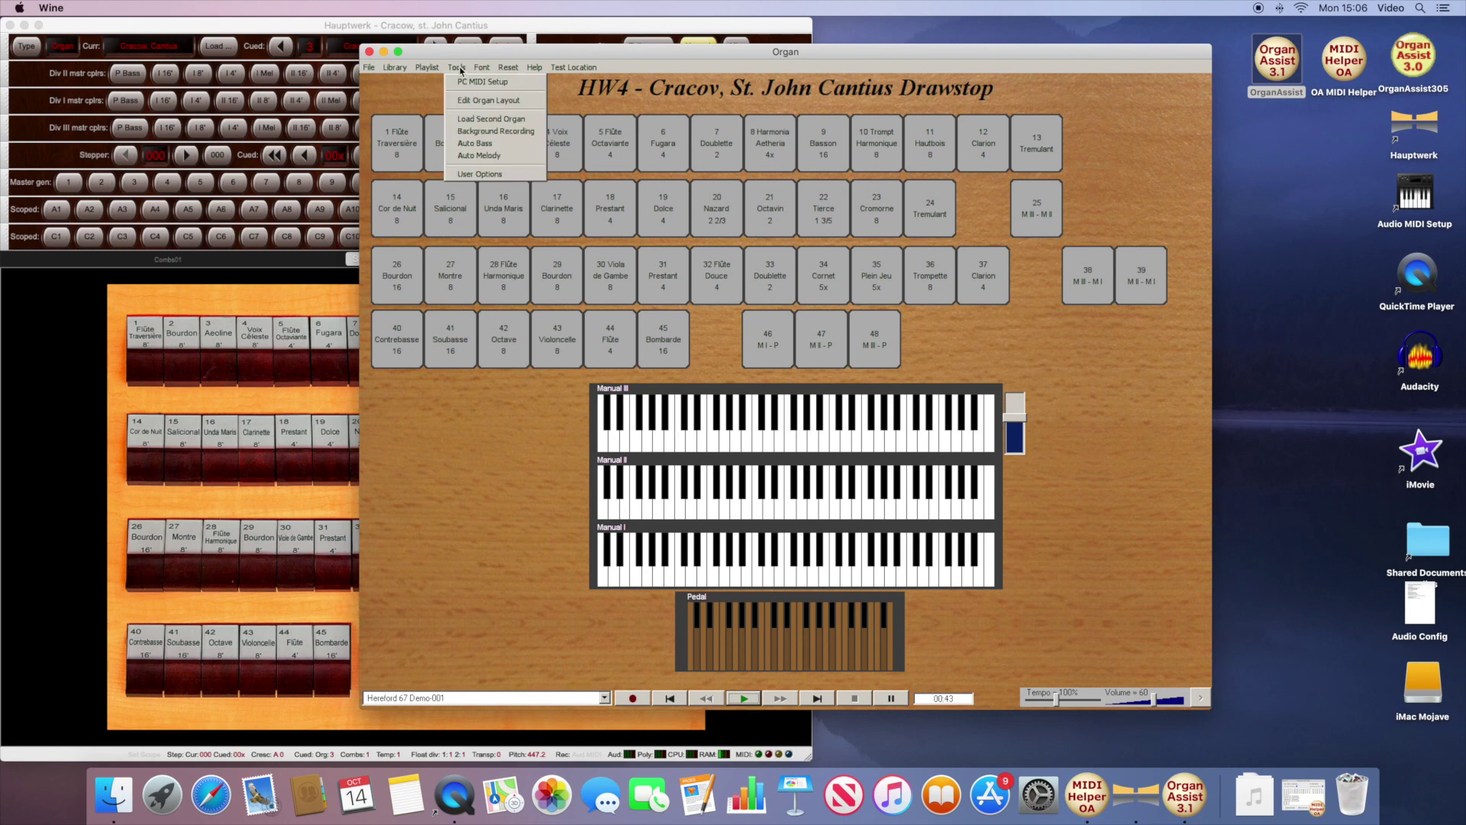
click(481, 174)
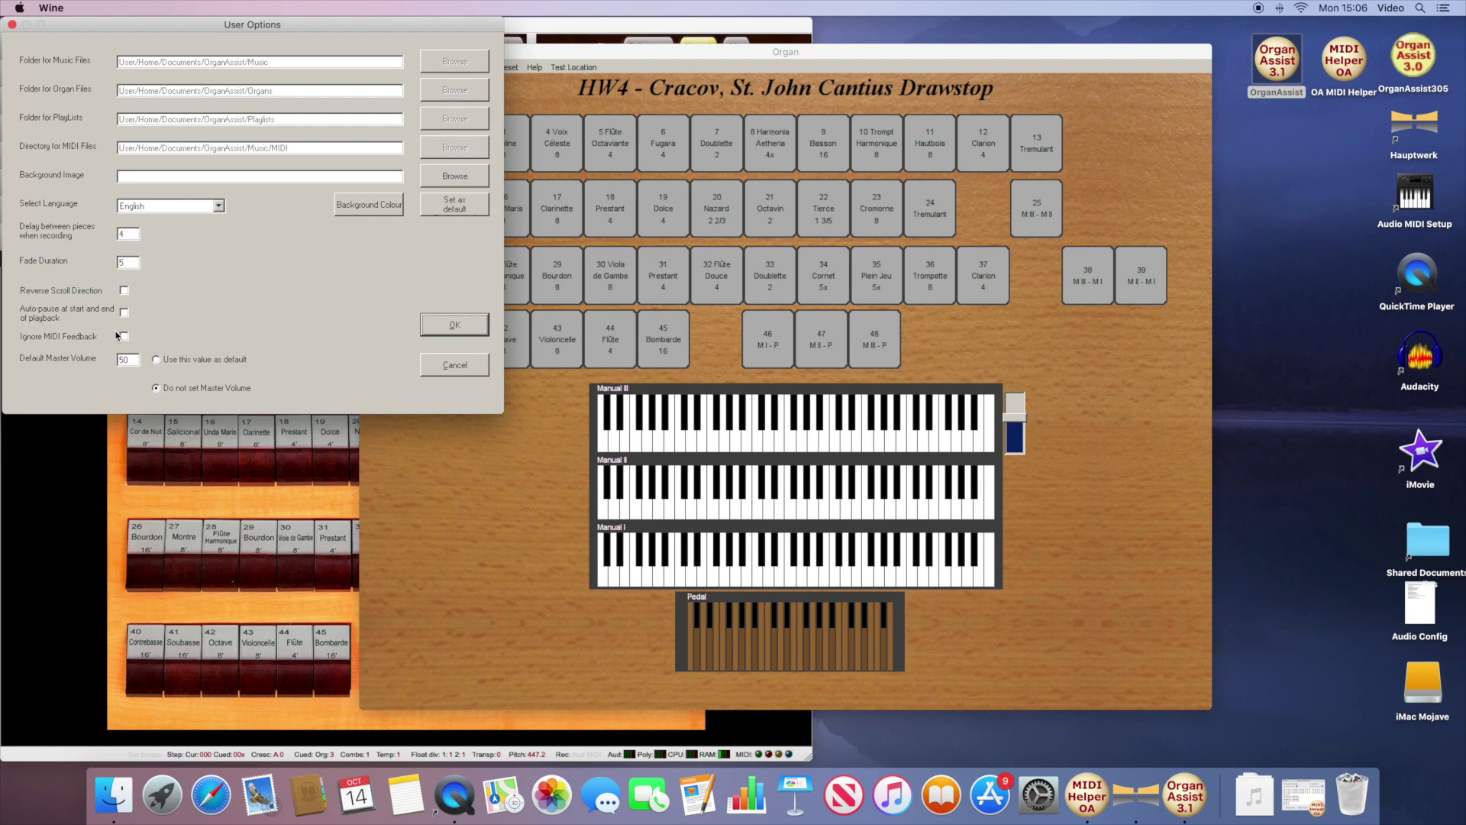
click(432, 333)
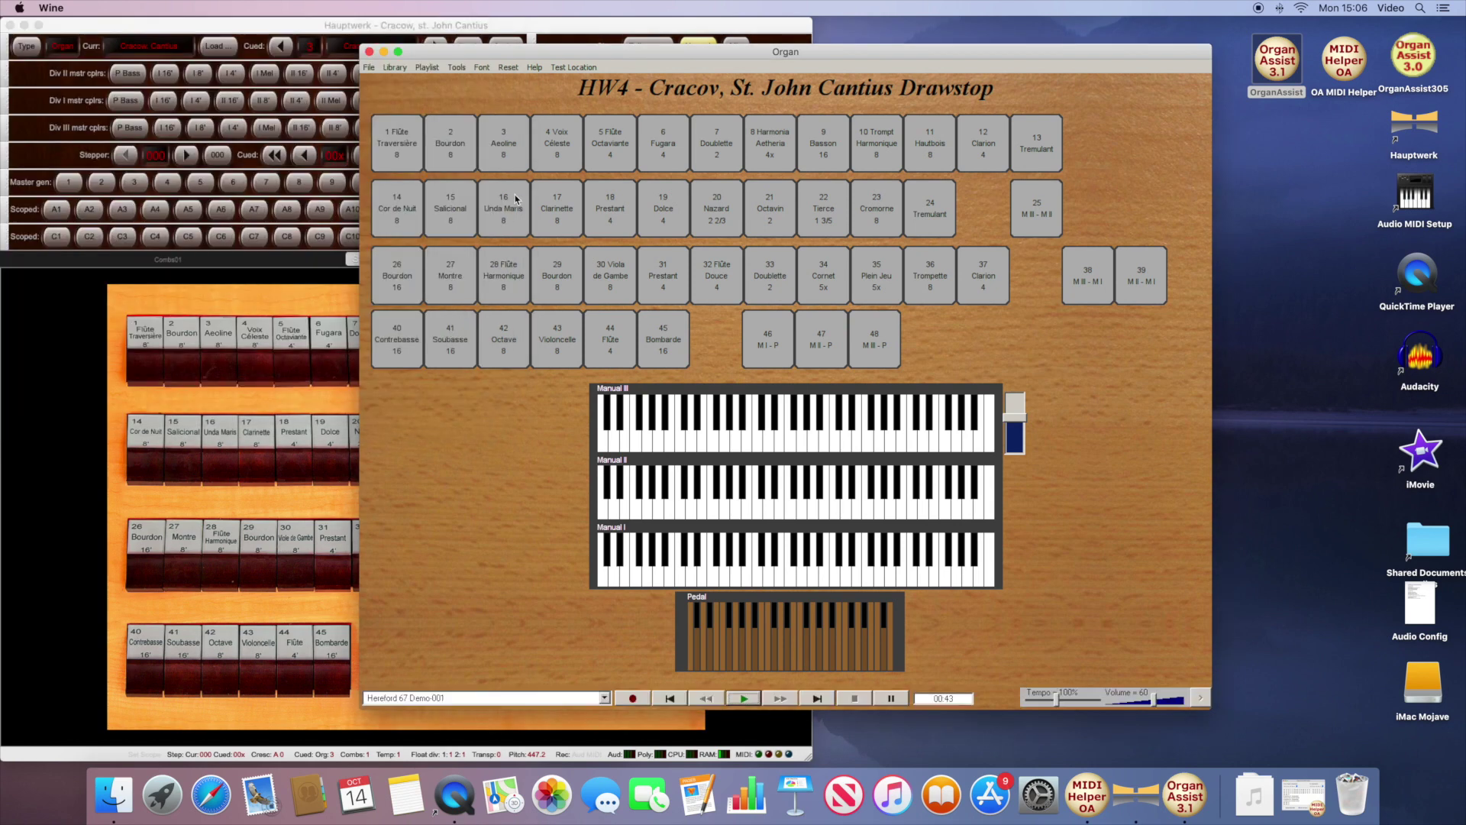
click(457, 69)
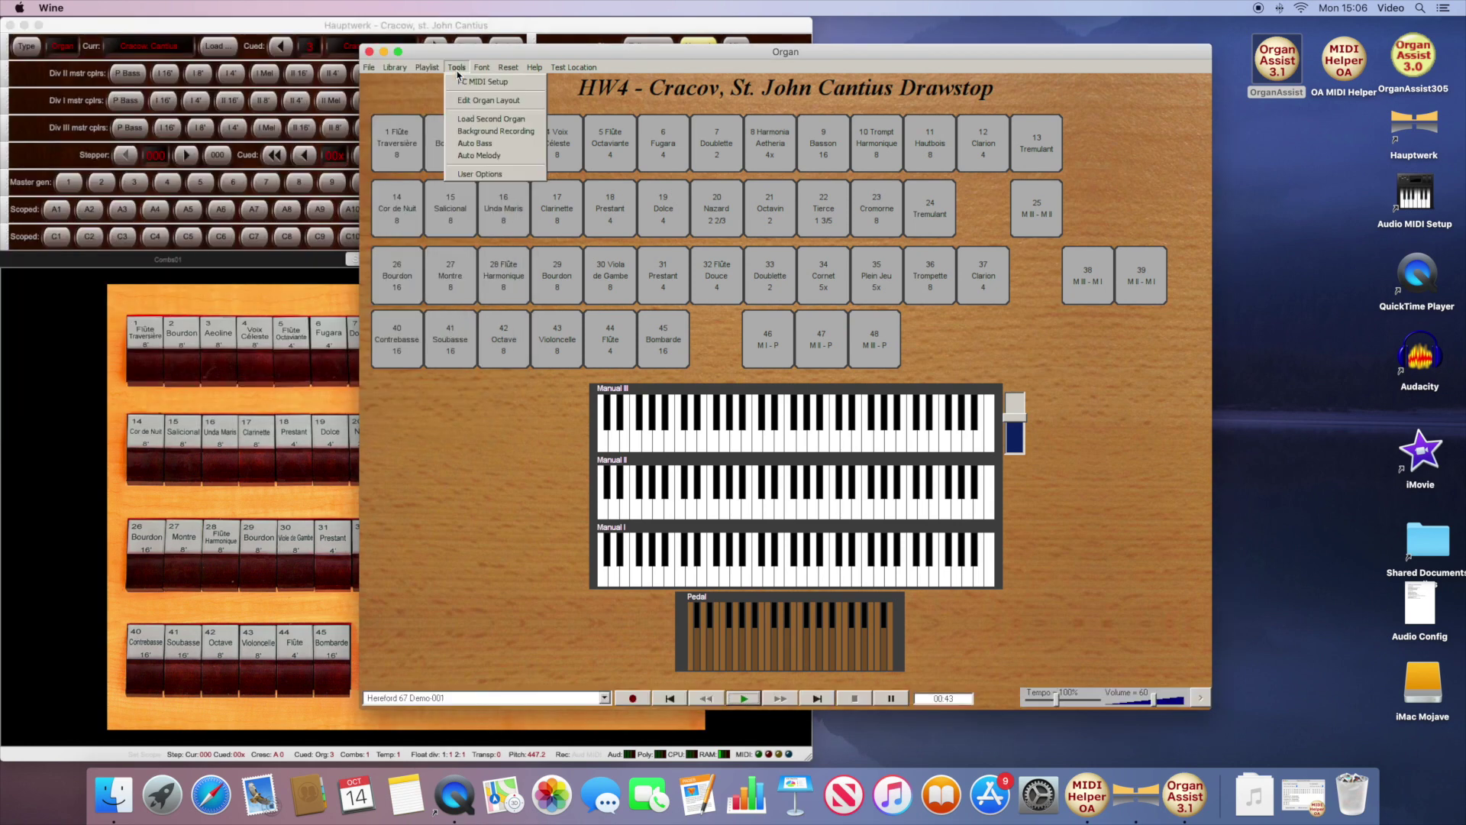
Step: Open the organ layout editor and select stops 48, 39 and the 38 M III - M I coupler
click(472, 102)
click(756, 264)
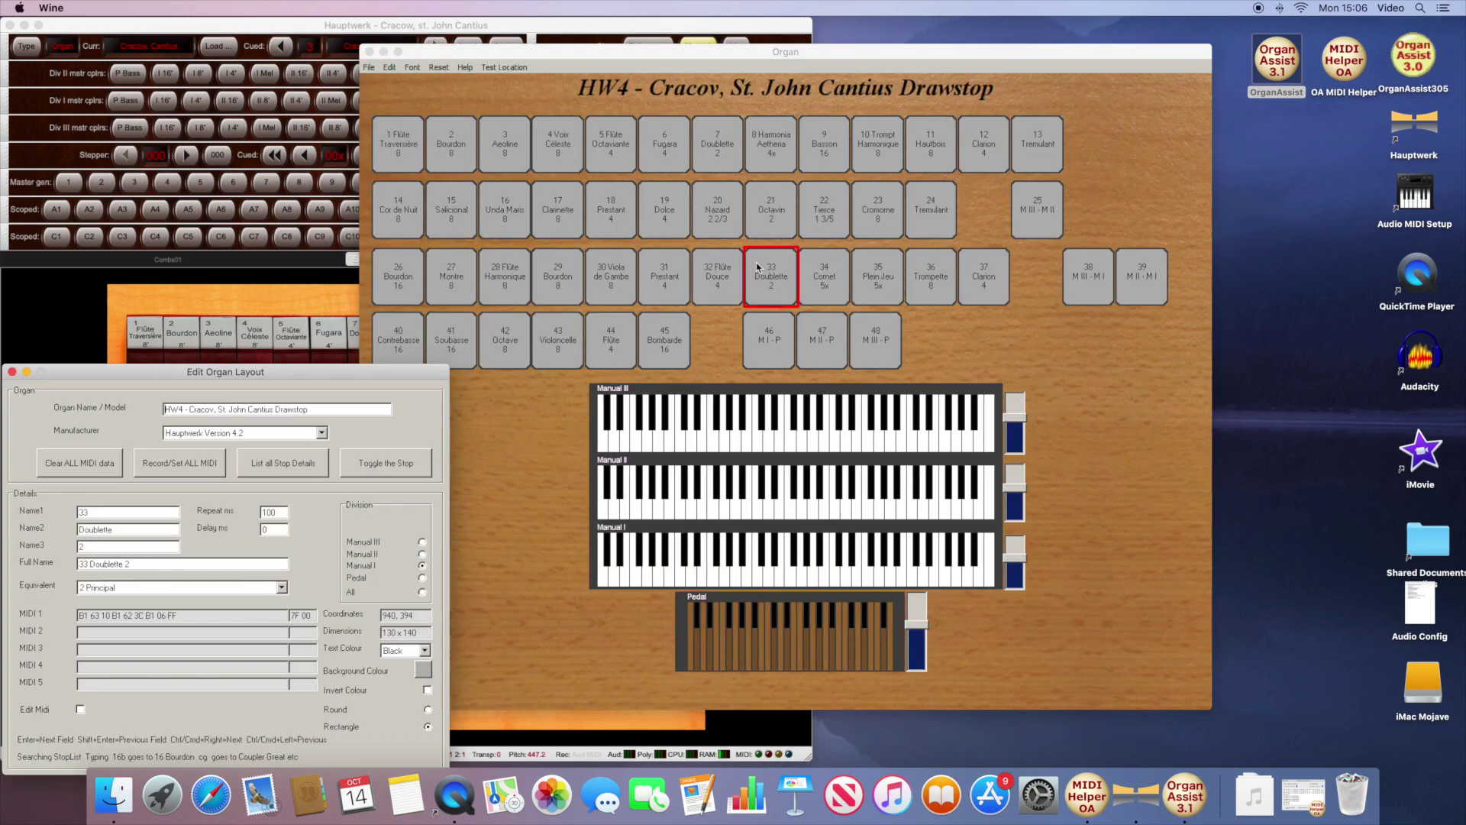
click(876, 340)
click(1142, 276)
click(1088, 275)
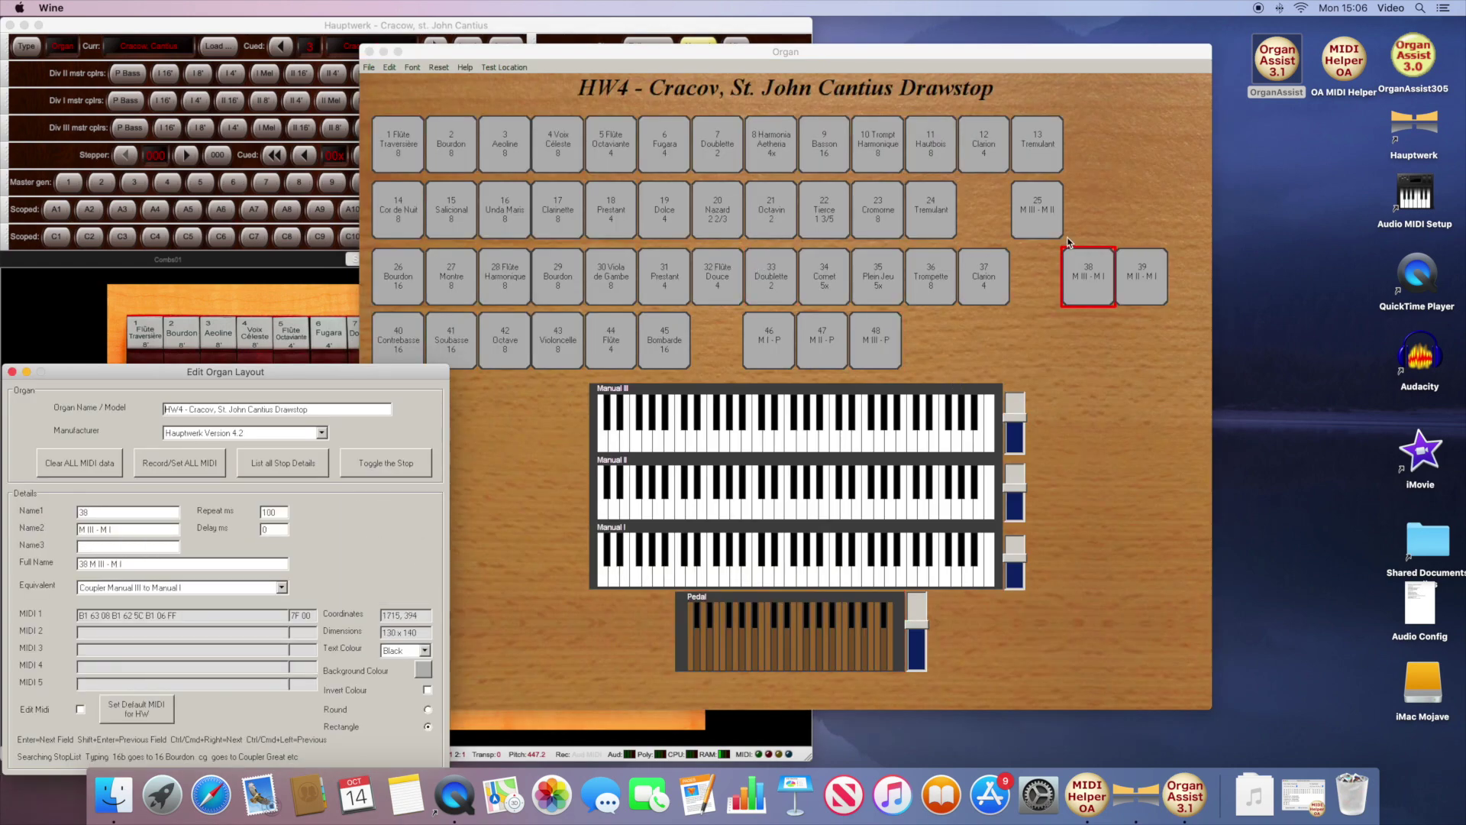
Step: Shrink the keyboard frame, then hide the manuals and pedal keyboards from the layout
click(944, 664)
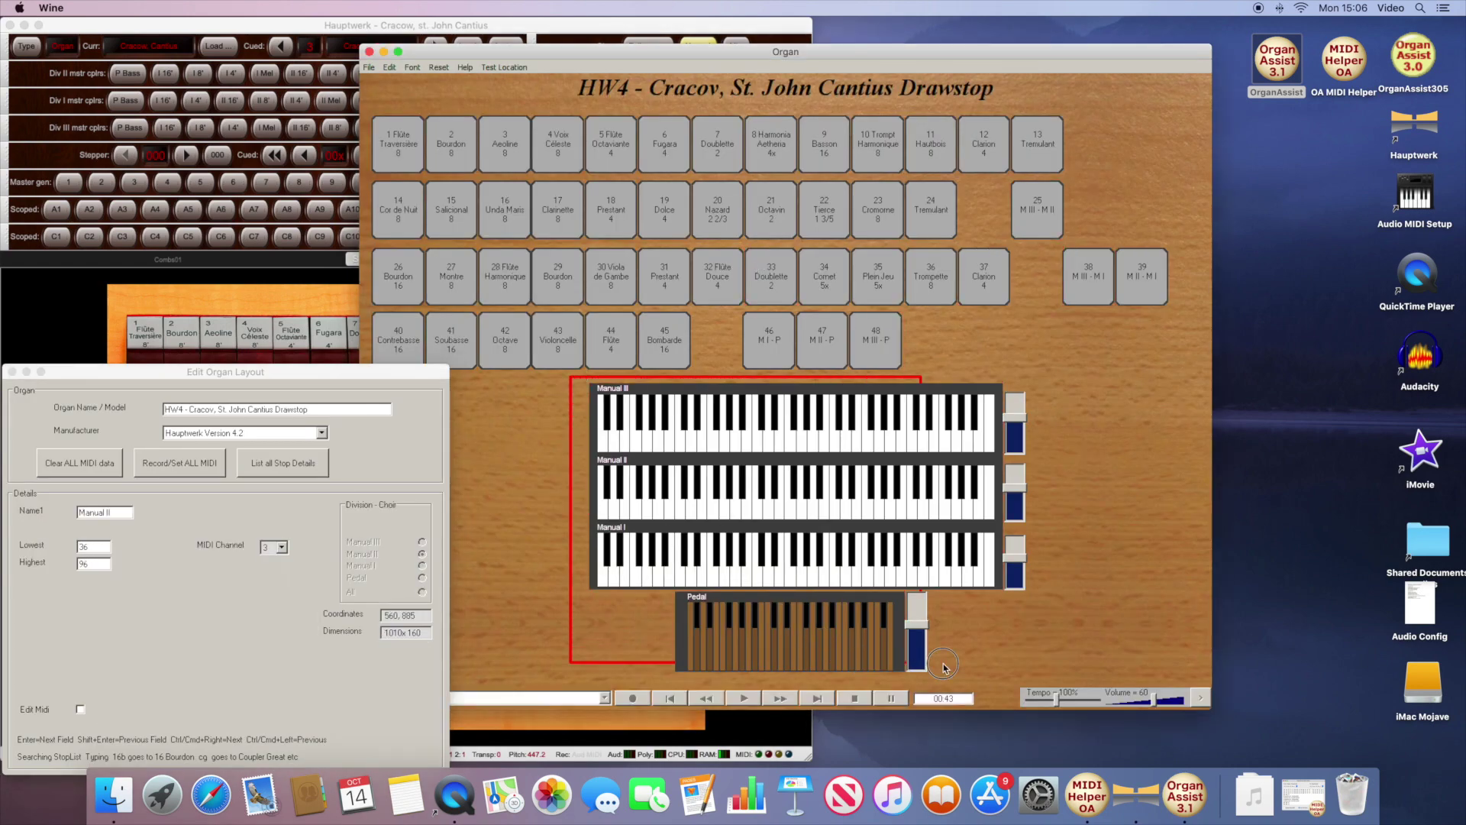
drag(944, 664, 1050, 681)
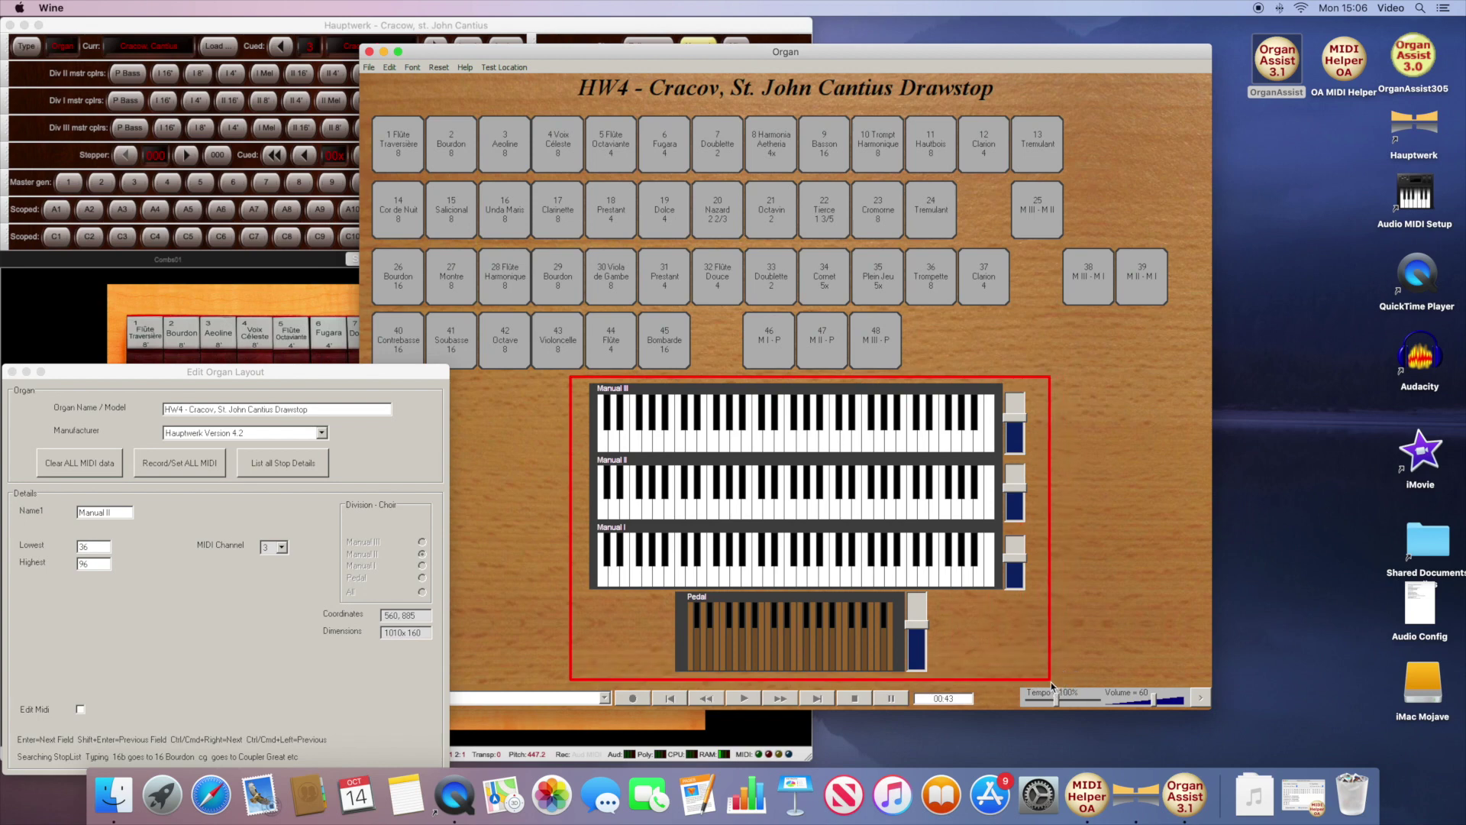
drag(1051, 681, 837, 535)
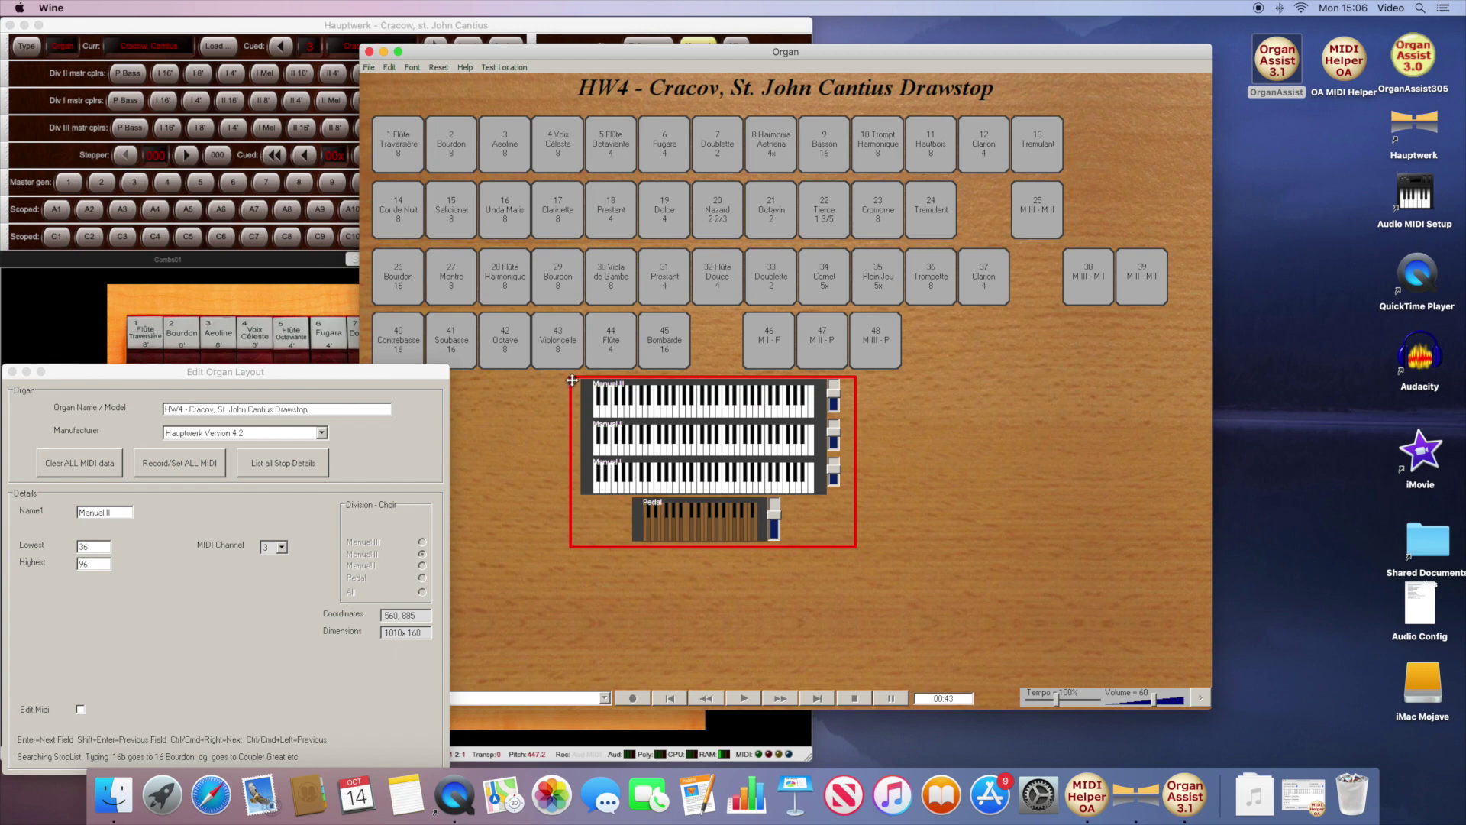
drag(585, 395, 605, 430)
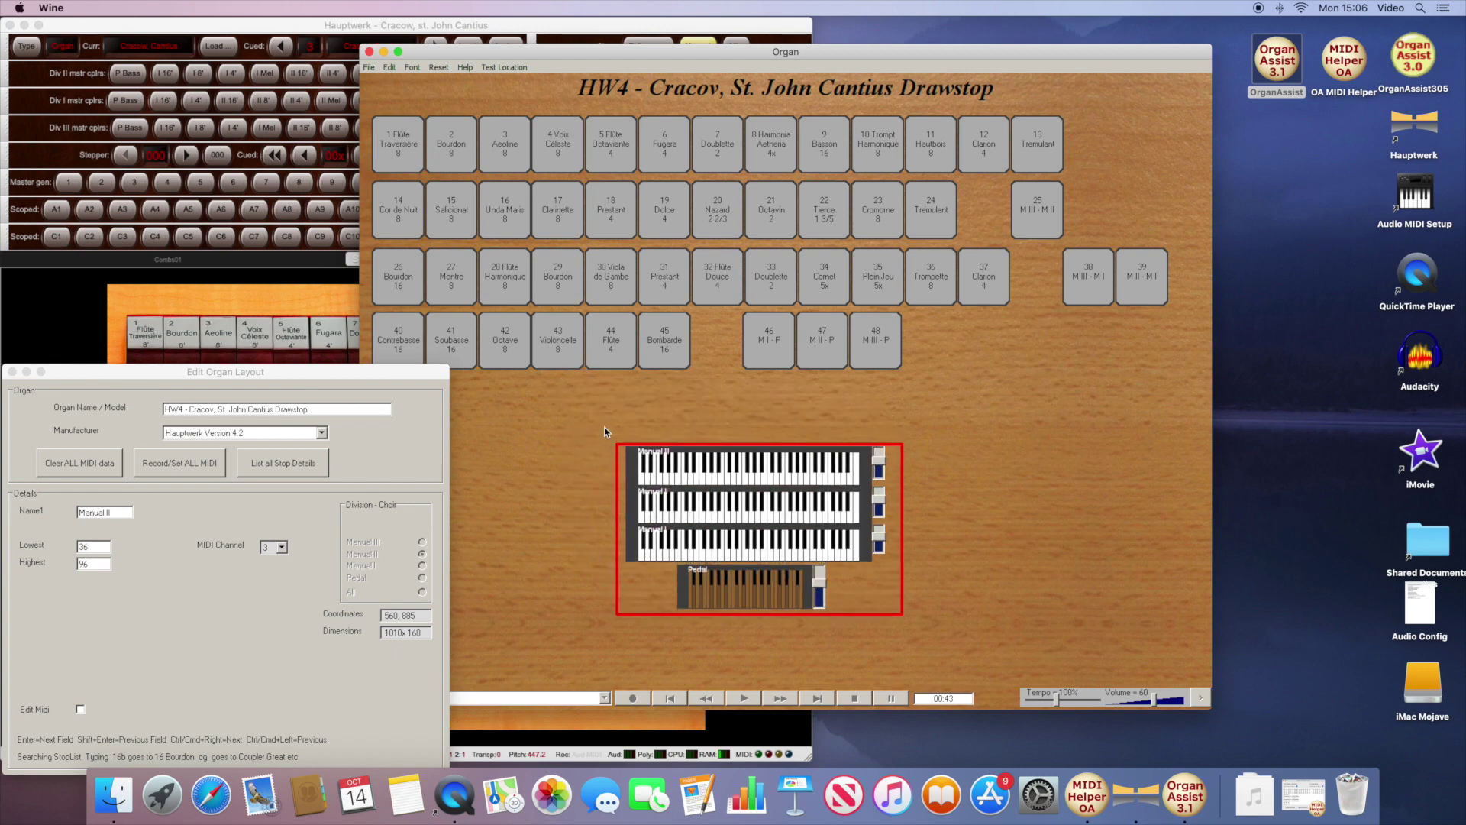
click(390, 68)
click(419, 131)
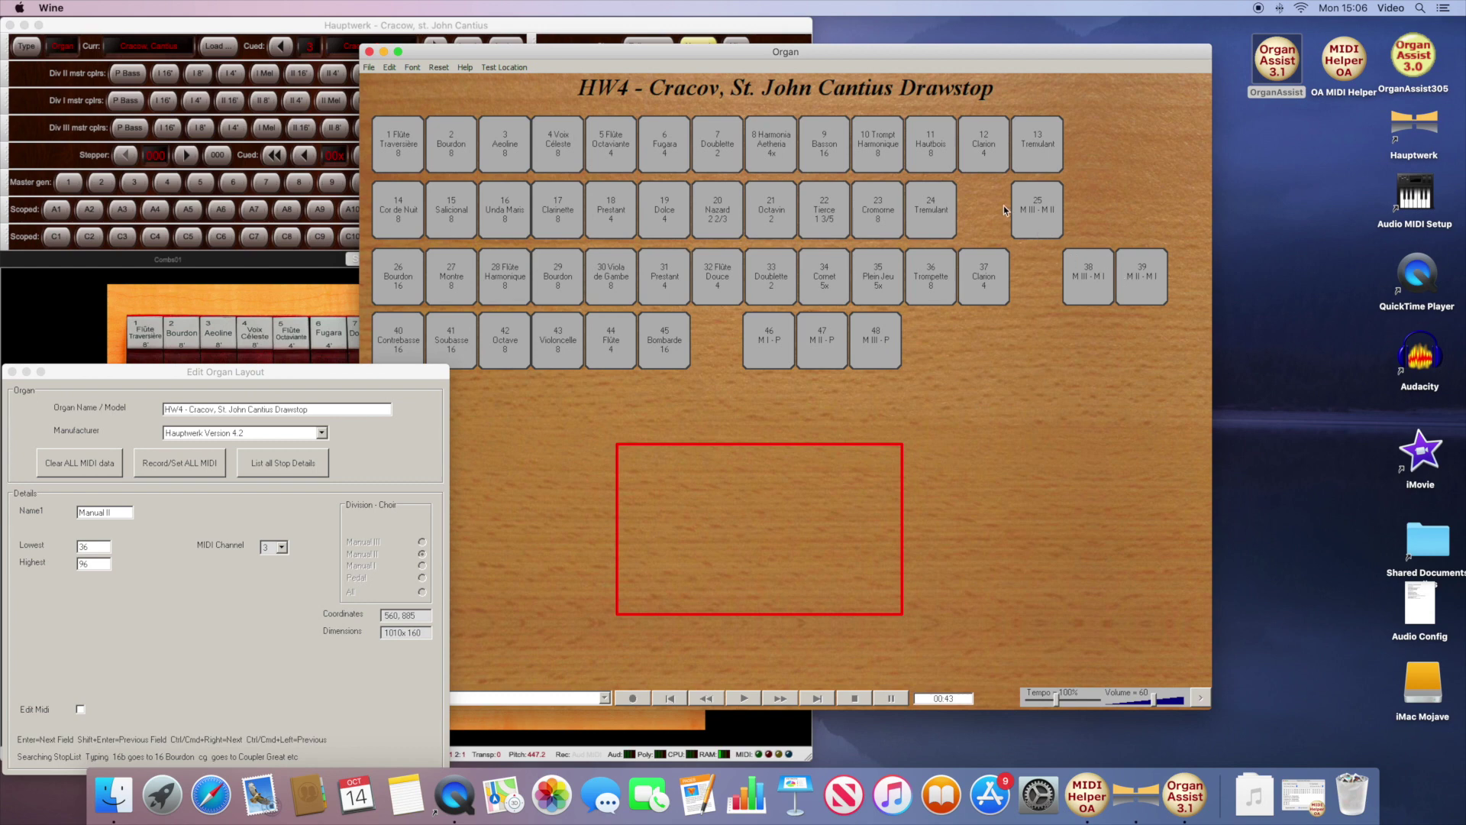
click(757, 329)
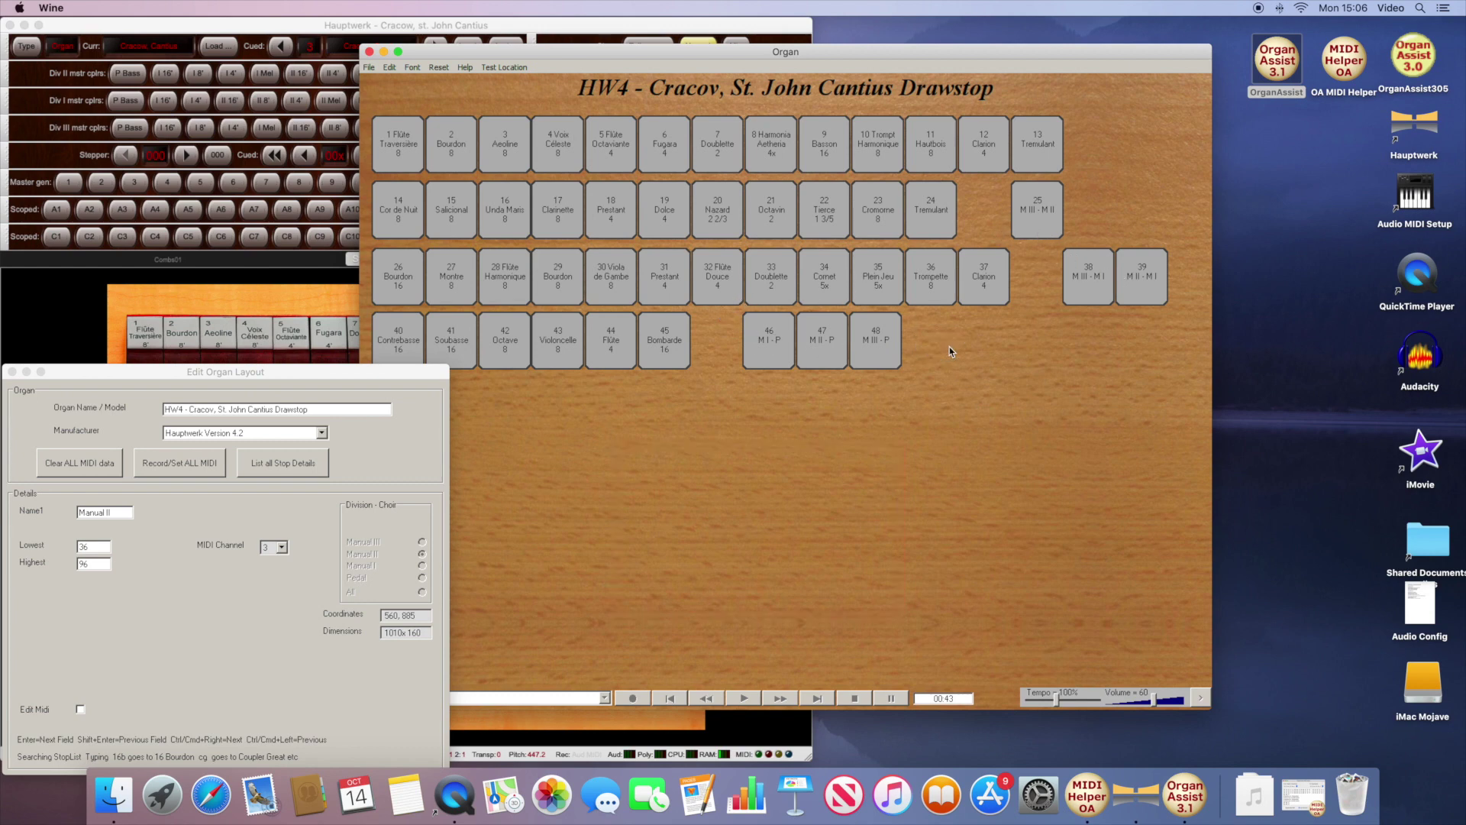
Step: Move couplers 46–48 into the empty lower area and place 38 to the right of 48
drag(710, 310, 920, 333)
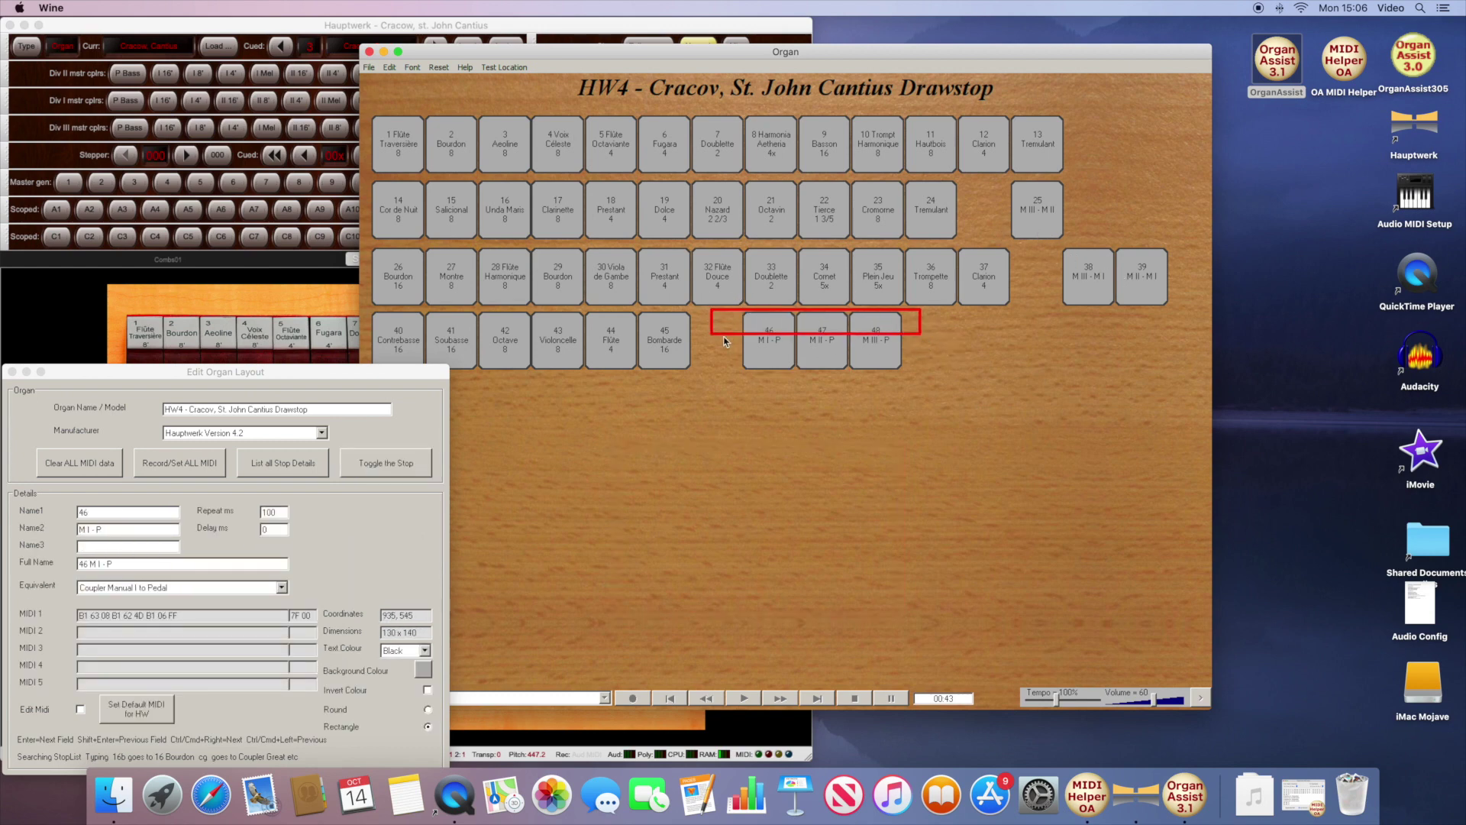
drag(716, 316, 660, 580)
click(1061, 243)
click(1146, 277)
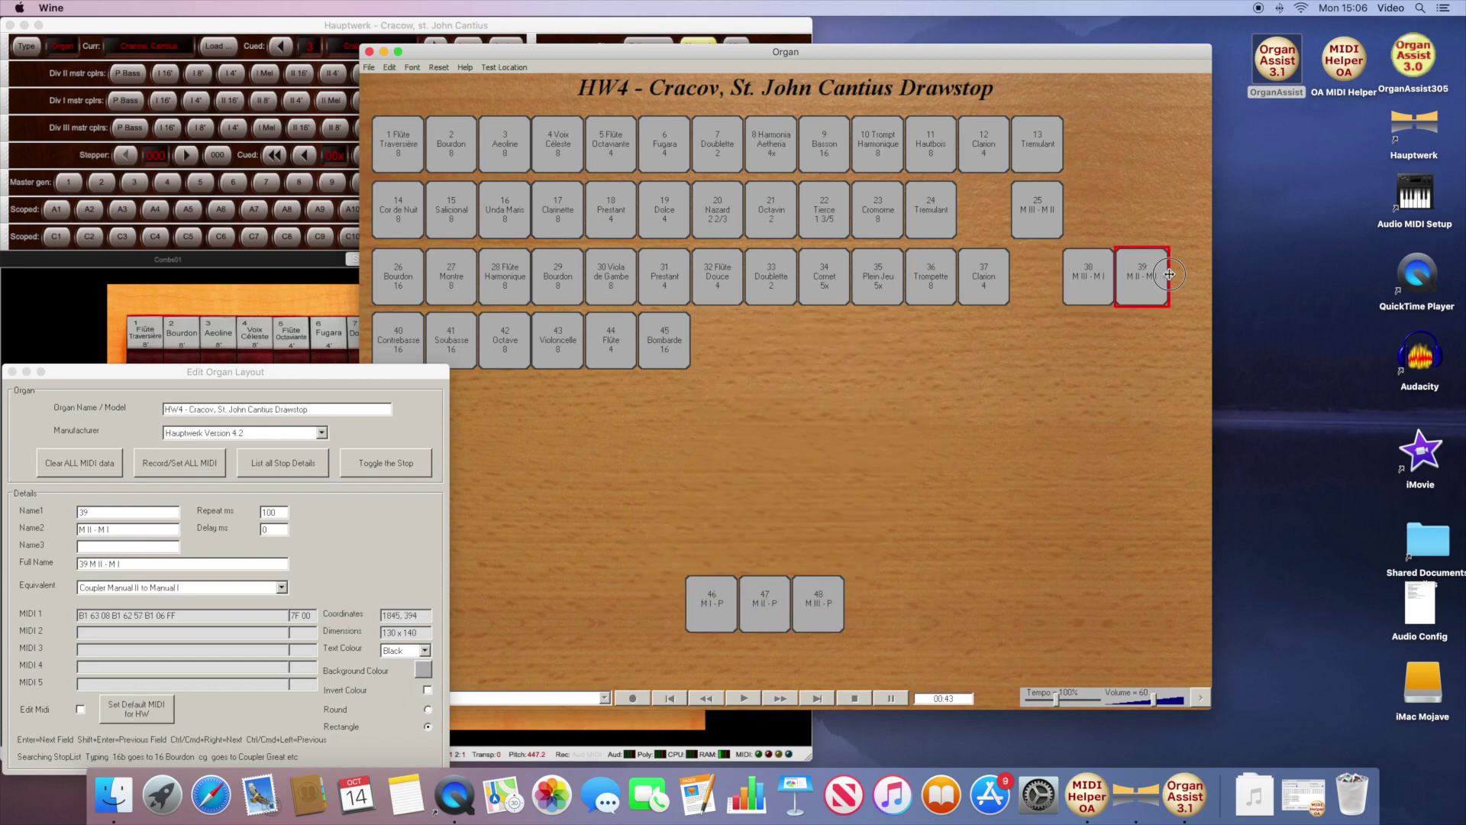
click(1063, 252)
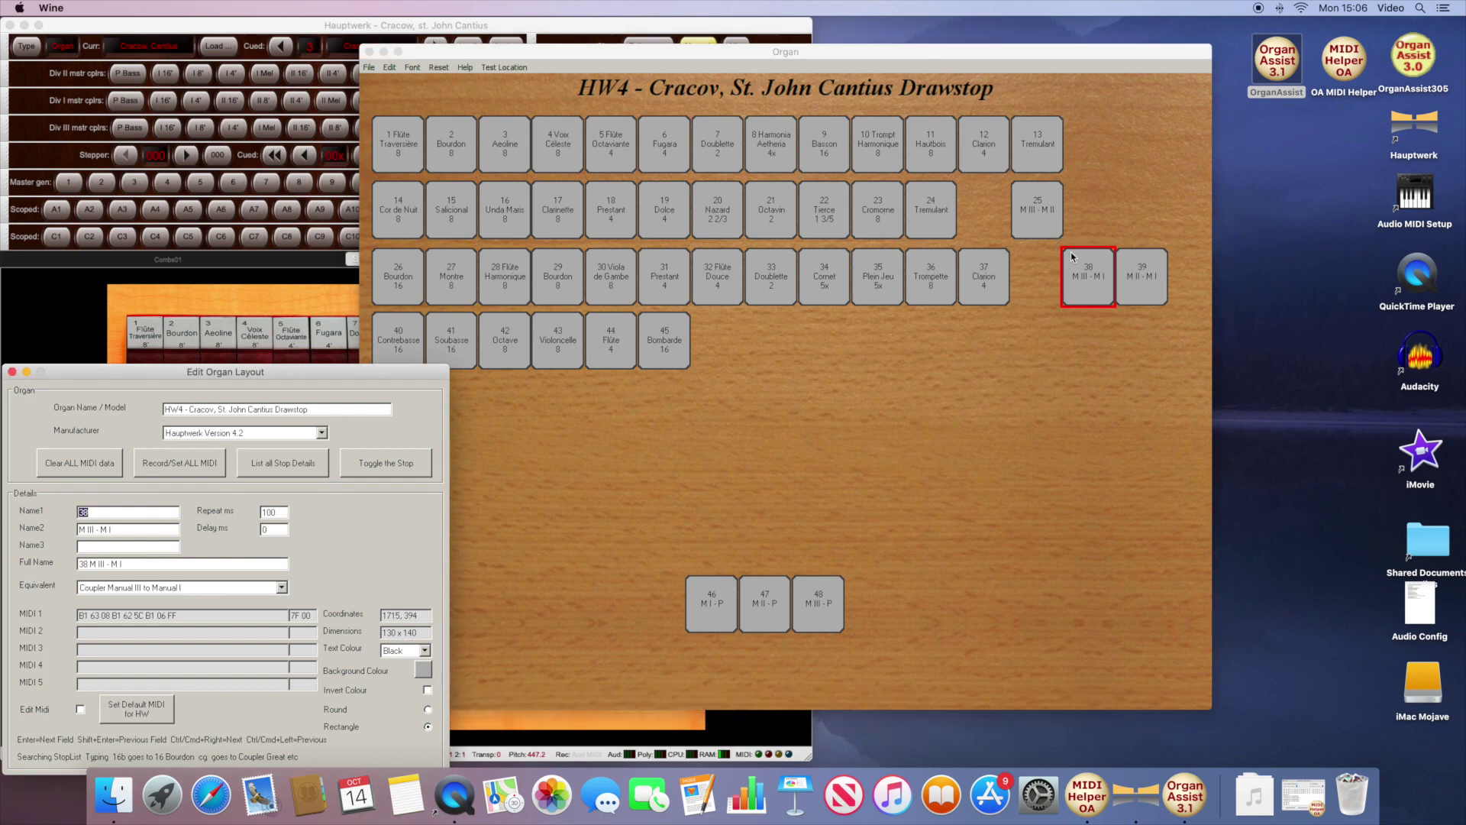
drag(1063, 252, 846, 582)
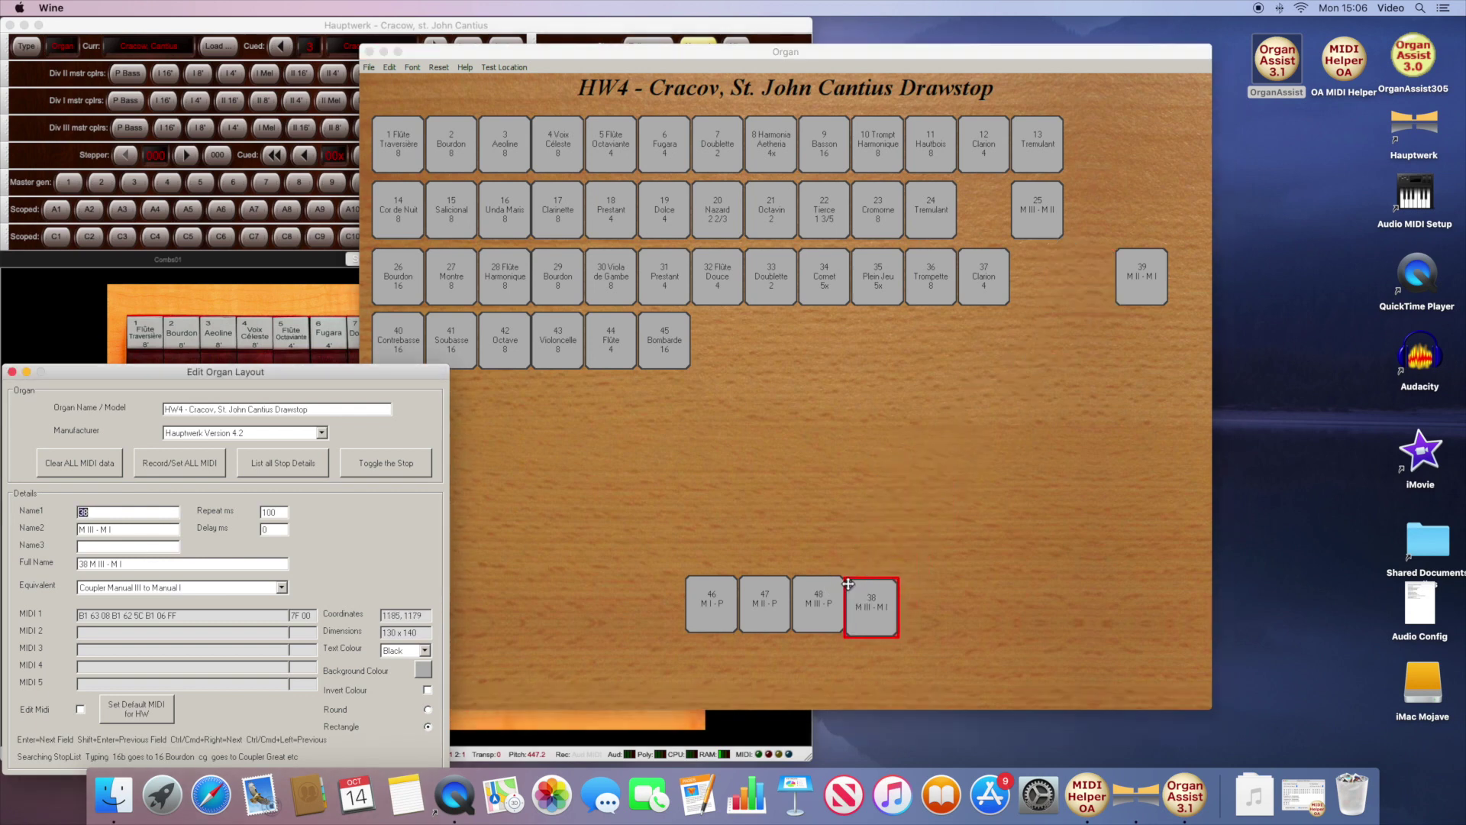
Step: Place coupler 39 next to 38 and coupler 25 to the left of 46
click(1143, 285)
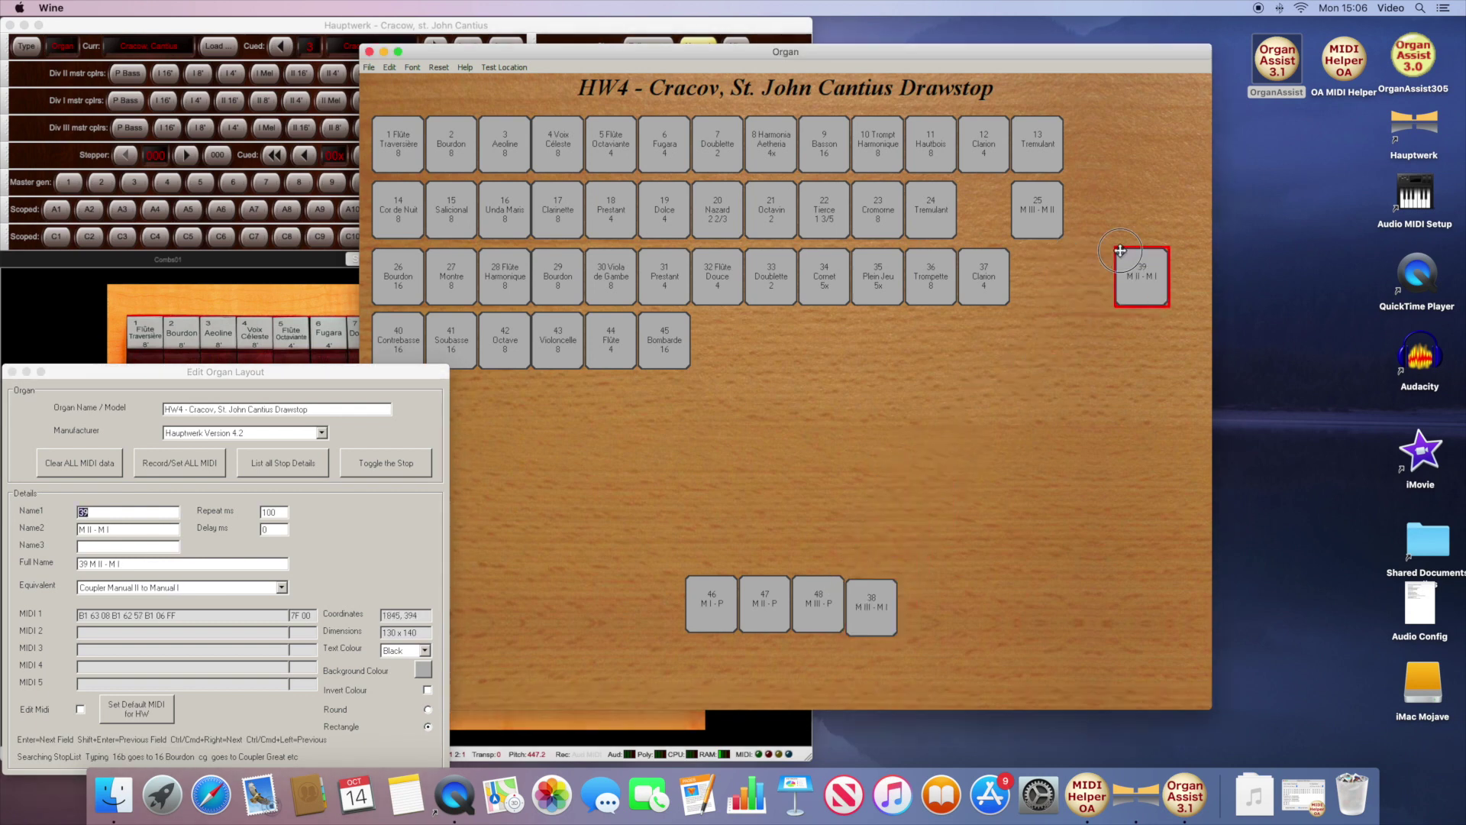
drag(1123, 255, 906, 581)
click(1023, 223)
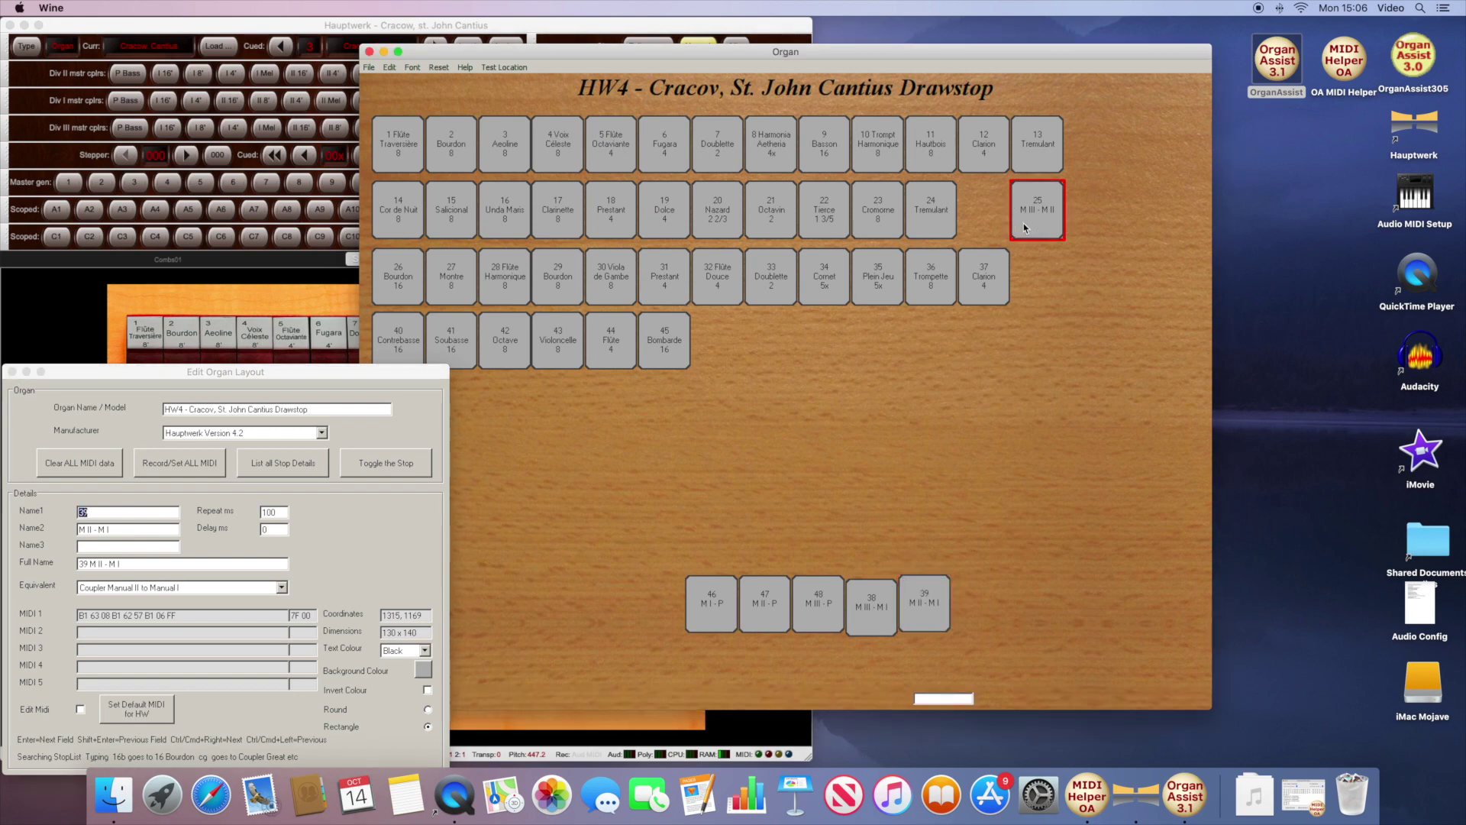
drag(1022, 200, 914, 624)
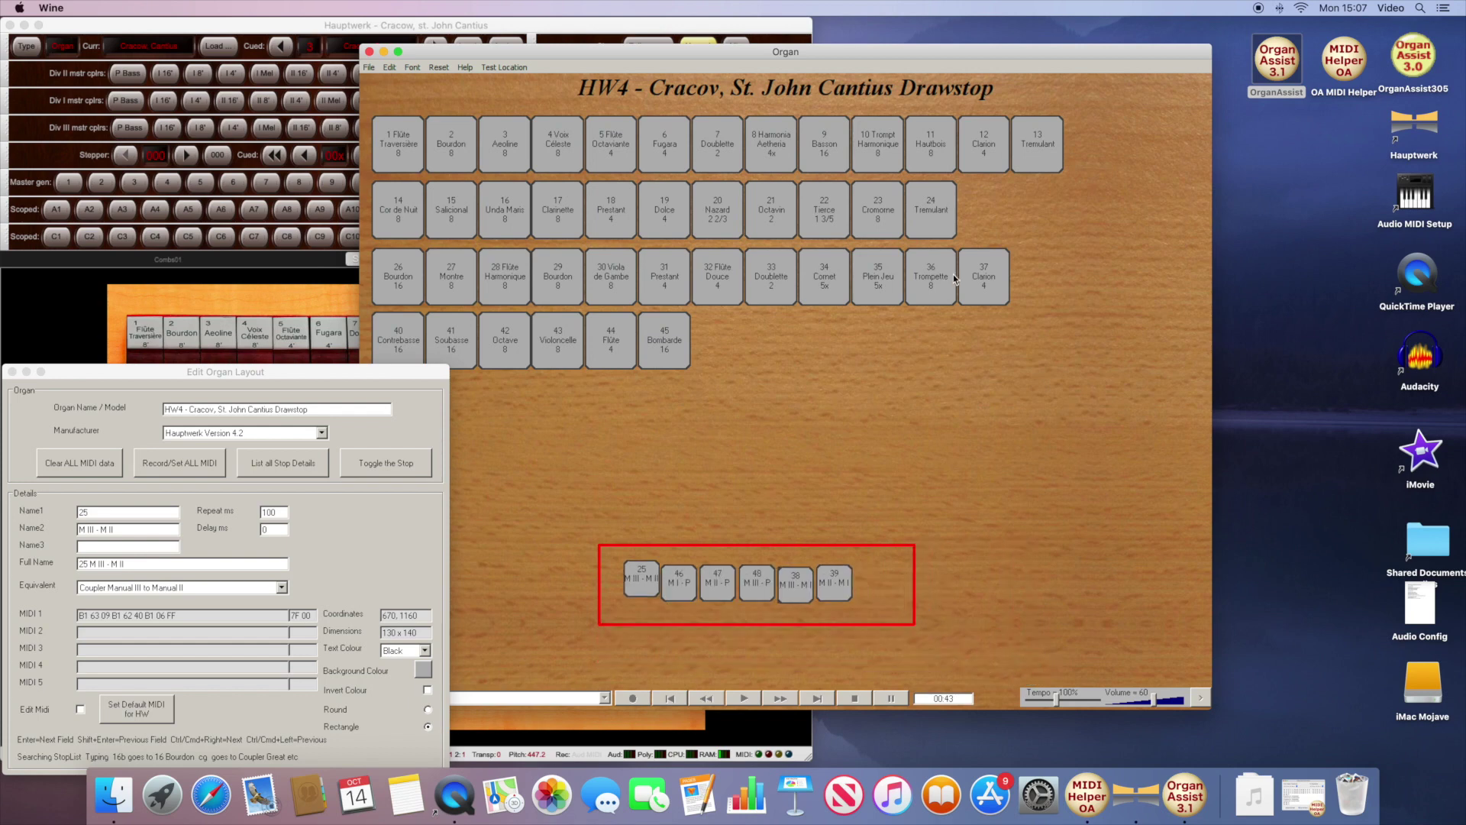
Step: Show the grid and move 45 Bombarde down-right, reshaping it shorter and wider
click(677, 352)
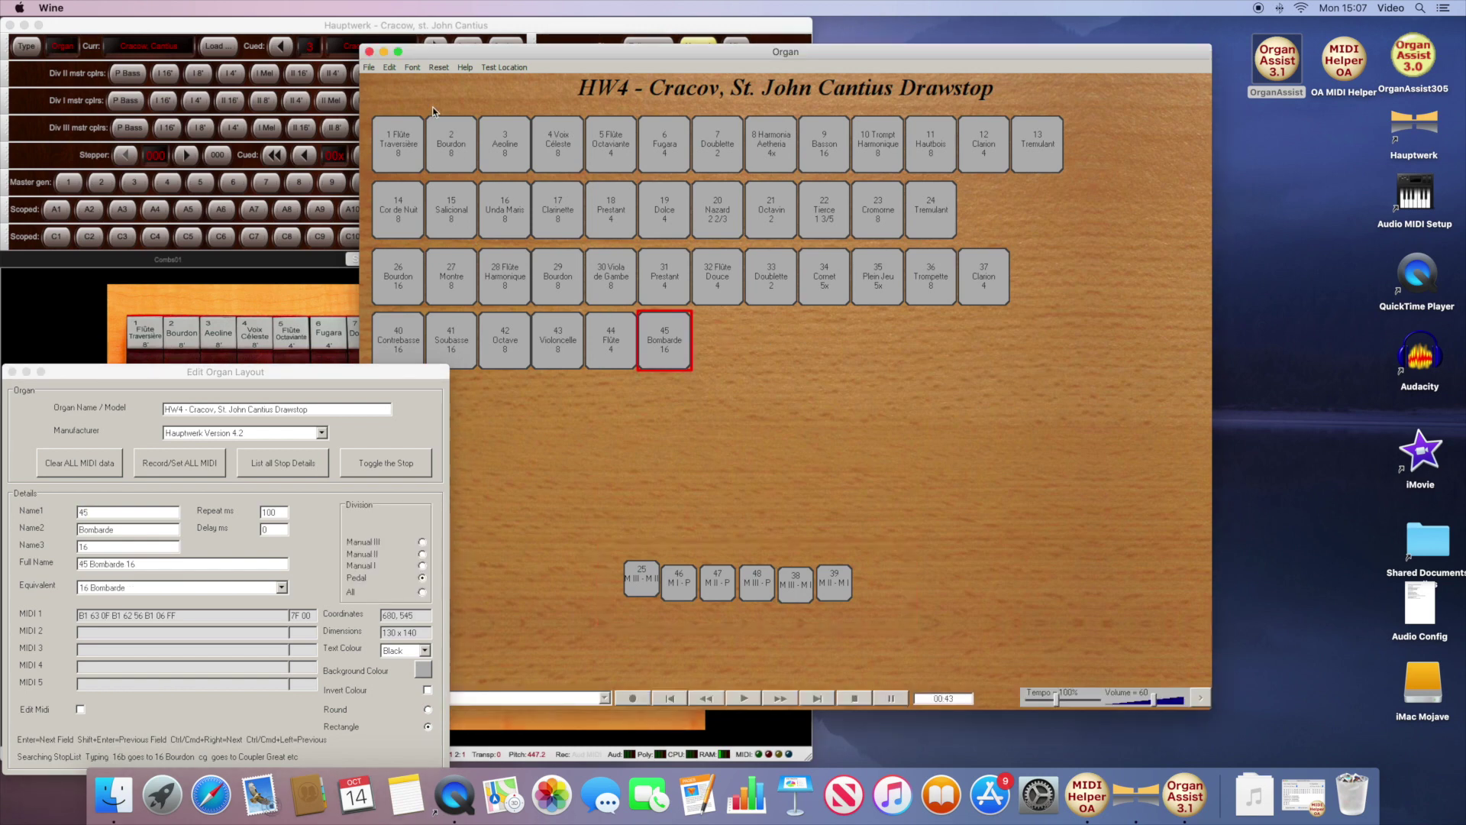
click(390, 68)
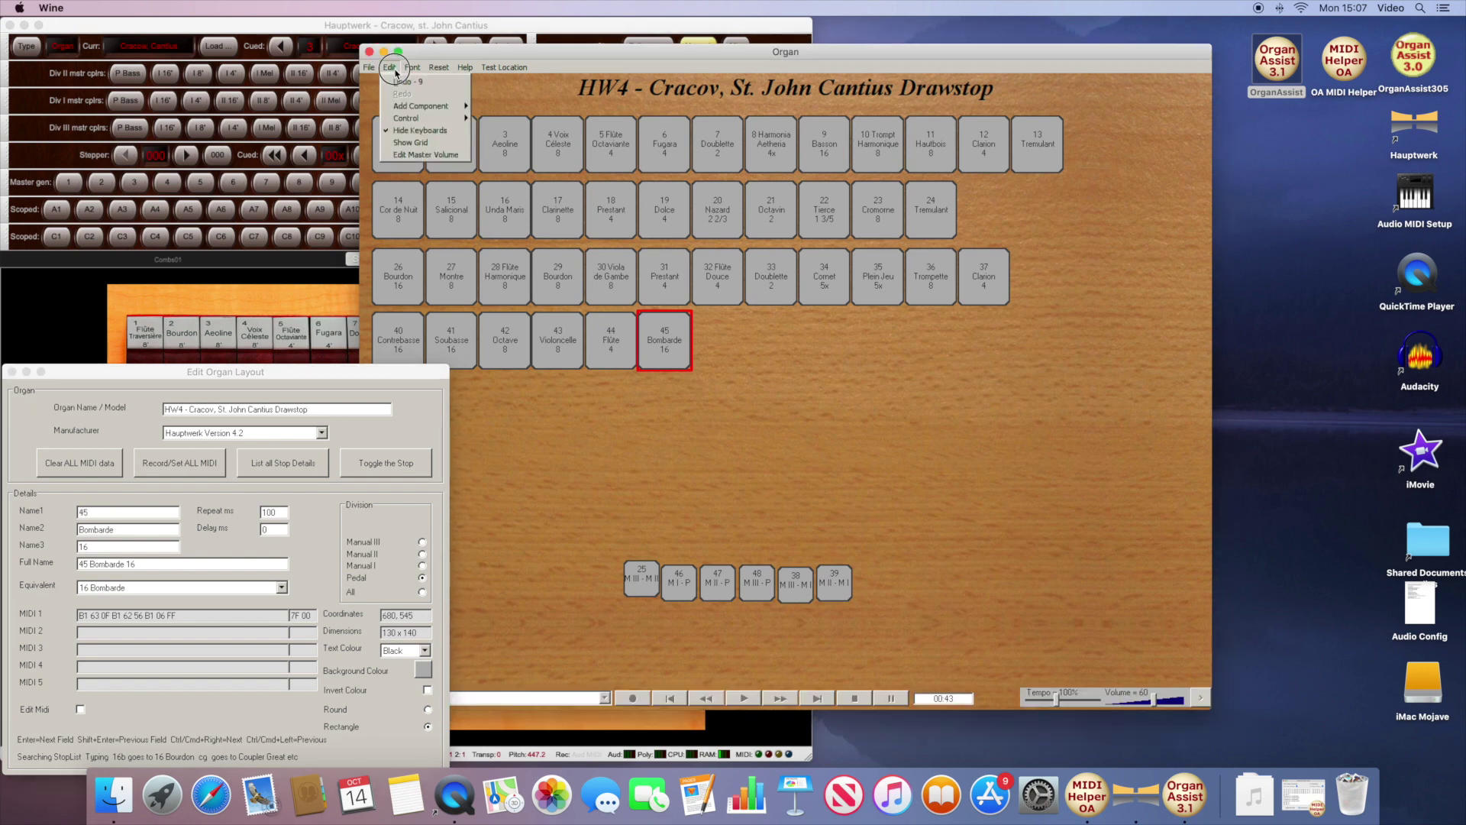
click(442, 142)
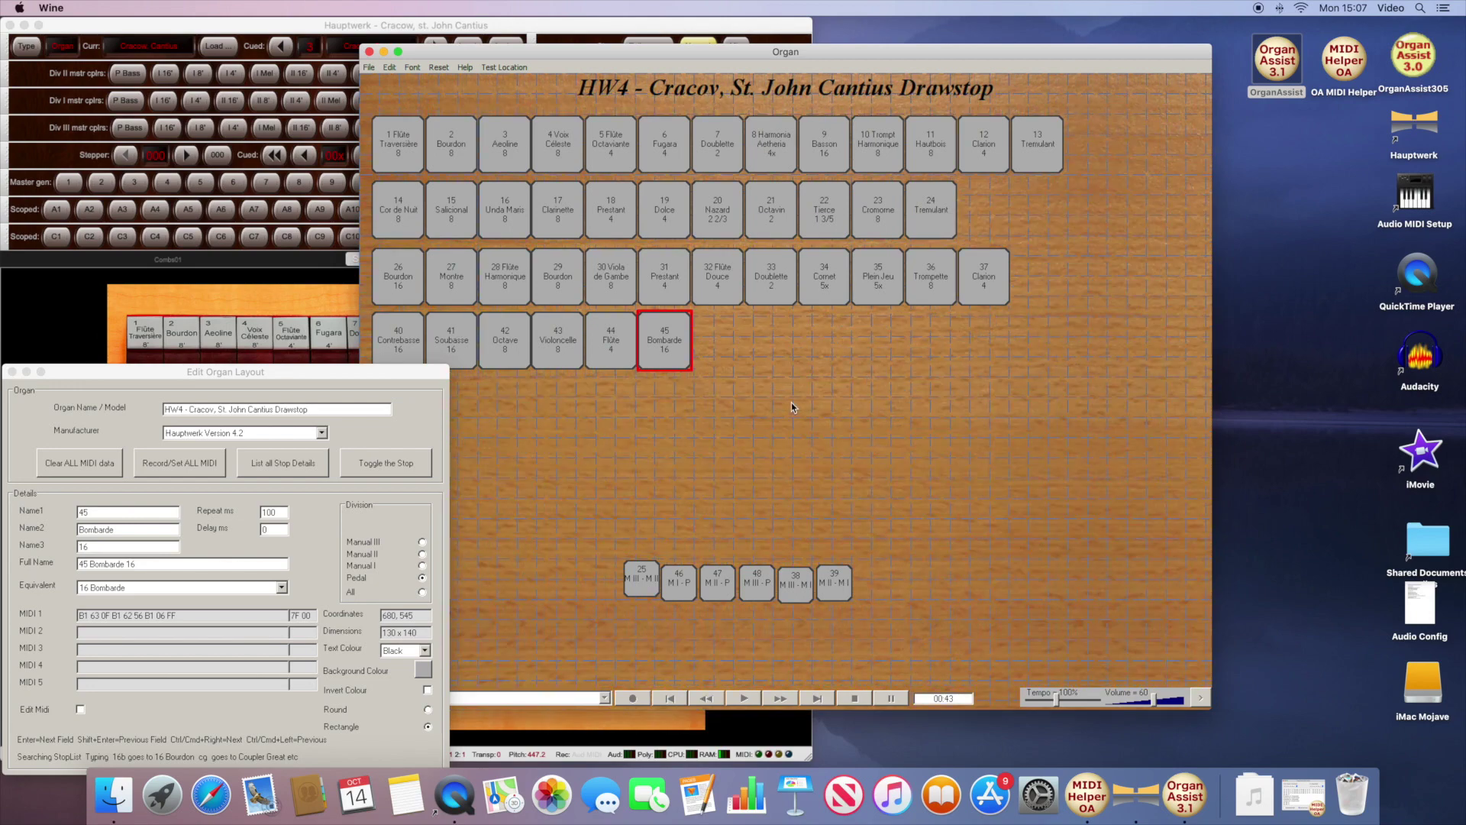
drag(681, 326, 749, 367)
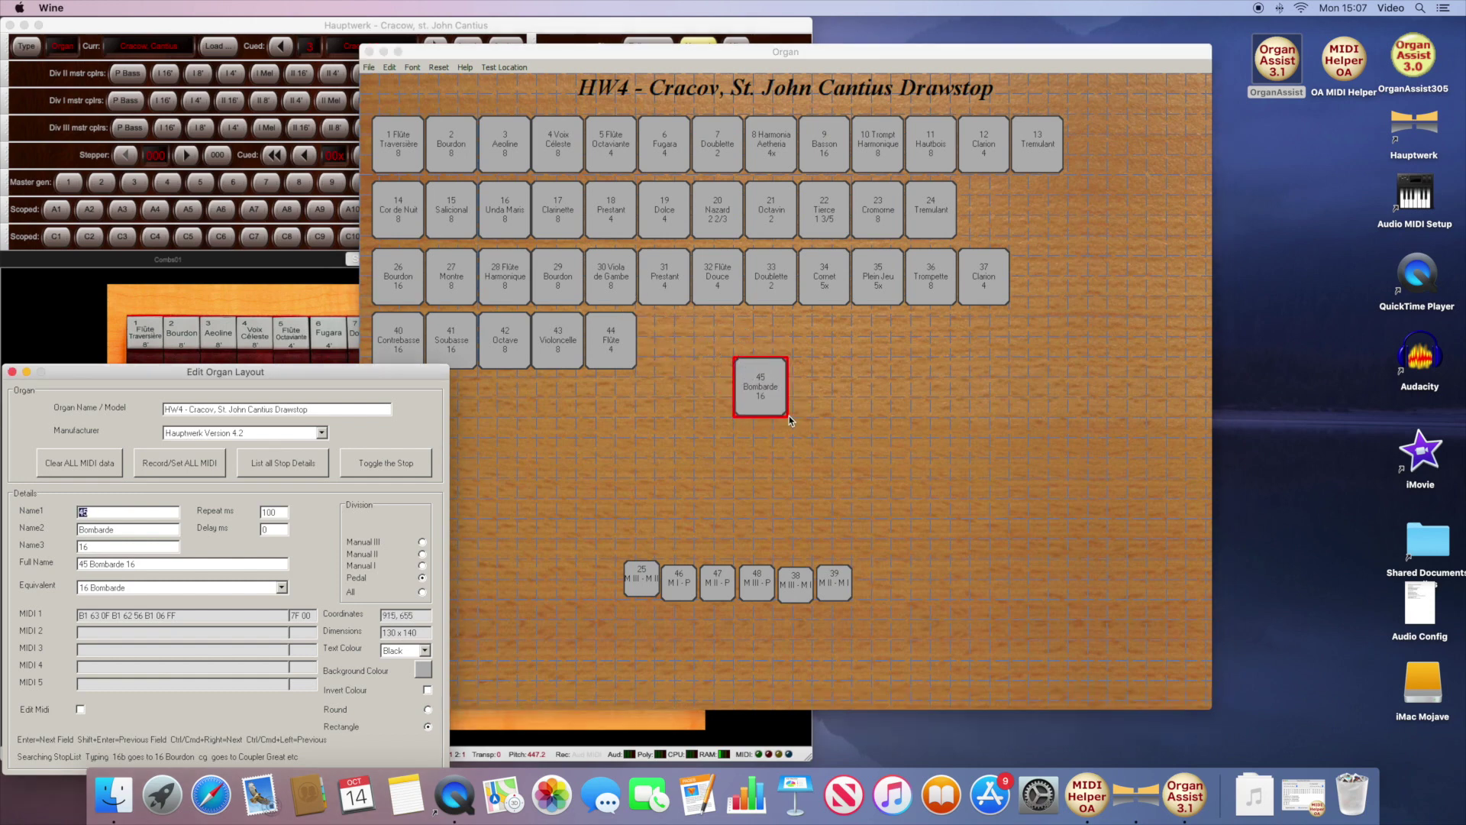
drag(790, 415, 789, 396)
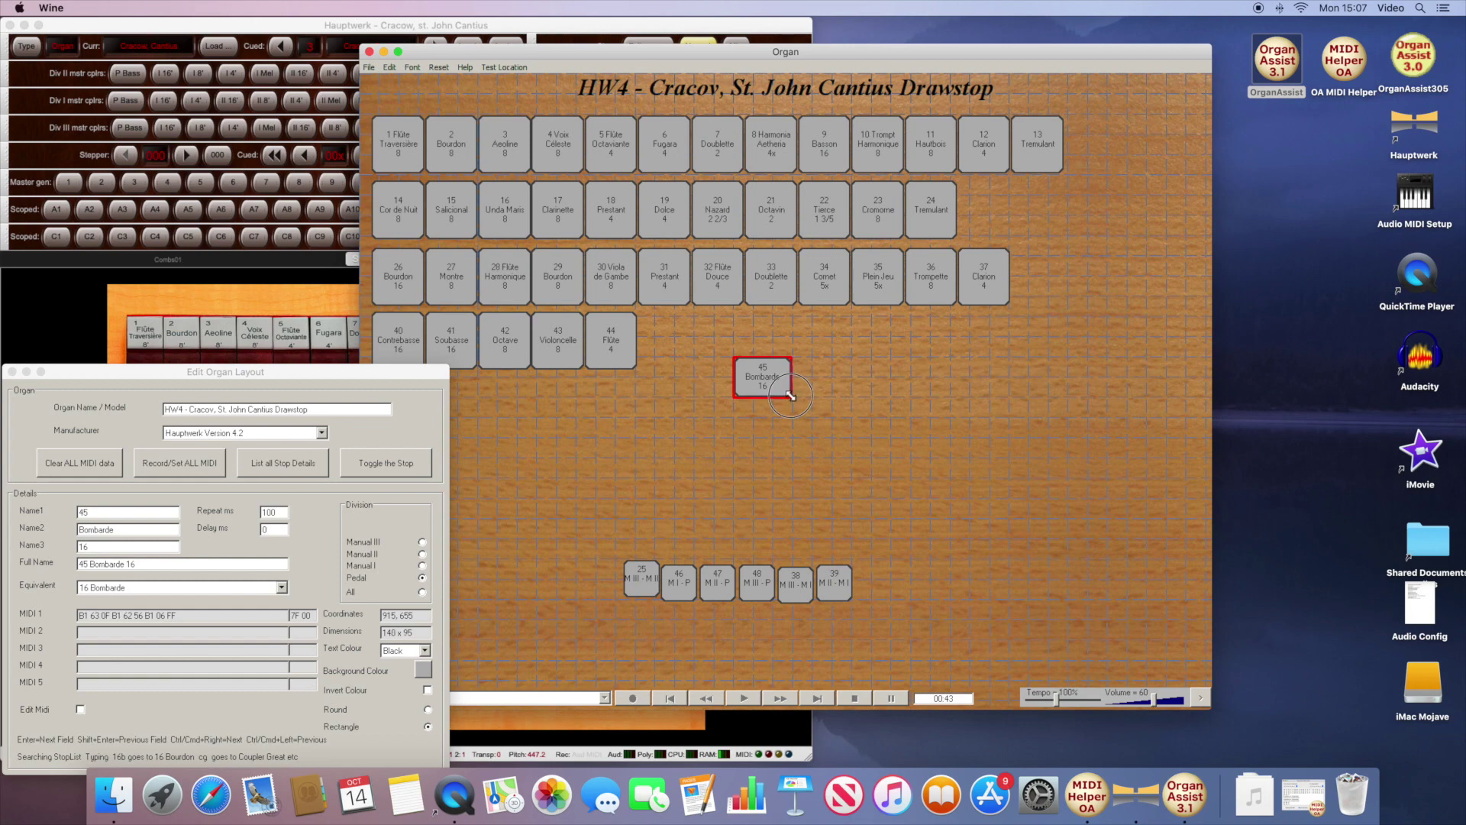
right_click(752, 378)
click(768, 411)
Step: Paste the 140 x 95 size from 44 Flûte to all similar stops
click(605, 333)
right_click(605, 333)
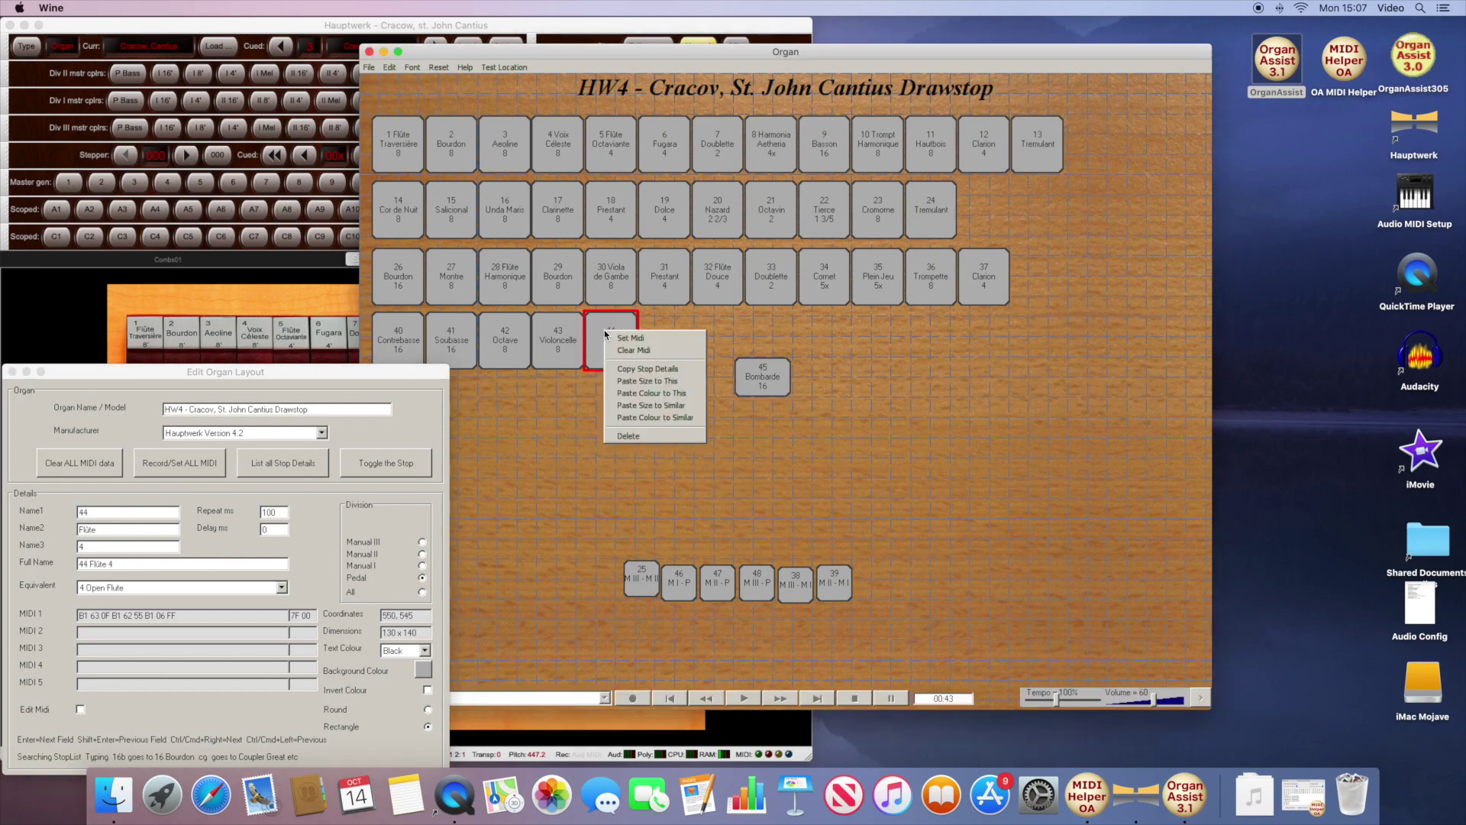
click(657, 406)
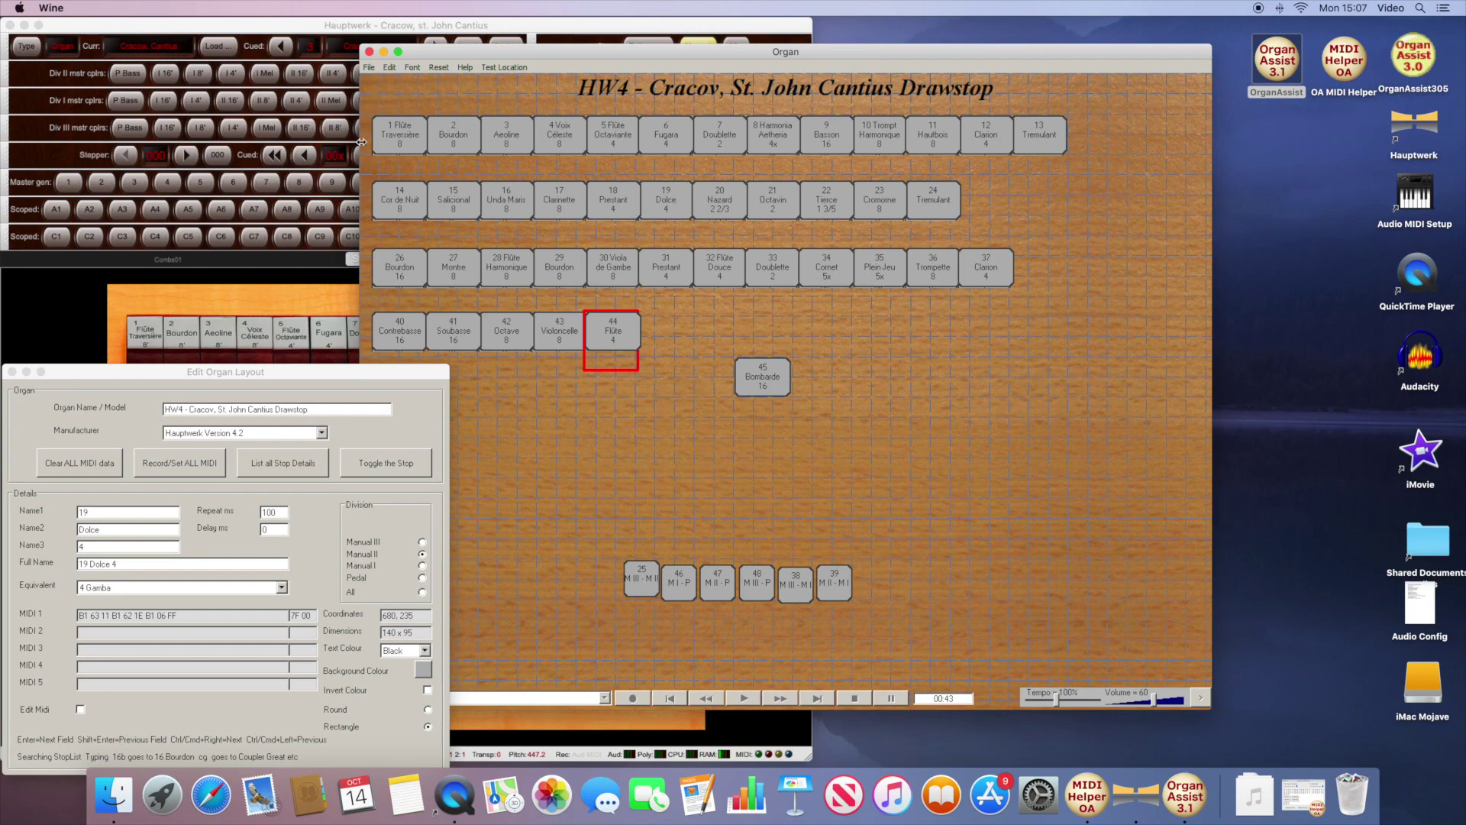
Step: Clear the left side by moving stop groups 40–45, 26–31, 32–37 and 14–24 to the right
drag(420, 53, 555, 57)
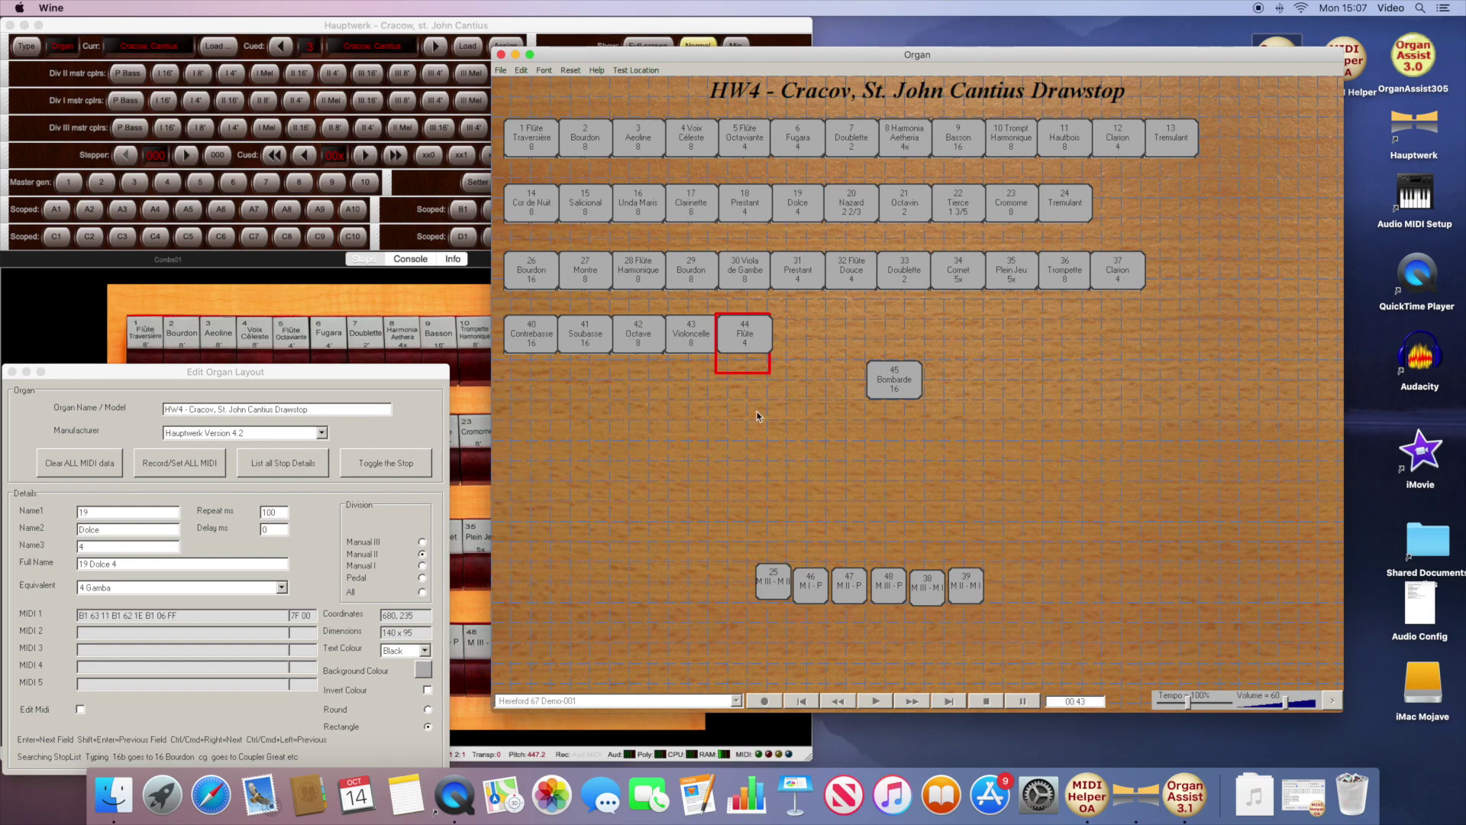
click(874, 366)
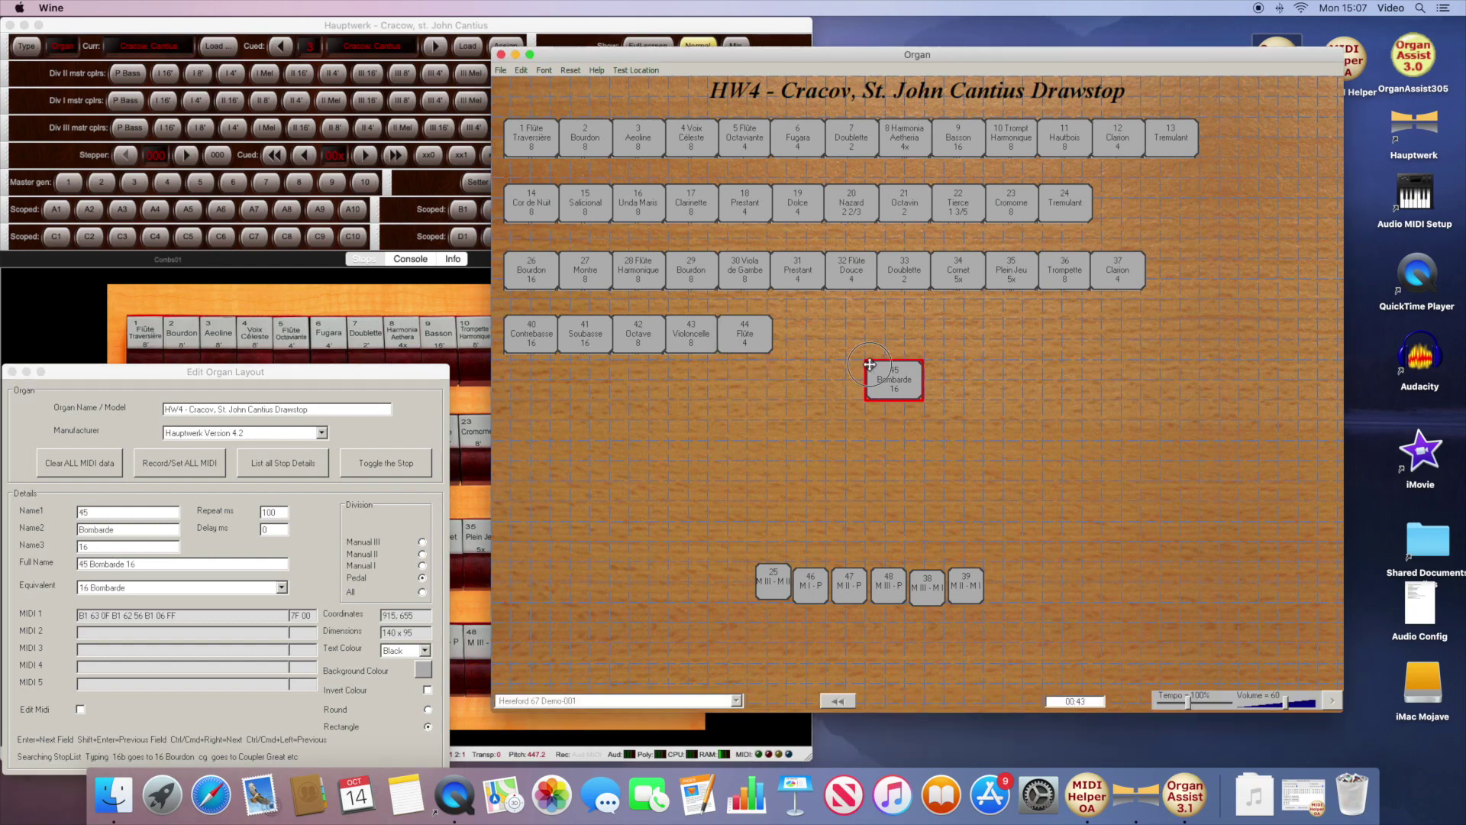
drag(869, 363, 778, 321)
drag(500, 307, 836, 360)
drag(803, 338, 1252, 534)
mouse_move(496, 235)
mouse_down()
mouse_move(817, 288)
mouse_move(1312, 476)
mouse_up()
mouse_move(802, 235)
mouse_down()
mouse_move(1145, 290)
mouse_move(1321, 421)
mouse_up()
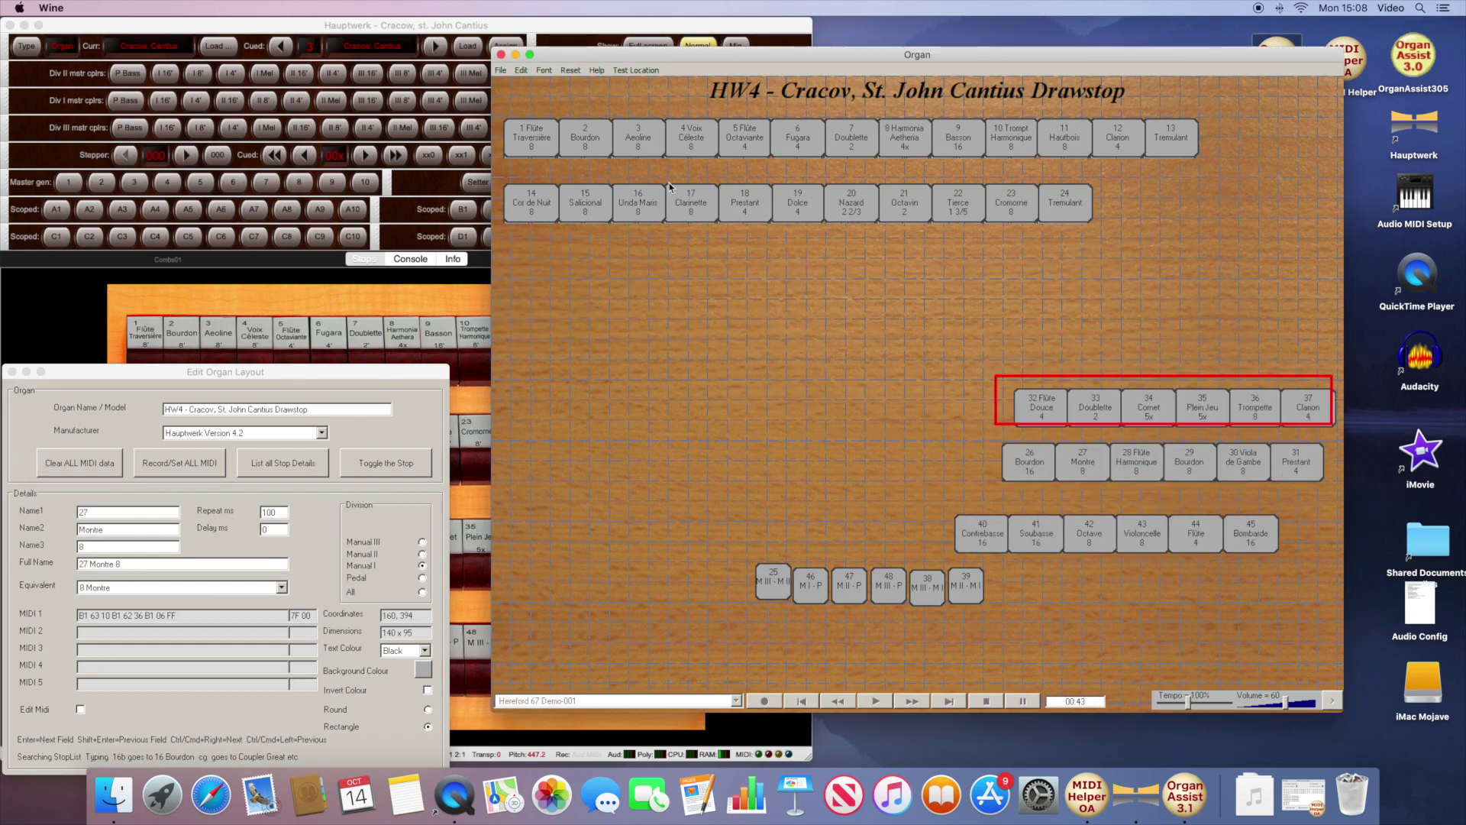
mouse_move(496, 174)
mouse_down()
mouse_move(837, 218)
mouse_move(1324, 355)
mouse_up()
drag(786, 165, 1283, 312)
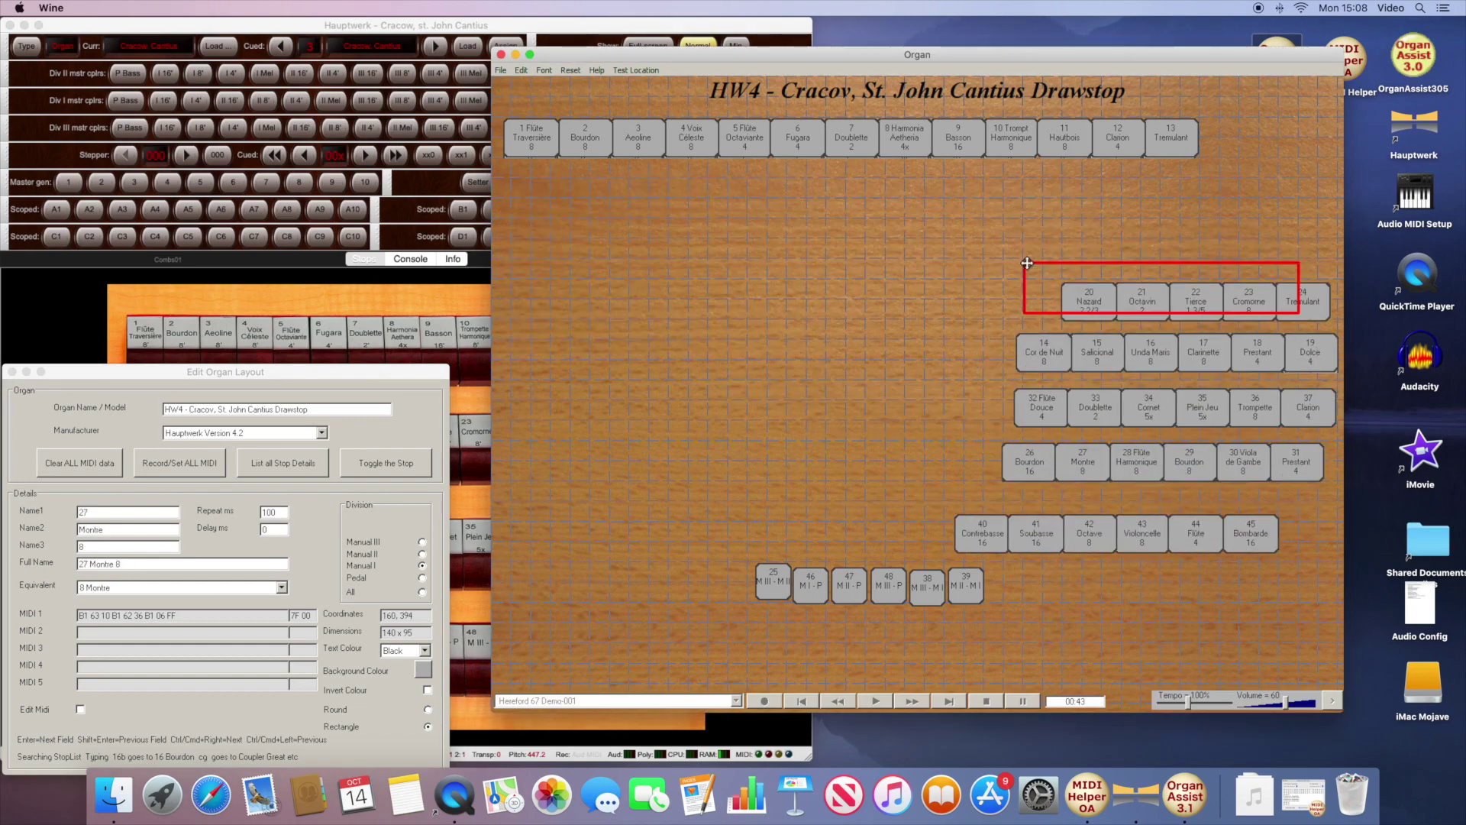
Step: Stack stops 1 Flûte Traversière through 13 Tremulant into a curved left column
click(508, 122)
drag(507, 122, 516, 650)
click(585, 138)
drag(585, 138, 597, 623)
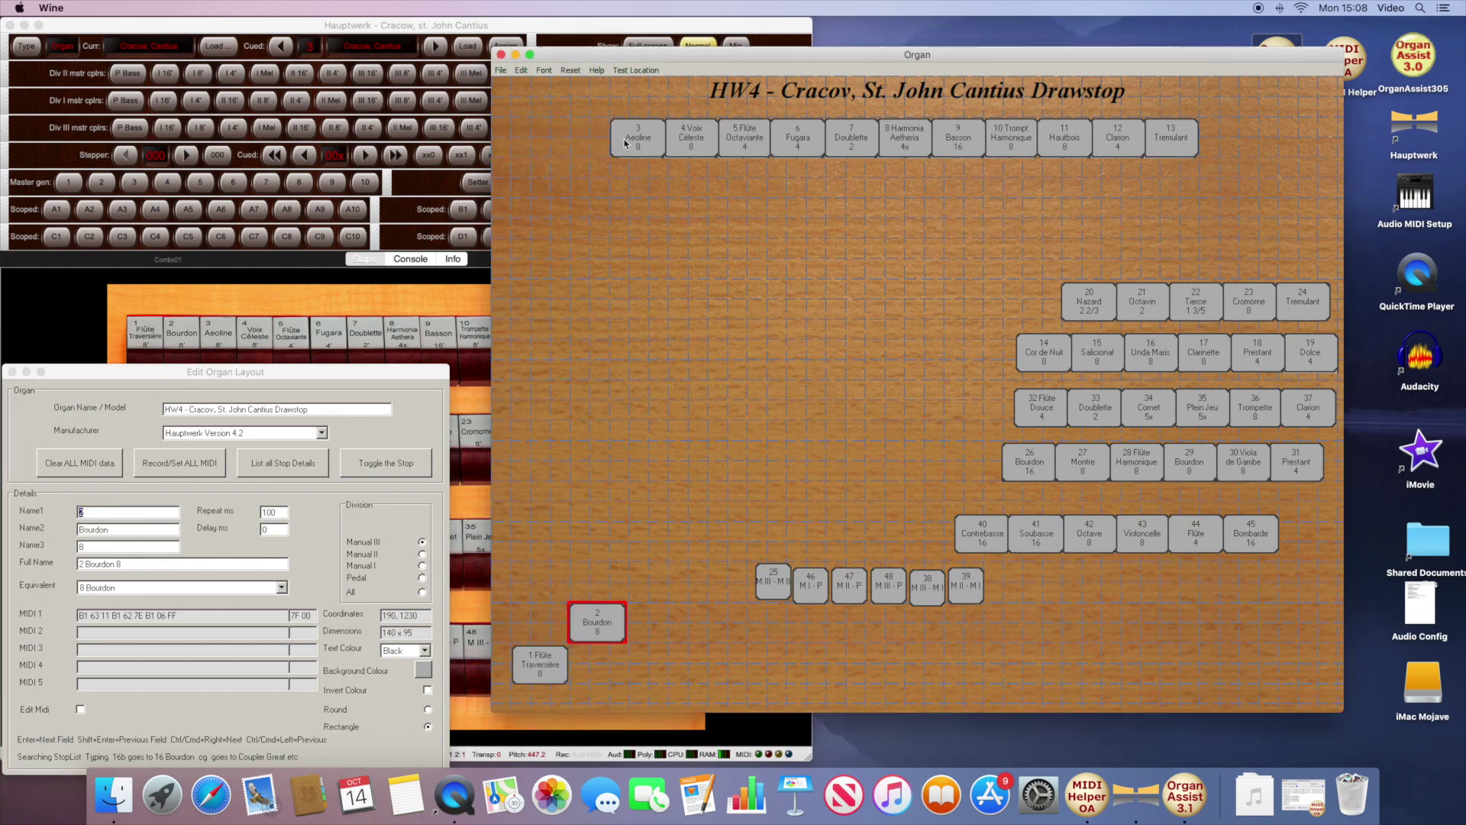
drag(637, 137, 541, 582)
drag(713, 144, 544, 503)
drag(797, 141, 520, 409)
click(889, 129)
drag(889, 130, 580, 364)
drag(942, 130, 519, 331)
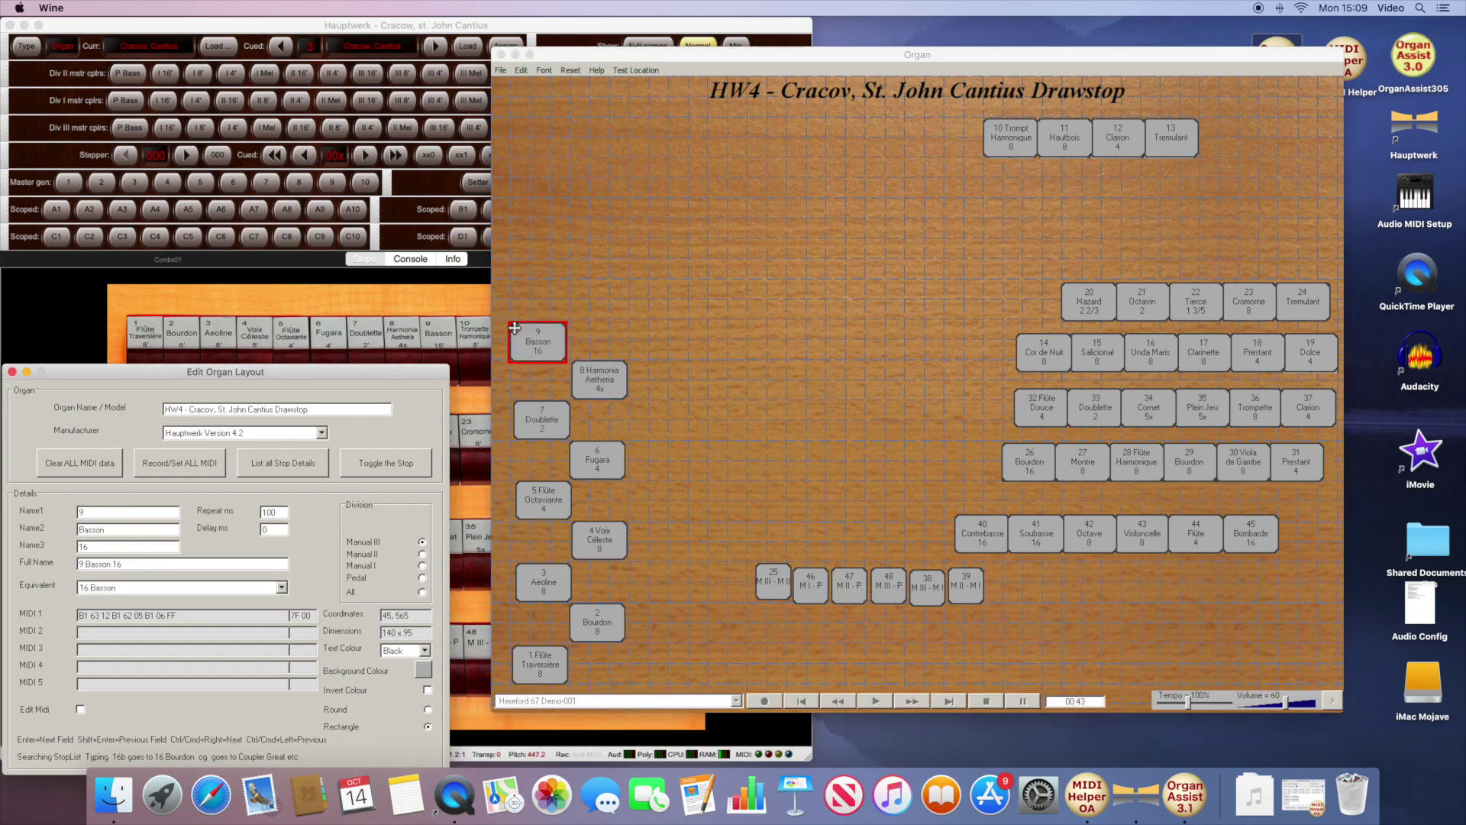
drag(992, 130, 579, 291)
drag(1065, 137, 537, 262)
drag(1117, 138, 594, 221)
drag(1170, 137, 538, 181)
Step: Arrange pedal stops 40 Contrebasse to 45 Bombarde beside the left column, and move the coupler row to the top
drag(982, 538, 656, 580)
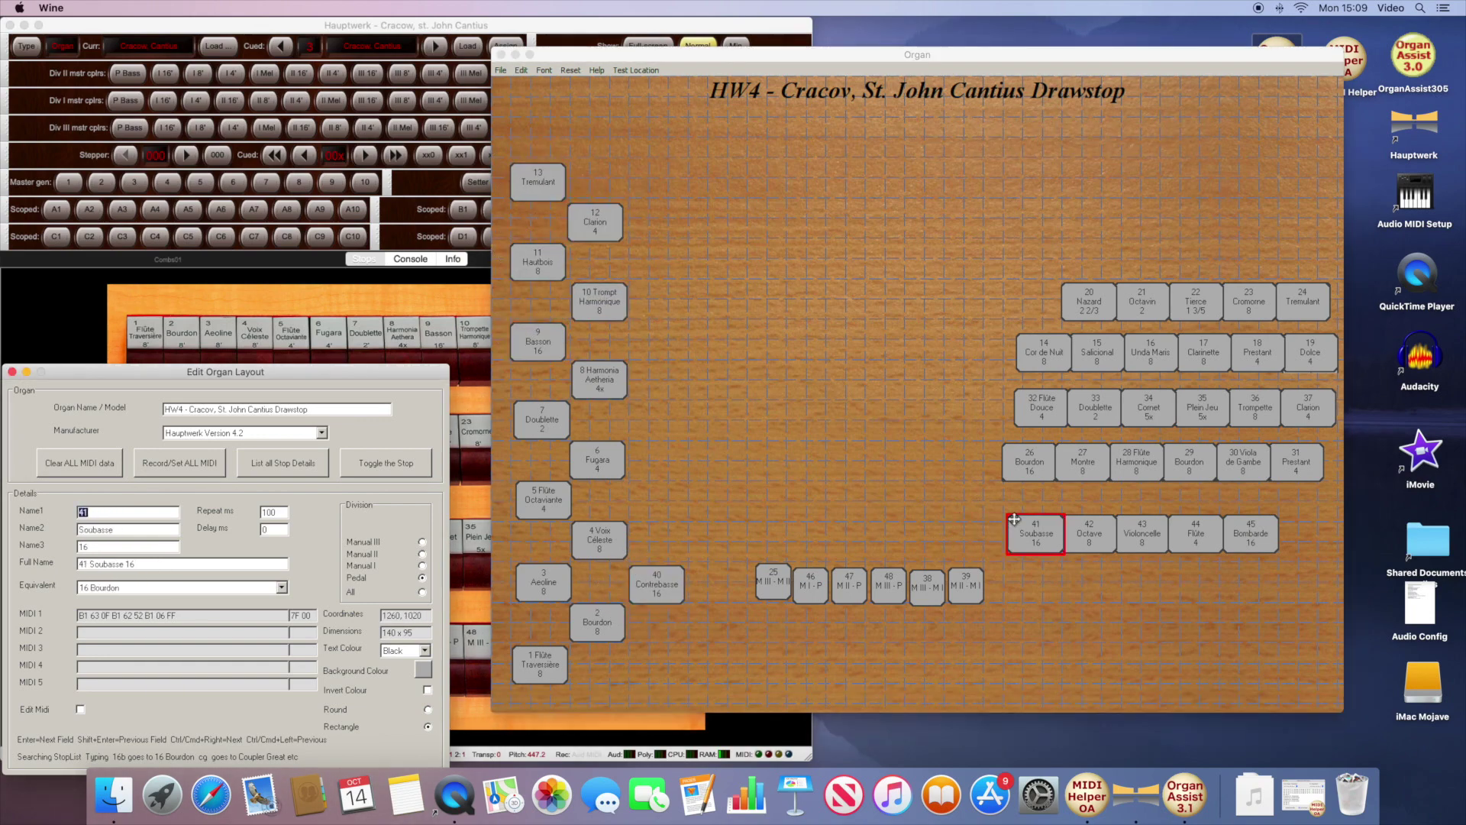
drag(1035, 538, 715, 544)
drag(1089, 533, 657, 502)
drag(1142, 533, 720, 461)
drag(1195, 533, 658, 419)
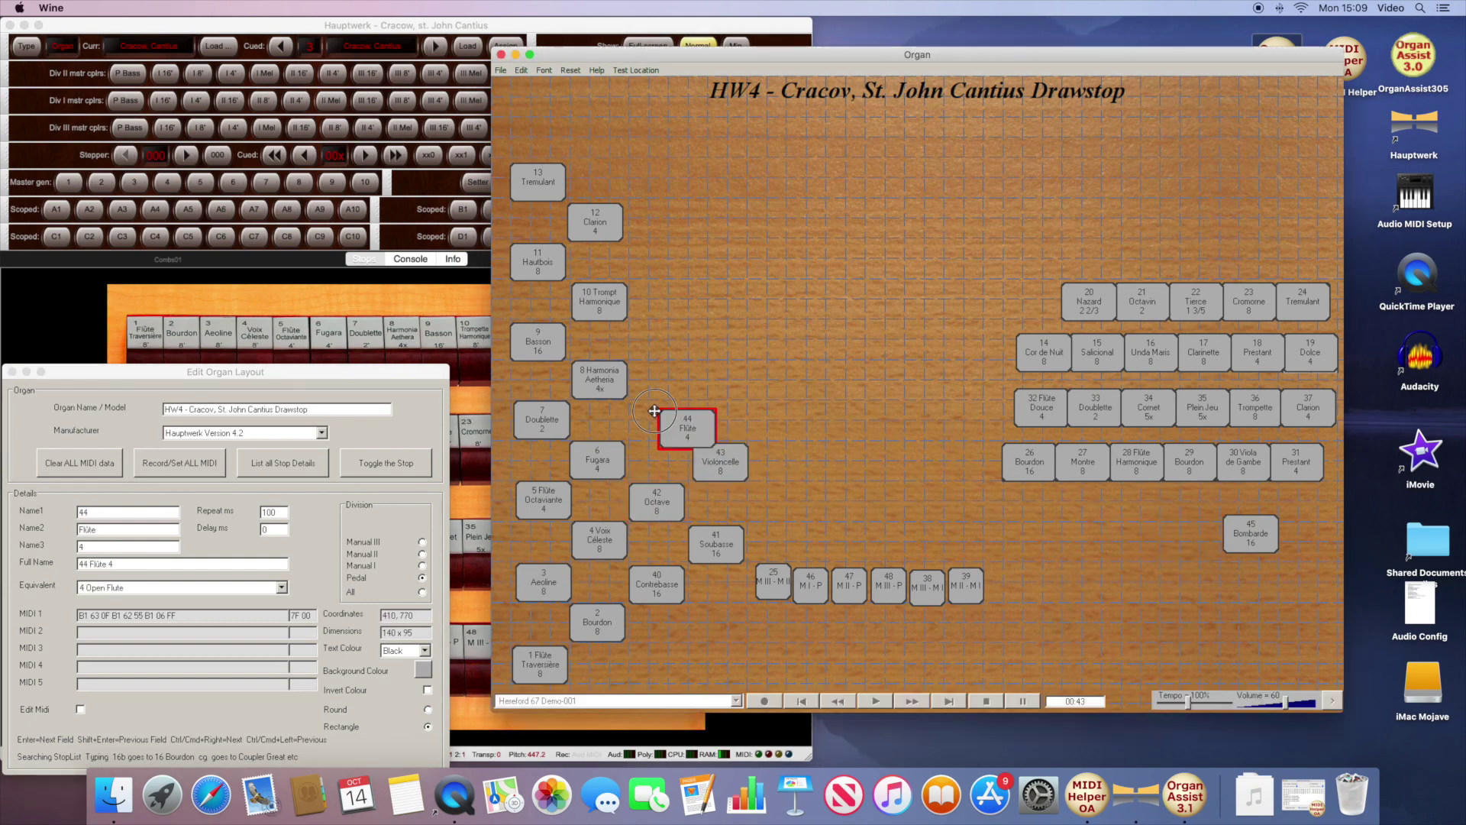
click(1228, 517)
drag(1228, 518, 695, 366)
drag(888, 584, 752, 149)
Step: Arrange stops 14 Cor de Nuit through 24 Tremulant into a curved middle column
drag(1017, 332, 855, 563)
drag(1086, 345, 807, 534)
drag(1149, 345, 870, 495)
drag(1202, 345, 812, 455)
click(1246, 348)
drag(1246, 349, 865, 418)
drag(1301, 349, 811, 378)
drag(1084, 298, 795, 283)
drag(1172, 287, 855, 243)
drag(1225, 287, 795, 206)
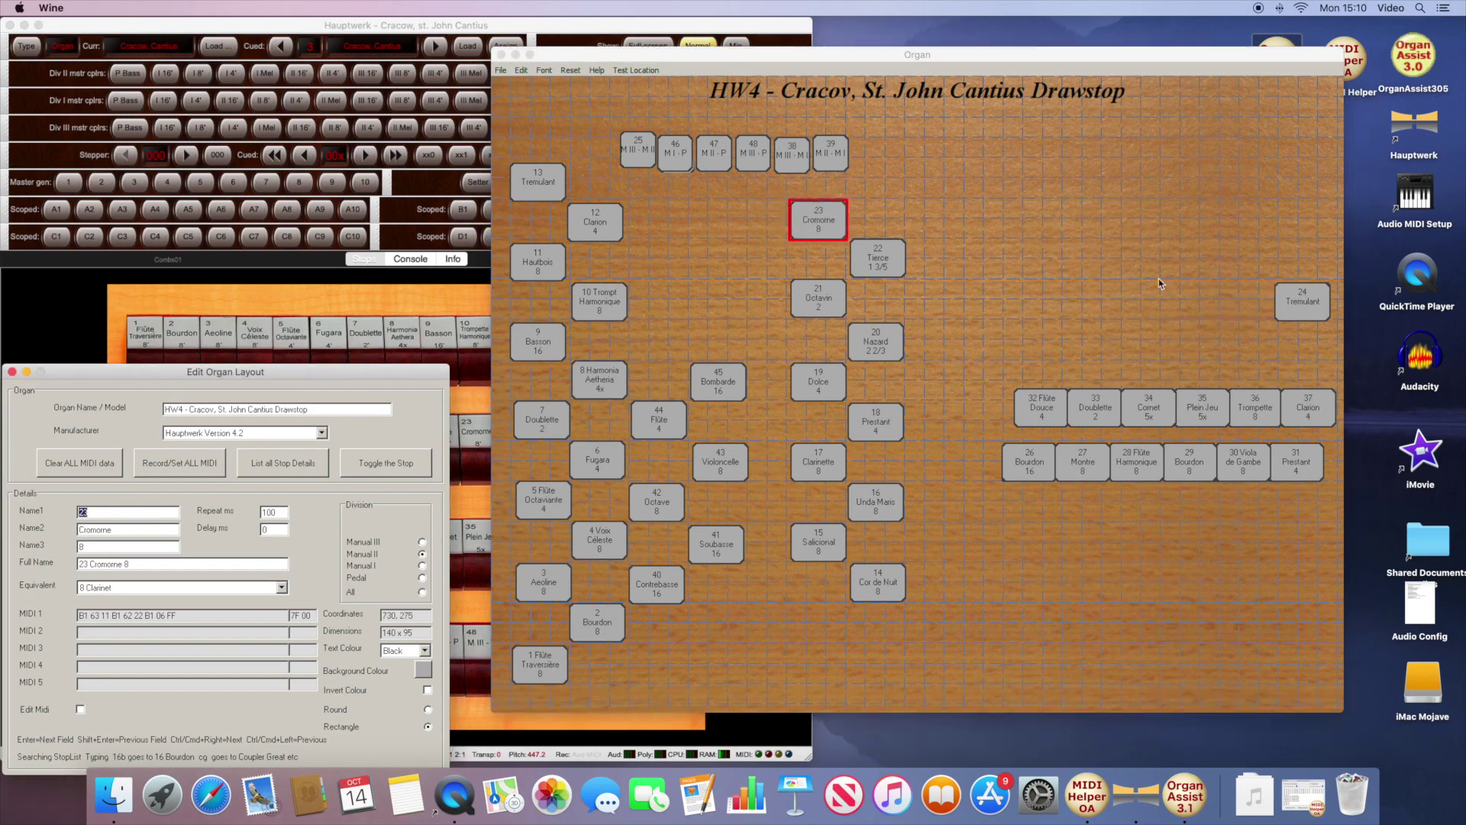
drag(1278, 287, 847, 164)
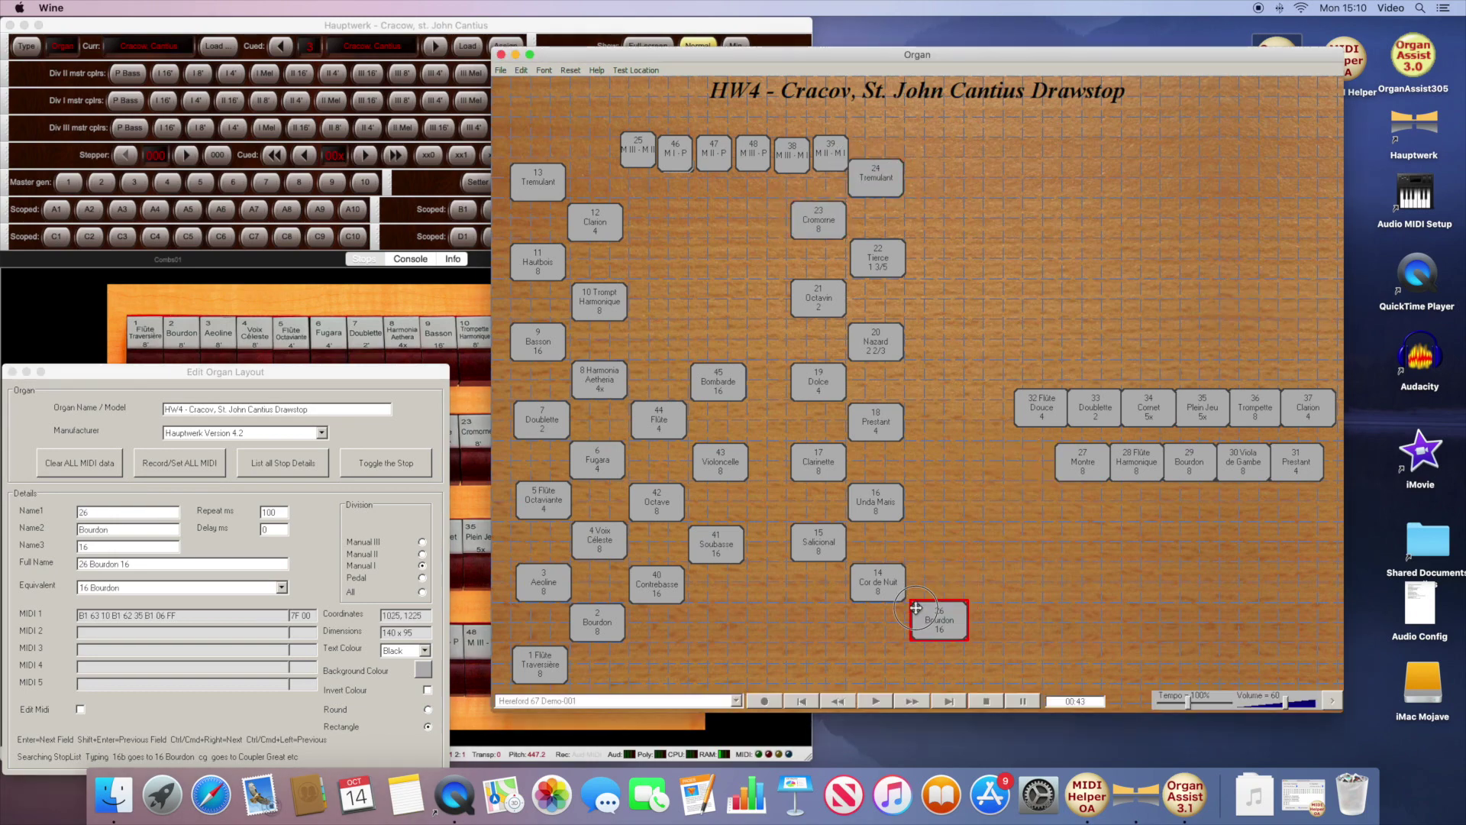
Step: Place stops 26 Bourdon through 31 Prestant at the bottom of the right-hand column
drag(917, 608, 970, 648)
drag(1083, 462, 935, 619)
click(1136, 462)
drag(1136, 462, 992, 585)
click(1186, 460)
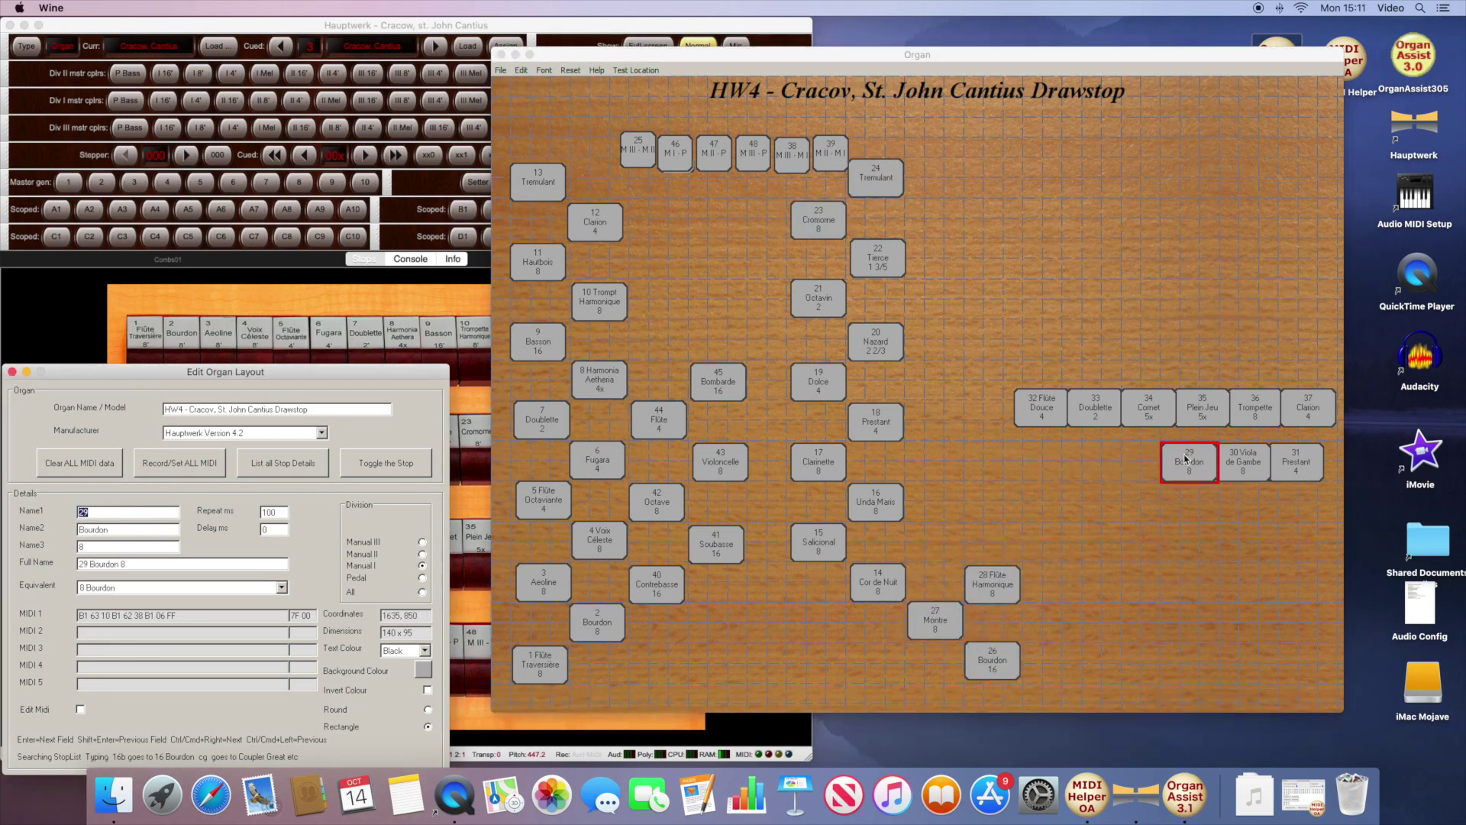
drag(1186, 459, 931, 540)
drag(1243, 462, 992, 502)
drag(1295, 462, 936, 460)
Step: Stack stops 32 Flûte Douce through 37 Clairon up the right-hand column, then clear the selection
drag(1015, 393, 966, 409)
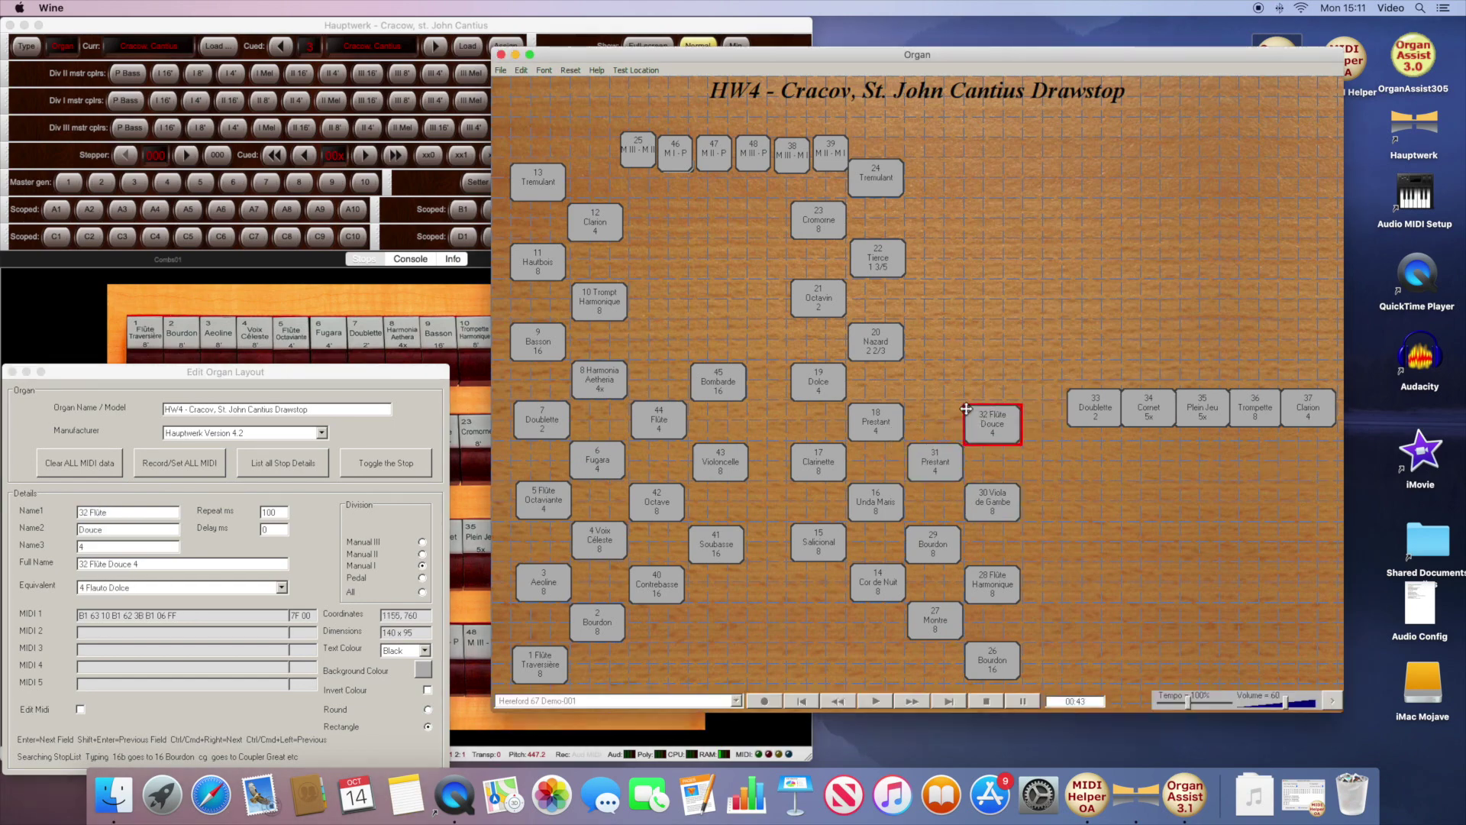
click(1096, 401)
drag(1096, 401, 933, 375)
drag(1149, 401, 992, 333)
click(1205, 401)
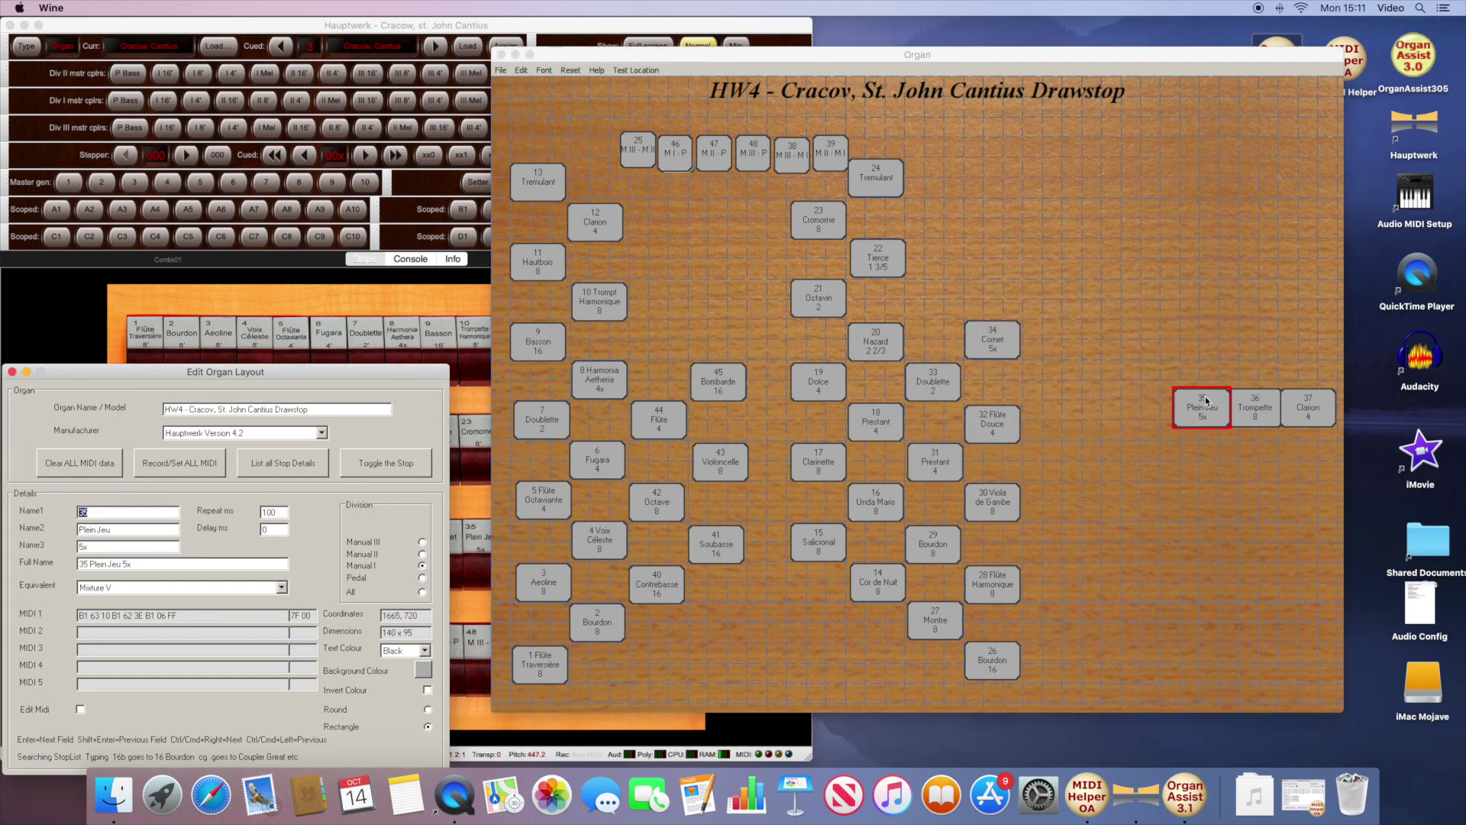
drag(1206, 401, 941, 289)
click(1254, 401)
click(1287, 392)
drag(1255, 401, 916, 201)
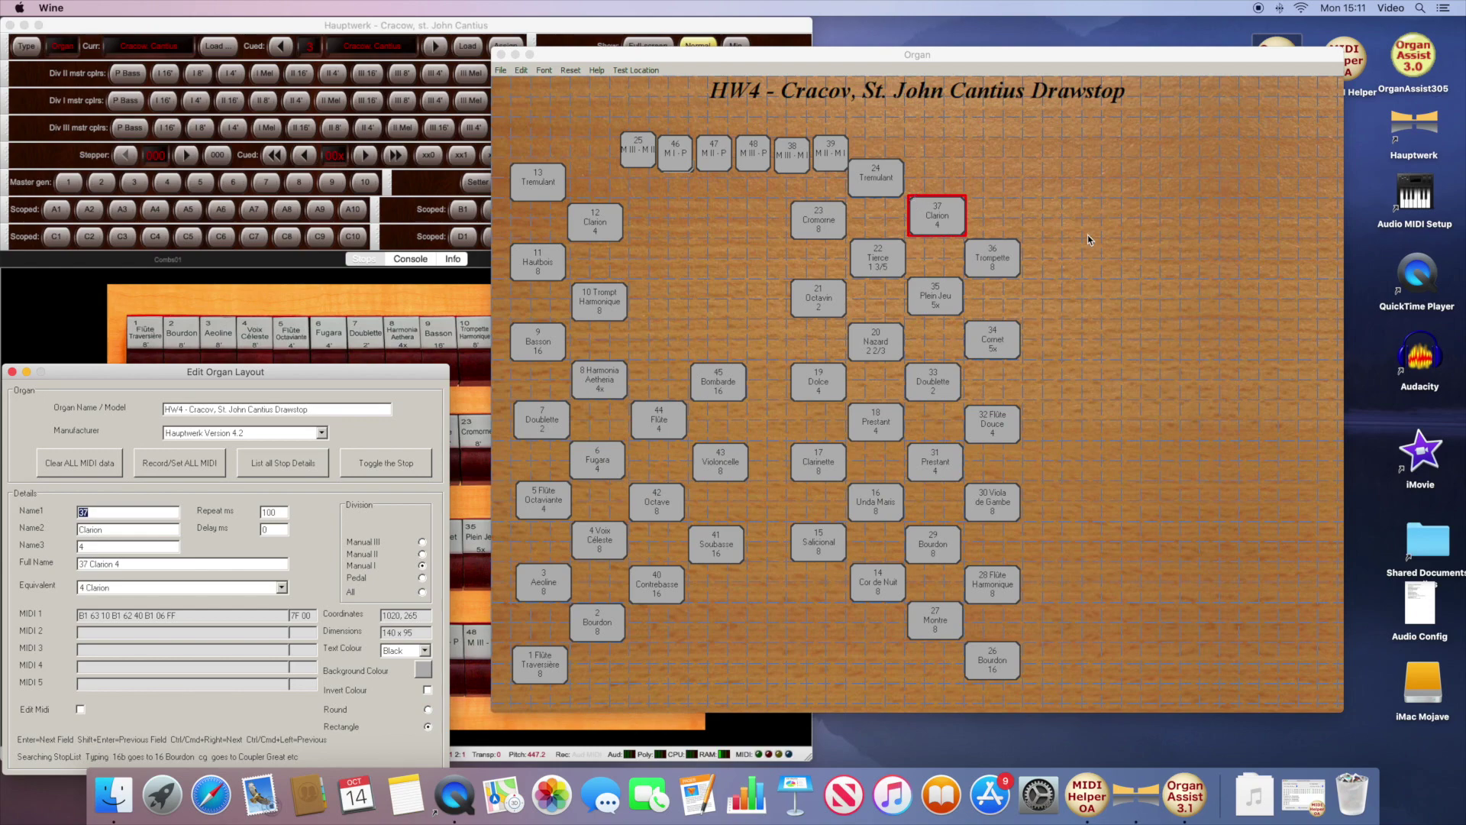
click(615, 135)
Step: Move the coupler row to the top right of the layout
click(791, 150)
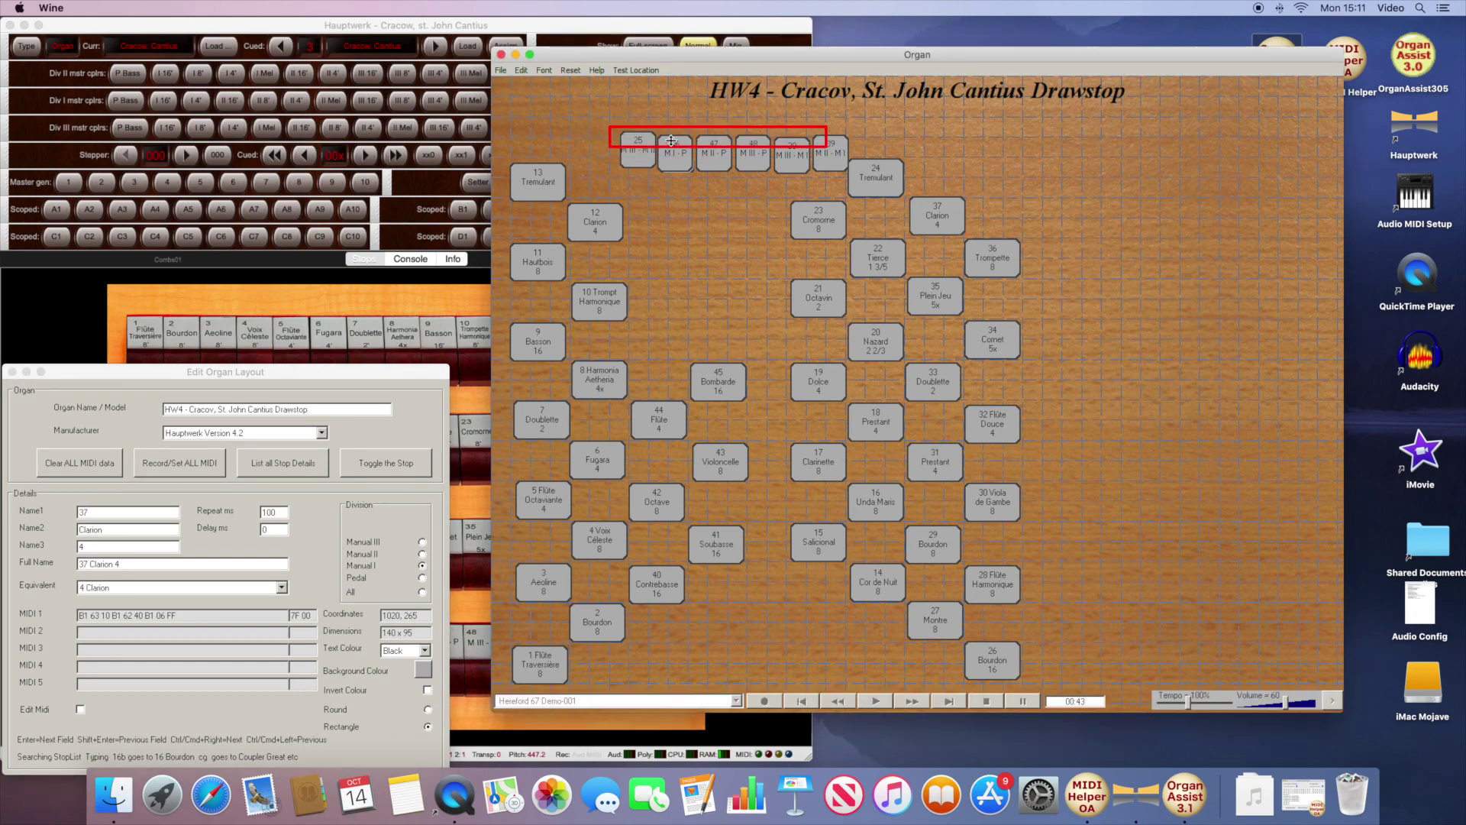
drag(613, 133, 1077, 167)
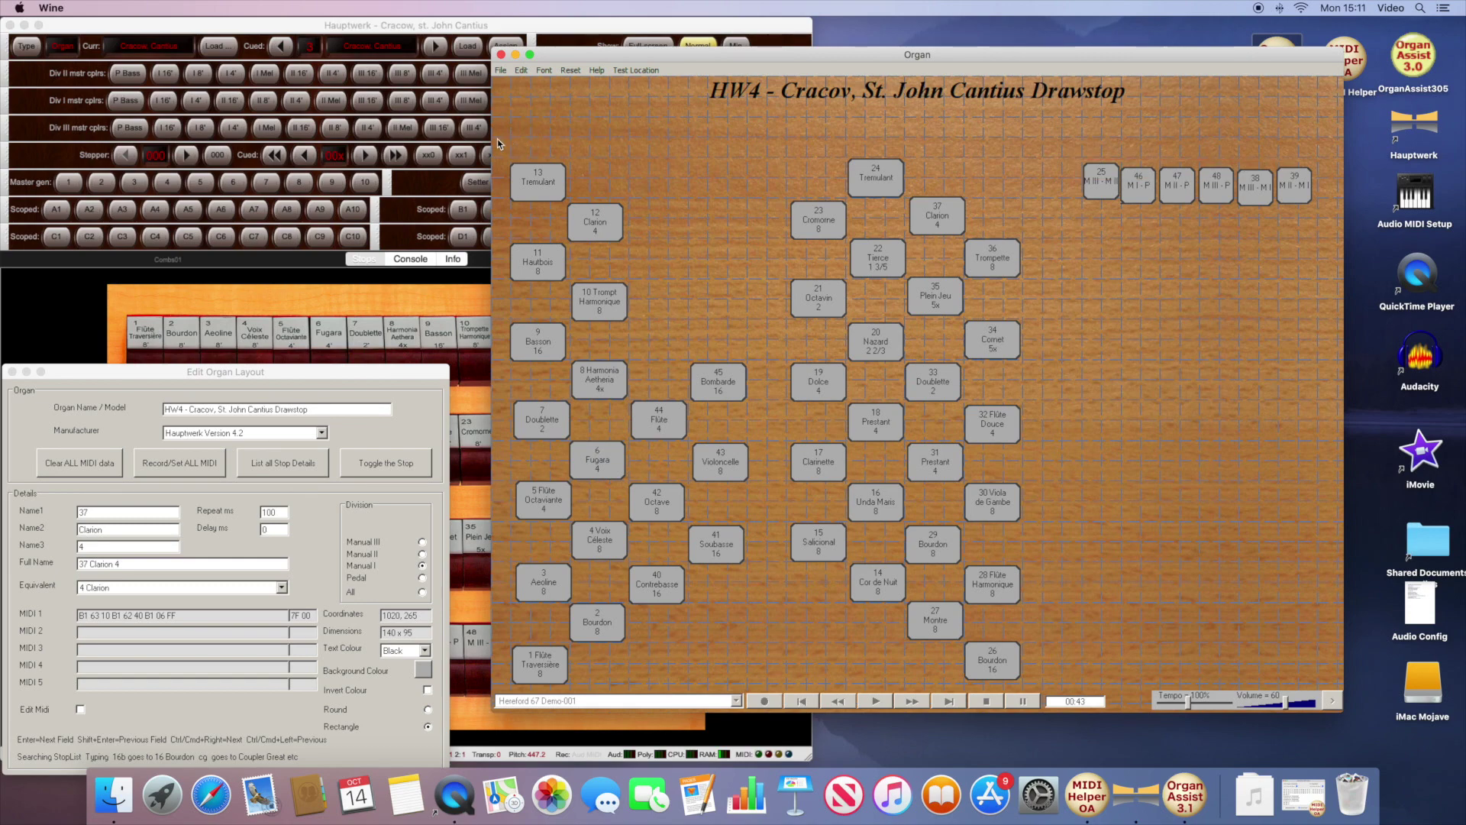
click(1117, 681)
Step: Change stops 1–45 to round drawstop shapes
click(1058, 682)
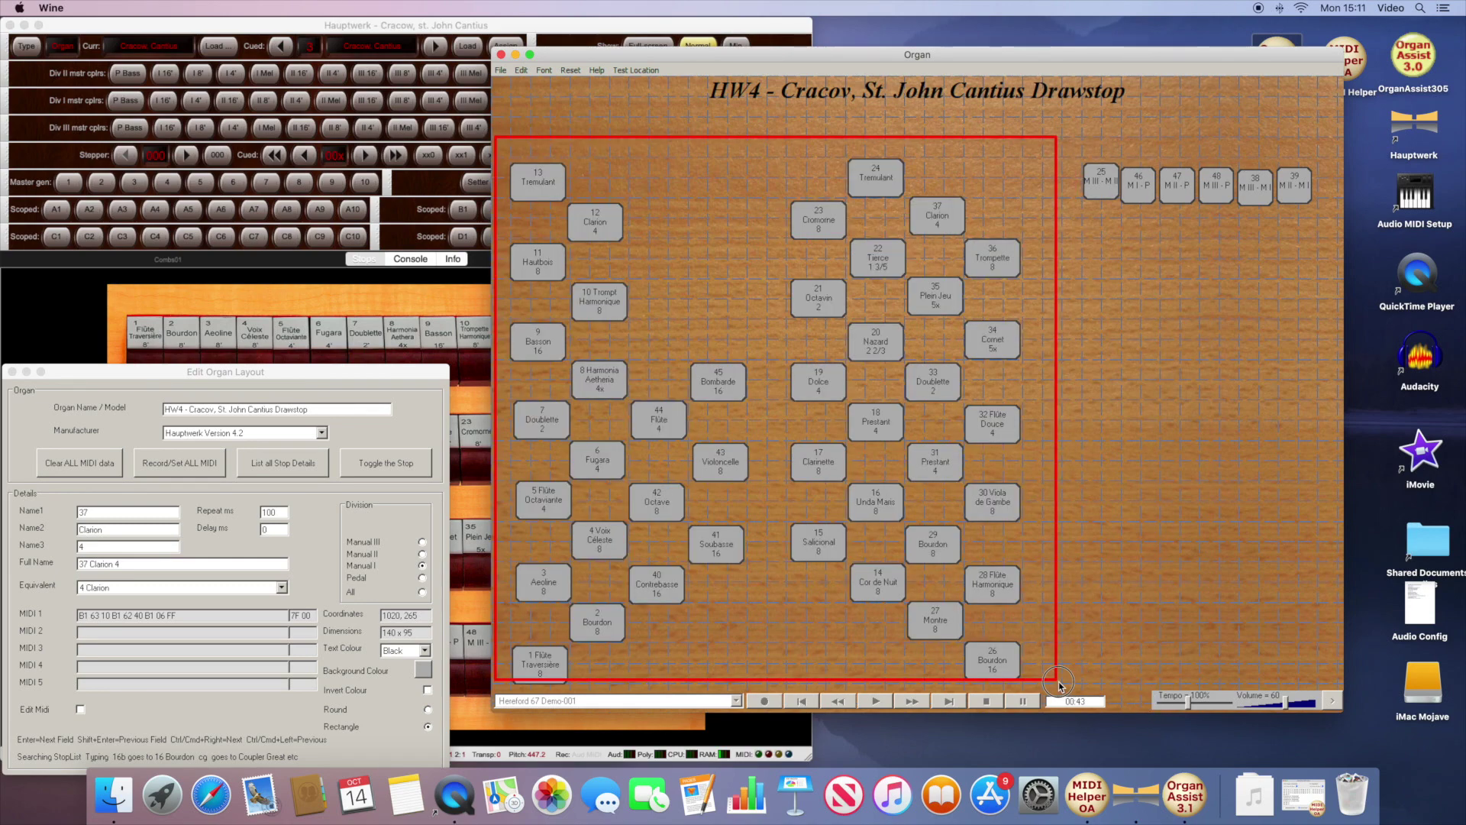
right_click(760, 622)
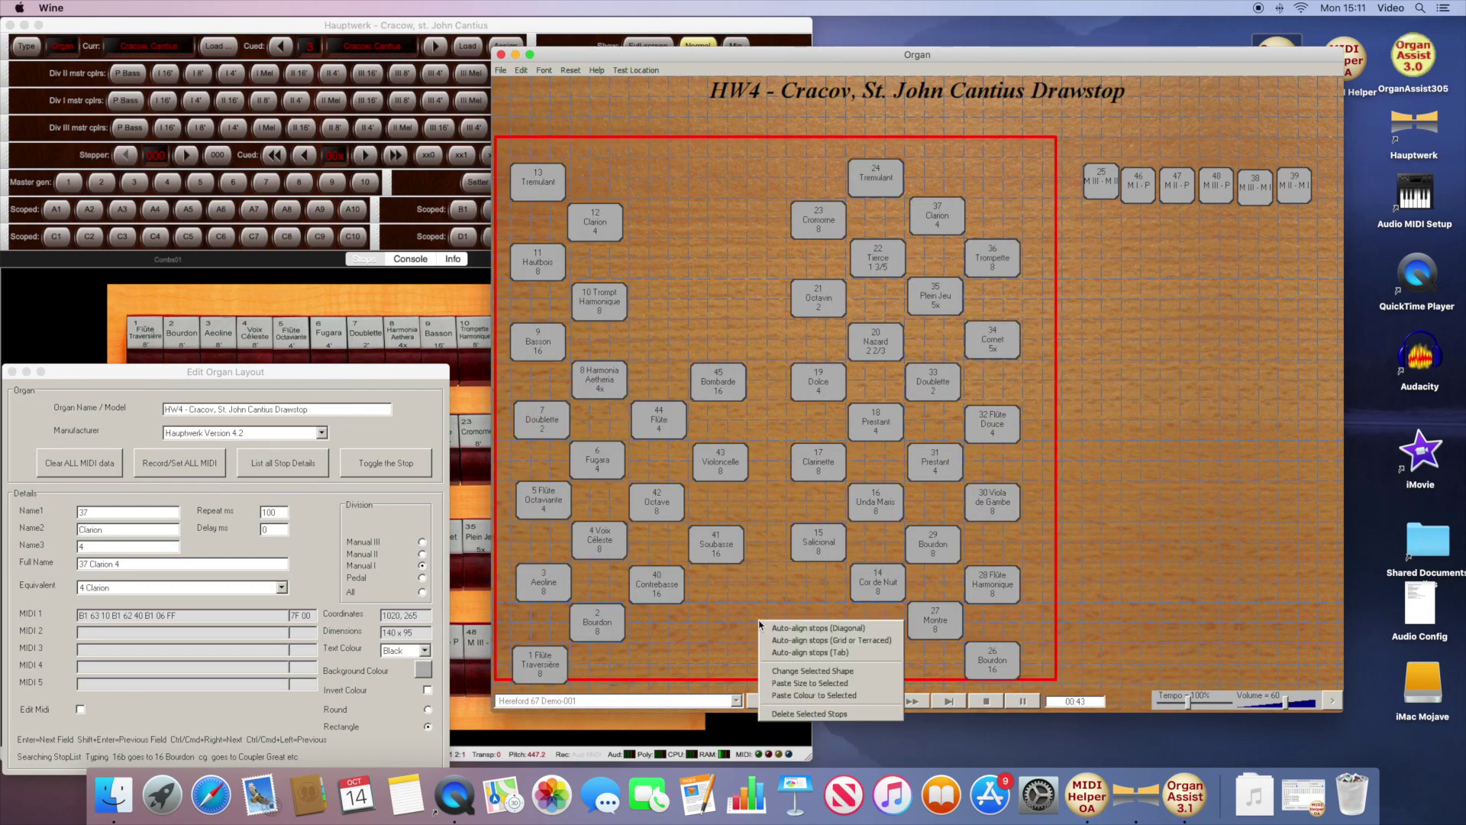
click(872, 667)
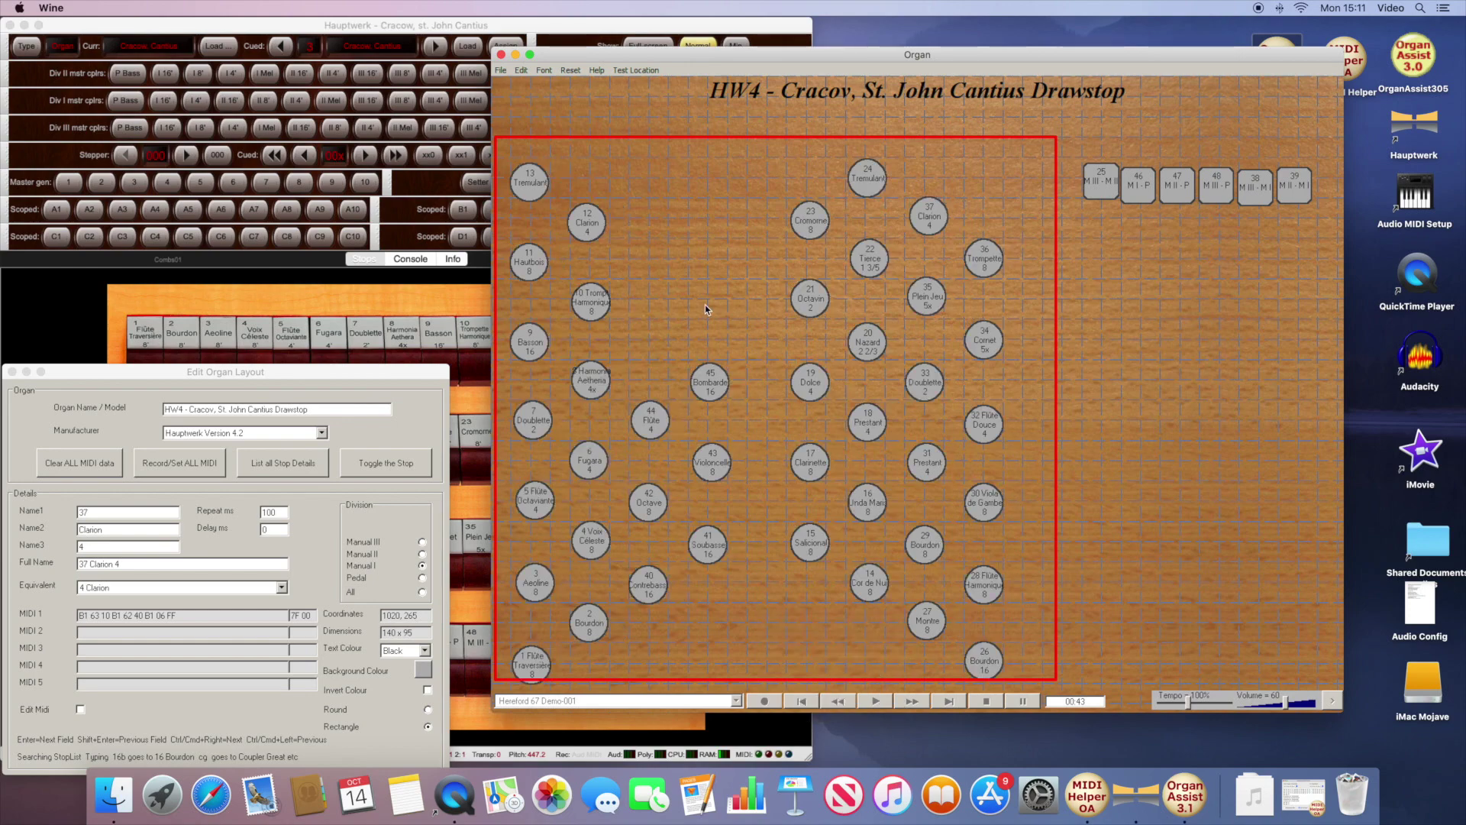
Step: Enlarge 13 Tremulant to 145 x 145 and paste that size to all similar round stops
click(542, 99)
click(544, 183)
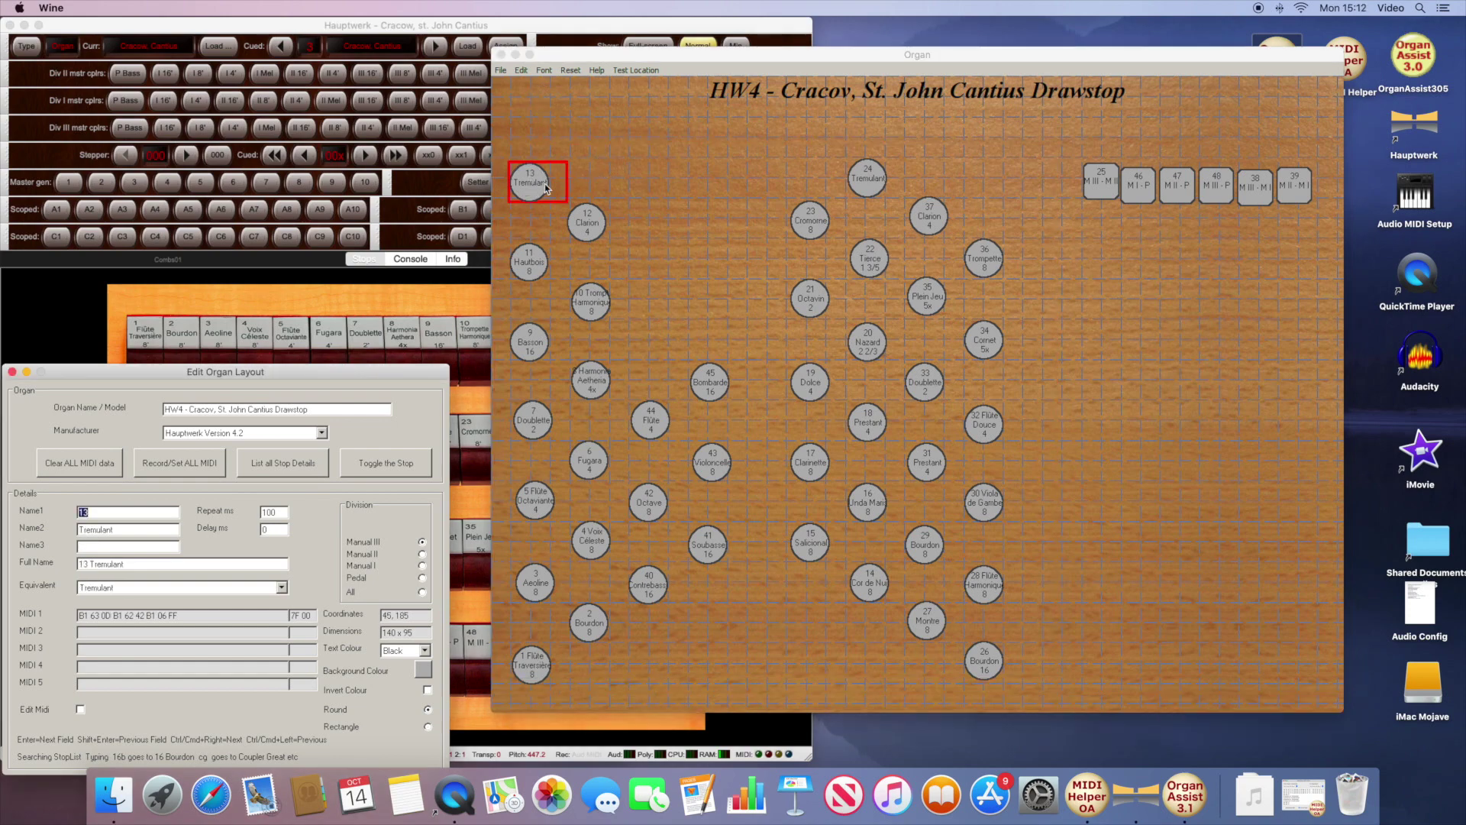
drag(566, 200, 562, 229)
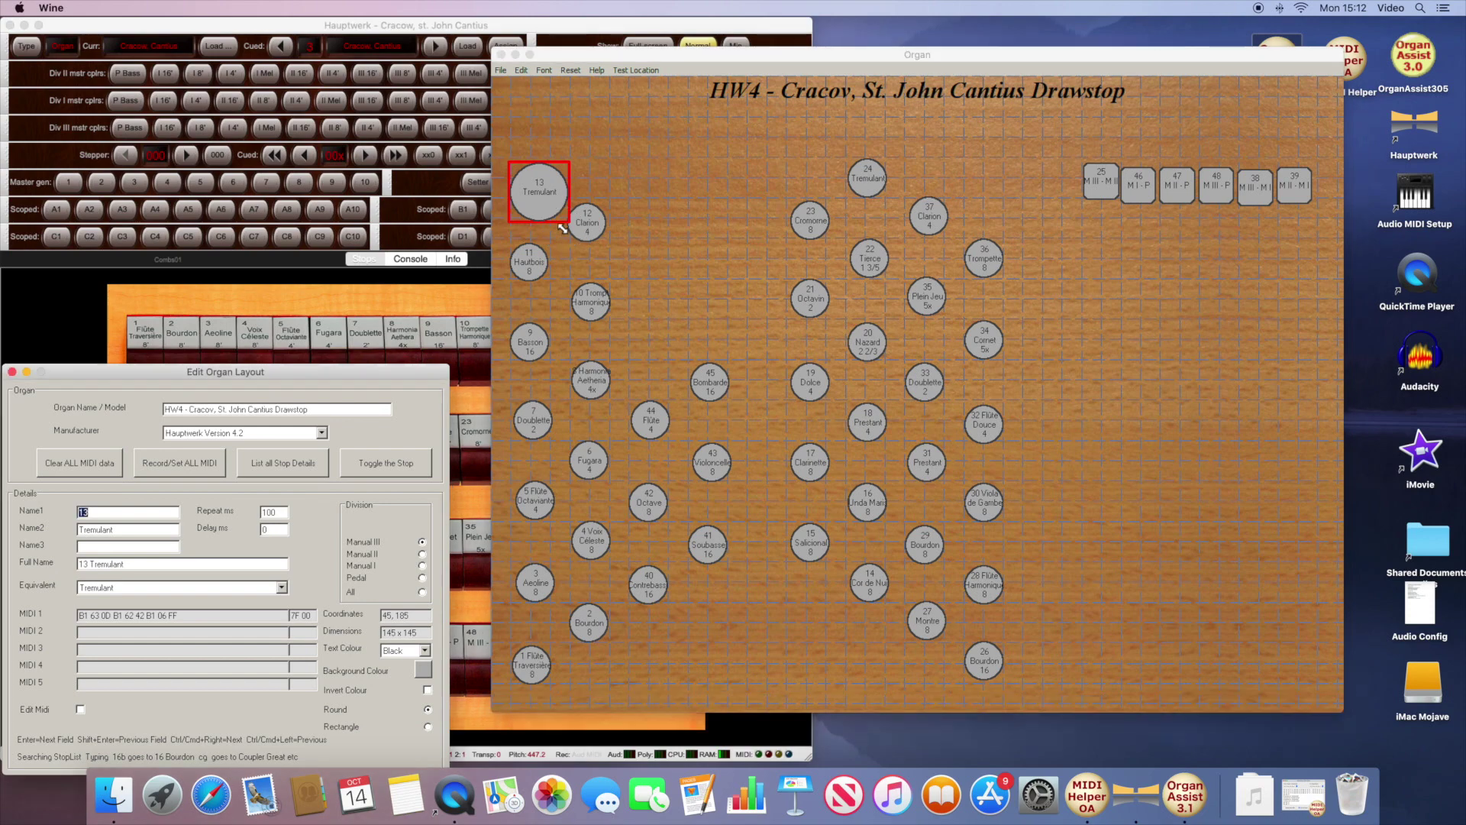
right_click(553, 200)
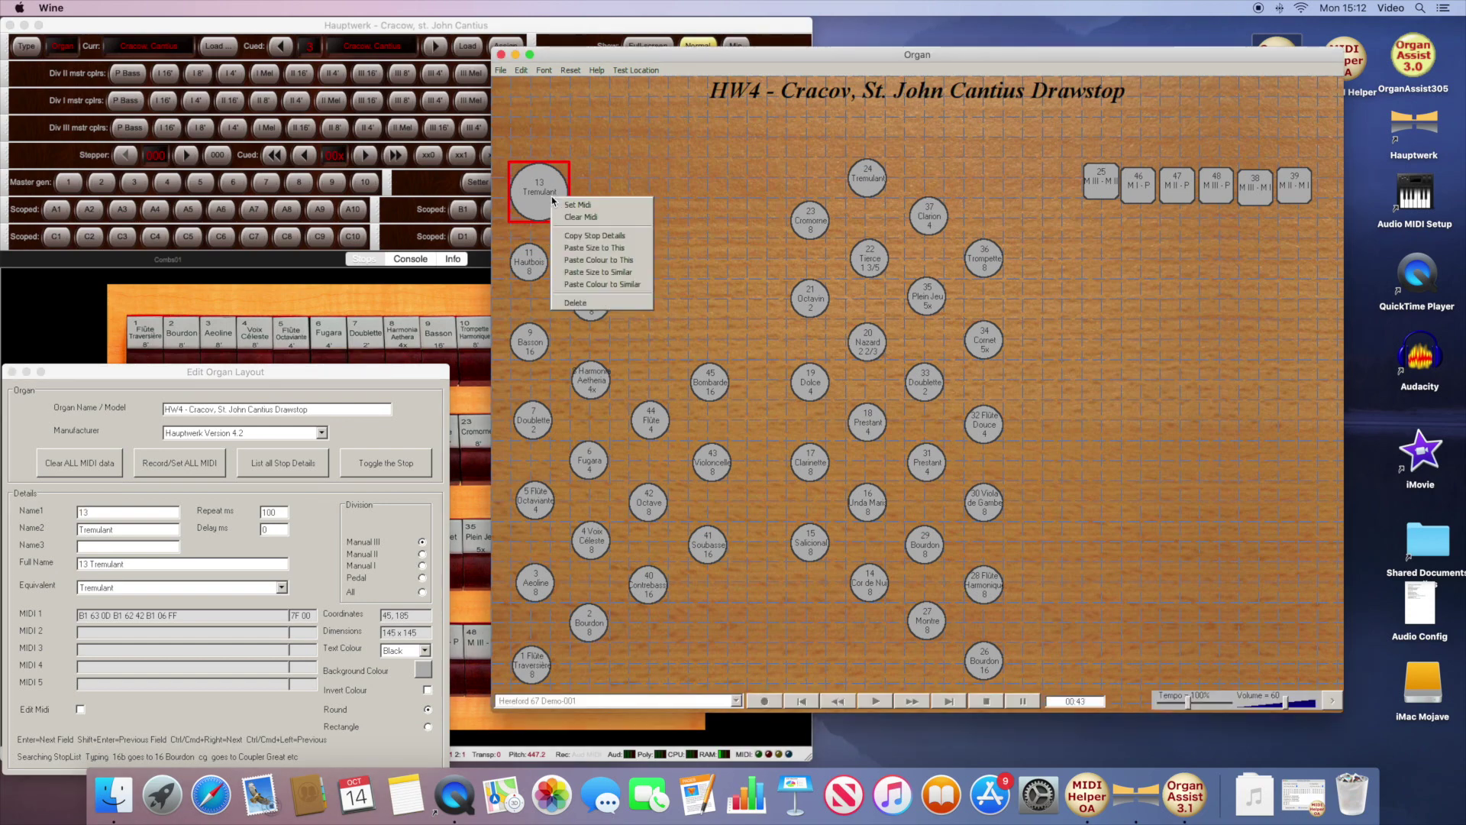
click(609, 235)
click(590, 229)
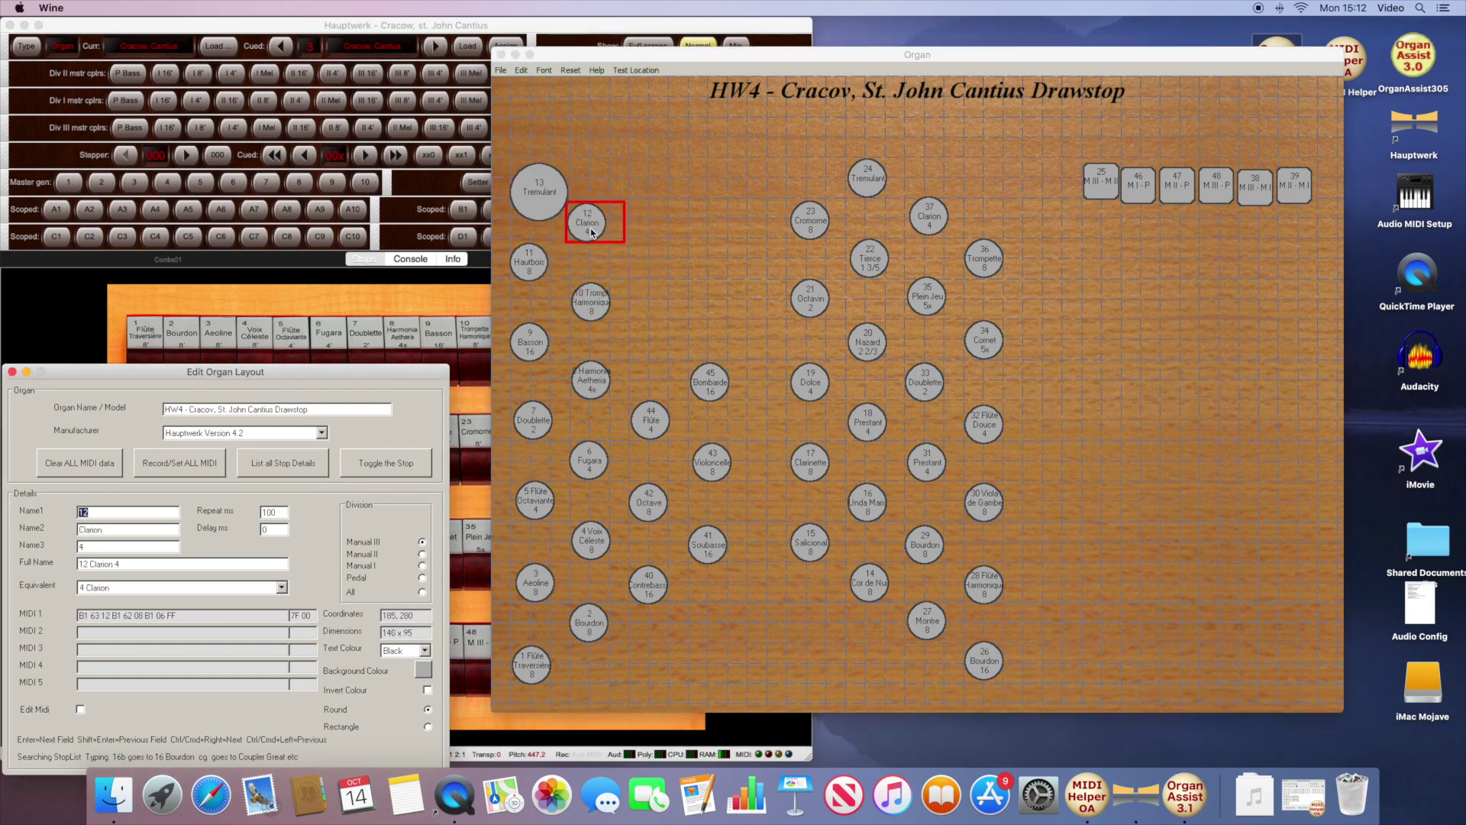
right_click(590, 232)
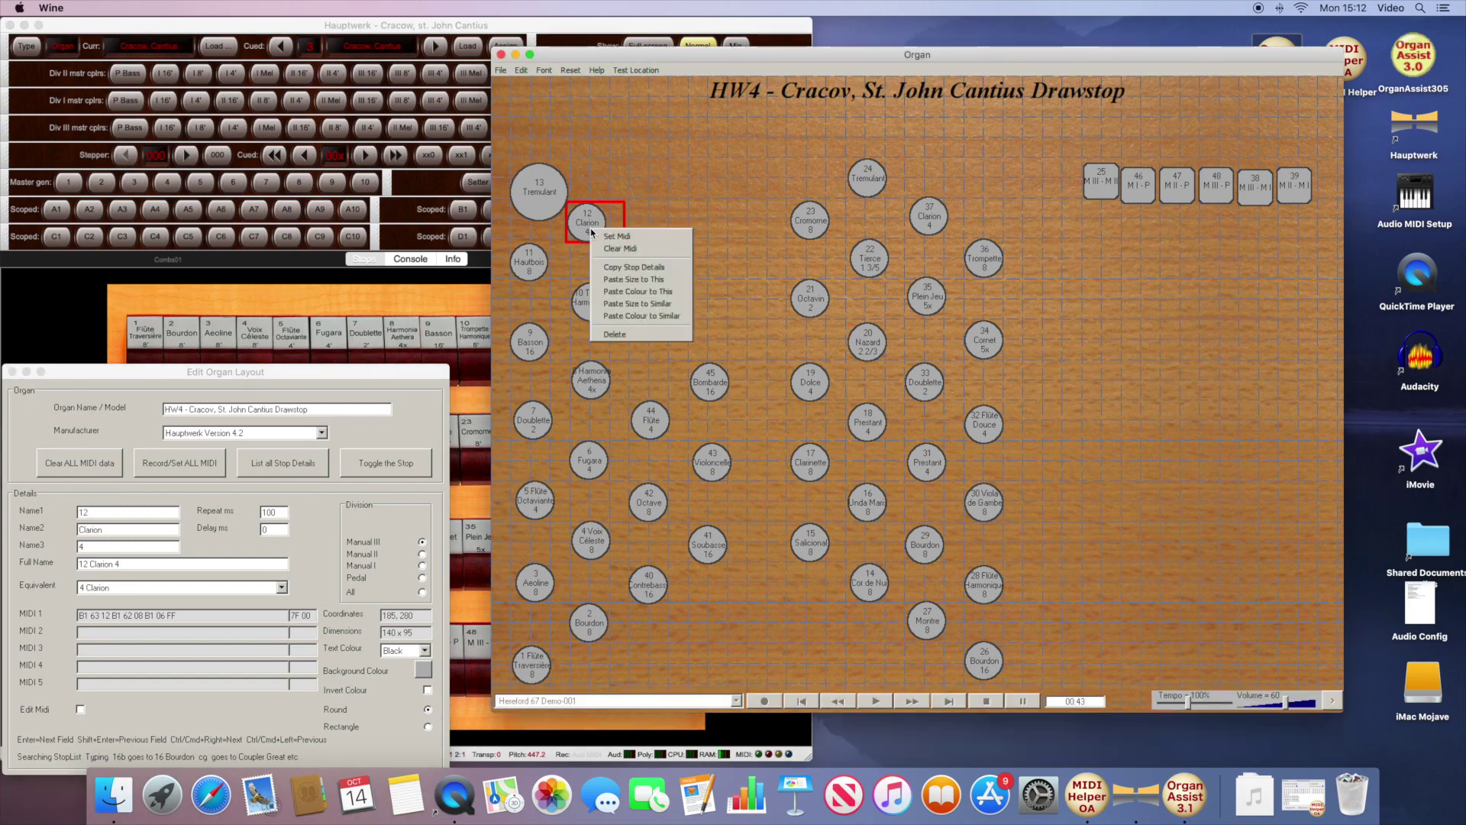
click(644, 304)
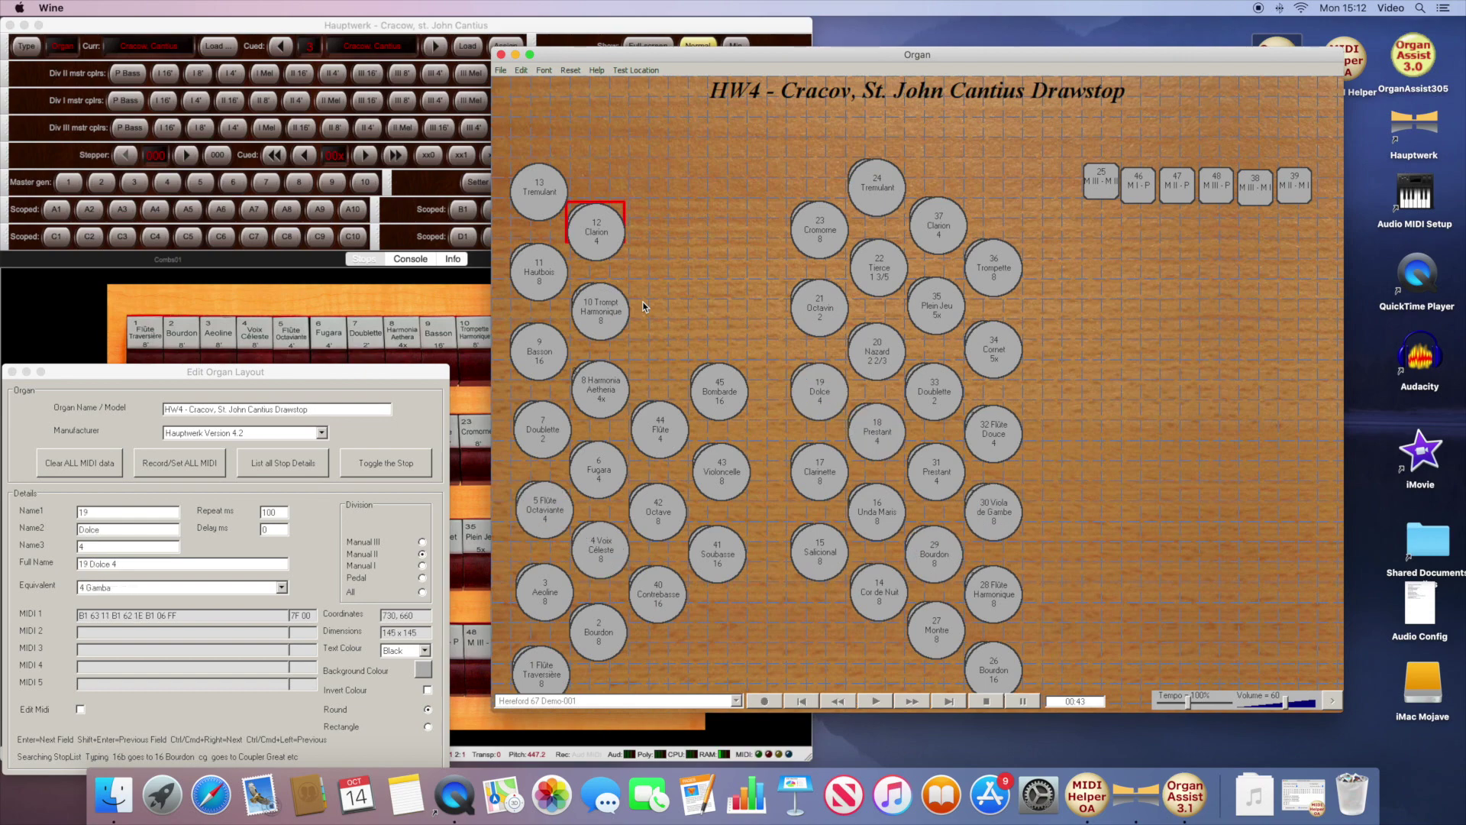
click(1061, 153)
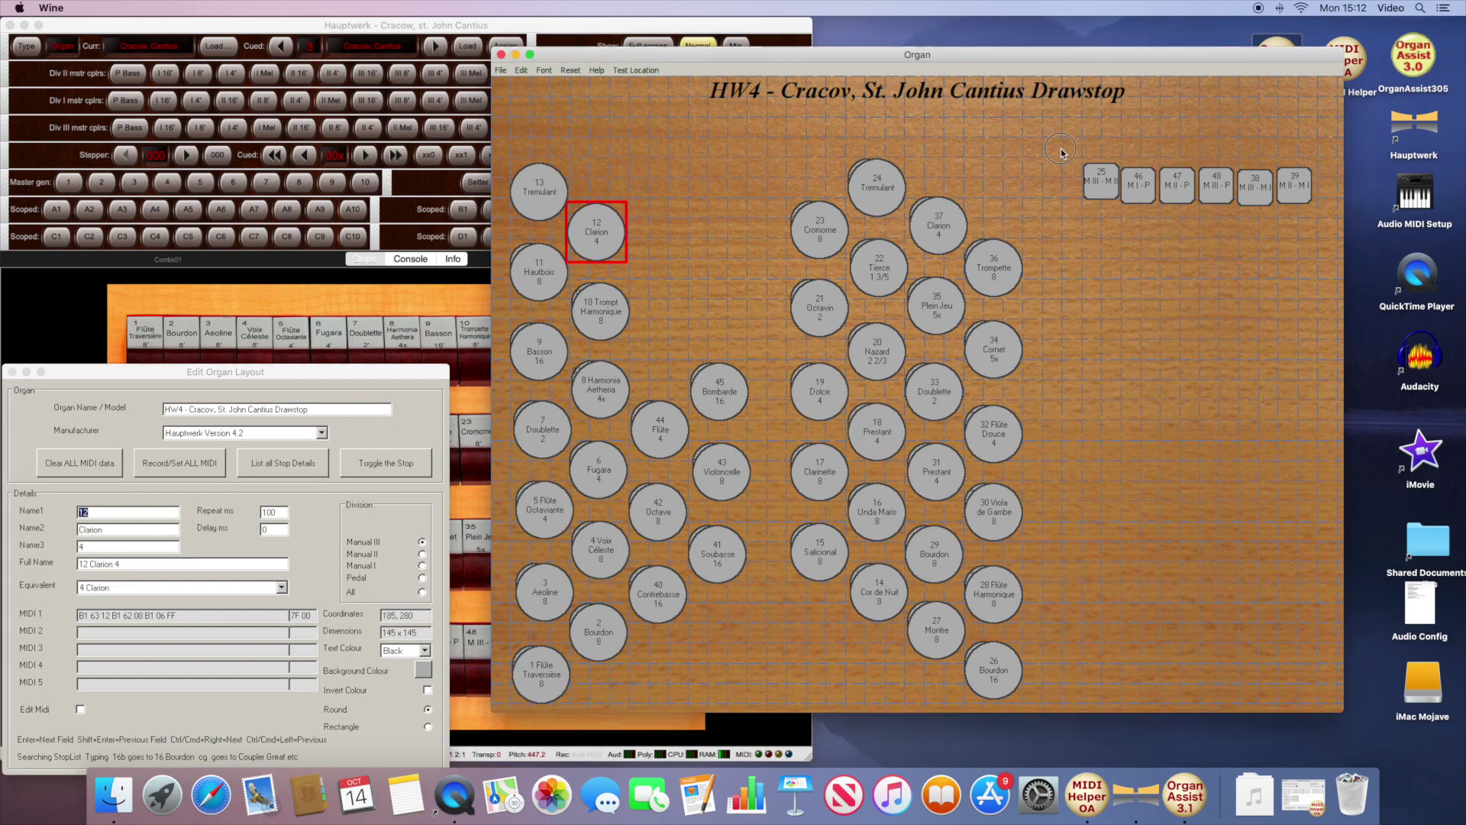
Step: Shift the six coupler tabs left and push the right-hand stop columns to the right edge
drag(1061, 148, 1330, 182)
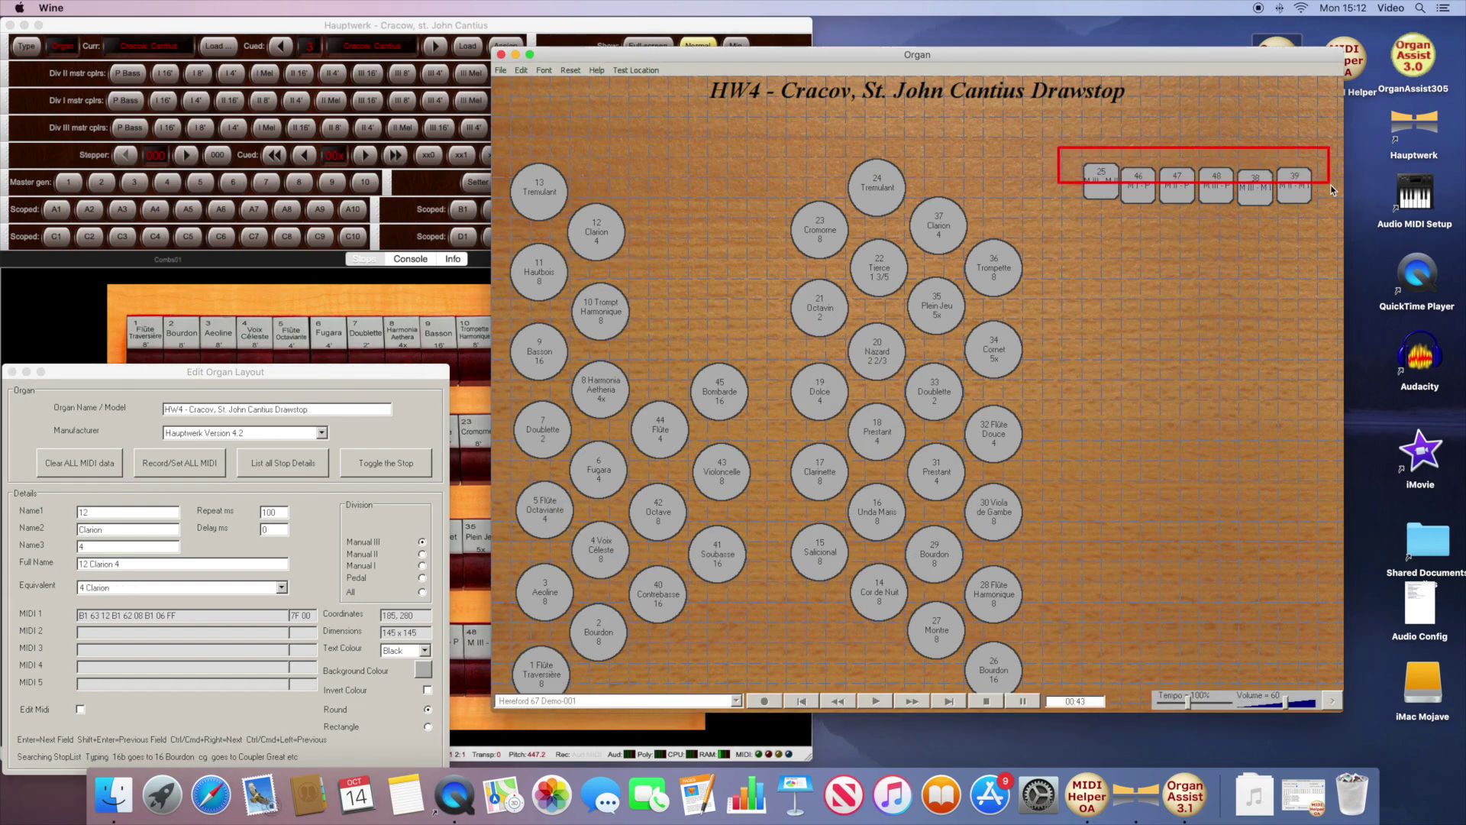
drag(1068, 153, 574, 114)
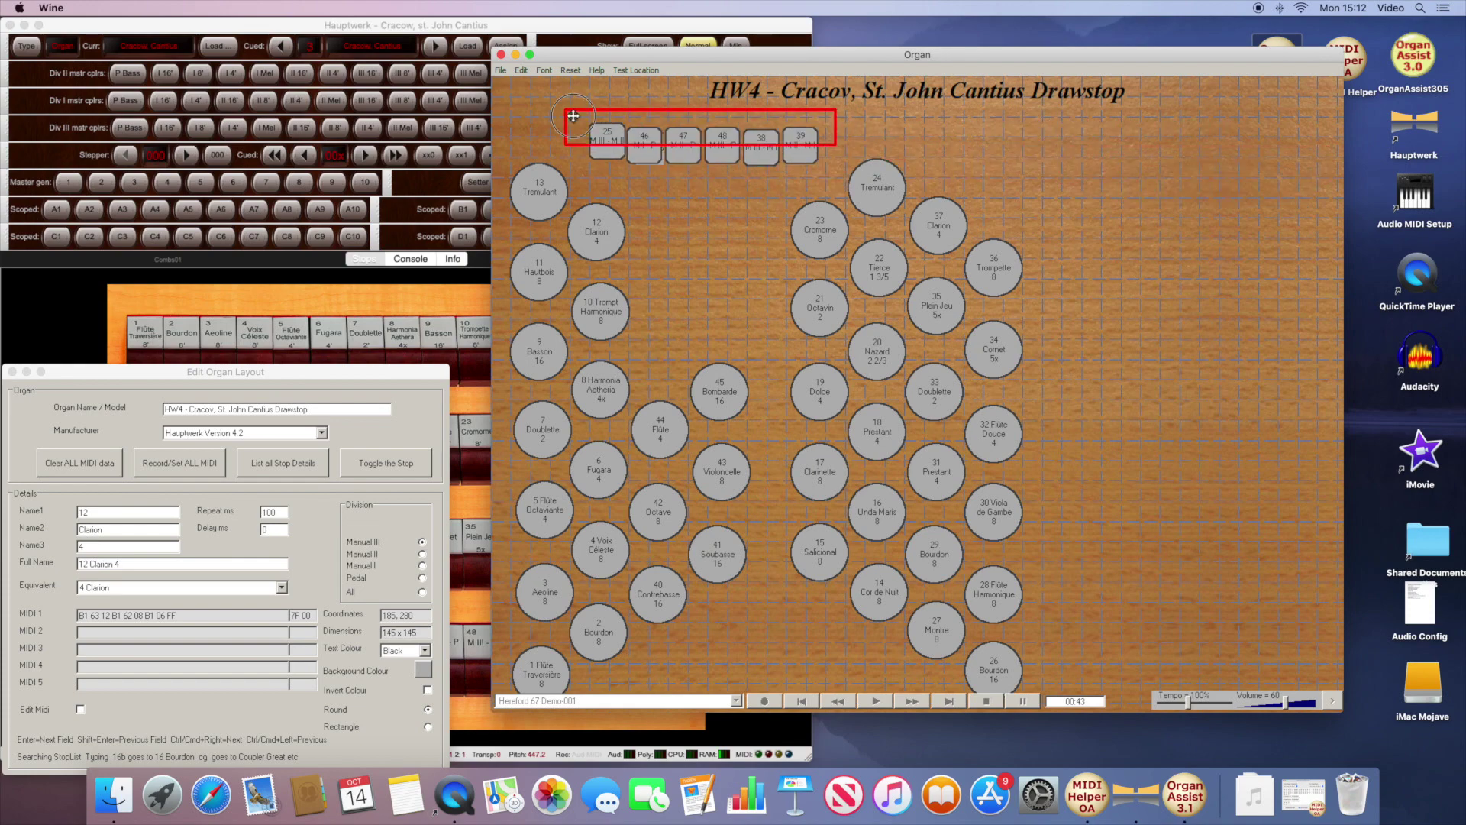
drag(572, 115, 532, 117)
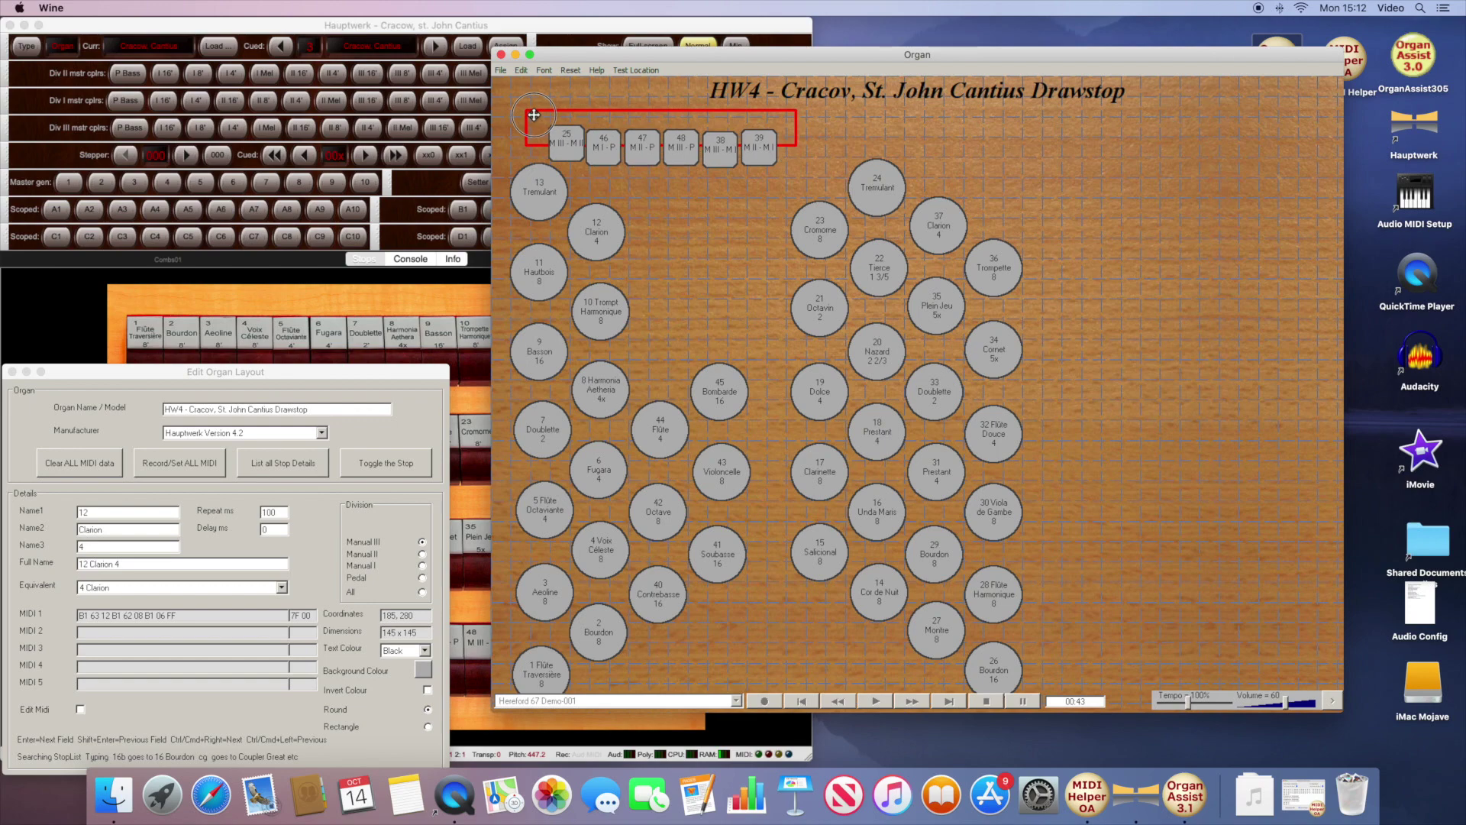
click(810, 163)
drag(785, 122, 1031, 676)
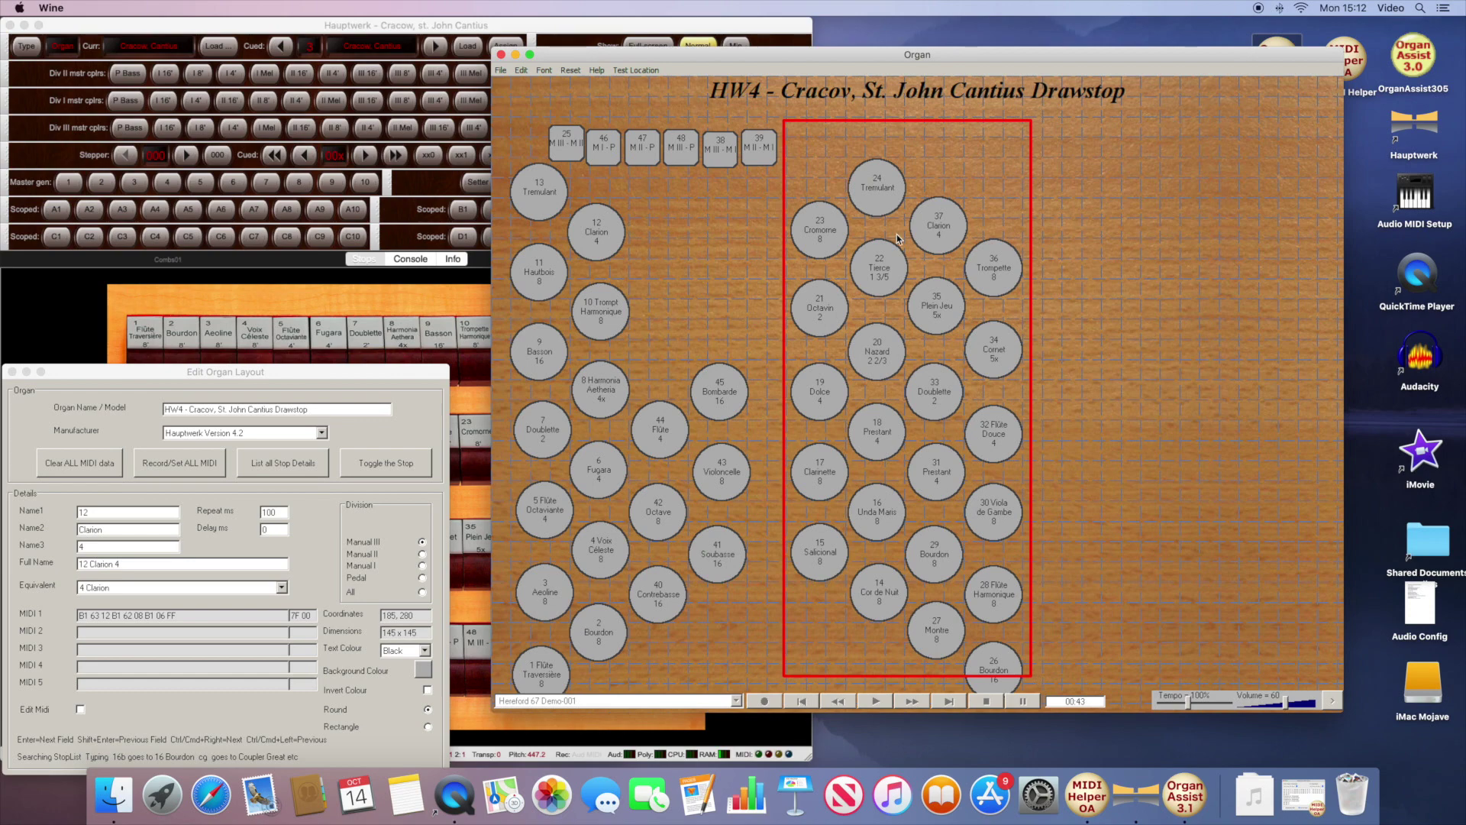
mouse_move(788, 126)
mouse_down()
mouse_move(1105, 121)
mouse_move(1088, 81)
mouse_up()
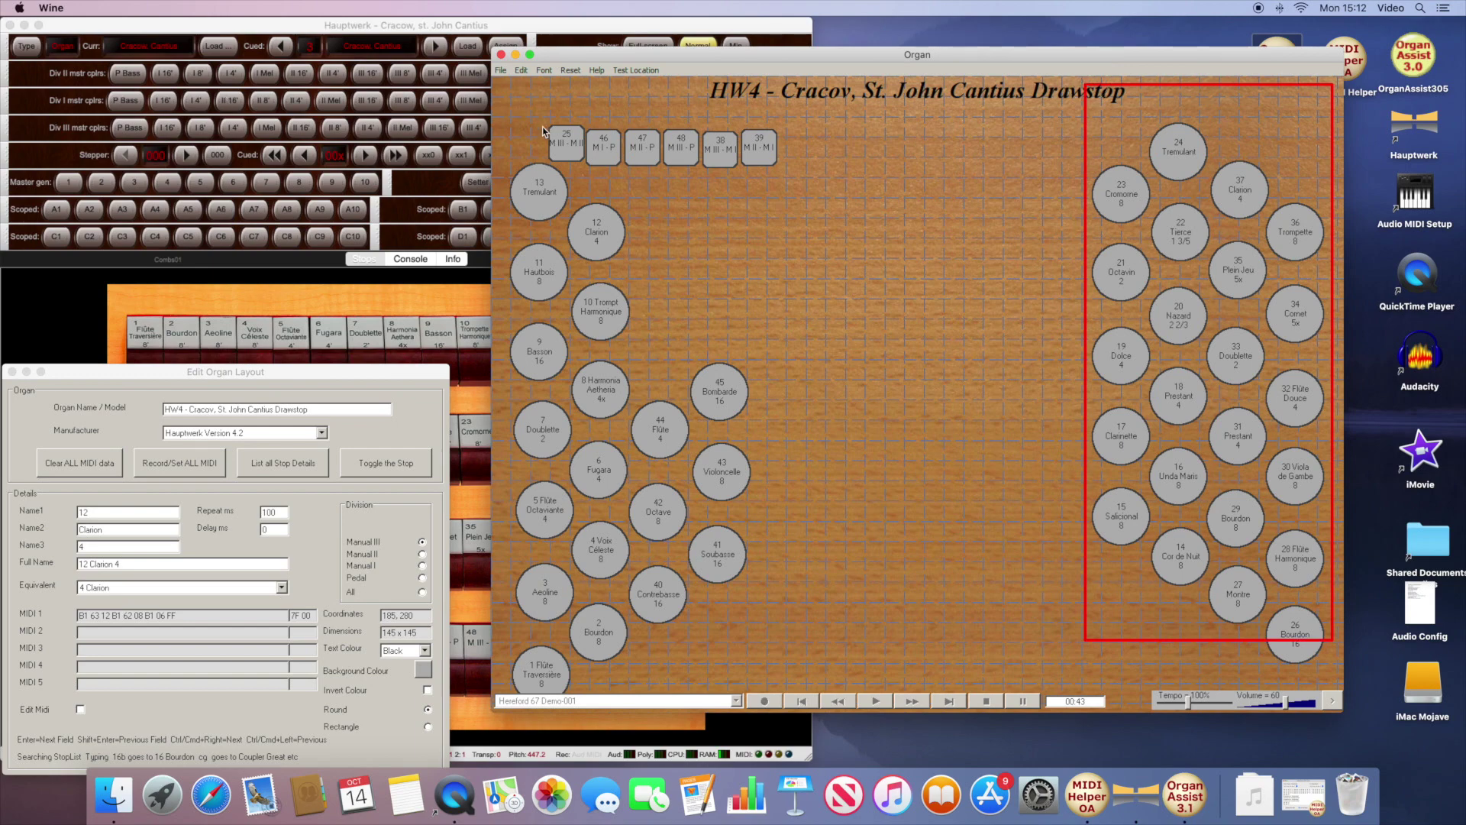
Step: Centre the six coupler tabs along the top of the layout
drag(537, 118, 786, 162)
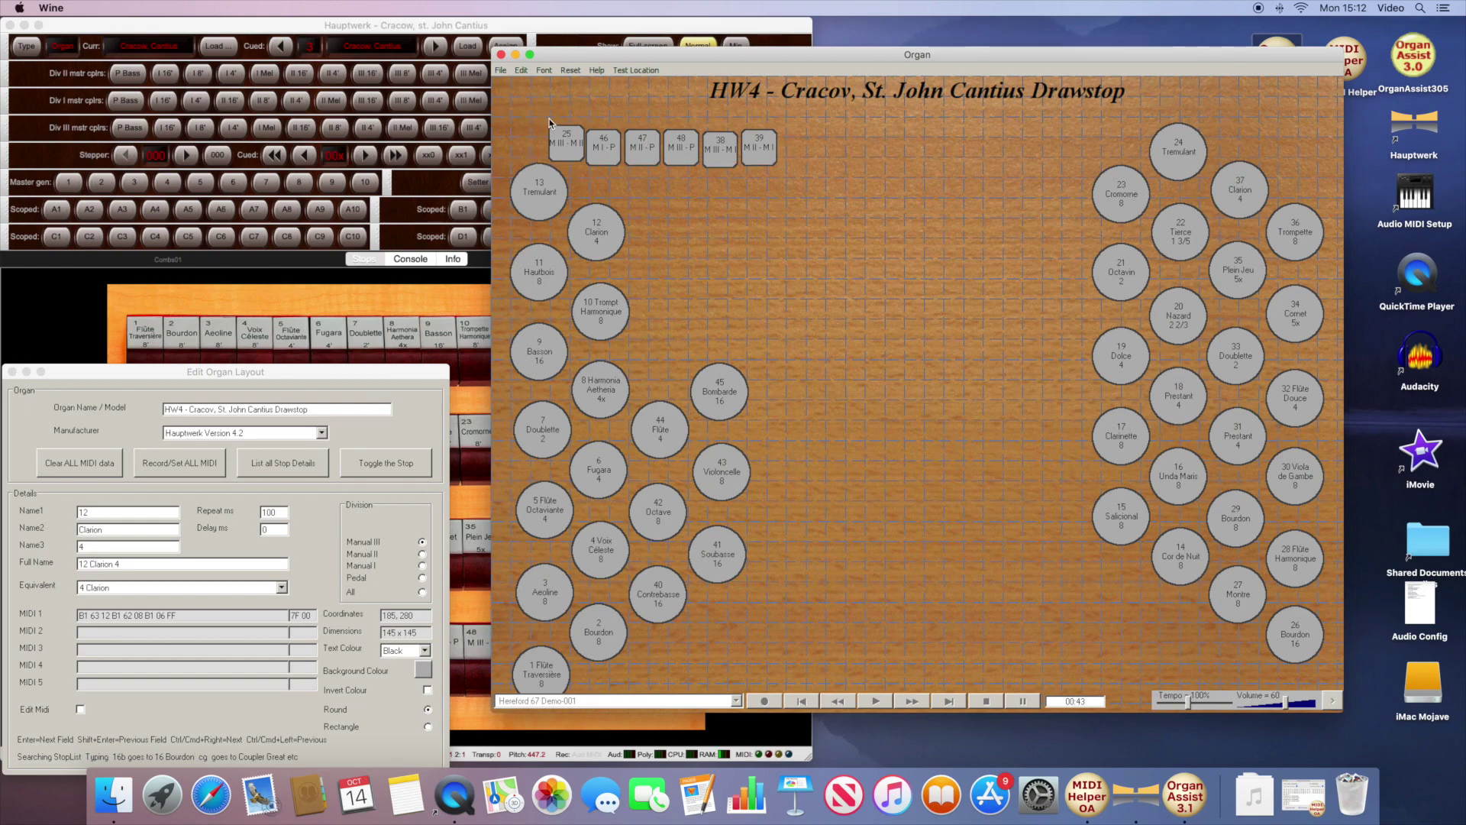
drag(542, 116, 774, 173)
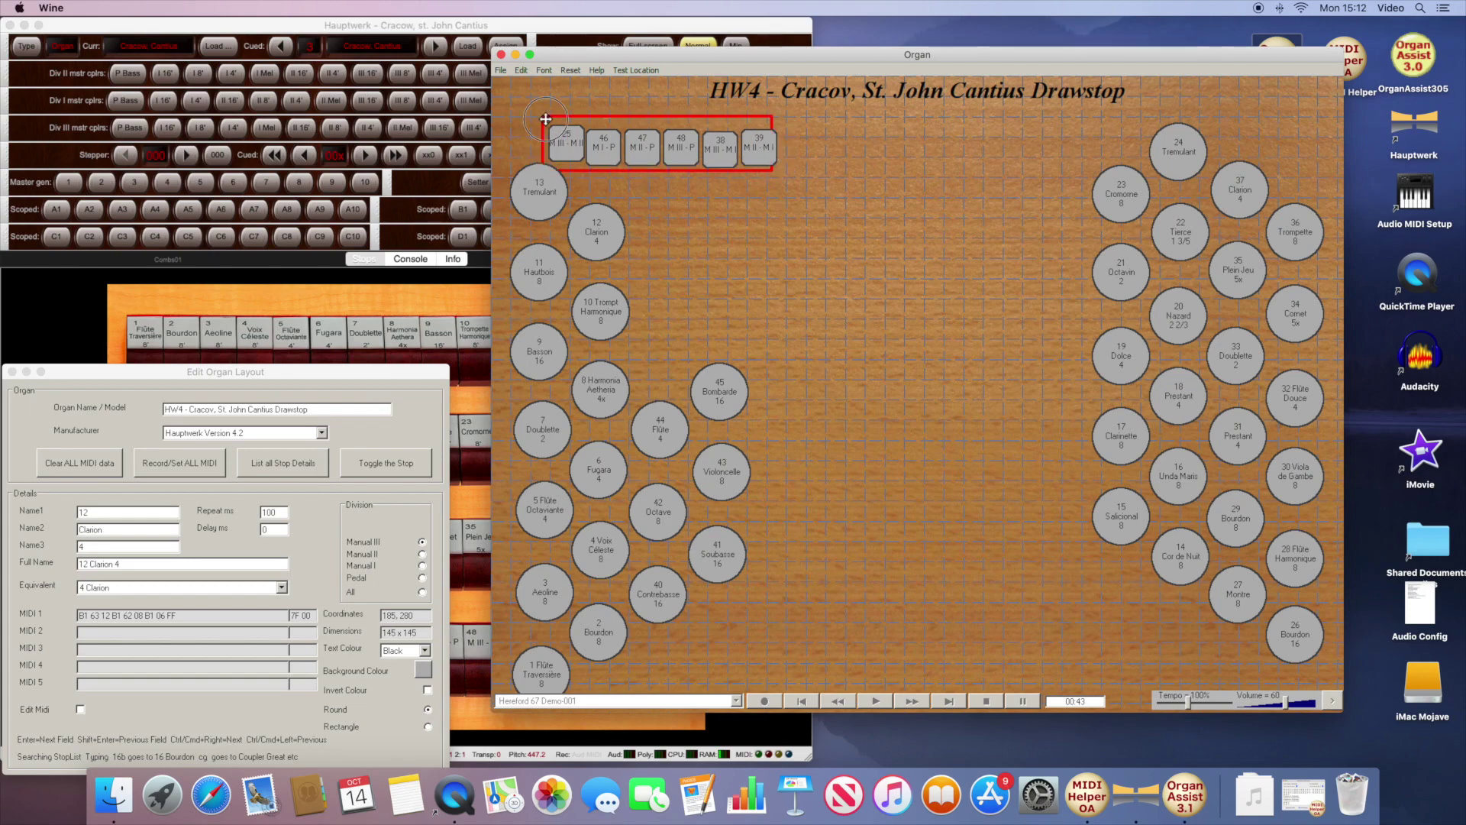
drag(545, 119, 784, 129)
click(510, 135)
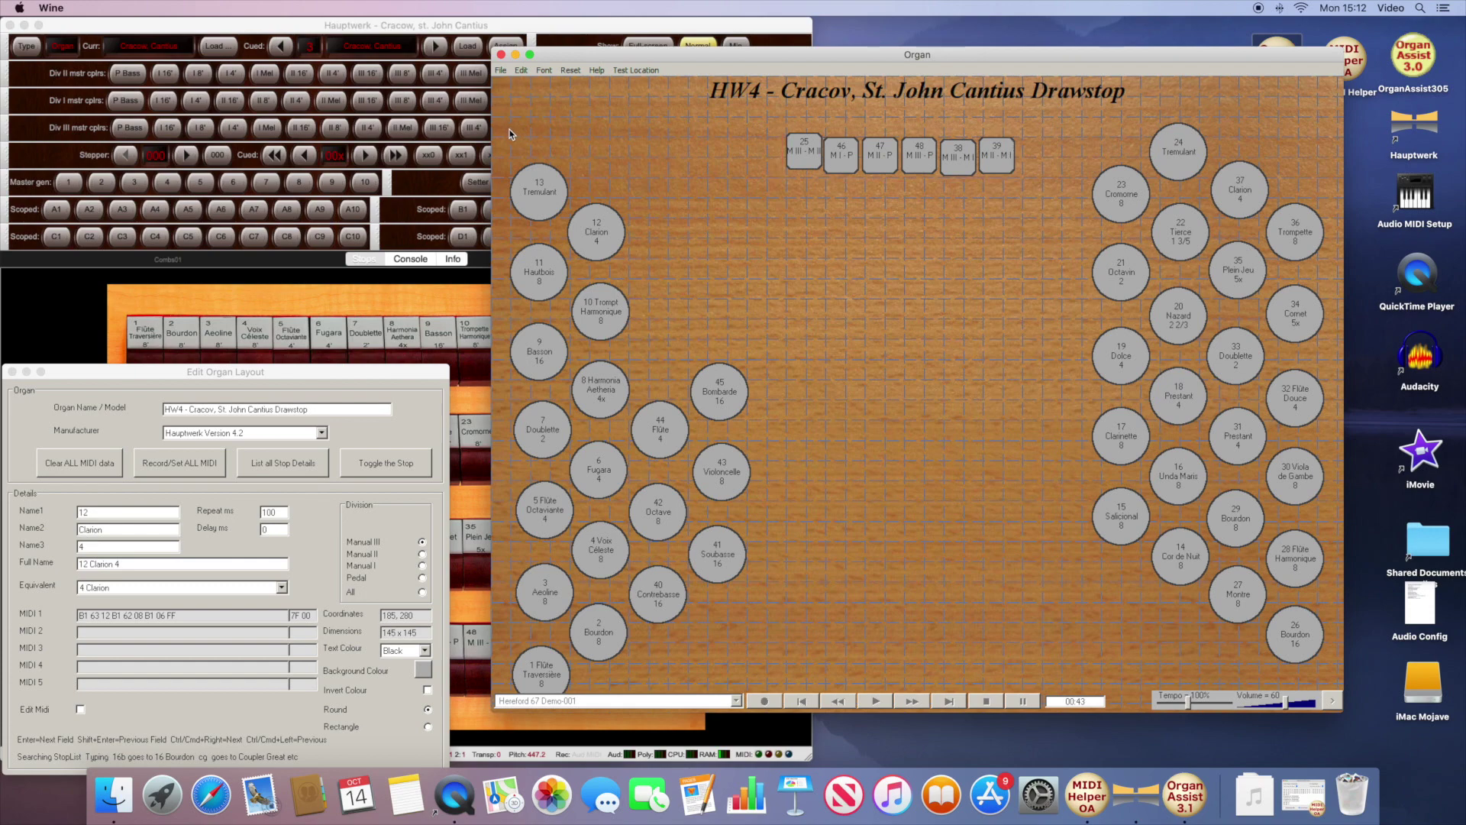
Step: Raise the left-hand stops 1–13 and 40–45 so 13 Tremulant aligns with 24 Tremulant
drag(504, 151, 790, 668)
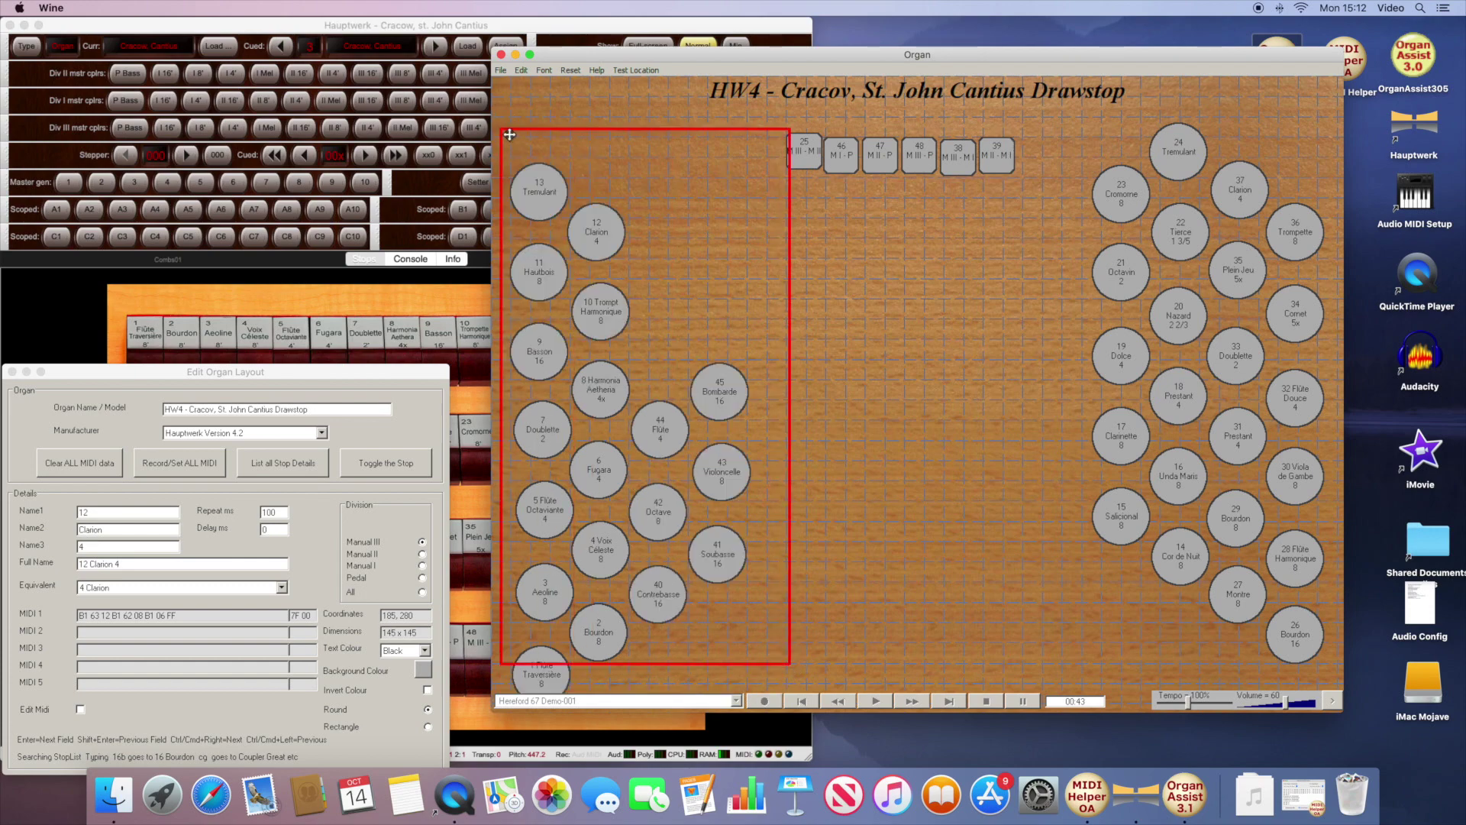
click(845, 244)
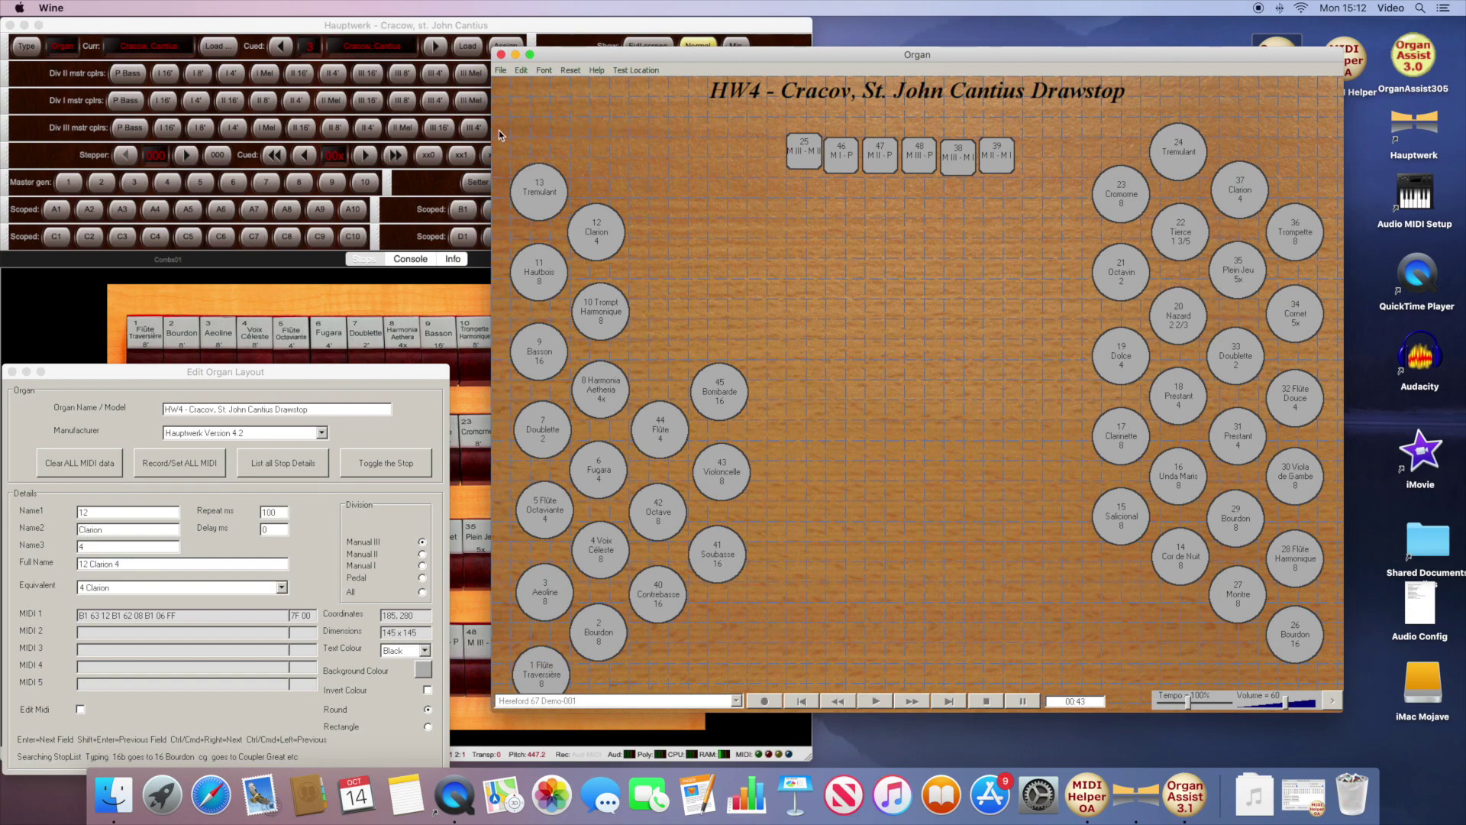
drag(498, 129, 729, 668)
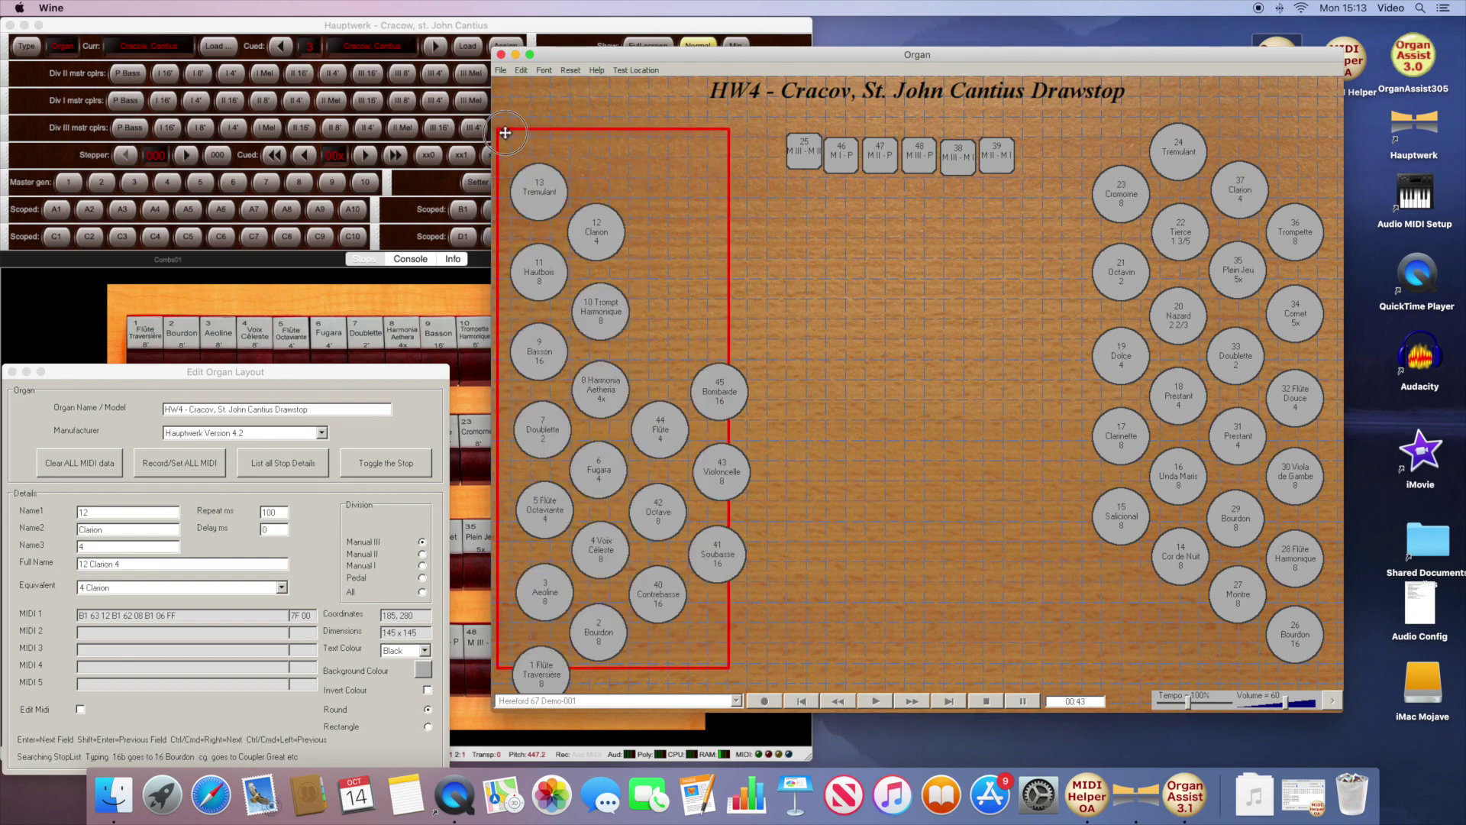
drag(507, 130, 503, 90)
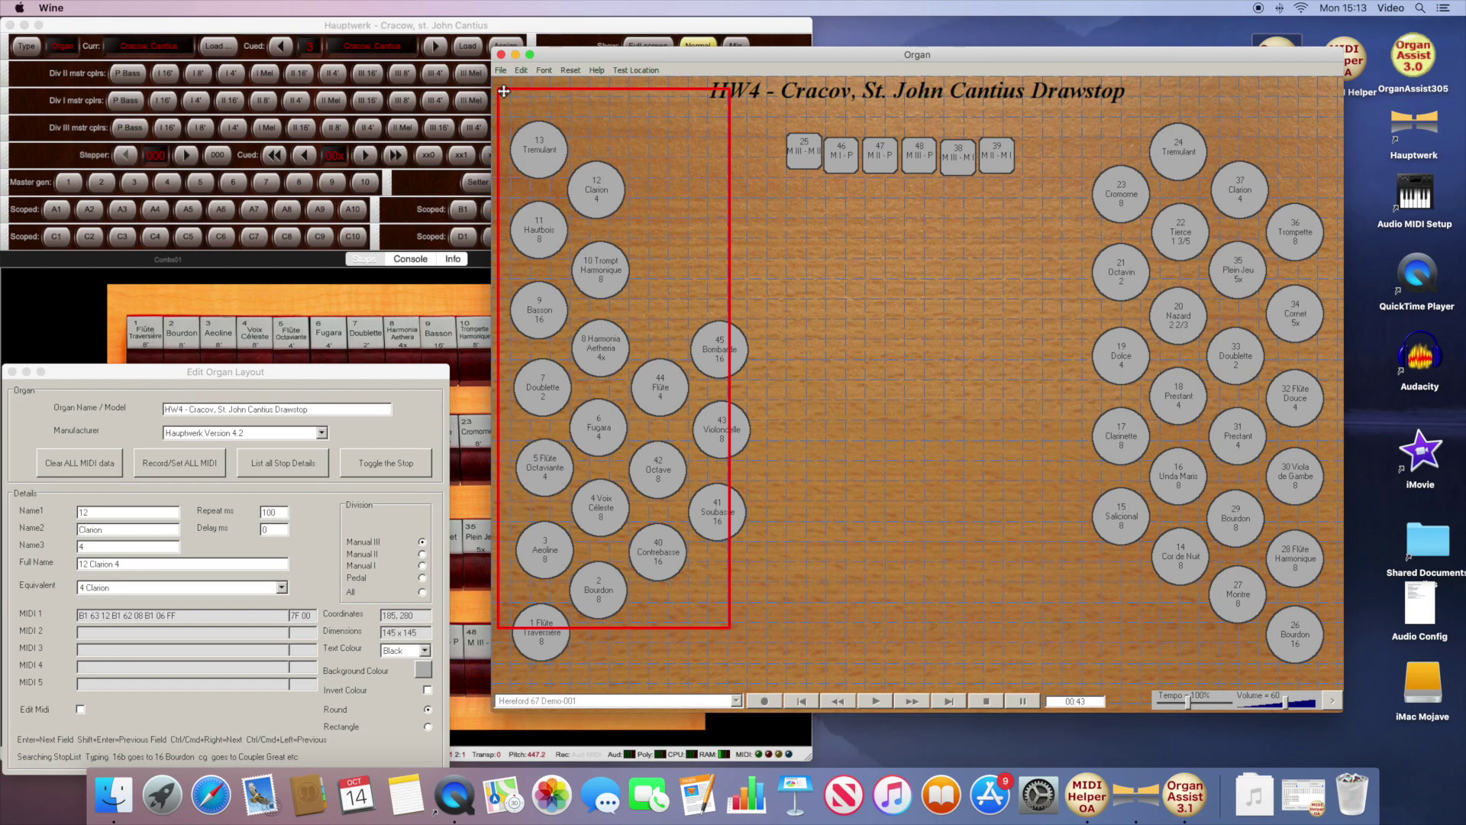
click(855, 236)
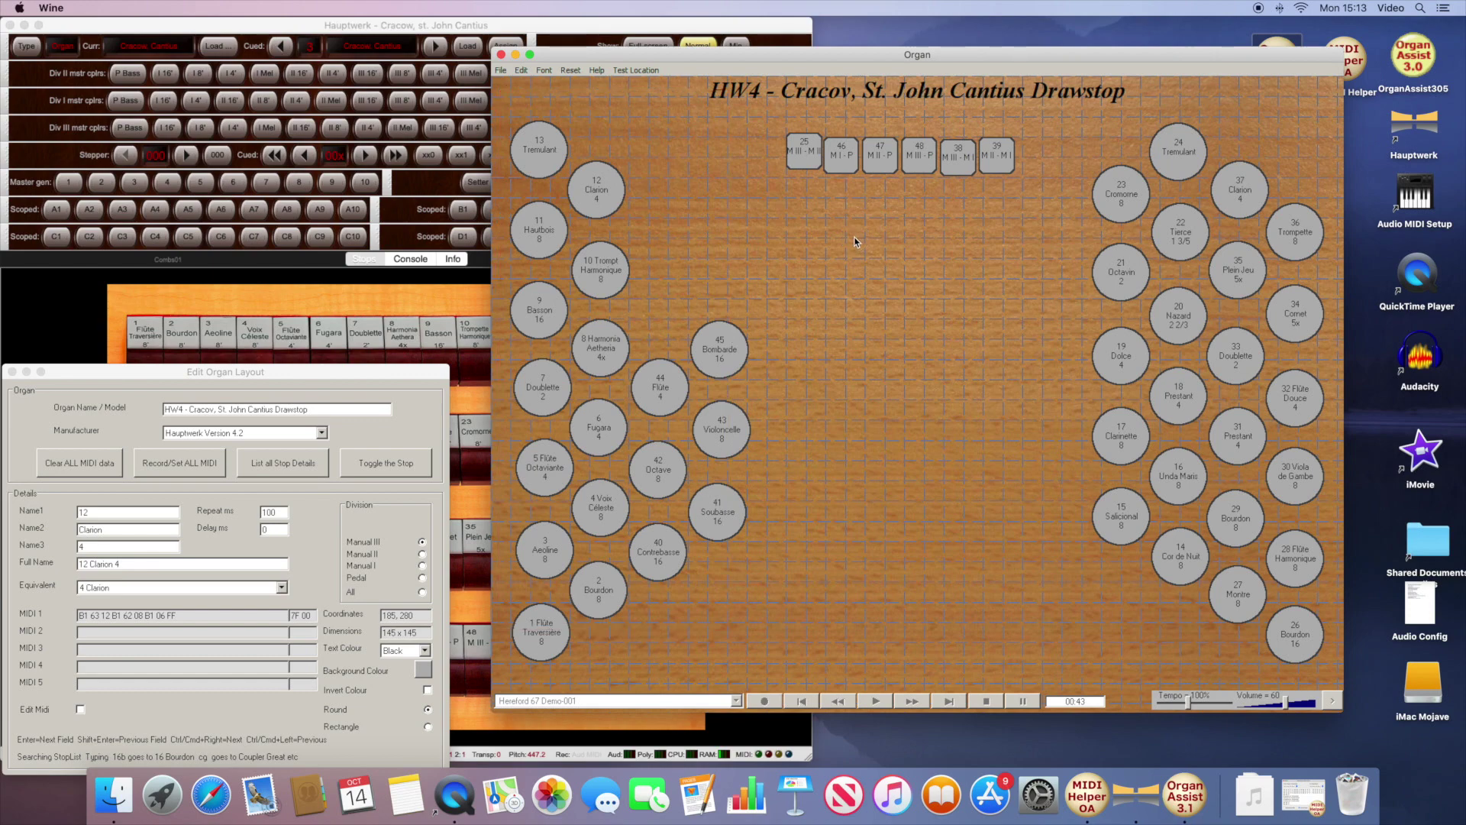
Step: Save the rearranged organ layout
click(502, 71)
click(509, 84)
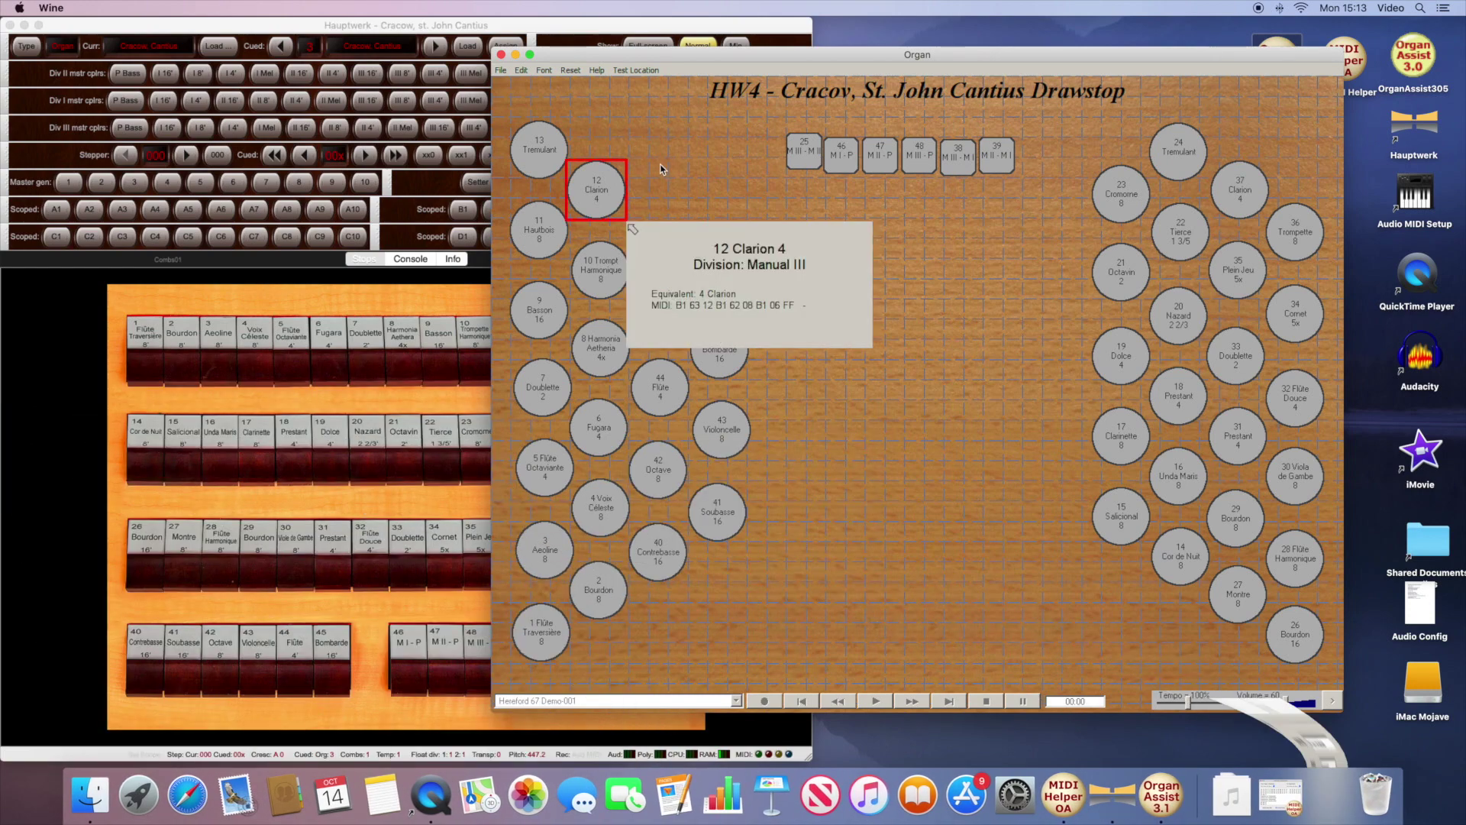
click(521, 70)
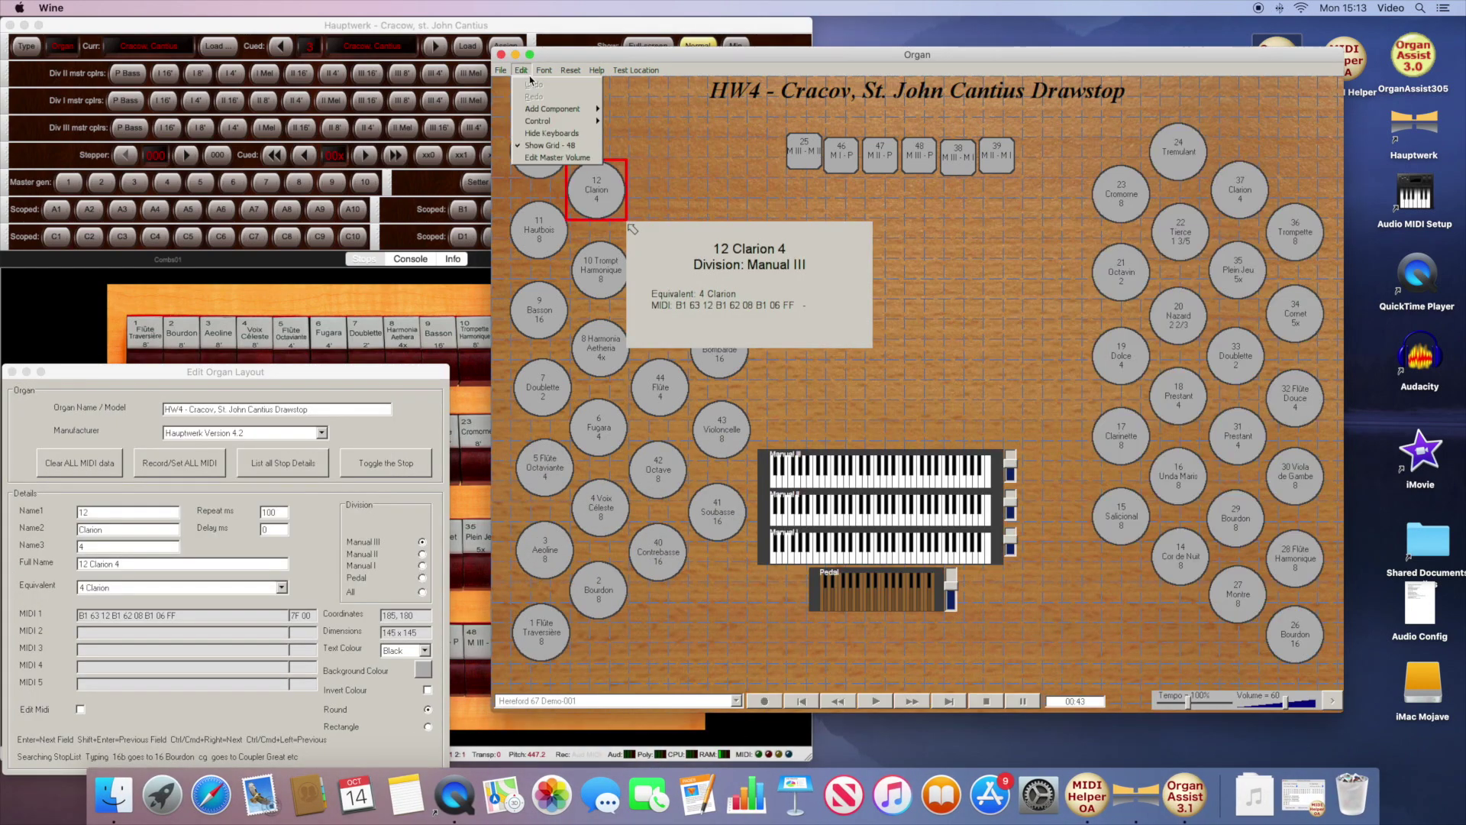
mouse_move(550, 121)
click(667, 175)
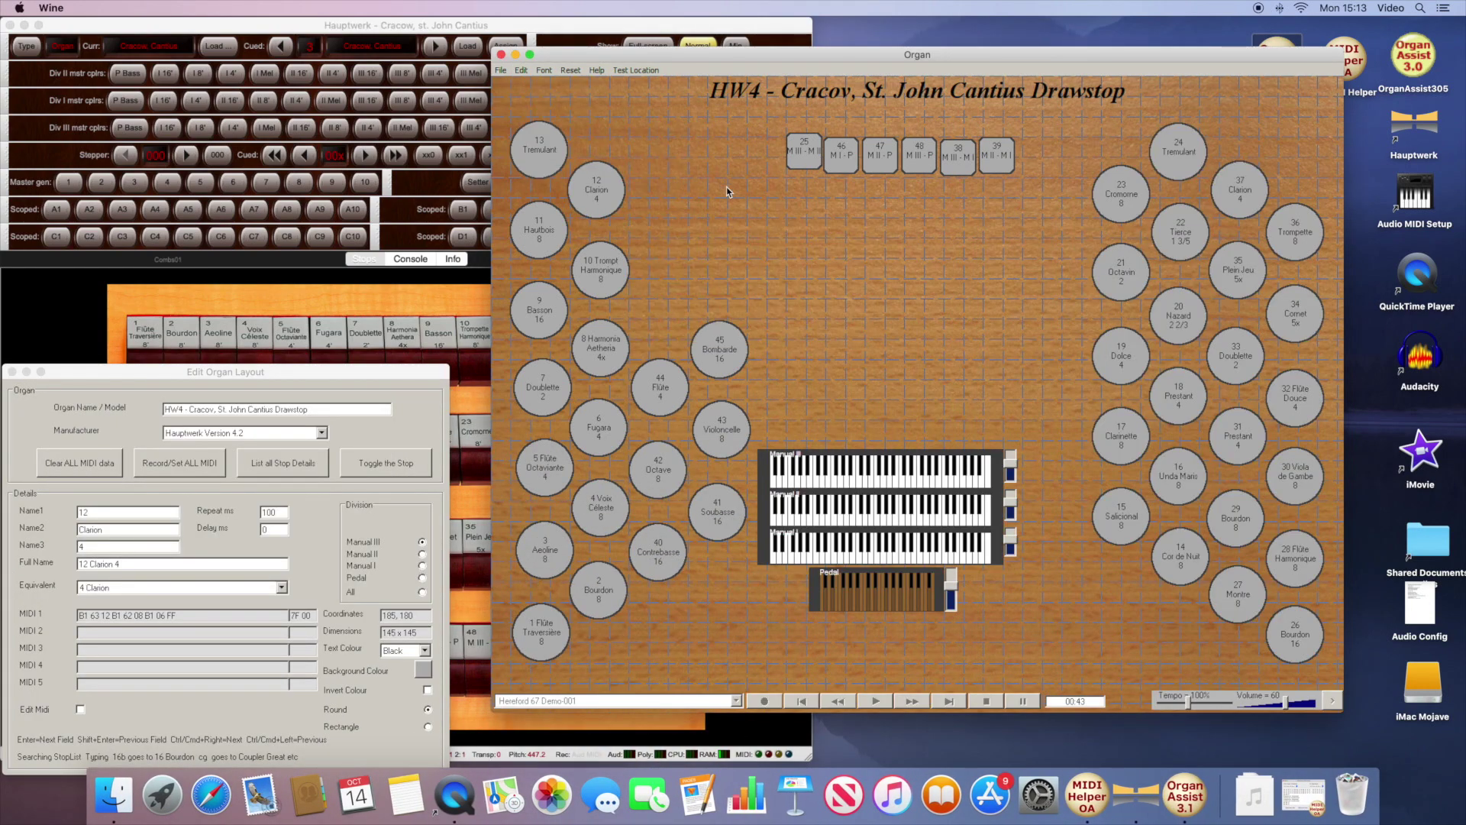
Step: Check the 43 Violoncelle stop, then close the layout editor and confirm saving changes
click(741, 430)
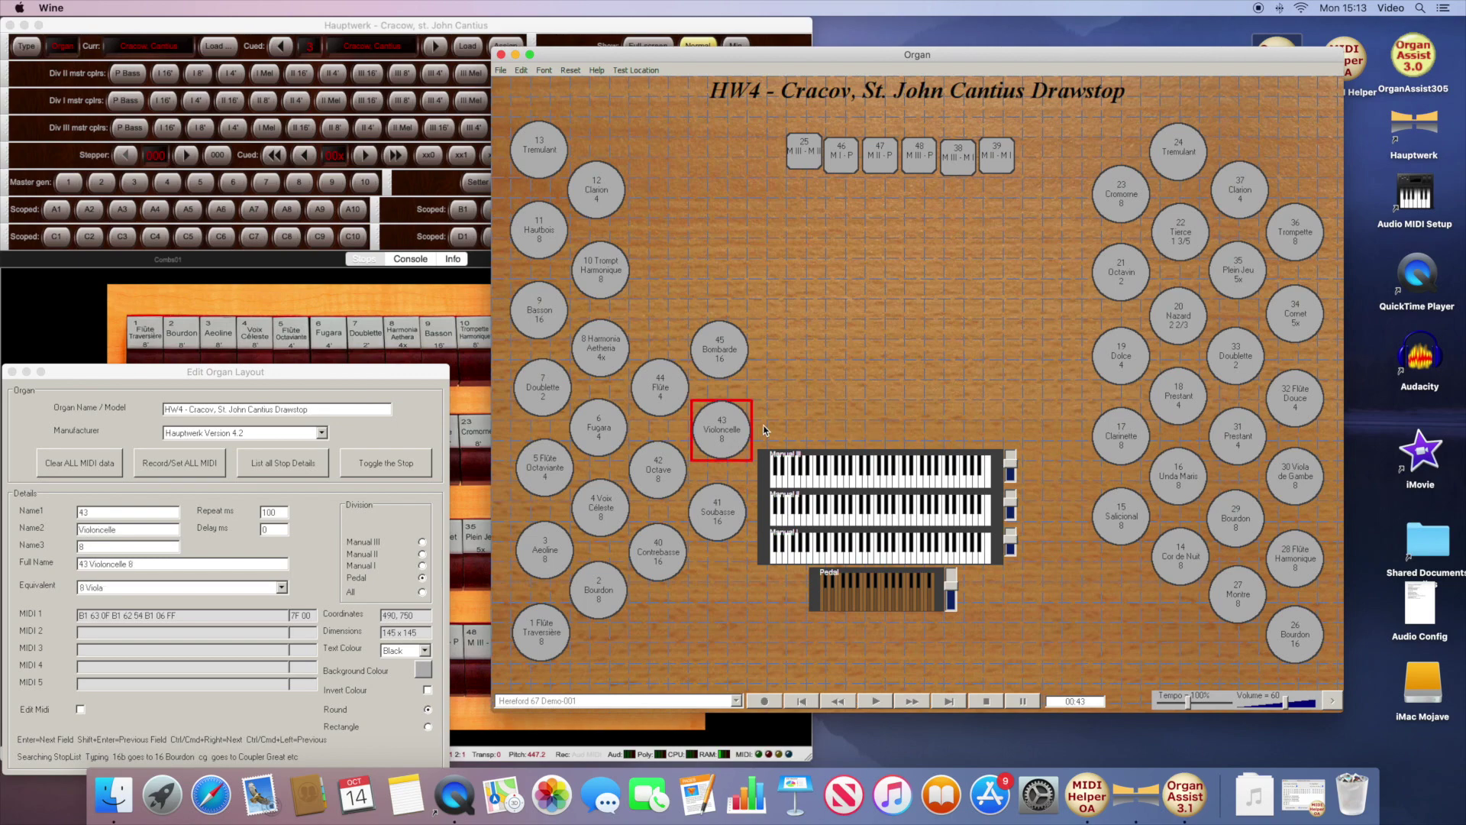
key(6)
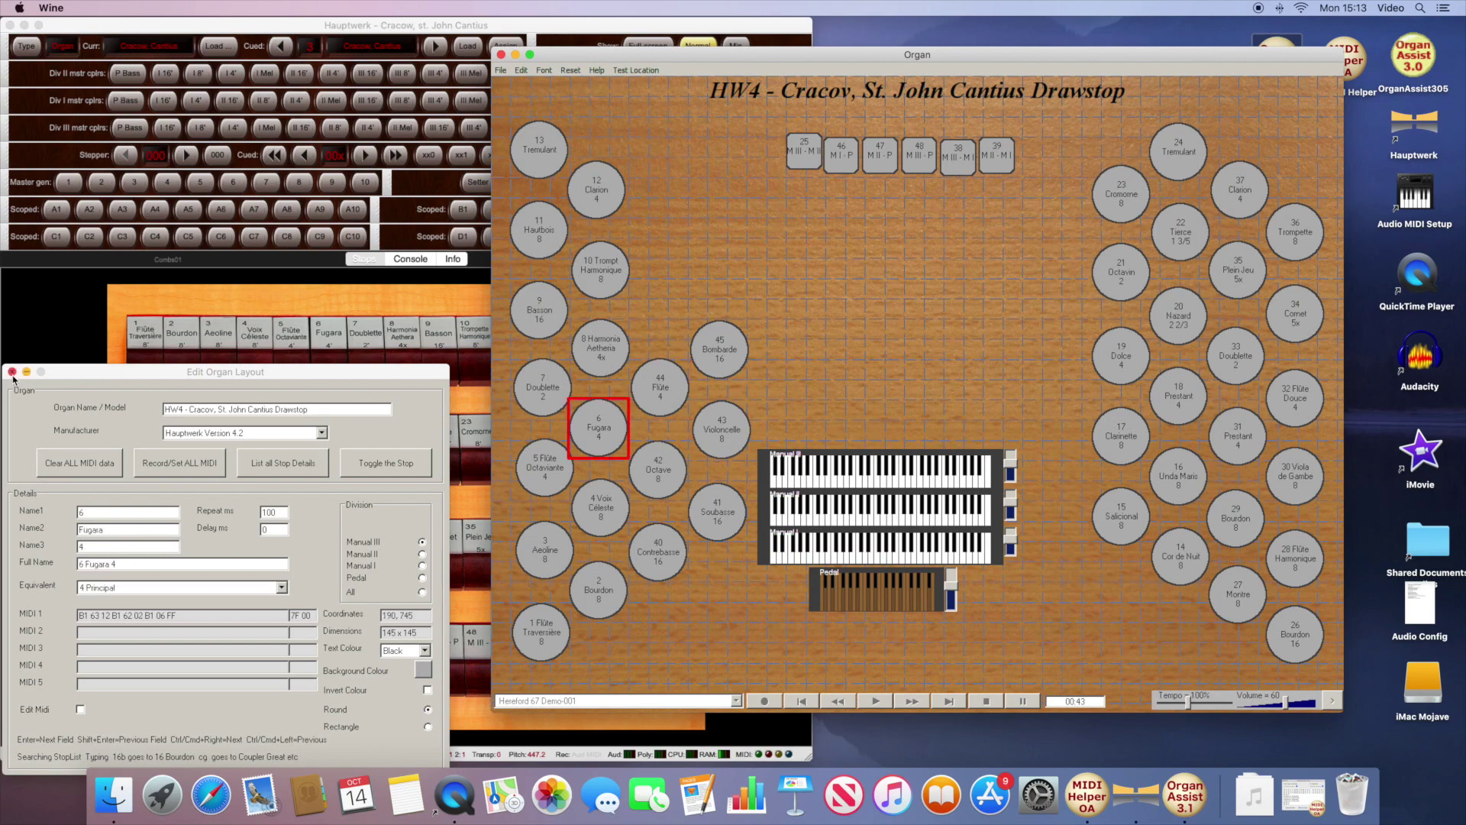
click(11, 373)
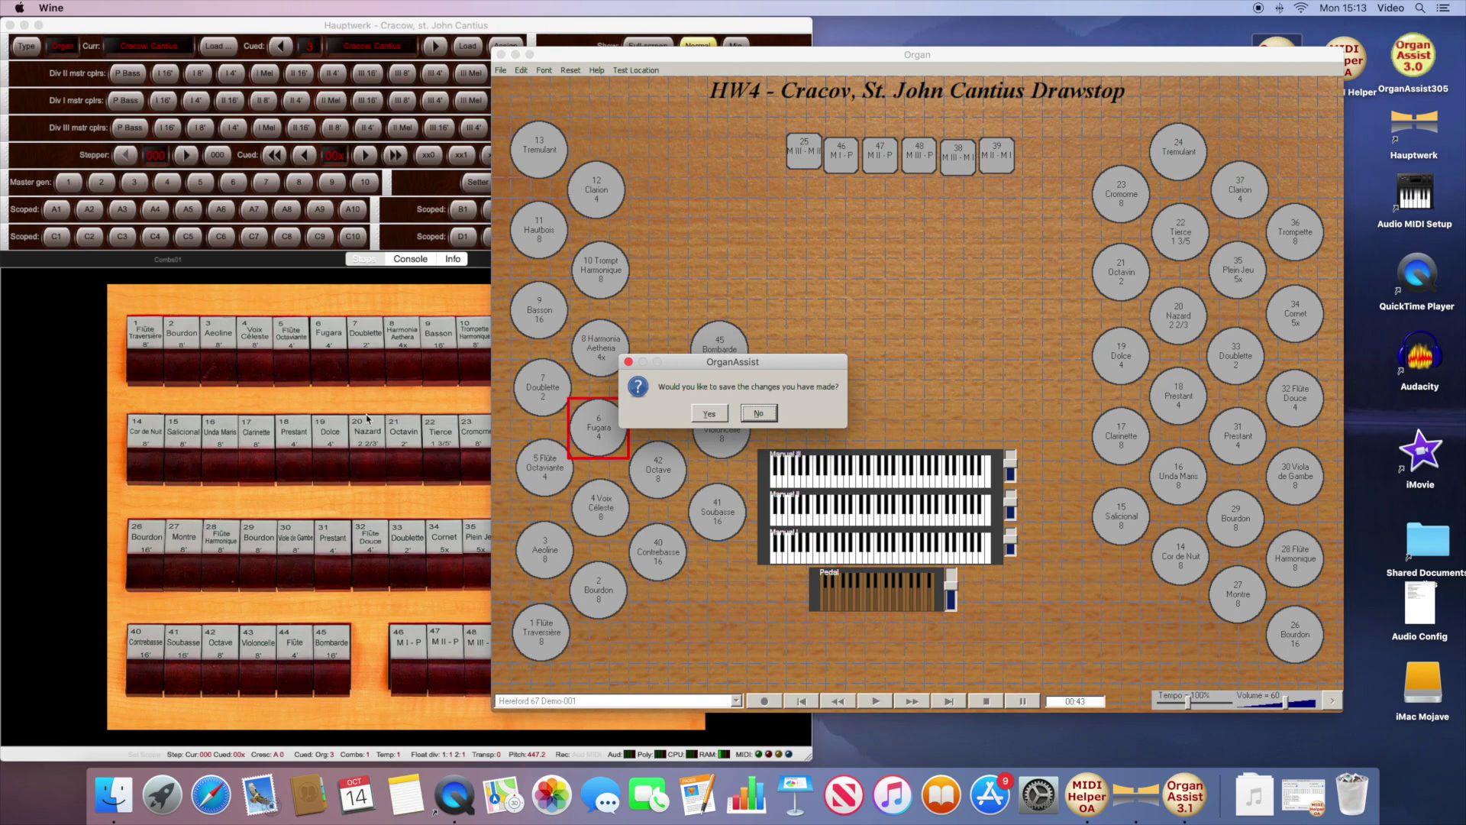
click(710, 413)
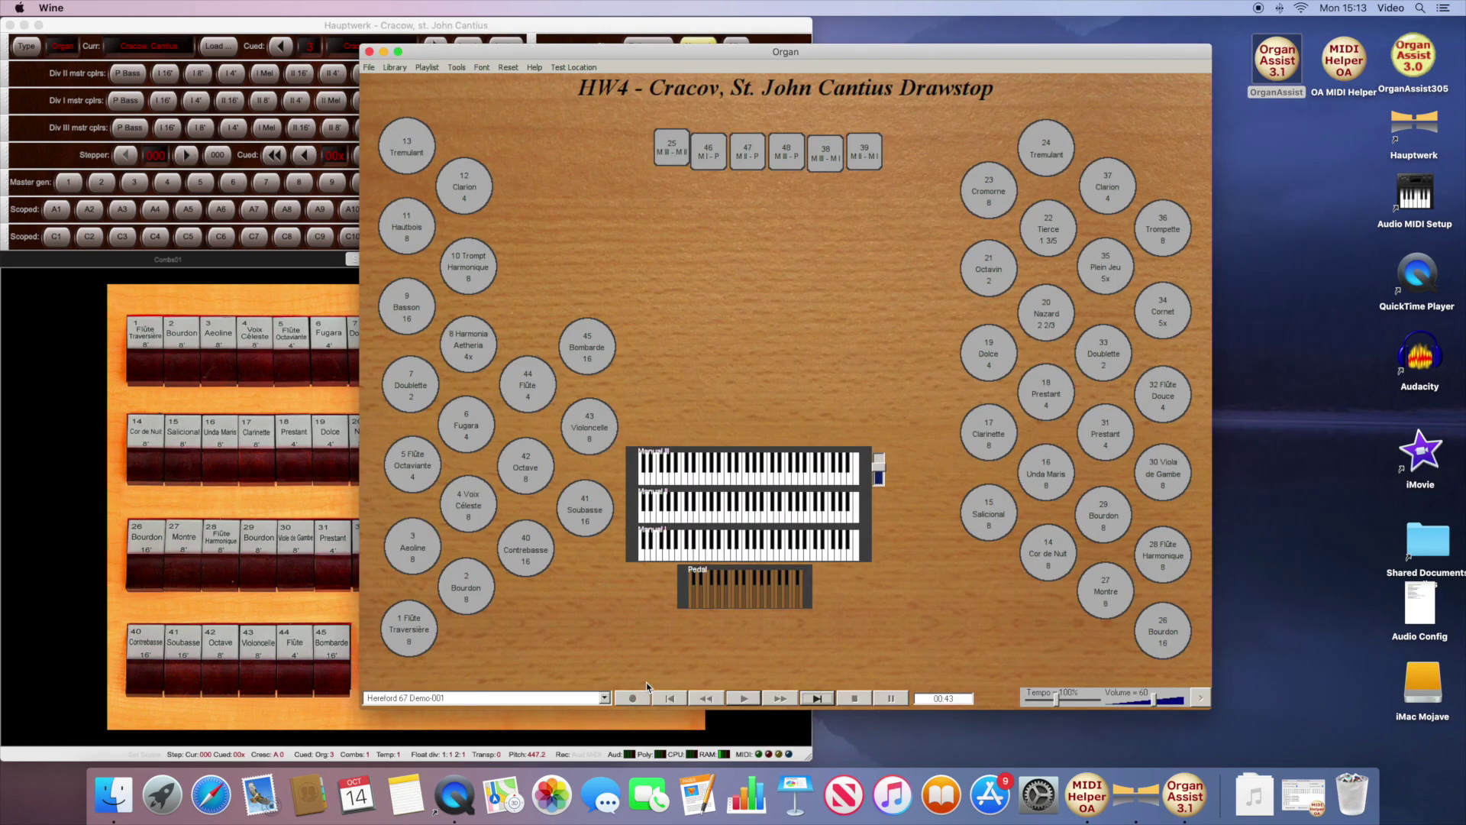
click(747, 699)
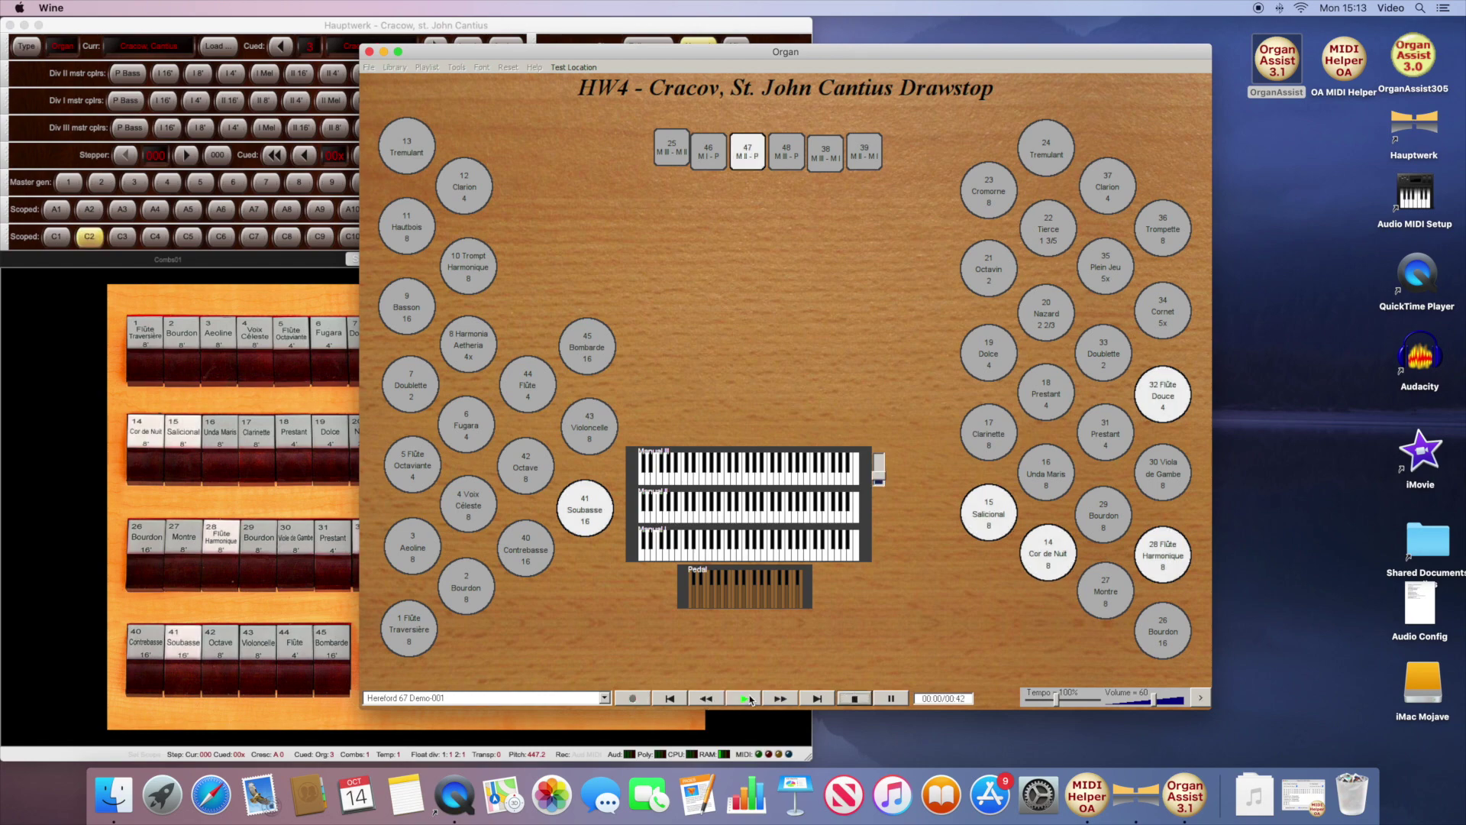
click(1105, 368)
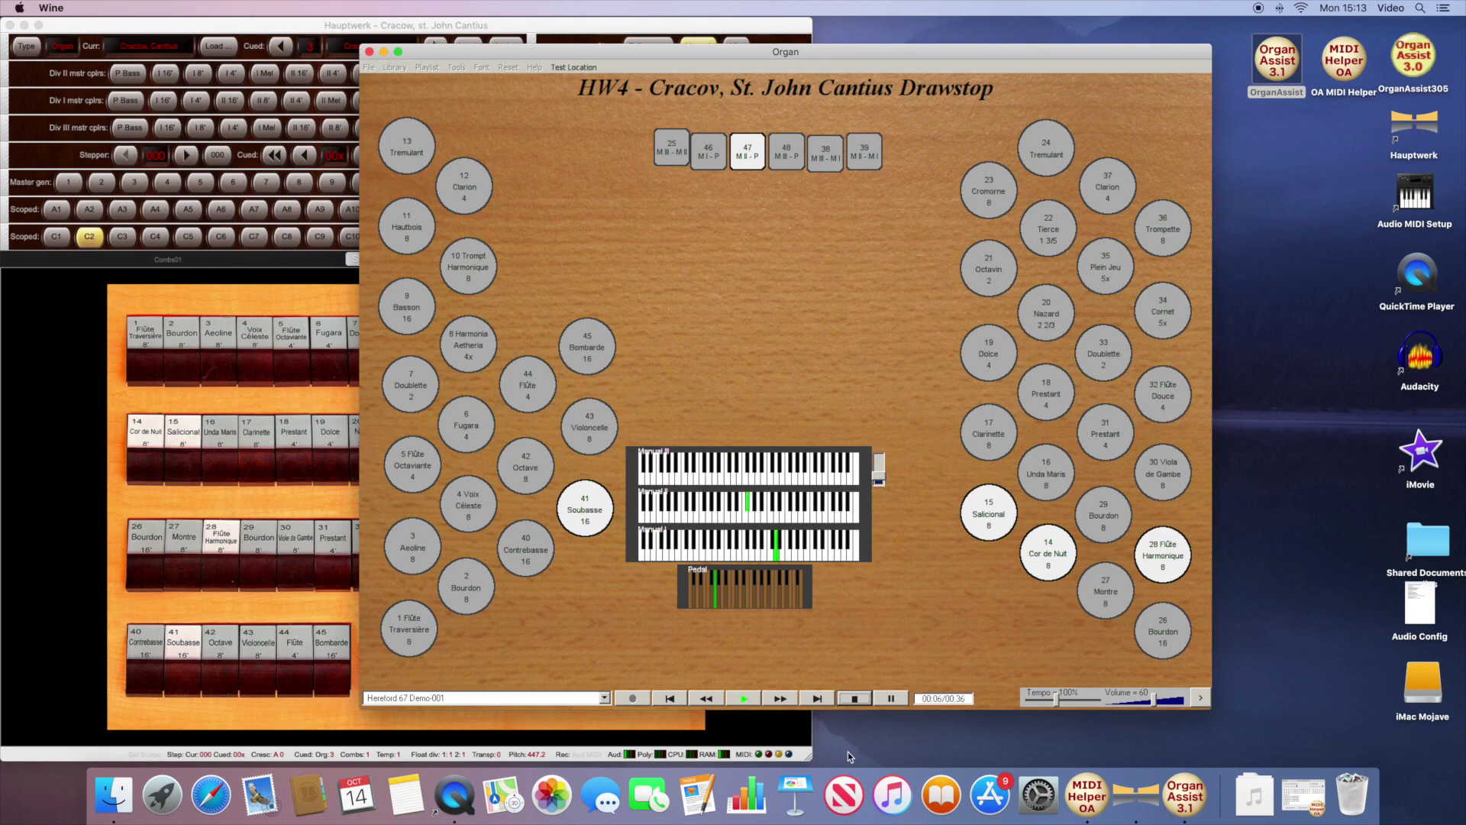
click(849, 699)
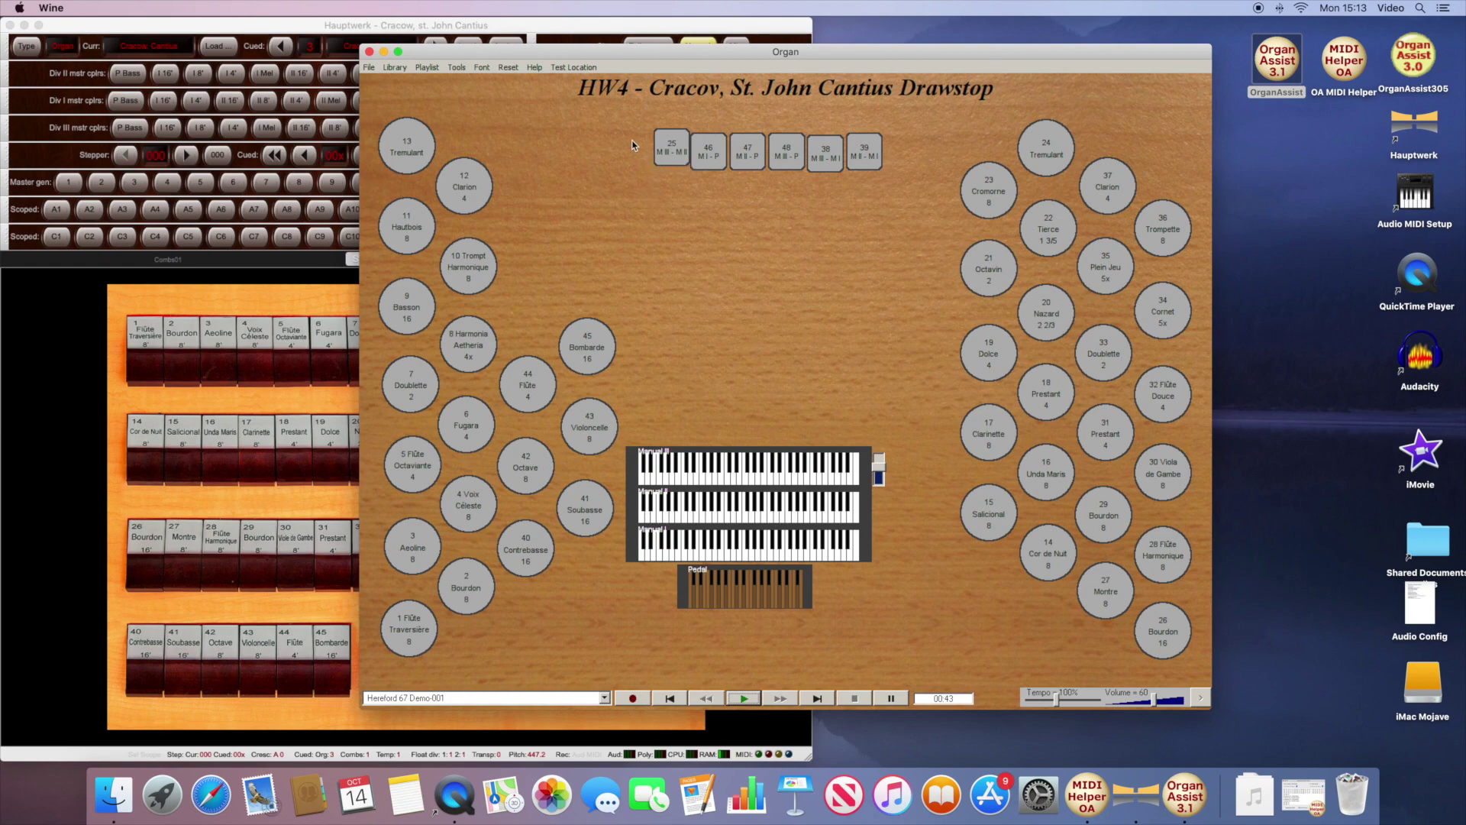
click(456, 67)
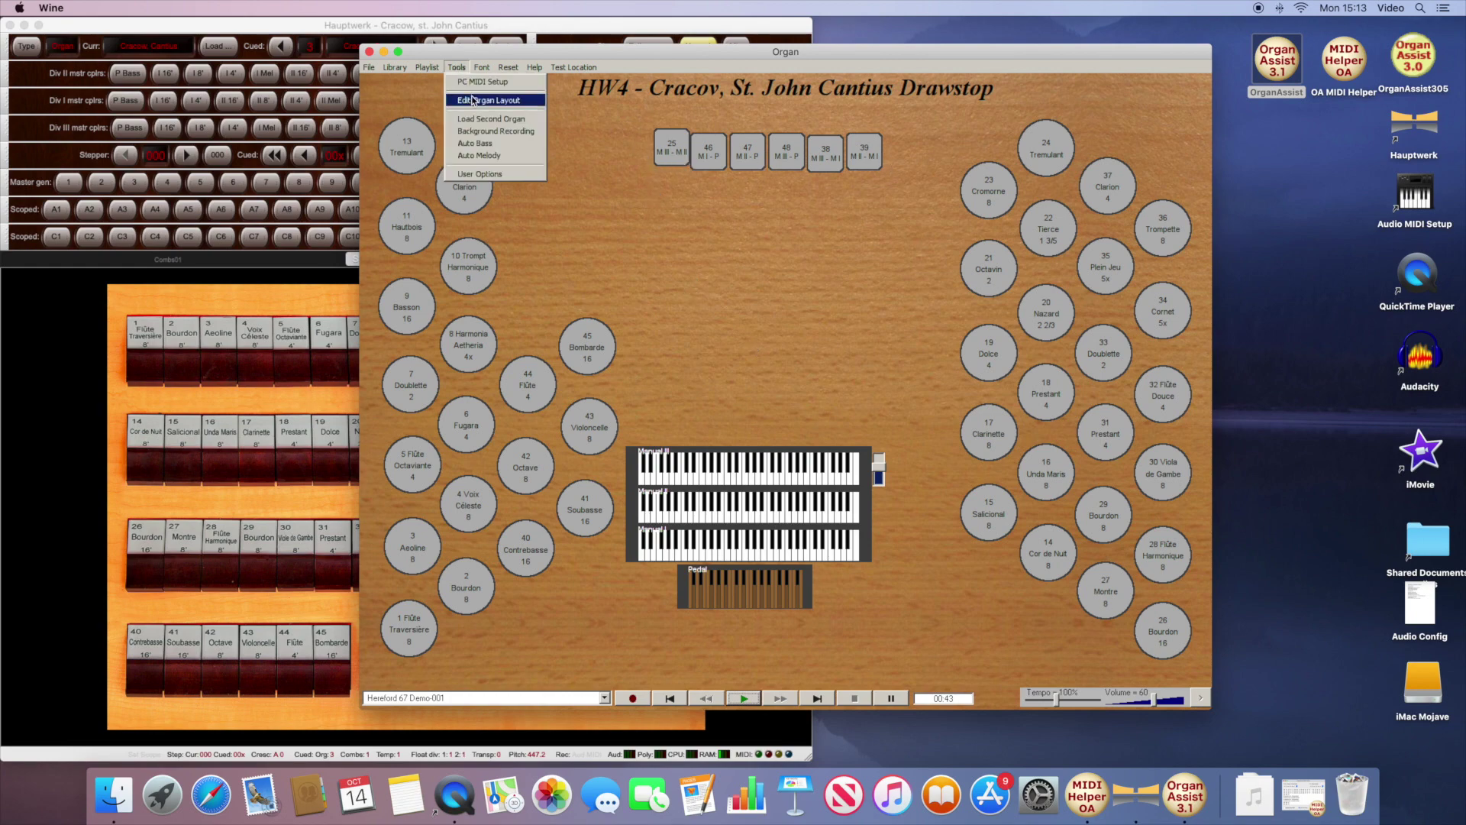
Step: Reopen the layout editor and inspect the Manual III and Manual I keyboard details
click(471, 100)
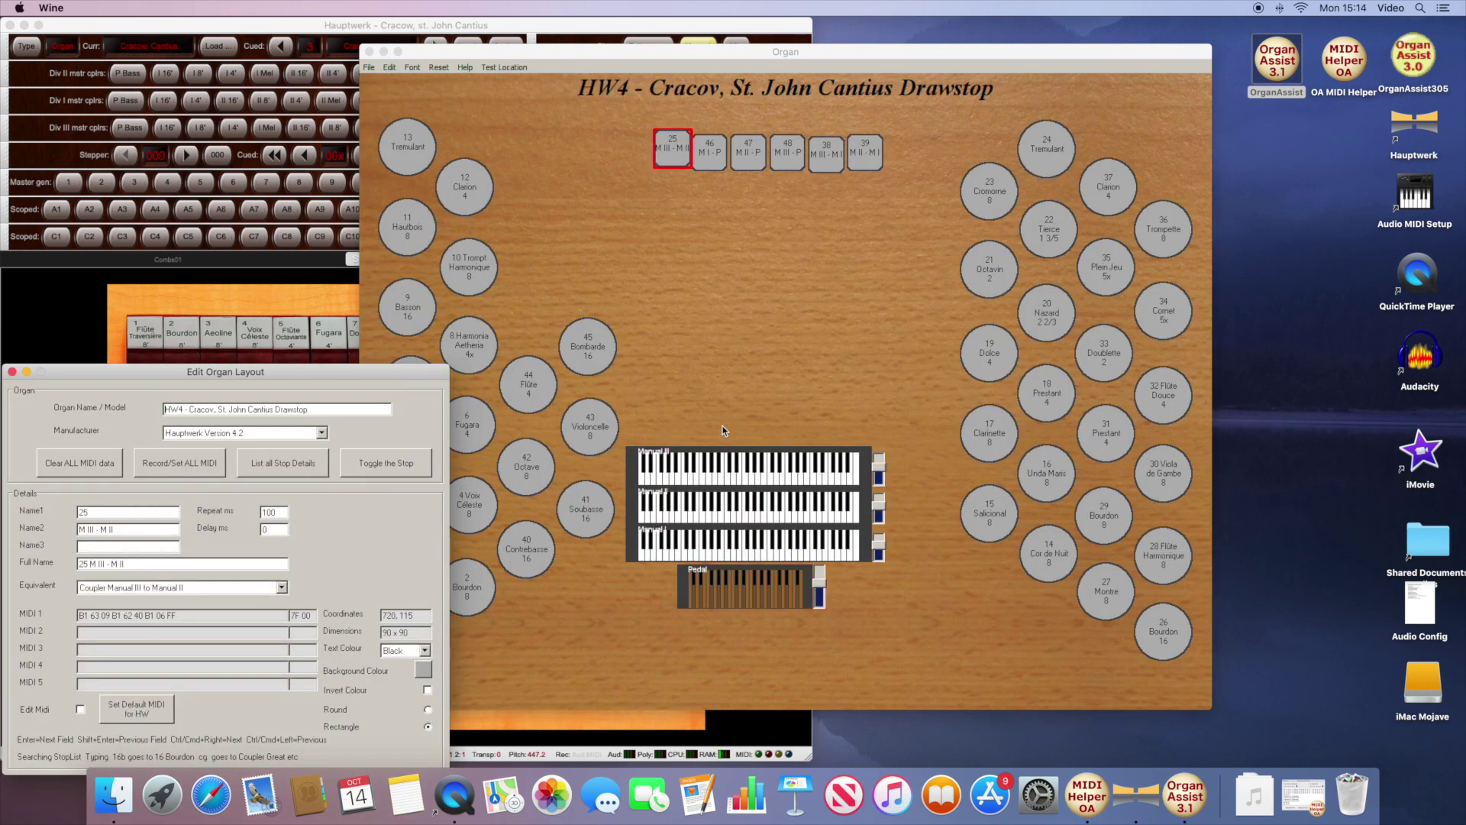
click(725, 459)
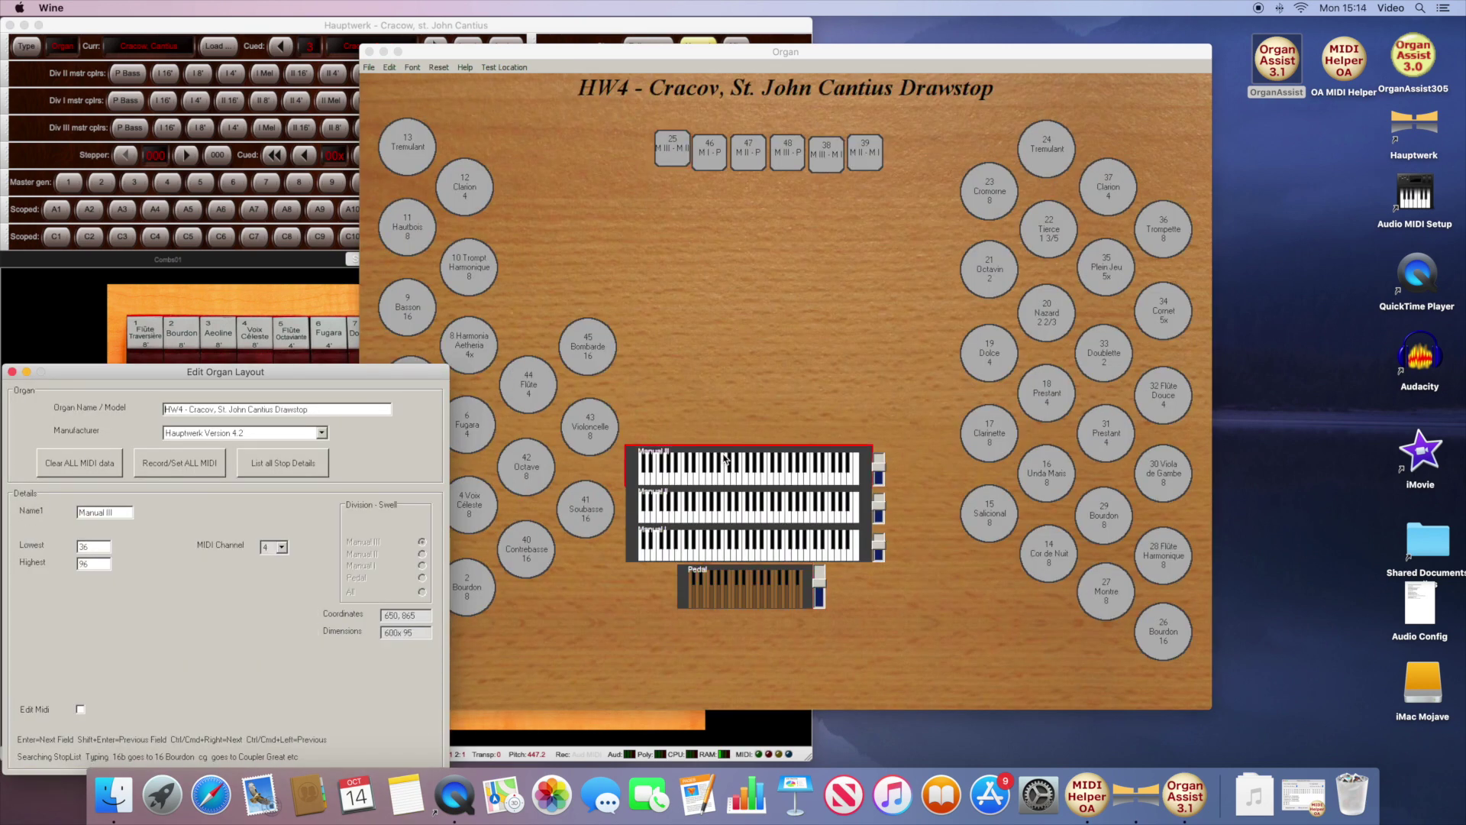
click(697, 550)
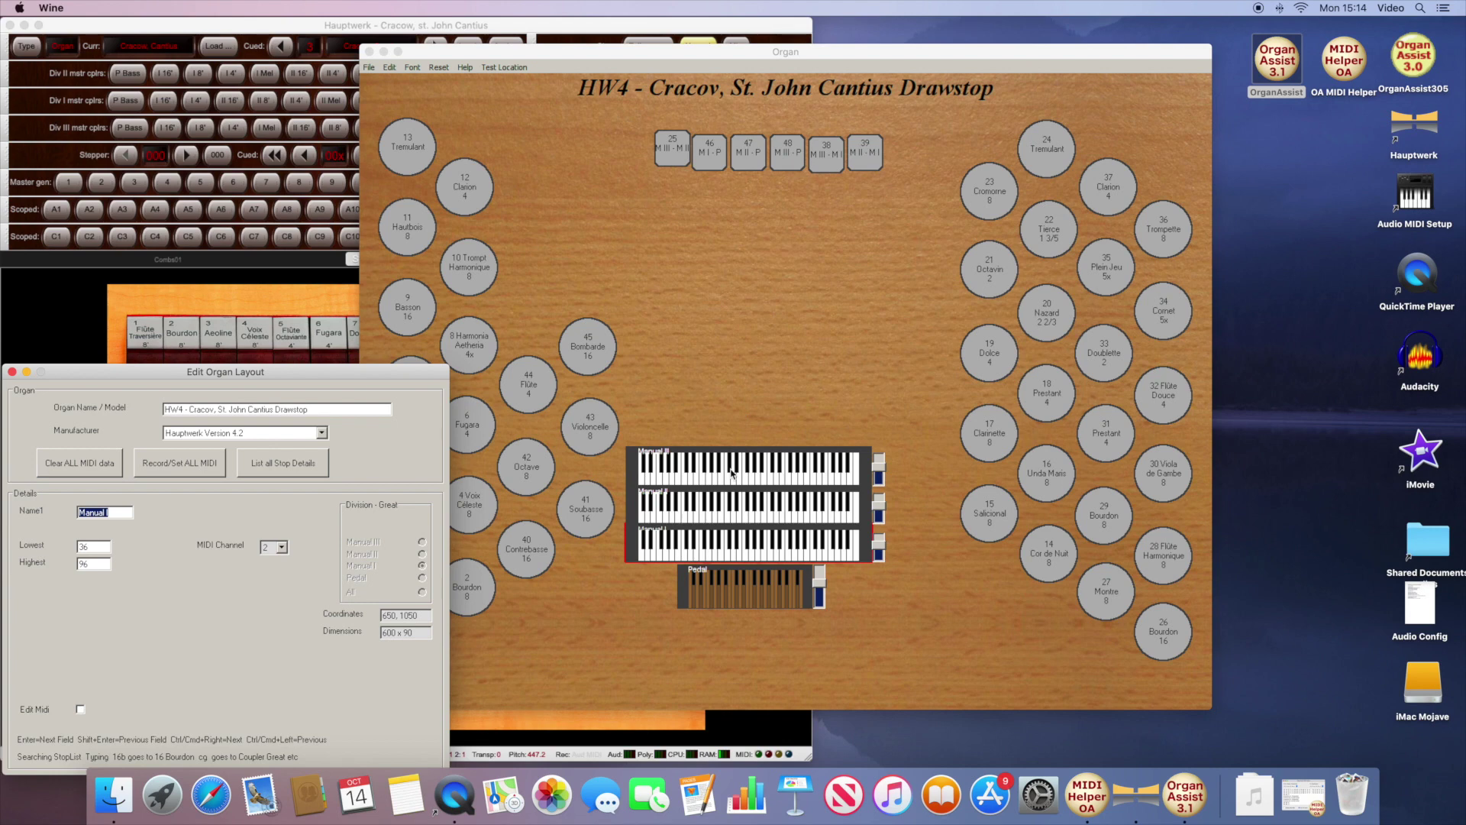
click(703, 547)
click(714, 466)
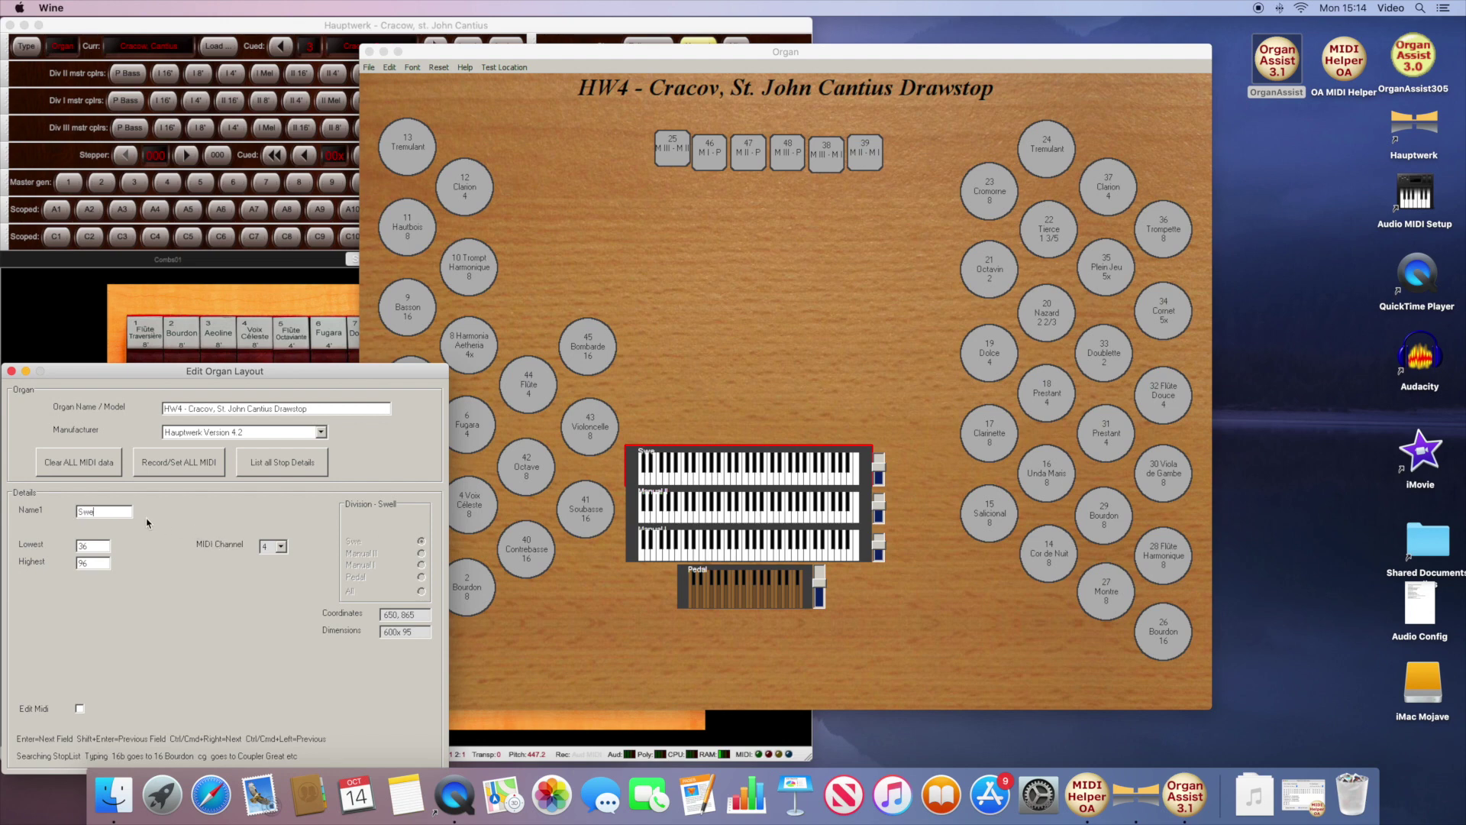
Step: Name manual II 'Choir' and manual I 'Great'
click(663, 513)
text(Choir)
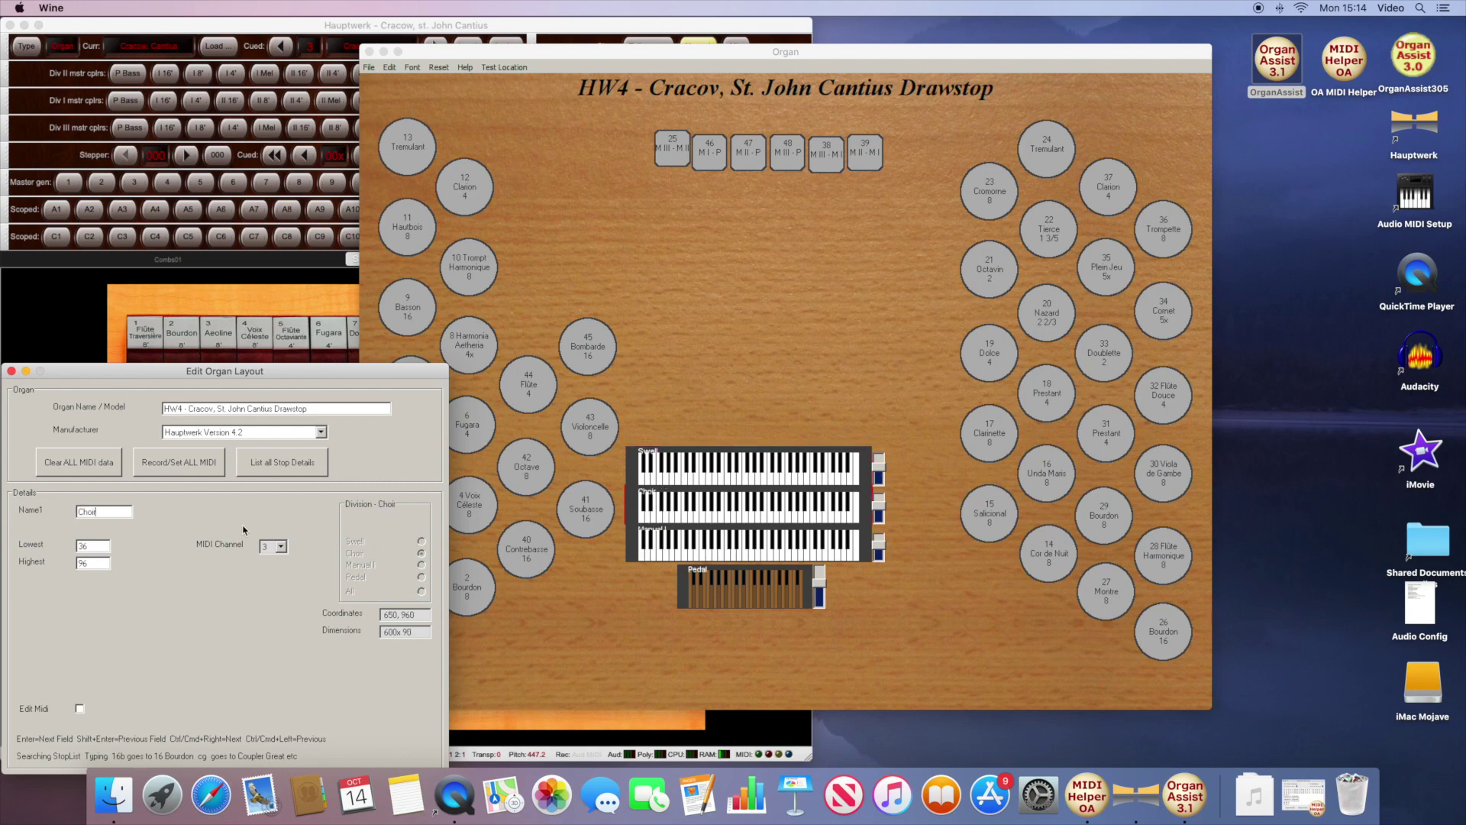
click(677, 548)
text(Great)
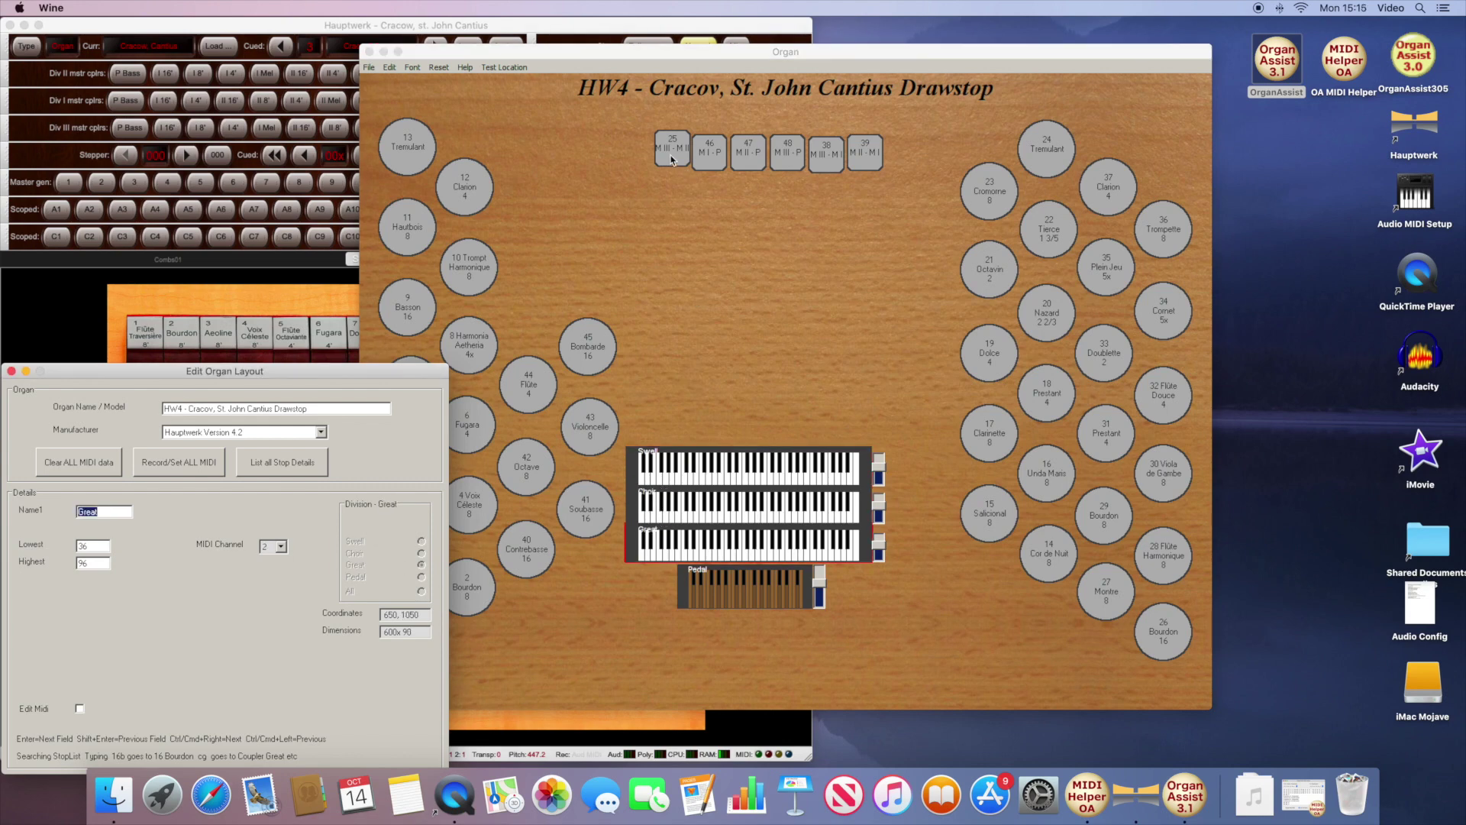
click(672, 159)
Step: Rename couplers 25, 46, 47, 48, 38 and 39, mapping 39 to Coupler Choir to Great
click(672, 159)
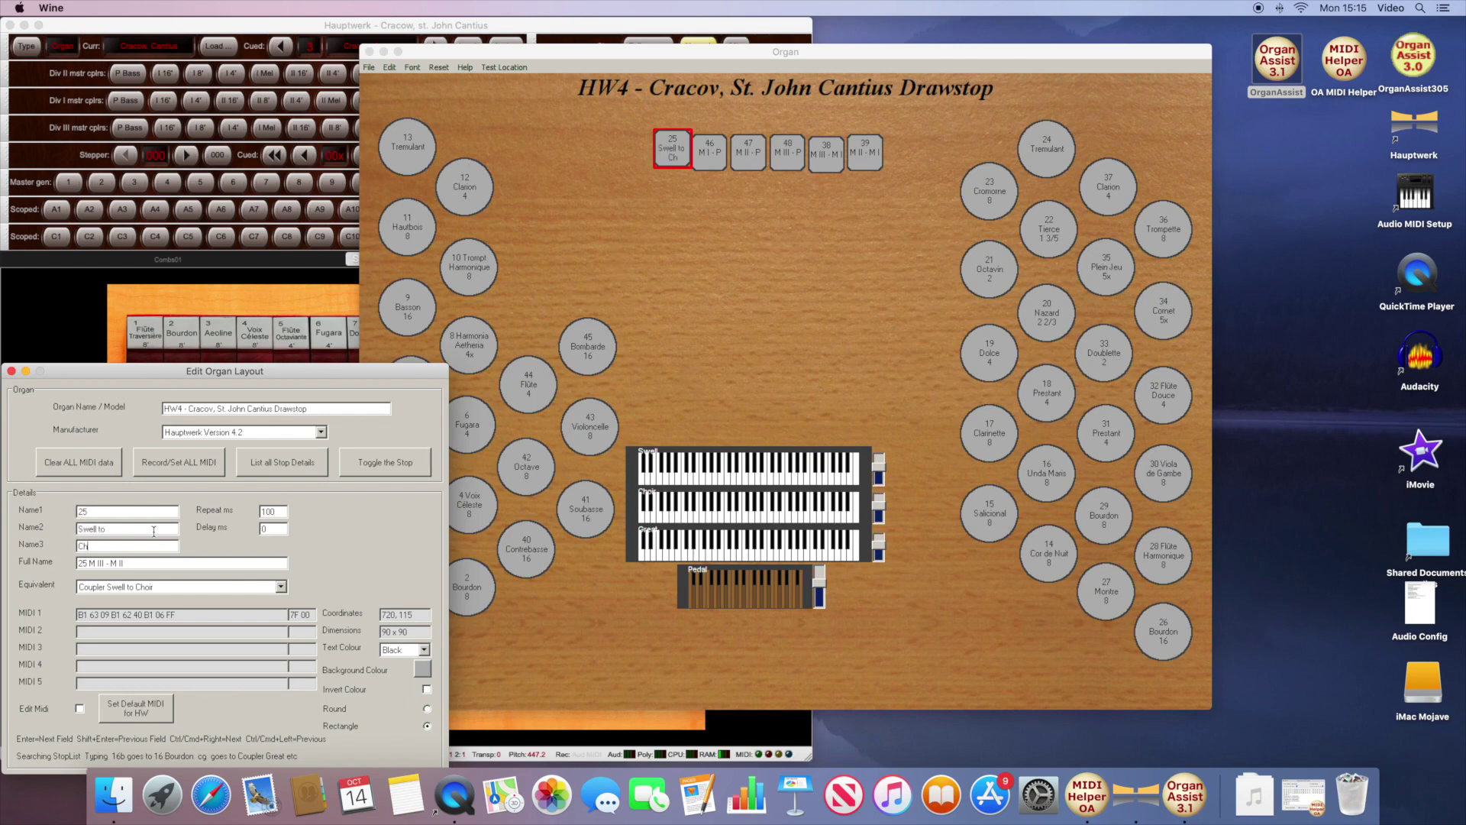
click(710, 152)
click(748, 152)
key(ctrl+Right)
key(ctrl+Right)
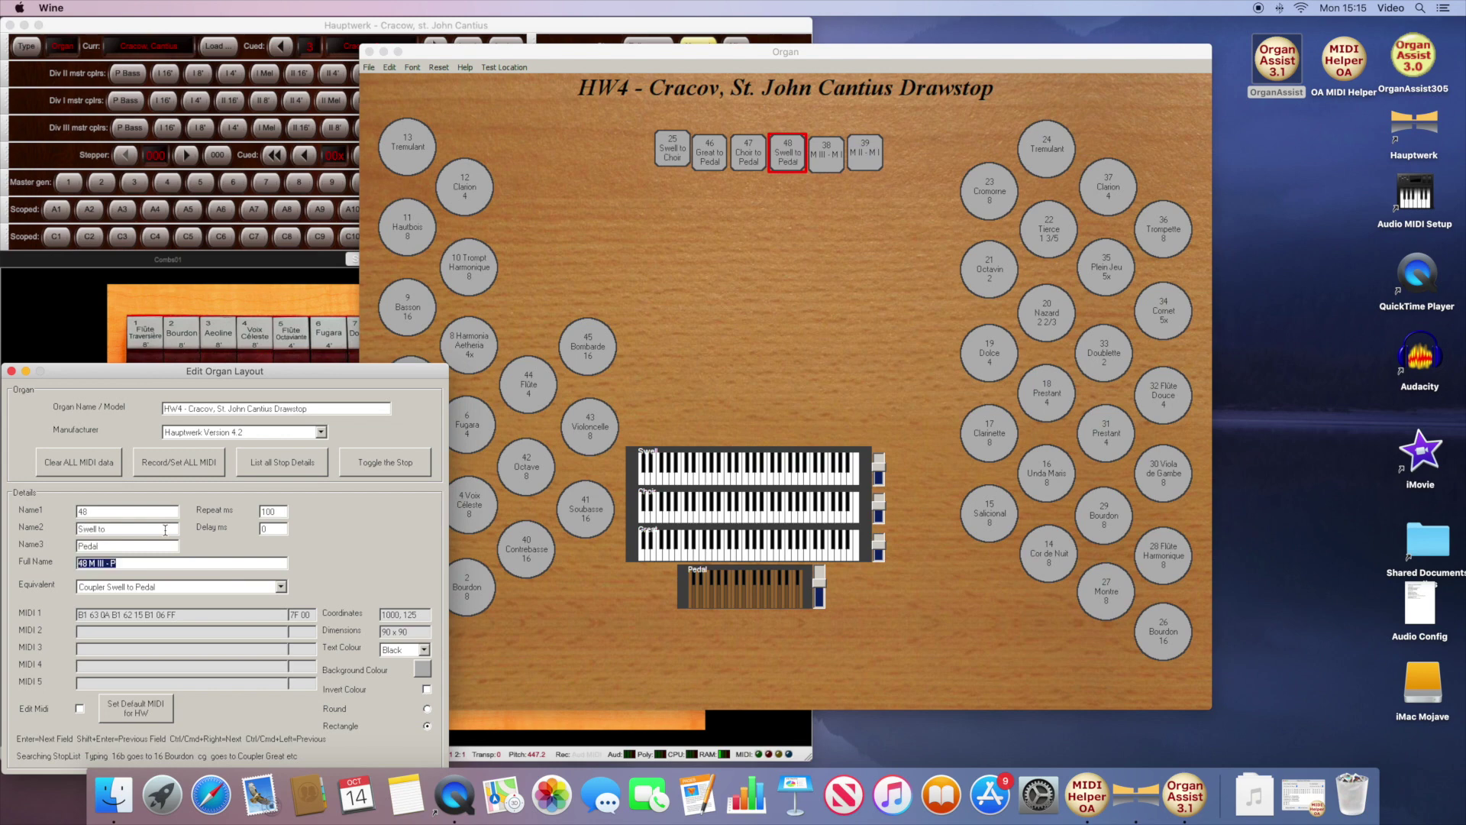
click(865, 152)
click(158, 528)
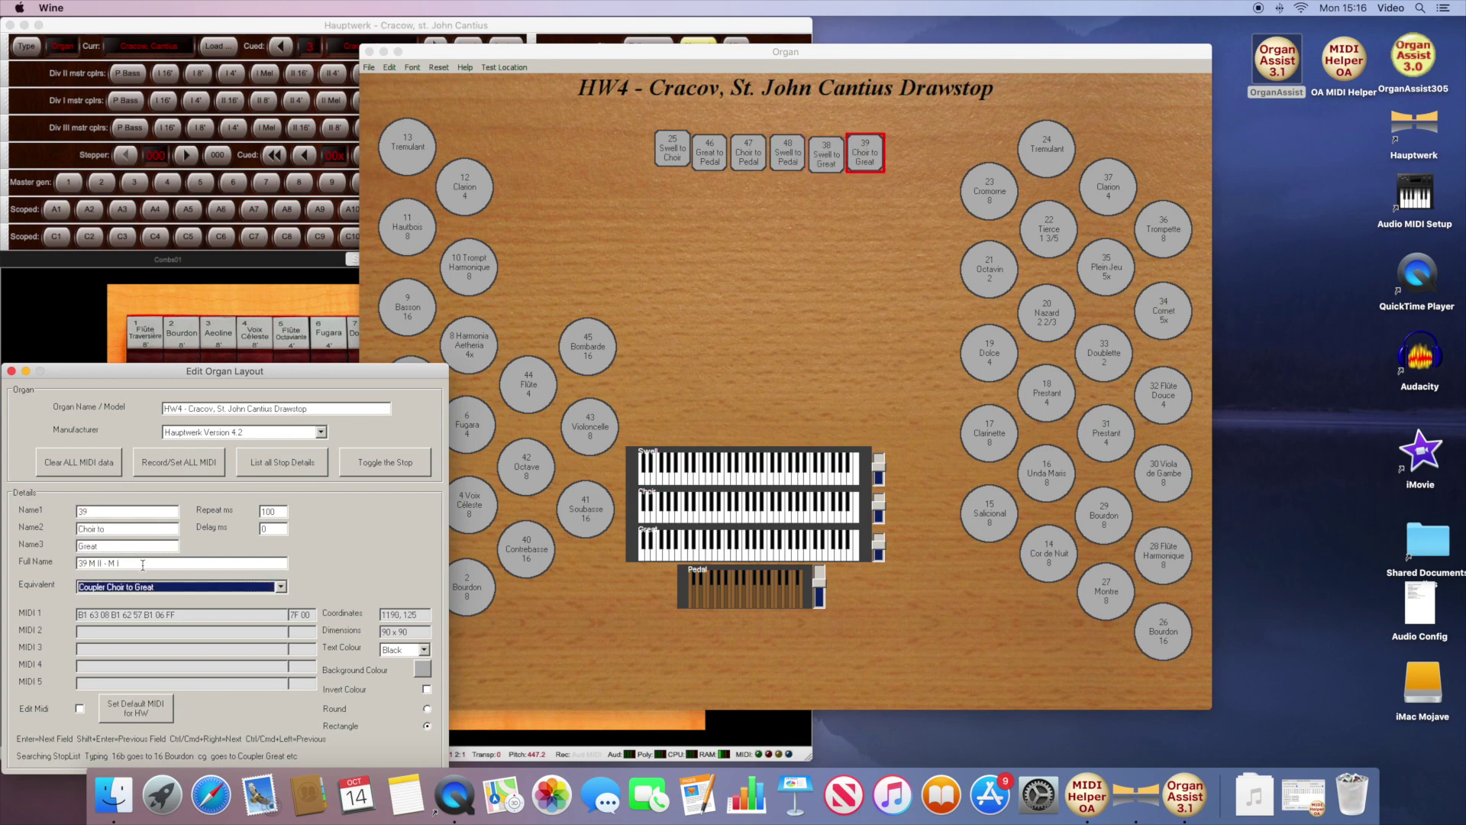
click(175, 586)
click(153, 599)
click(468, 350)
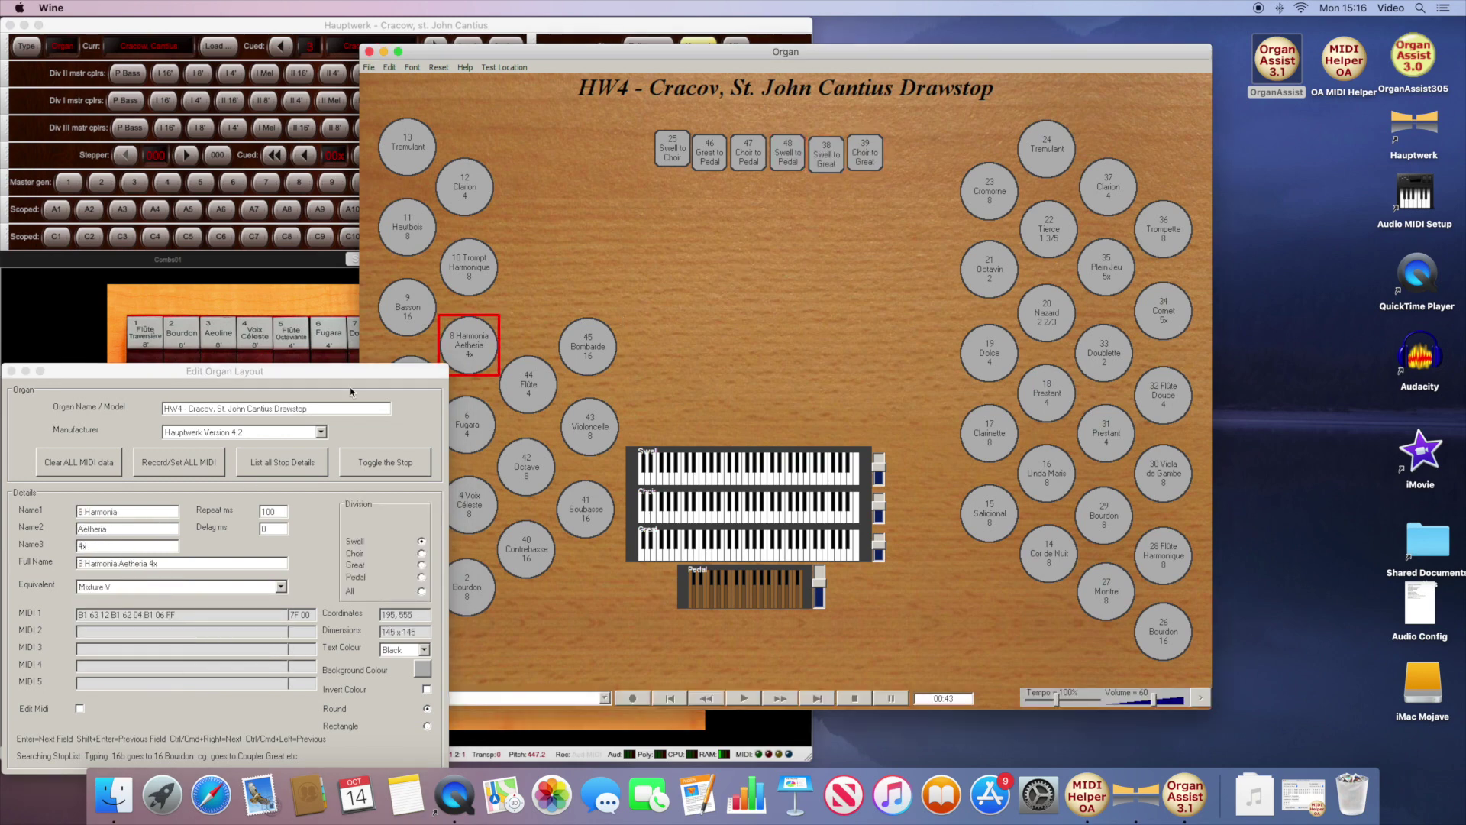
Step: Auto-align the six coupler stops into one even row
drag(603, 114, 922, 211)
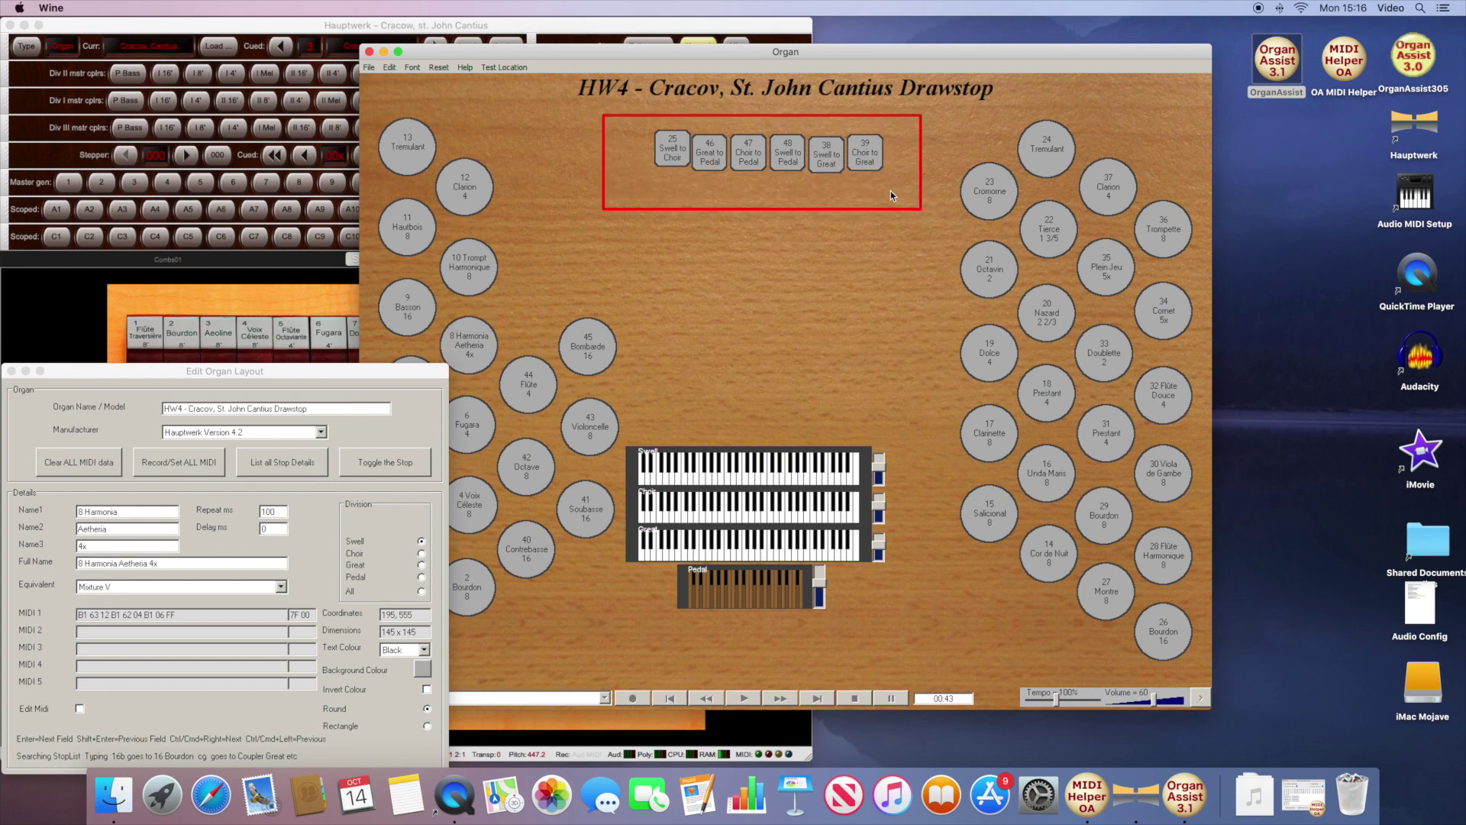
right_click(890, 191)
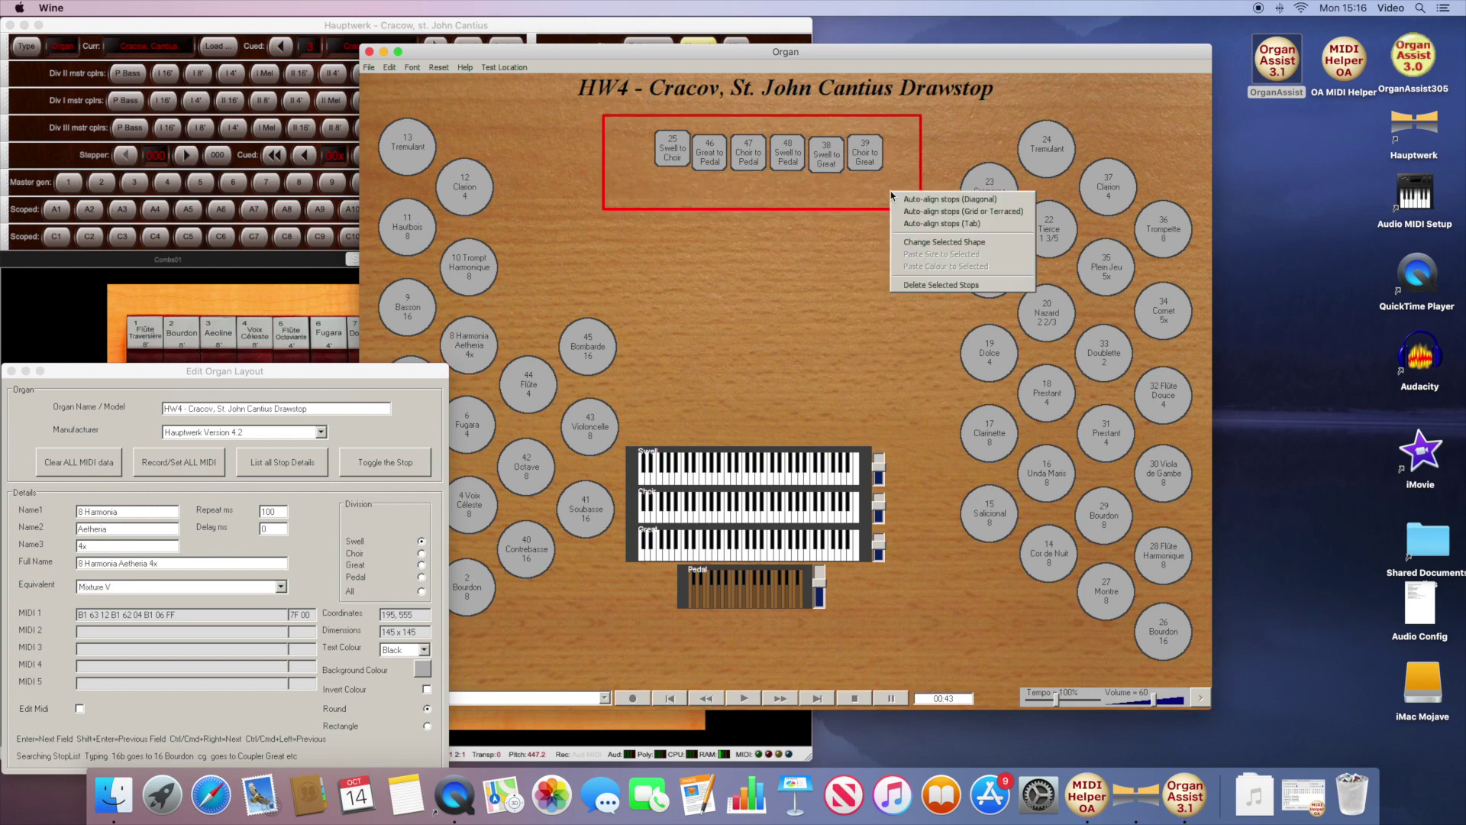
click(950, 223)
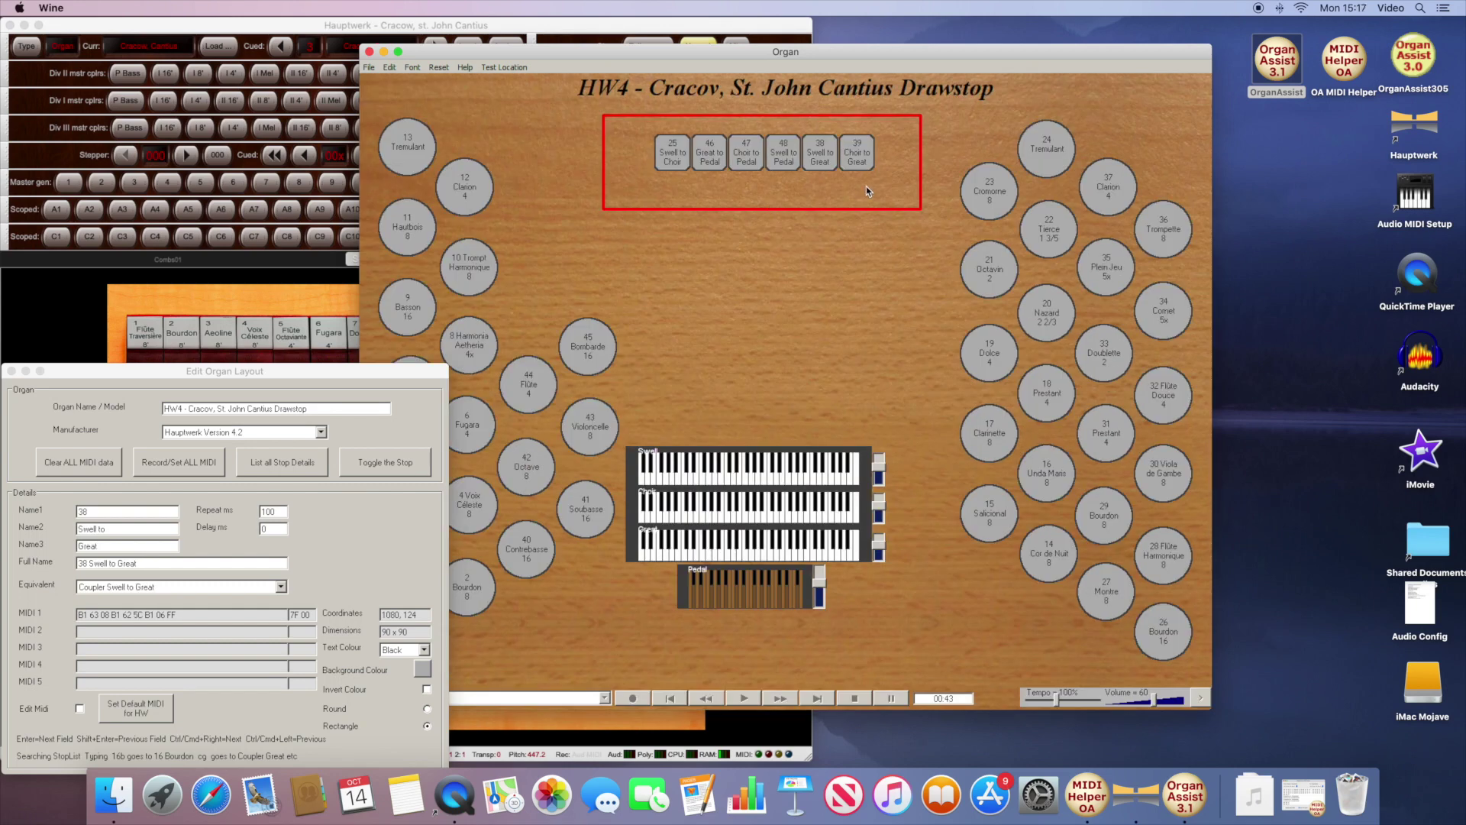
Step: Resize Swell to Choir to 90x135 and paste that size to all similar couplers
click(687, 165)
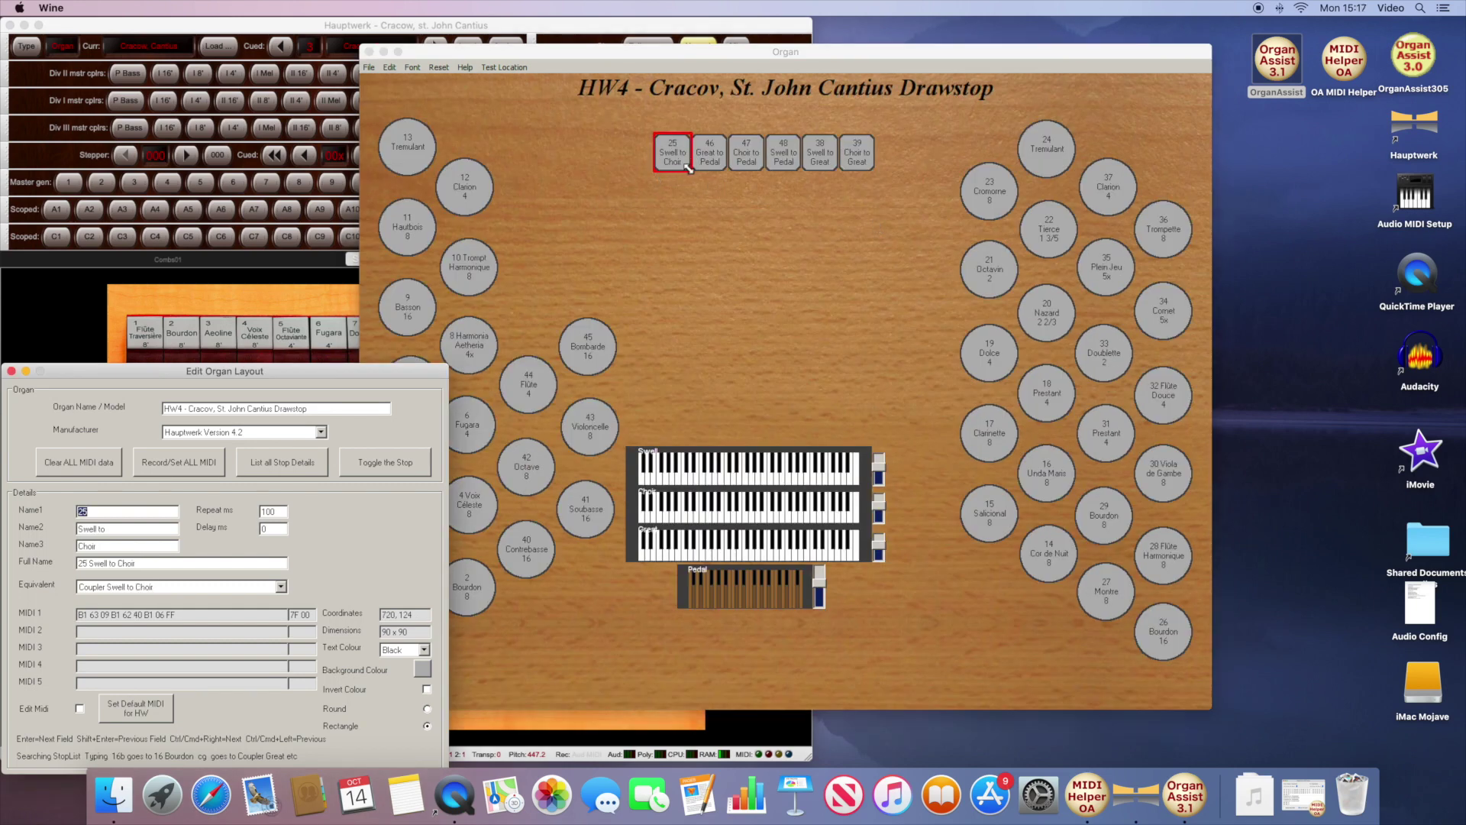
click(673, 171)
drag(673, 171, 671, 191)
right_click(683, 163)
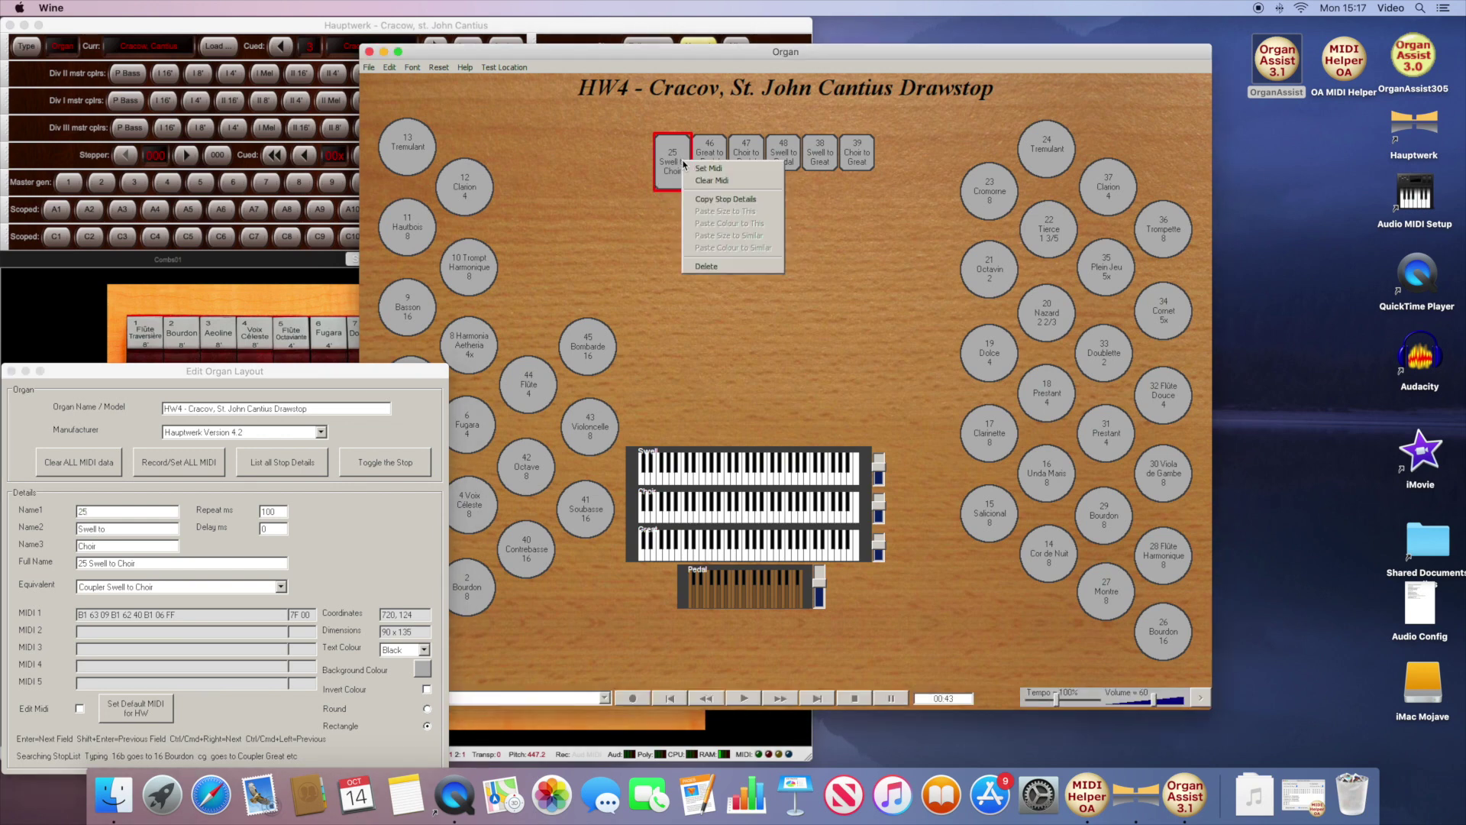
click(722, 198)
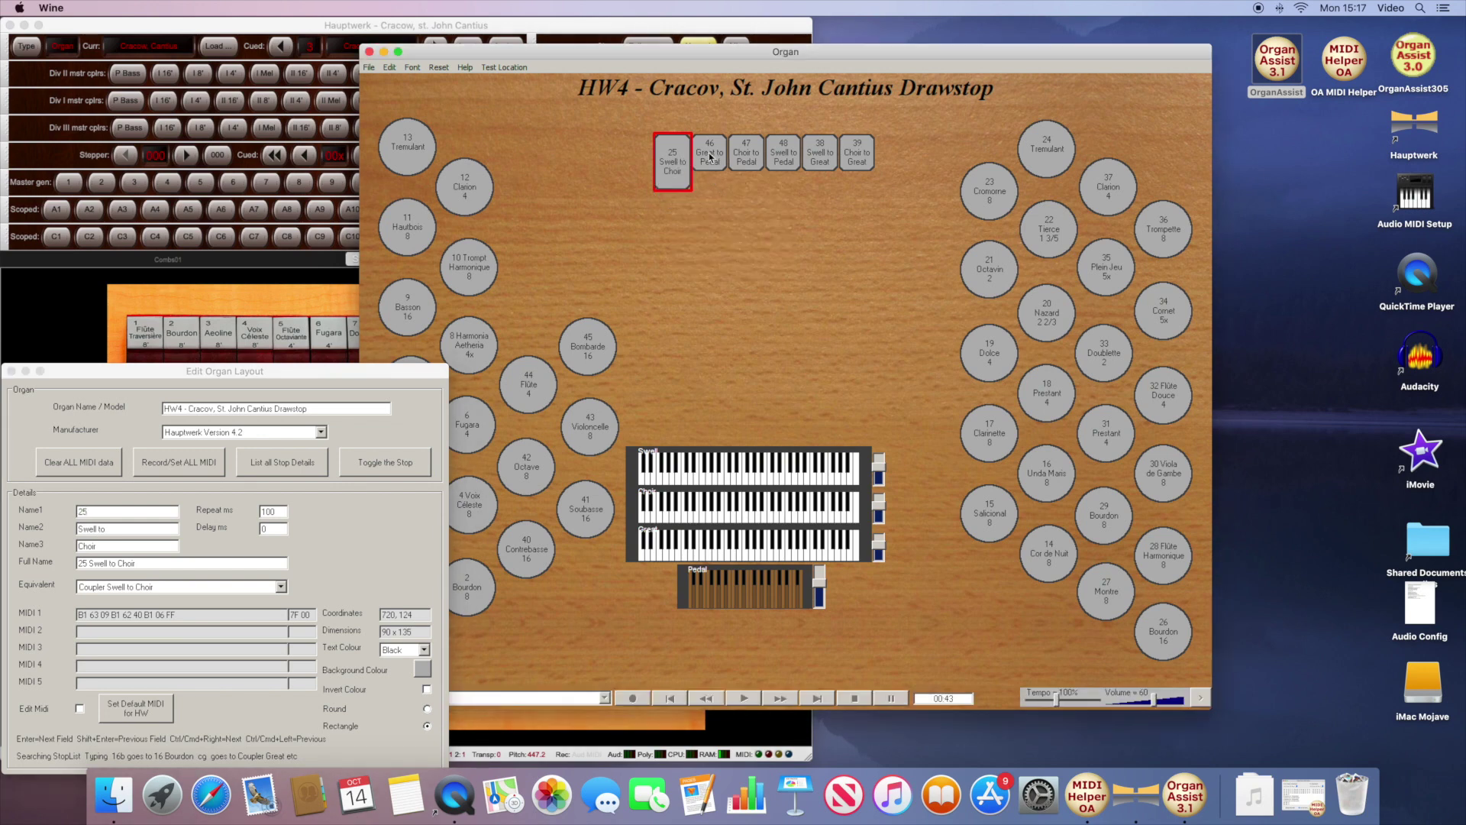
right_click(709, 157)
click(747, 227)
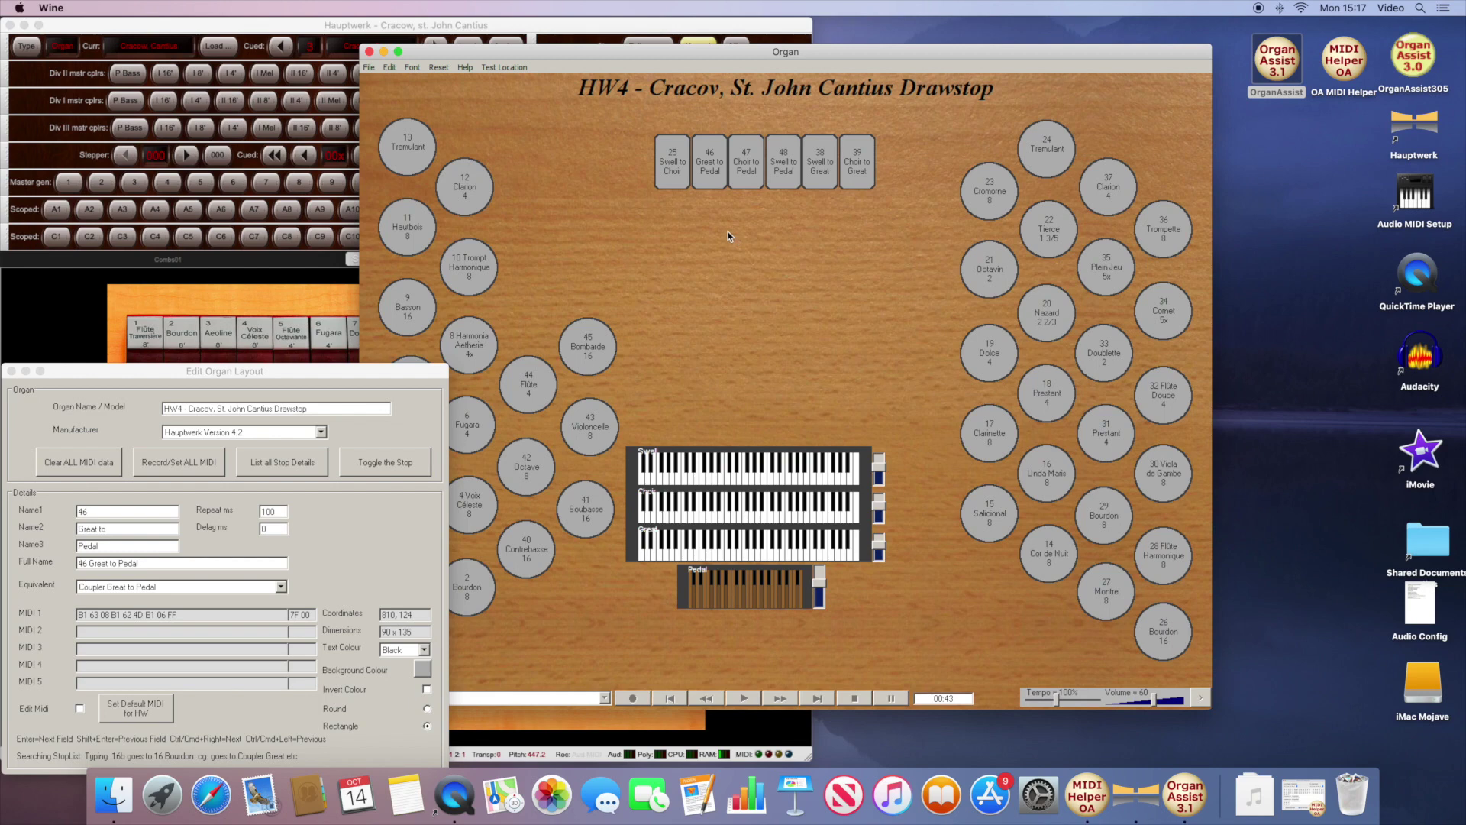
click(787, 155)
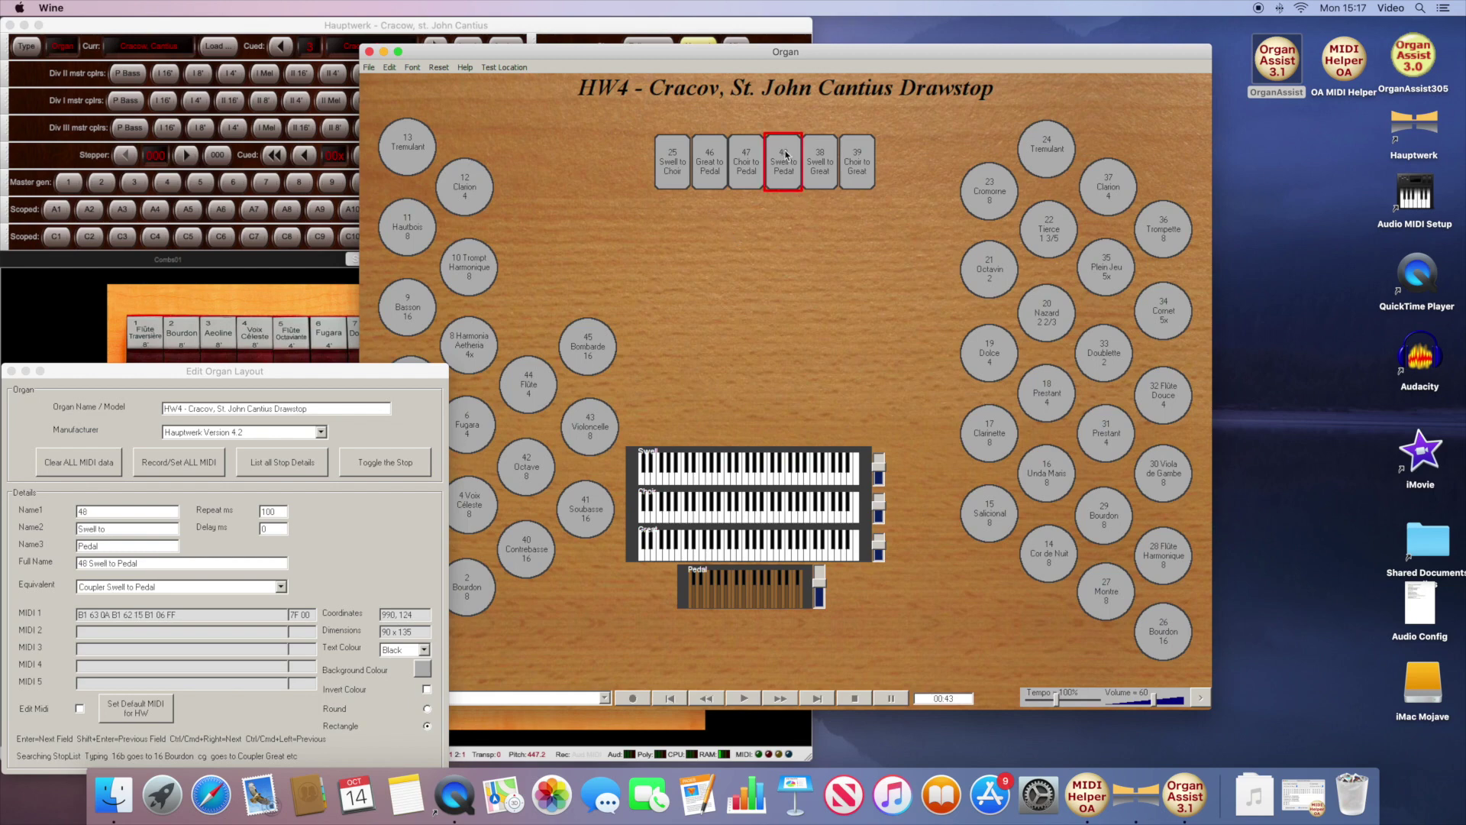
Step: Move Great to Pedal, Swell to Choir and Choir to Pedal down into a second row
click(758, 120)
click(695, 144)
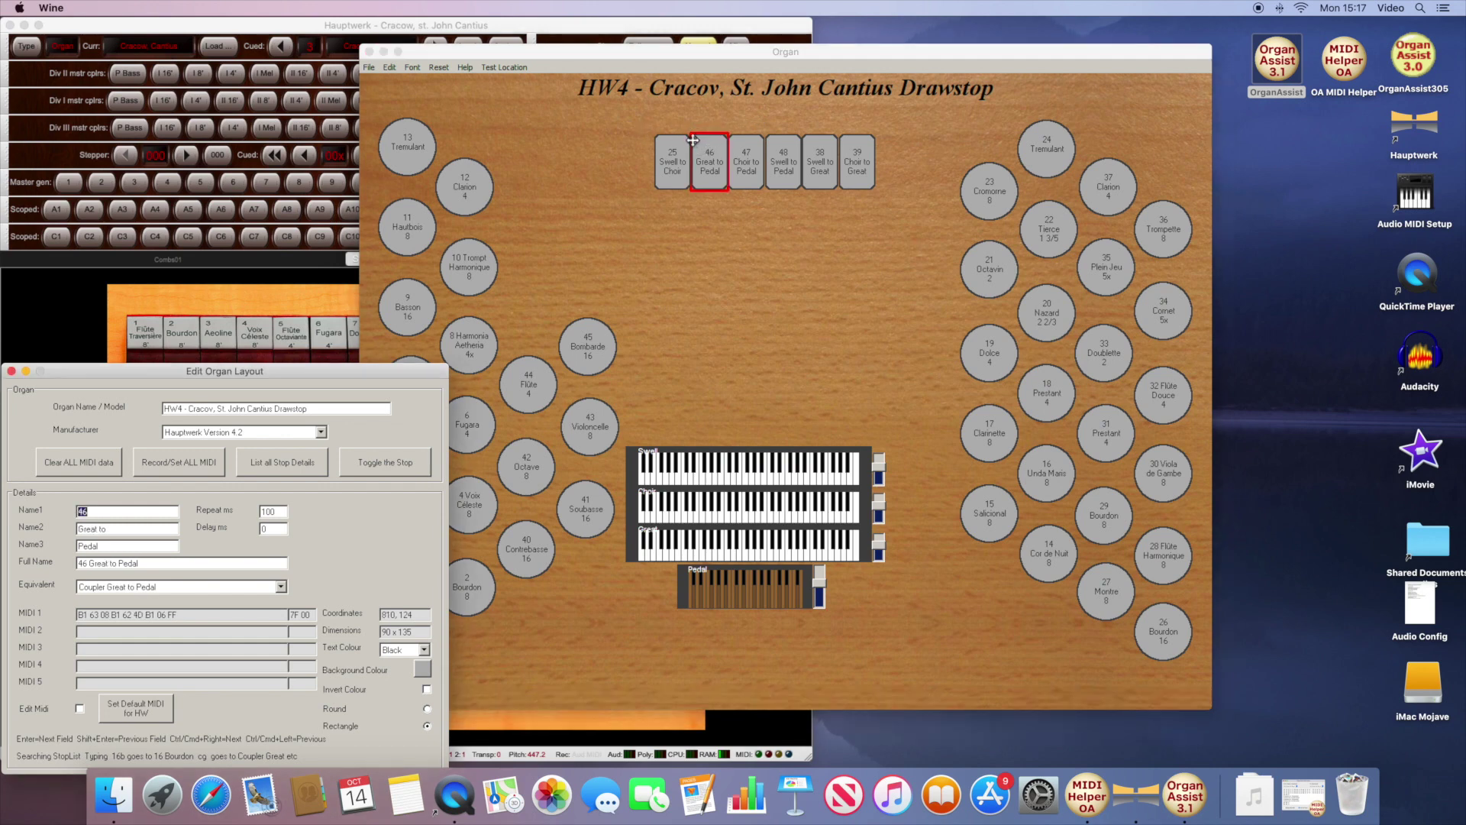
drag(695, 144, 650, 235)
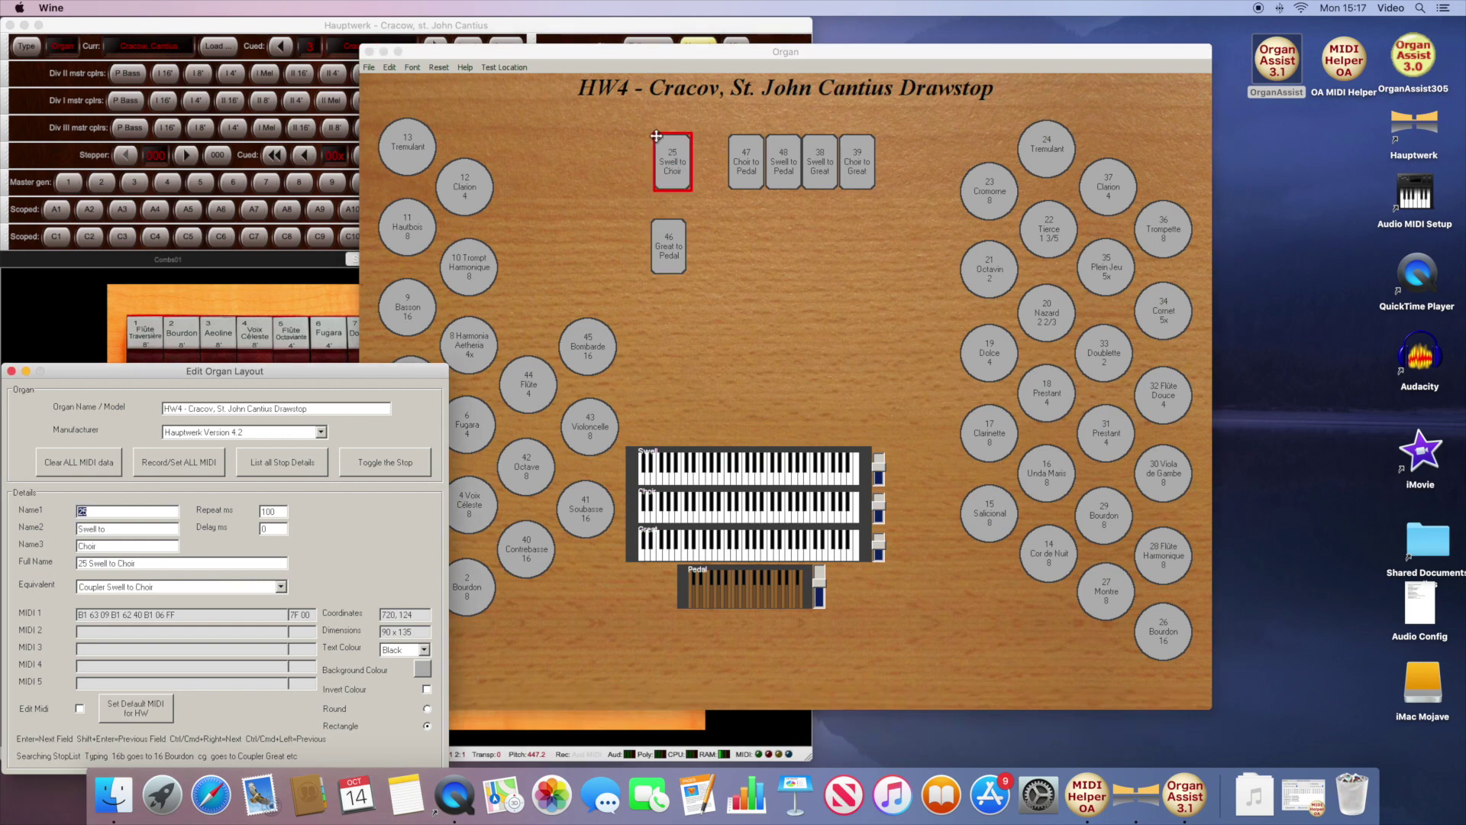
drag(657, 137, 721, 221)
click(735, 151)
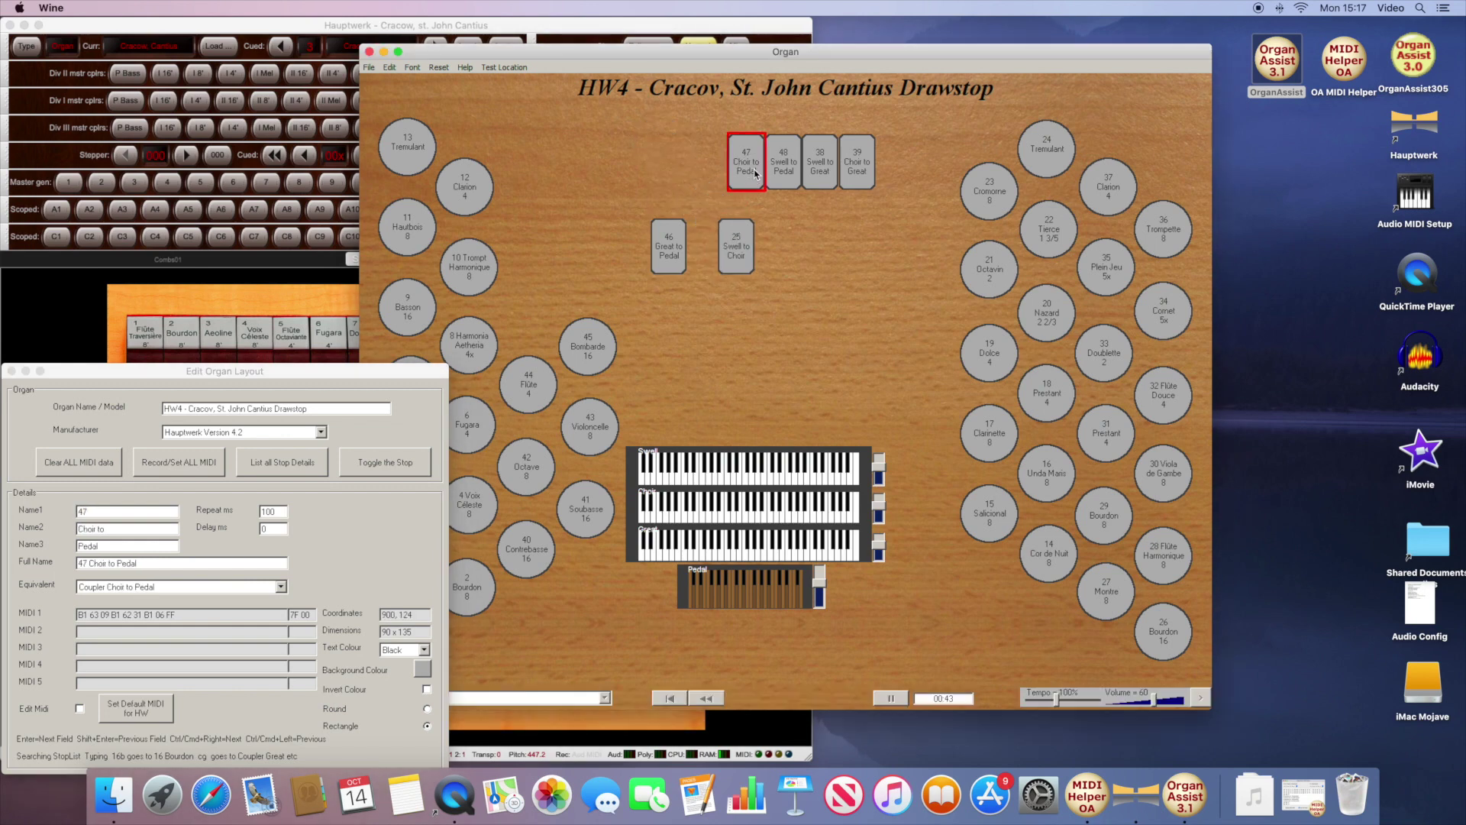
drag(730, 137, 795, 222)
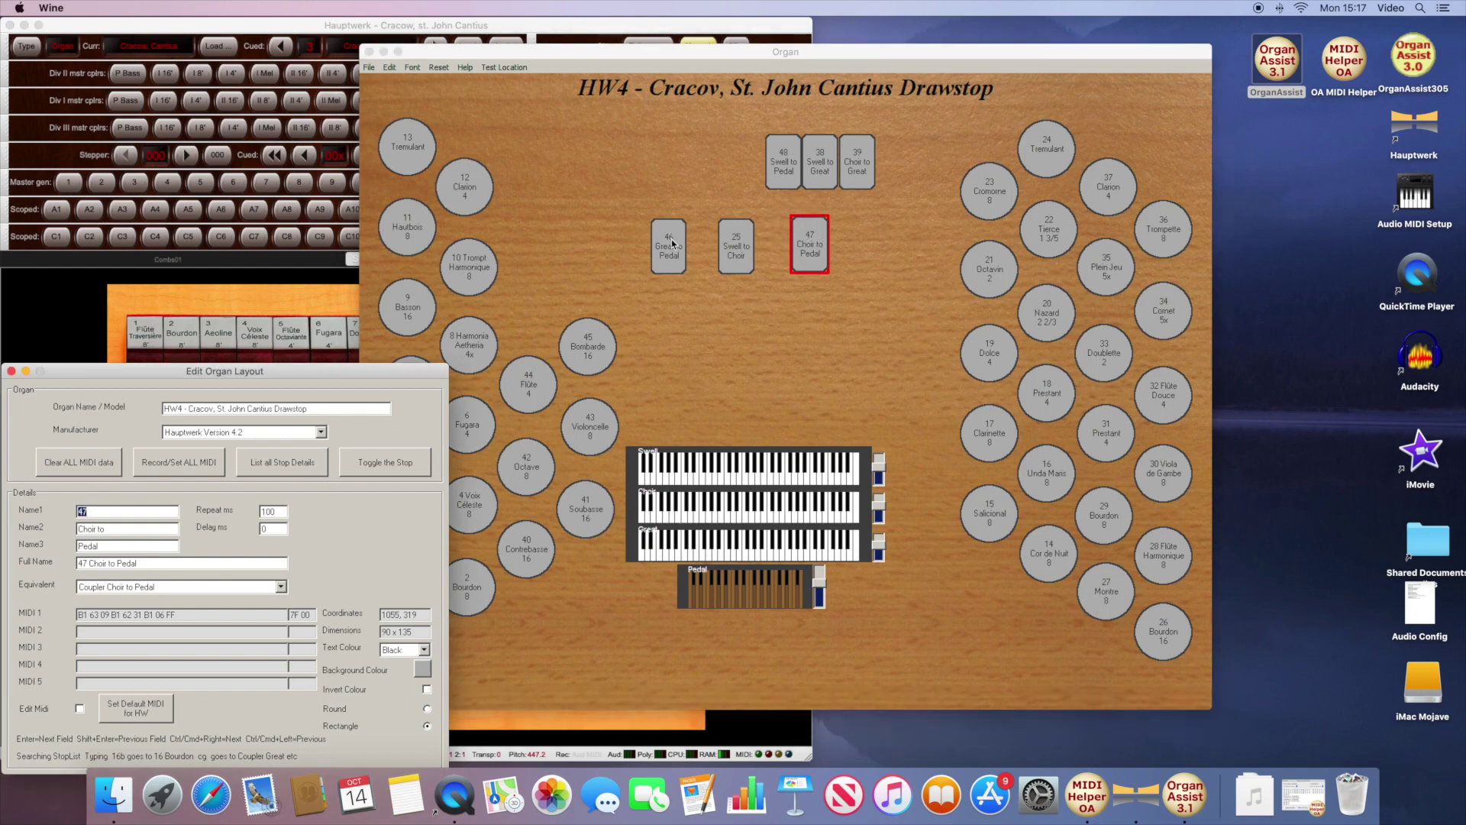
Step: Add a new stop and place it beside Swell to Choir
click(657, 223)
right_click(647, 205)
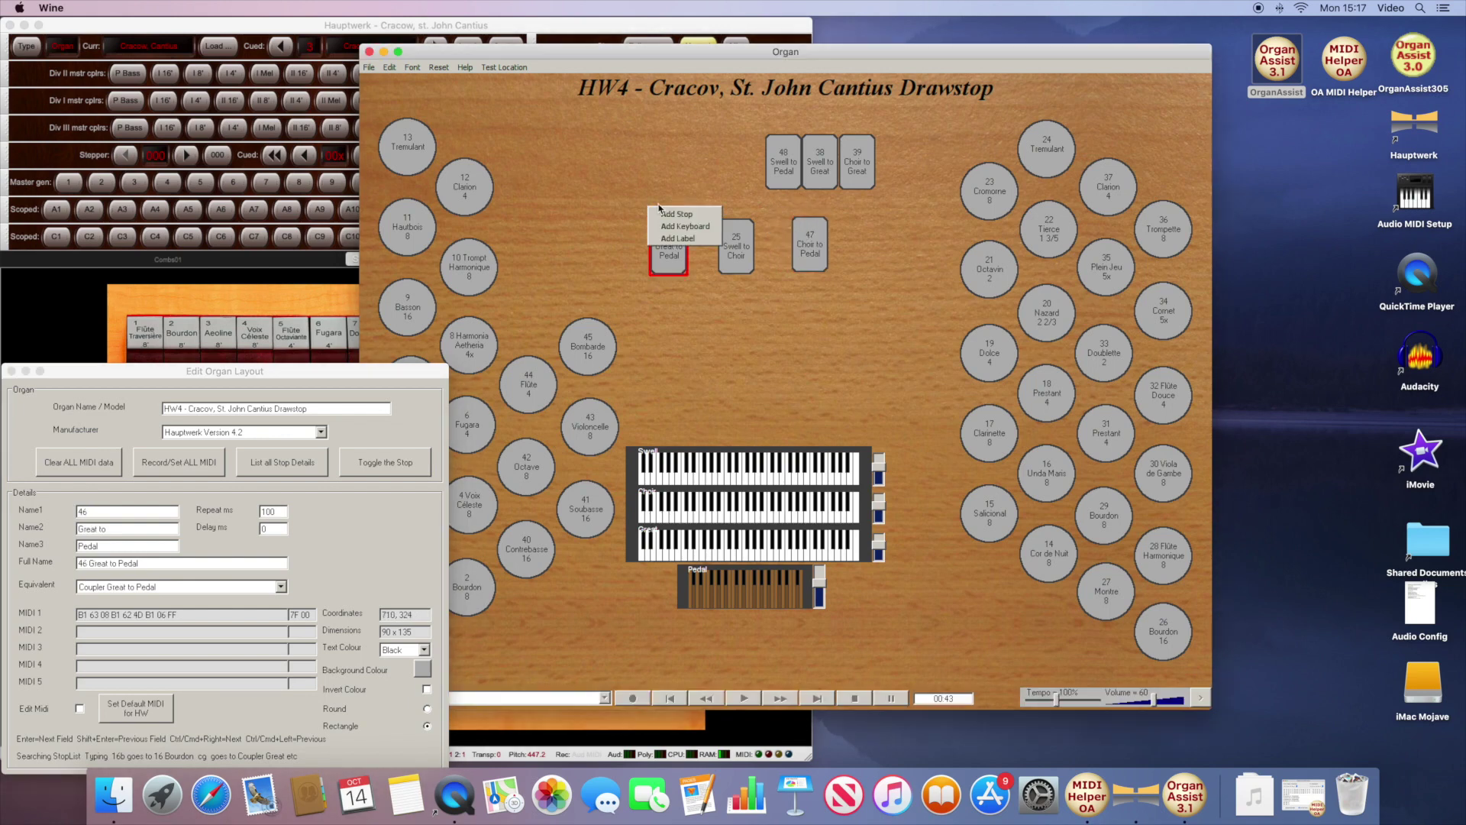
click(666, 214)
drag(666, 217, 688, 223)
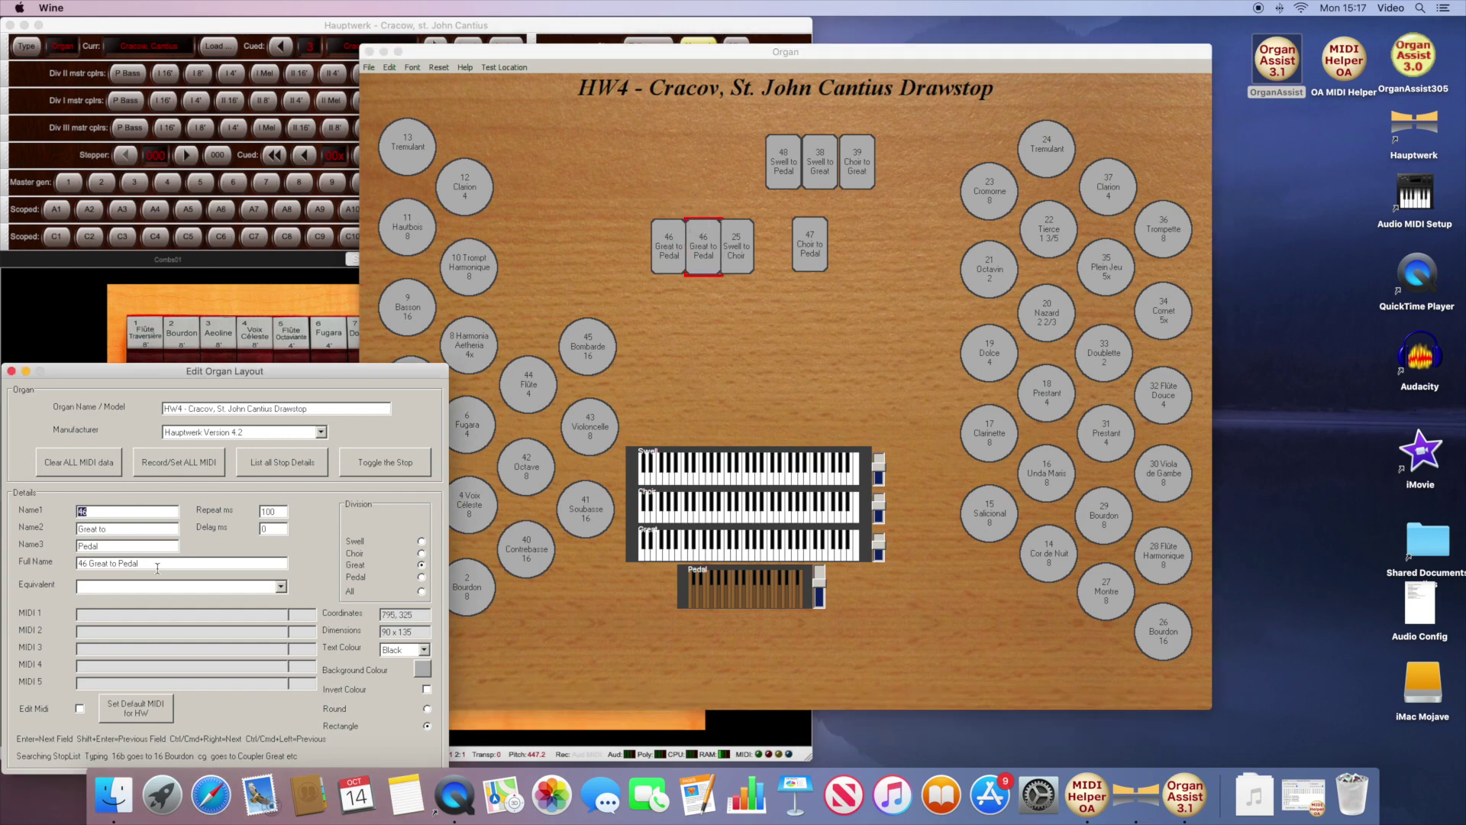
Step: Set the new stop's third name line to 'Pedal 4' and map it to Coupler Great to Pedal Octave
double_click(118, 545)
text(Pd)
key(BackSpace)
text(edal 4)
click(155, 585)
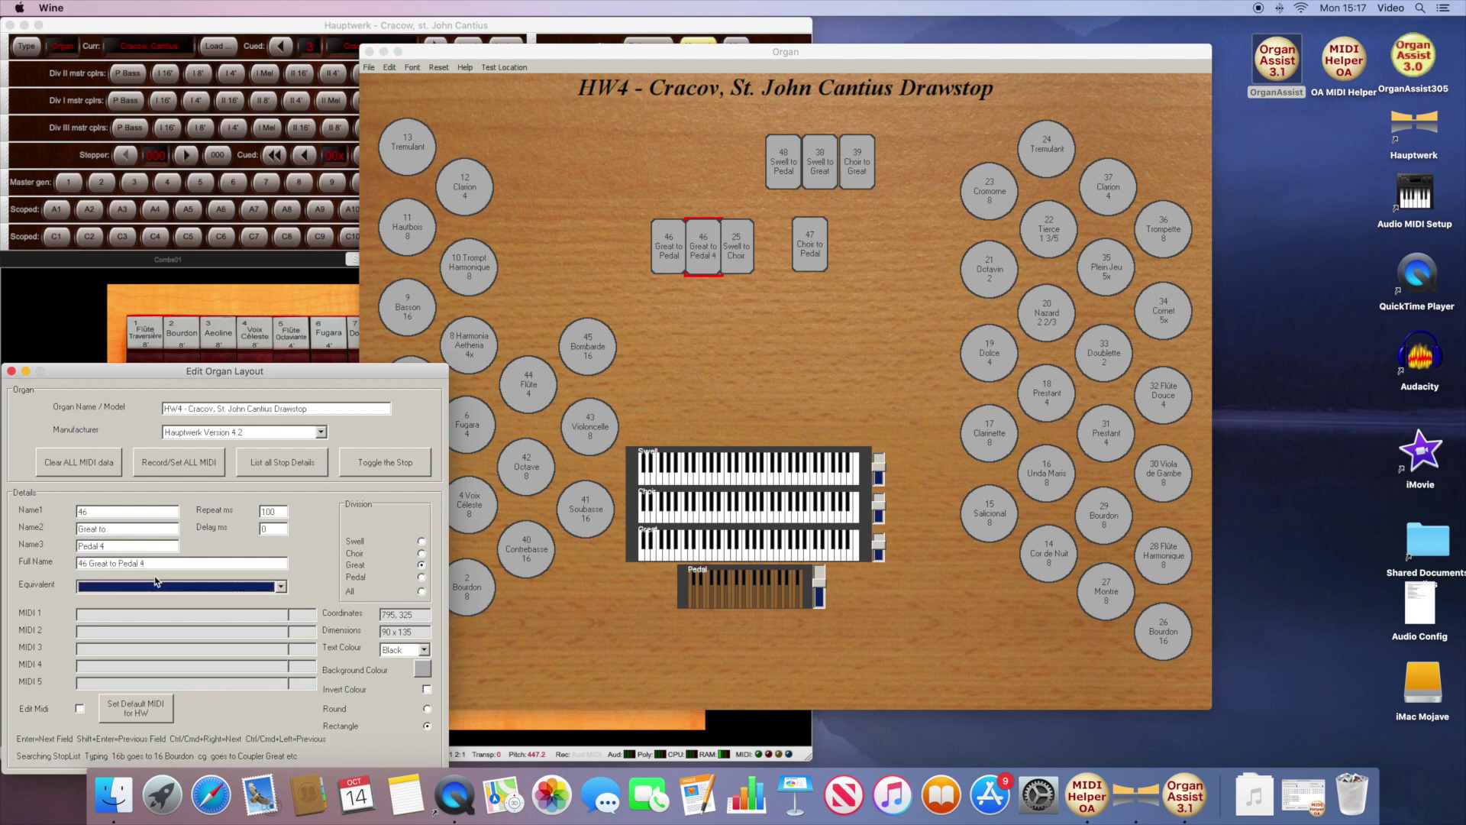
text(cg)
click(281, 586)
scroll(281, 649, down, 3)
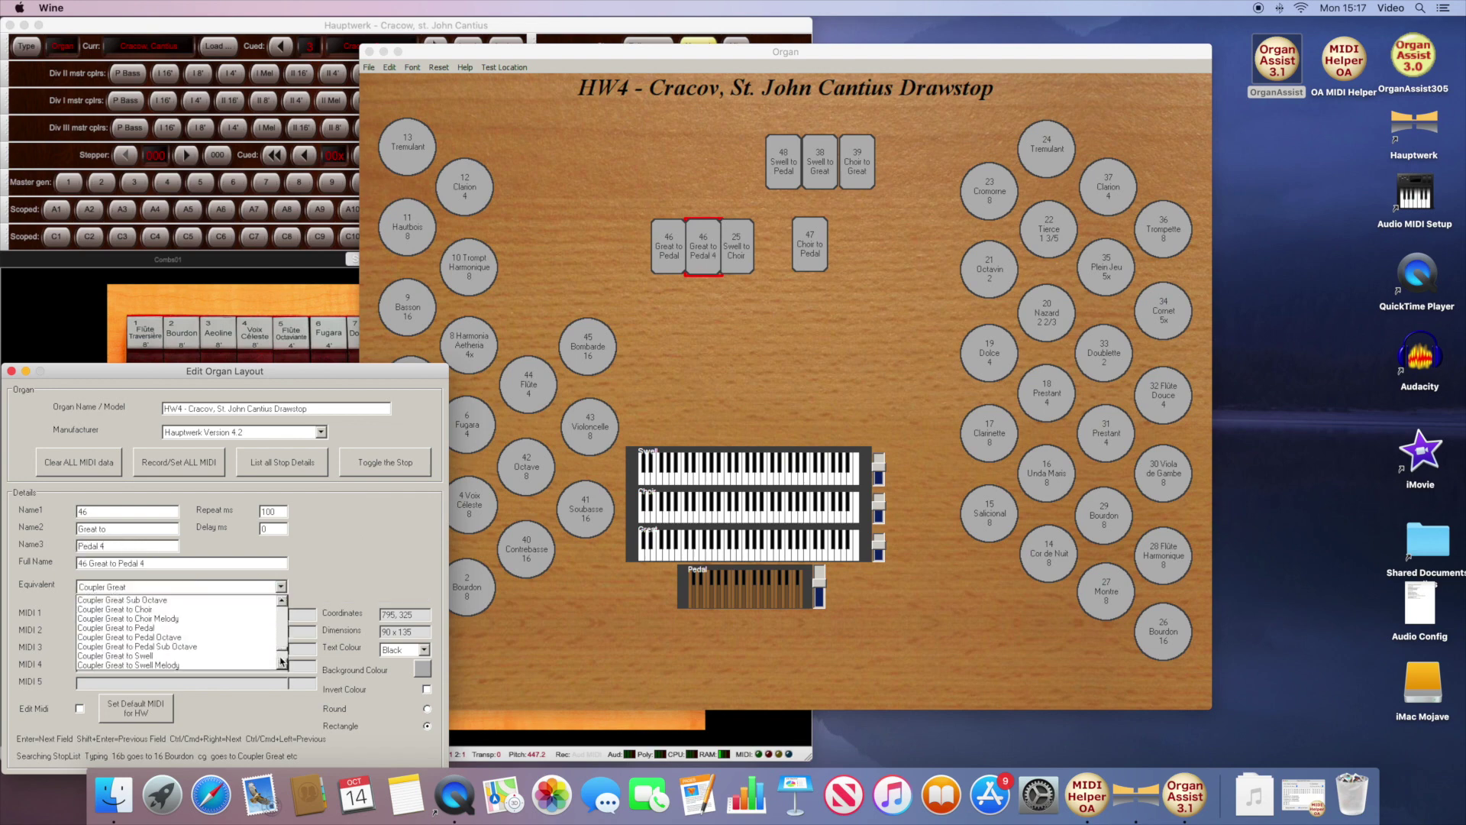
click(178, 637)
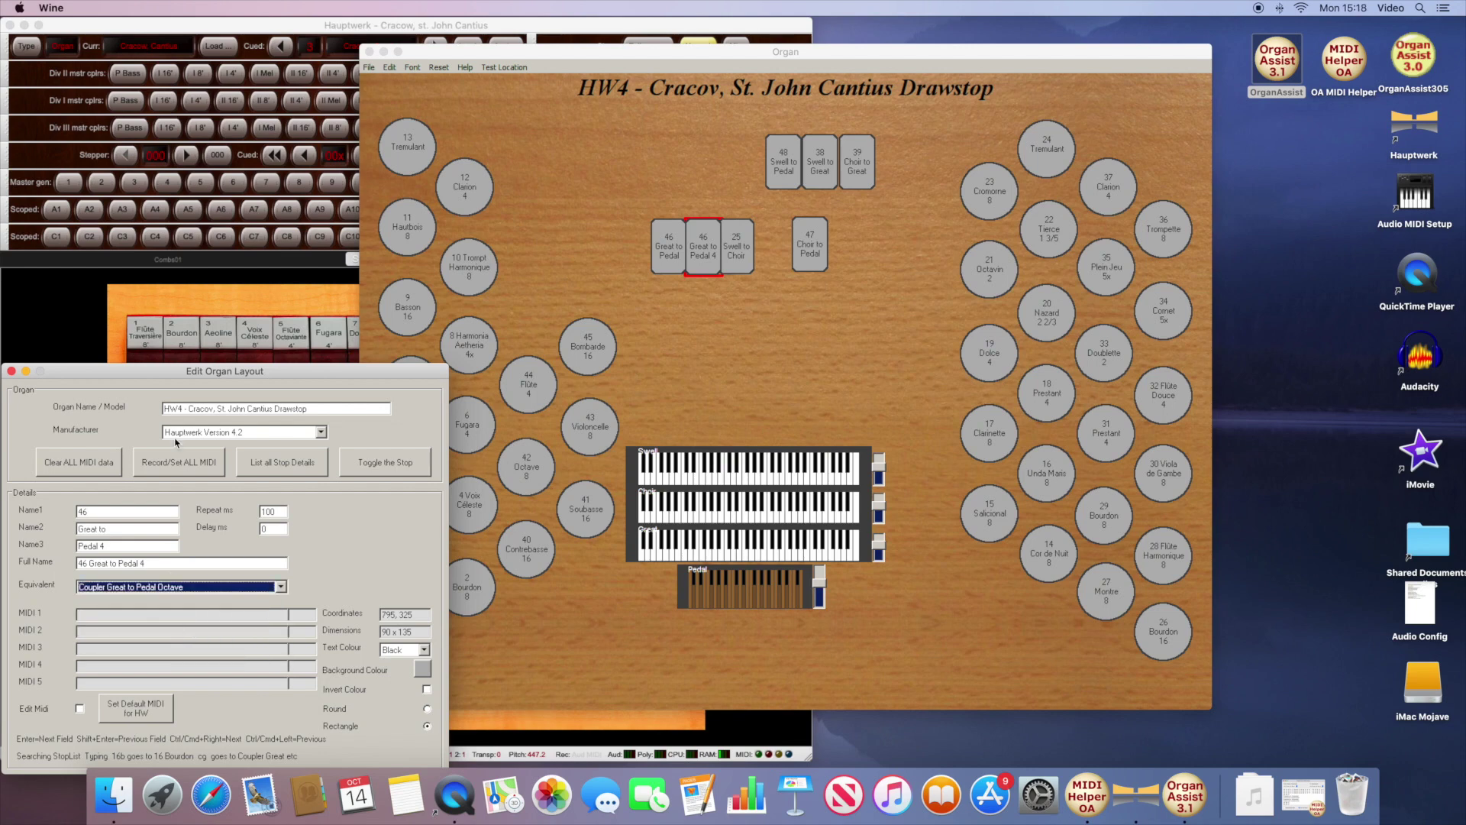
Step: Assign Hauptwerk's default MIDI to the stop and switch it on to test it
drag(160, 377, 540, 298)
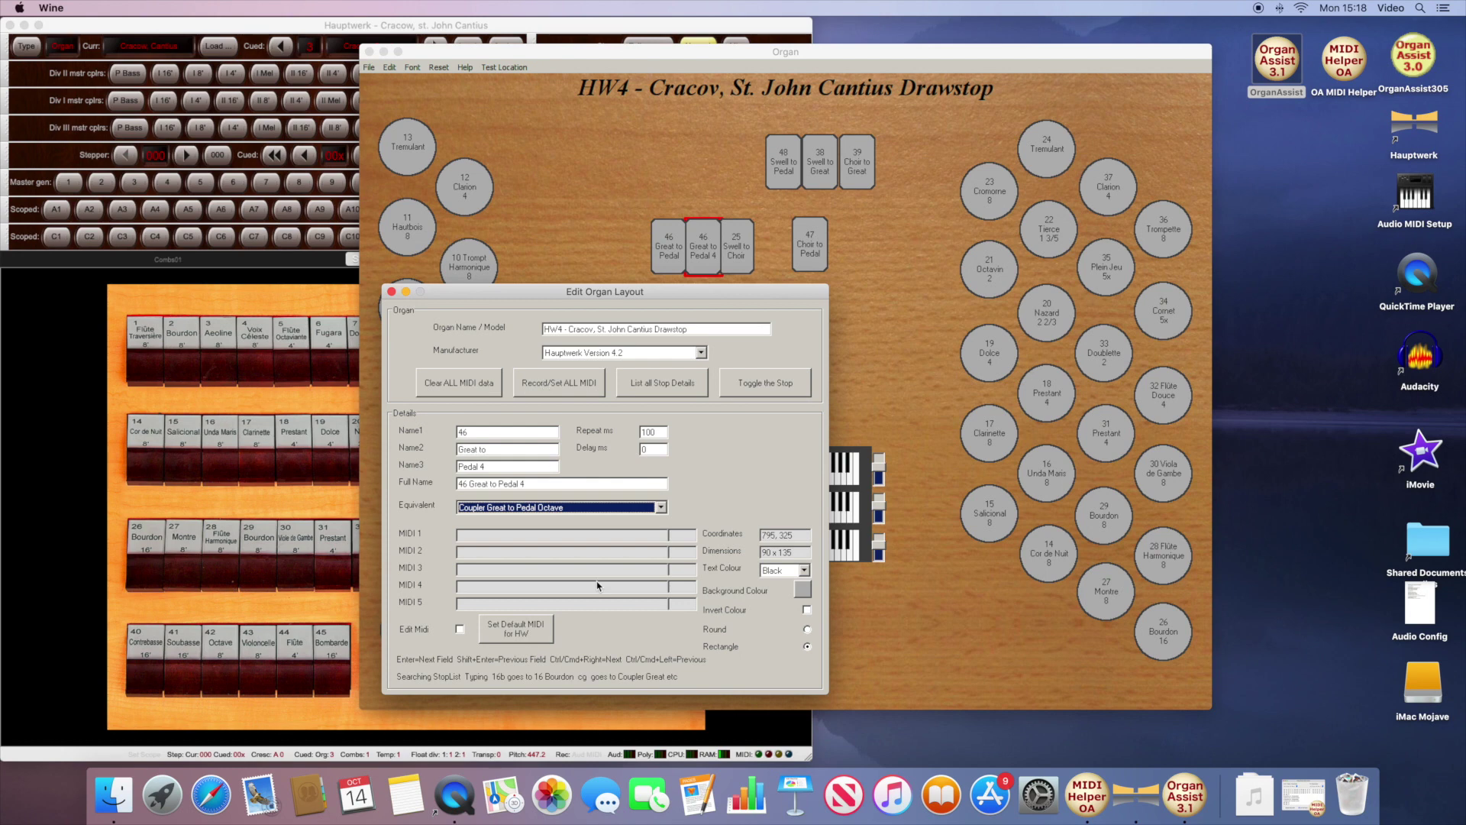
click(517, 629)
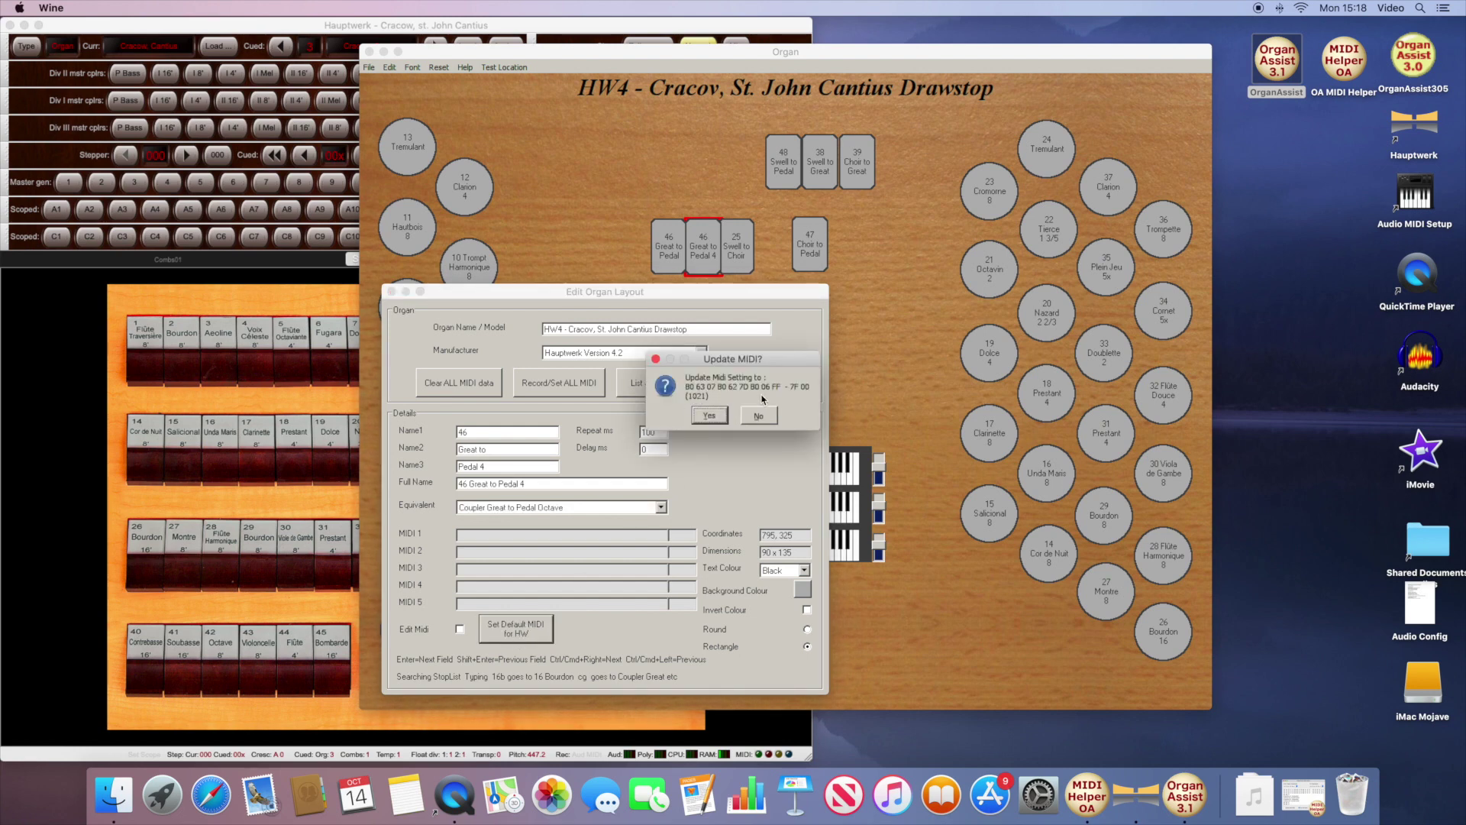
click(709, 415)
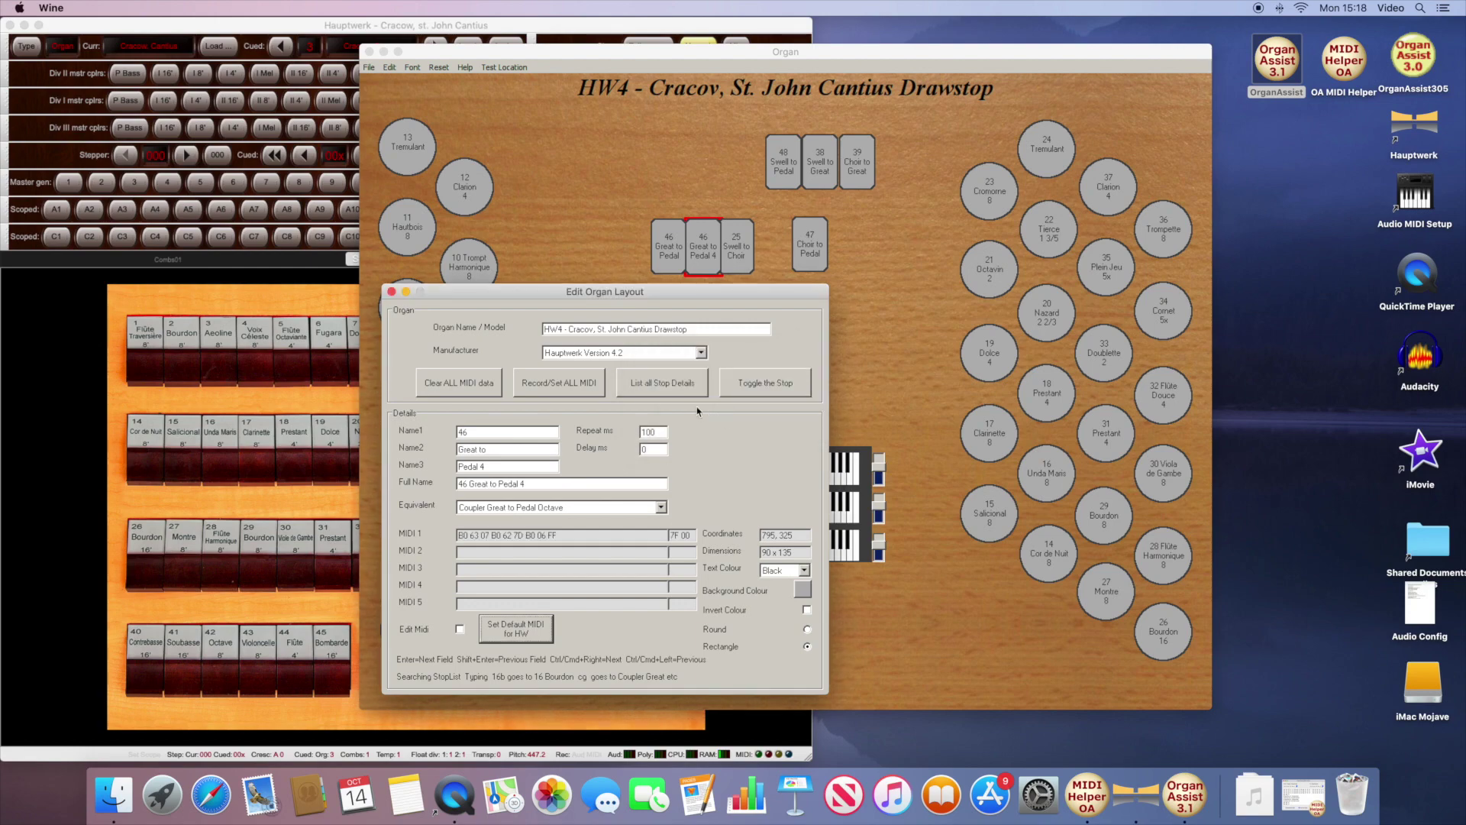
drag(578, 298, 474, 371)
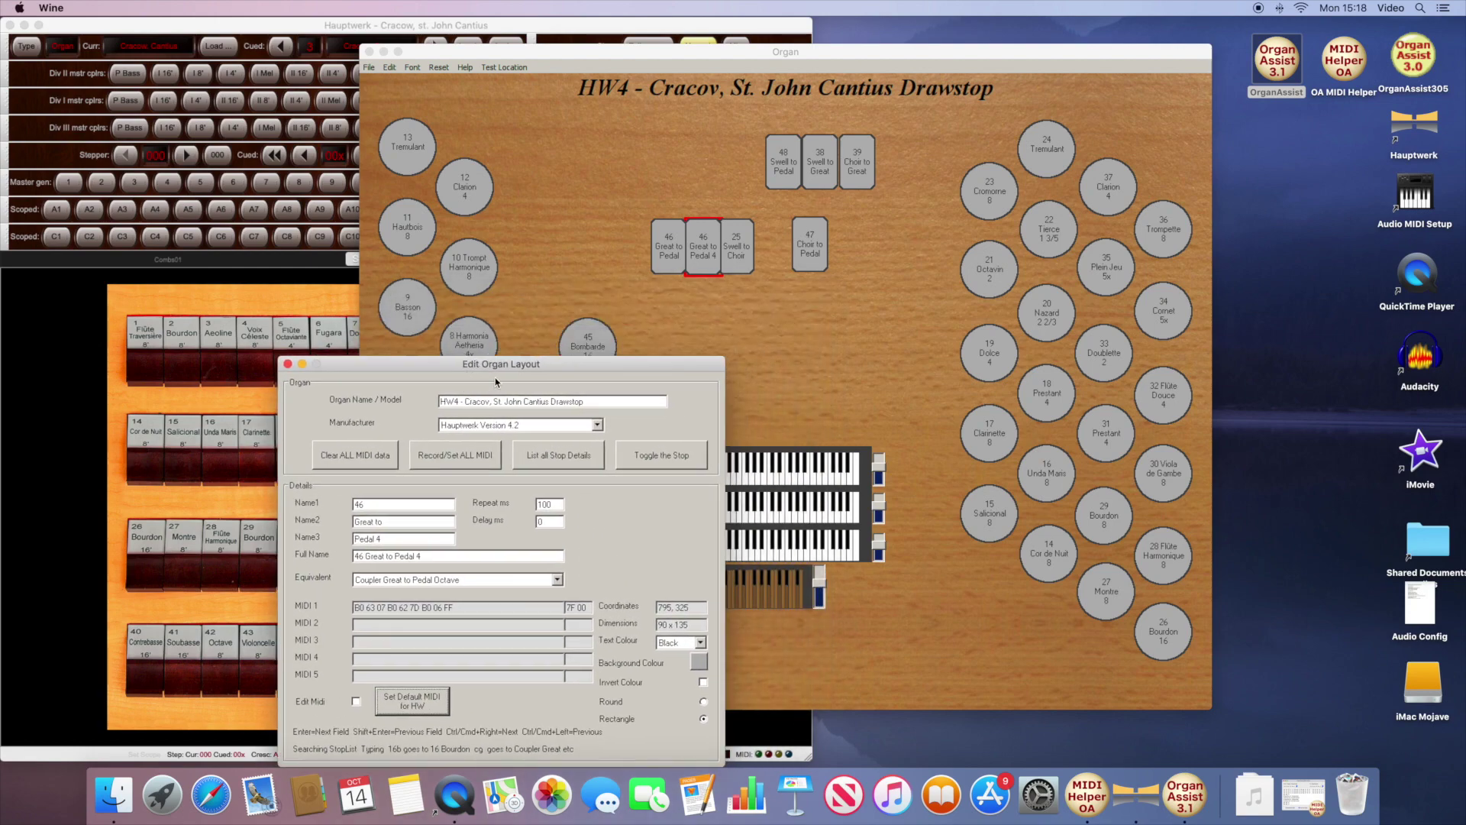
click(663, 455)
drag(568, 59, 974, 48)
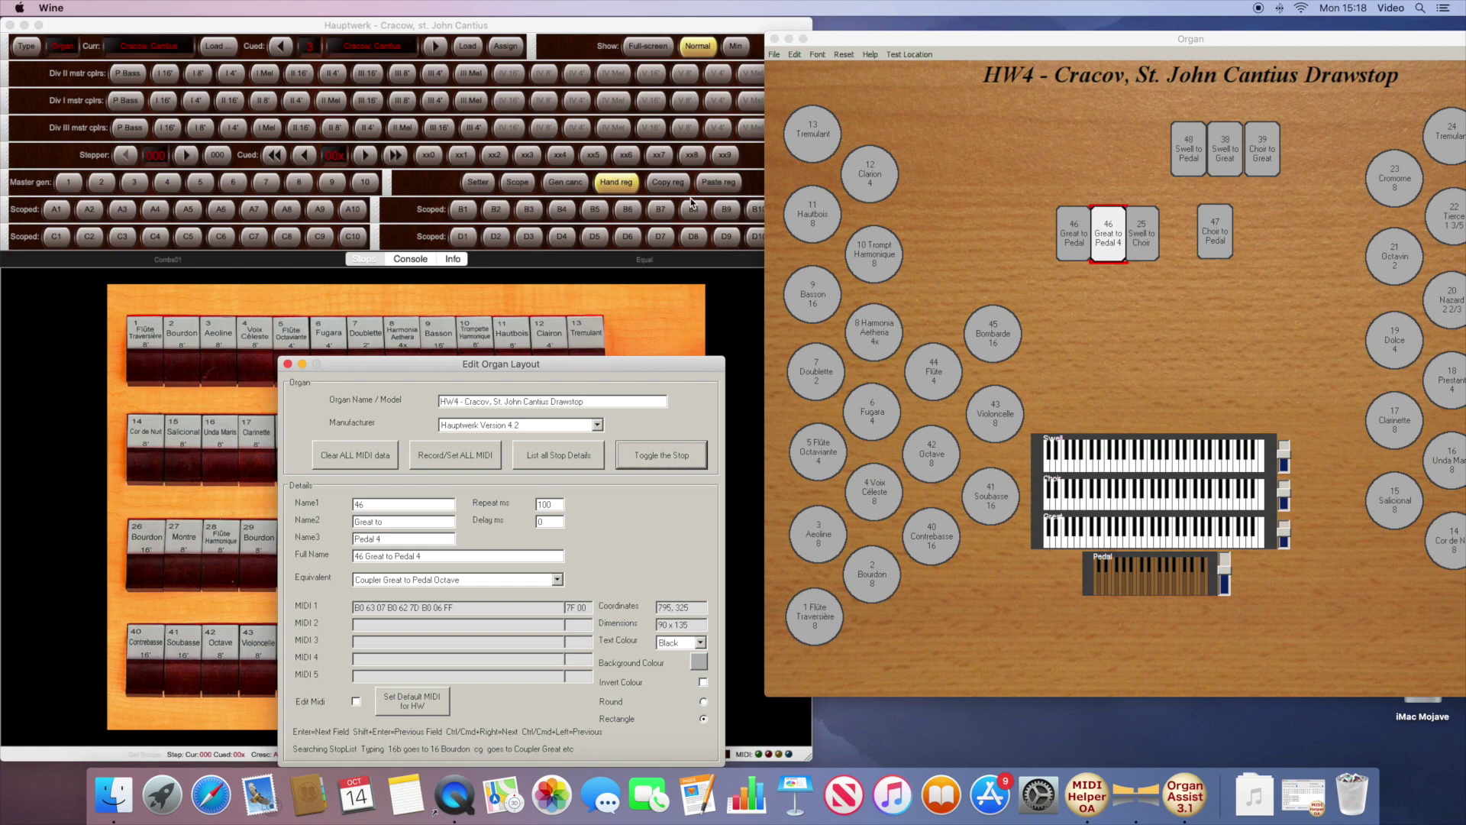
click(146, 8)
mouse_move(329, 196)
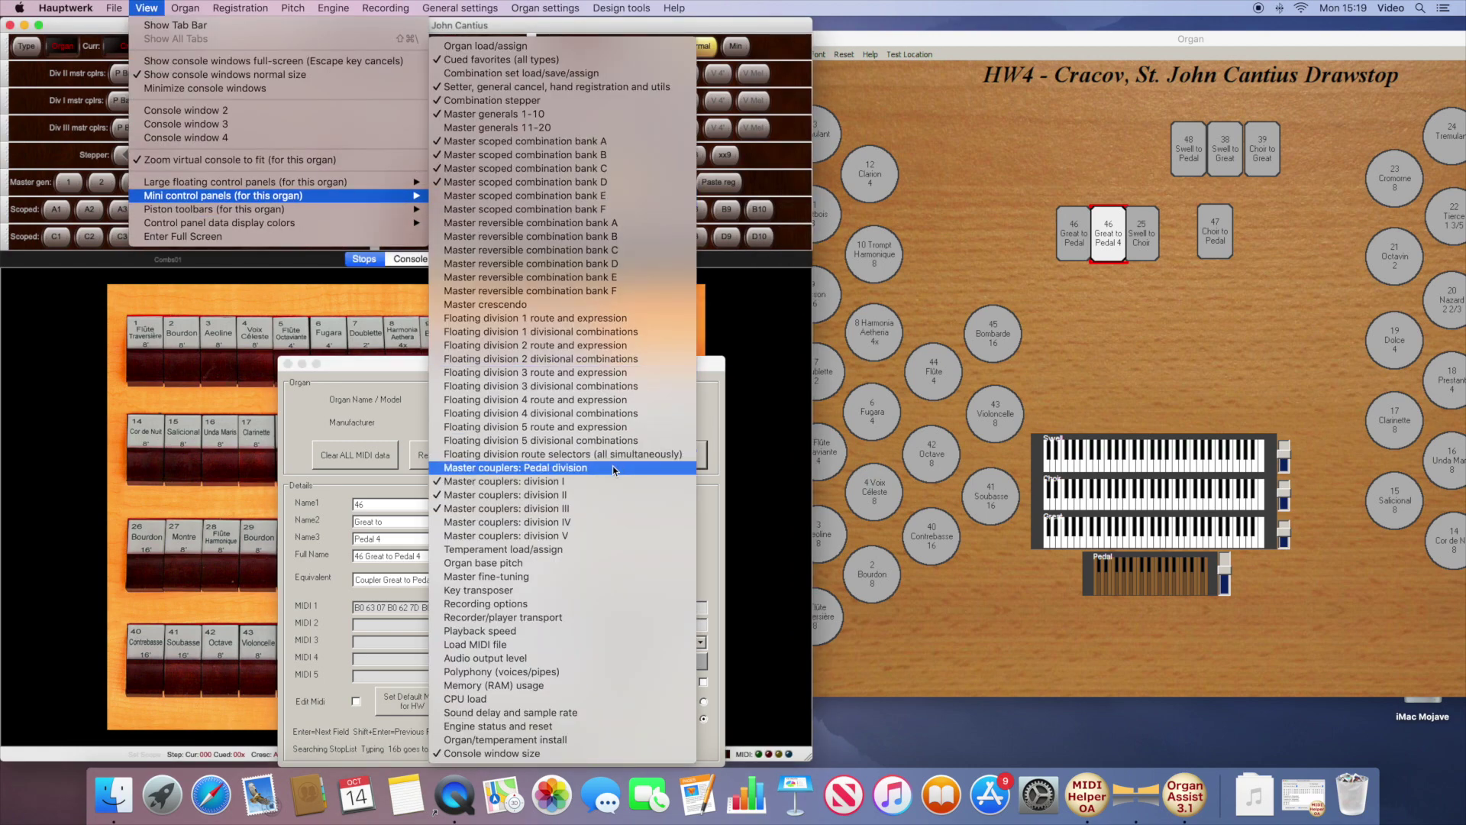
click(565, 468)
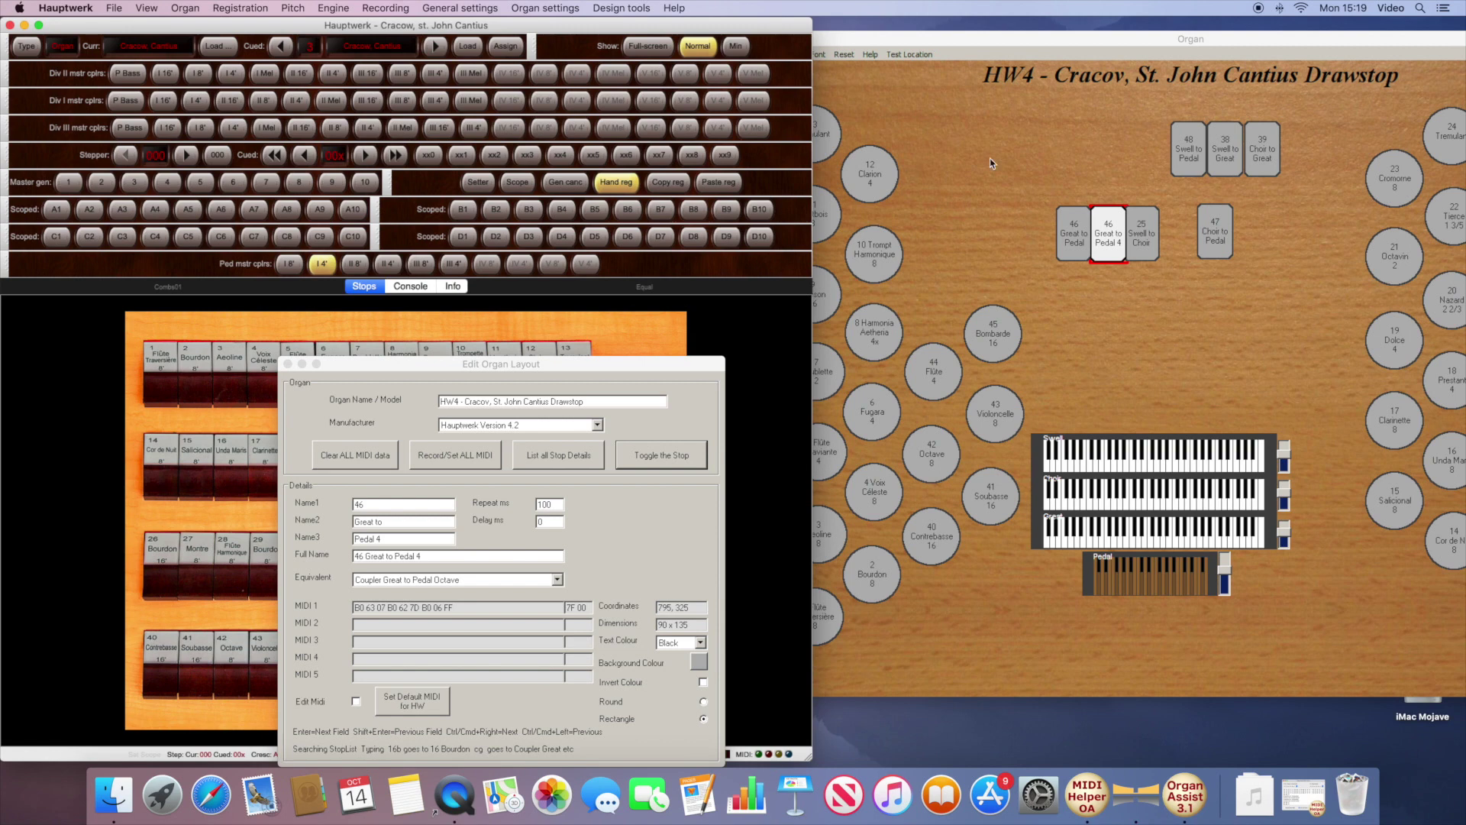
click(682, 458)
click(682, 460)
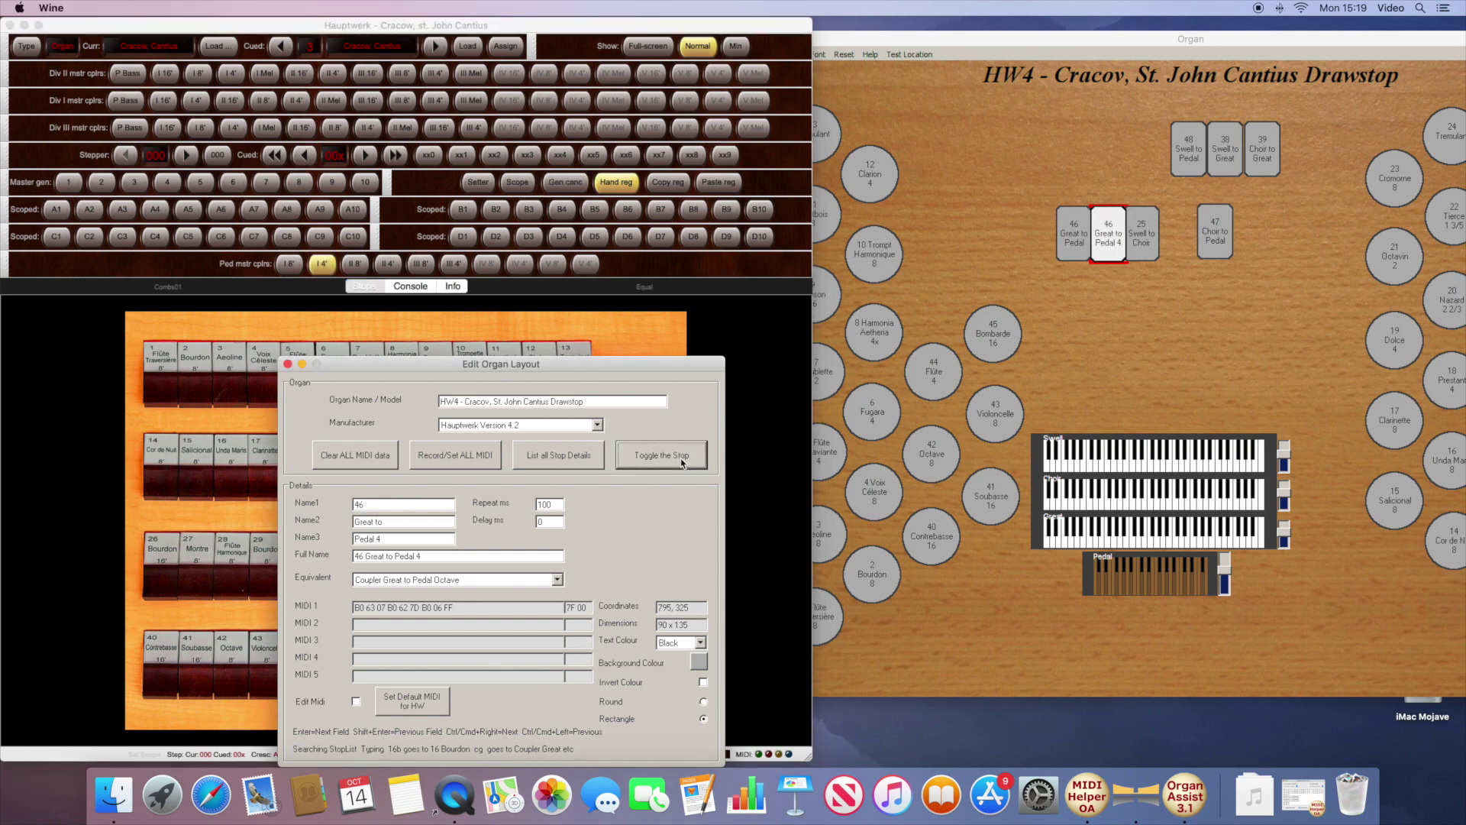
click(682, 461)
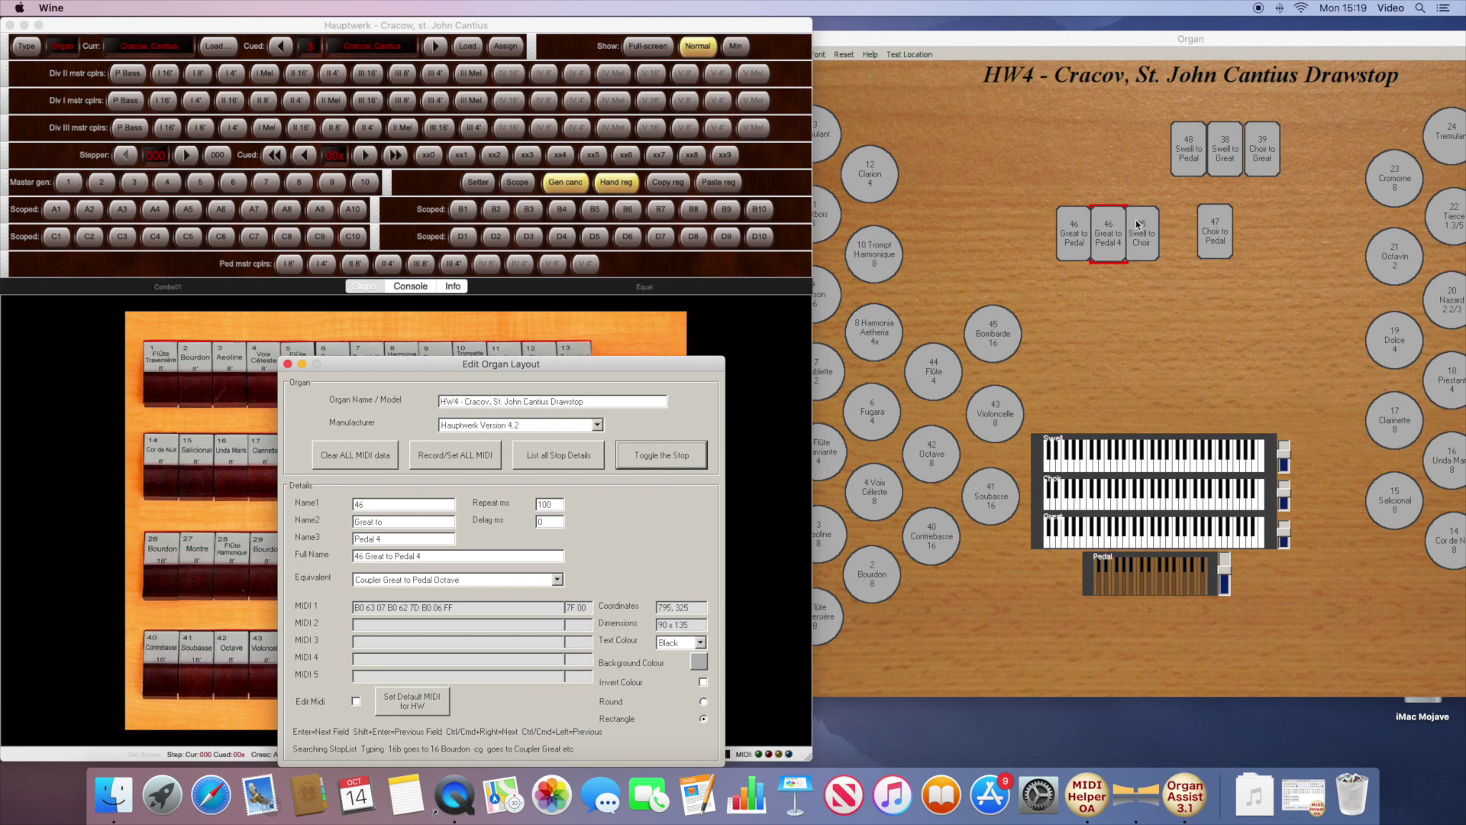
click(1180, 134)
drag(1175, 127, 1262, 210)
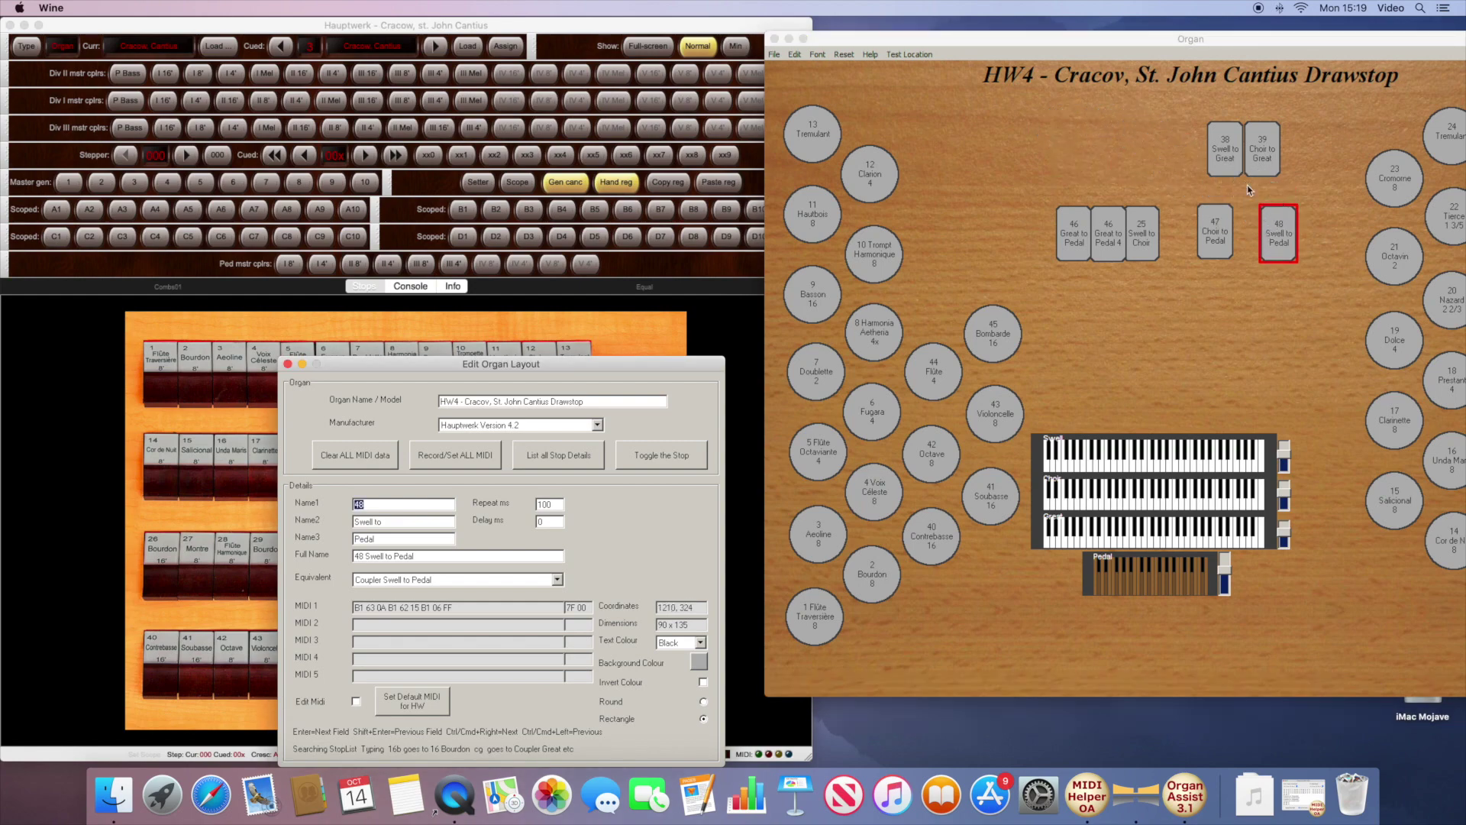
Step: Shift Swell to Great left and add a new copy of it beside it
click(1227, 130)
drag(1211, 128, 1053, 126)
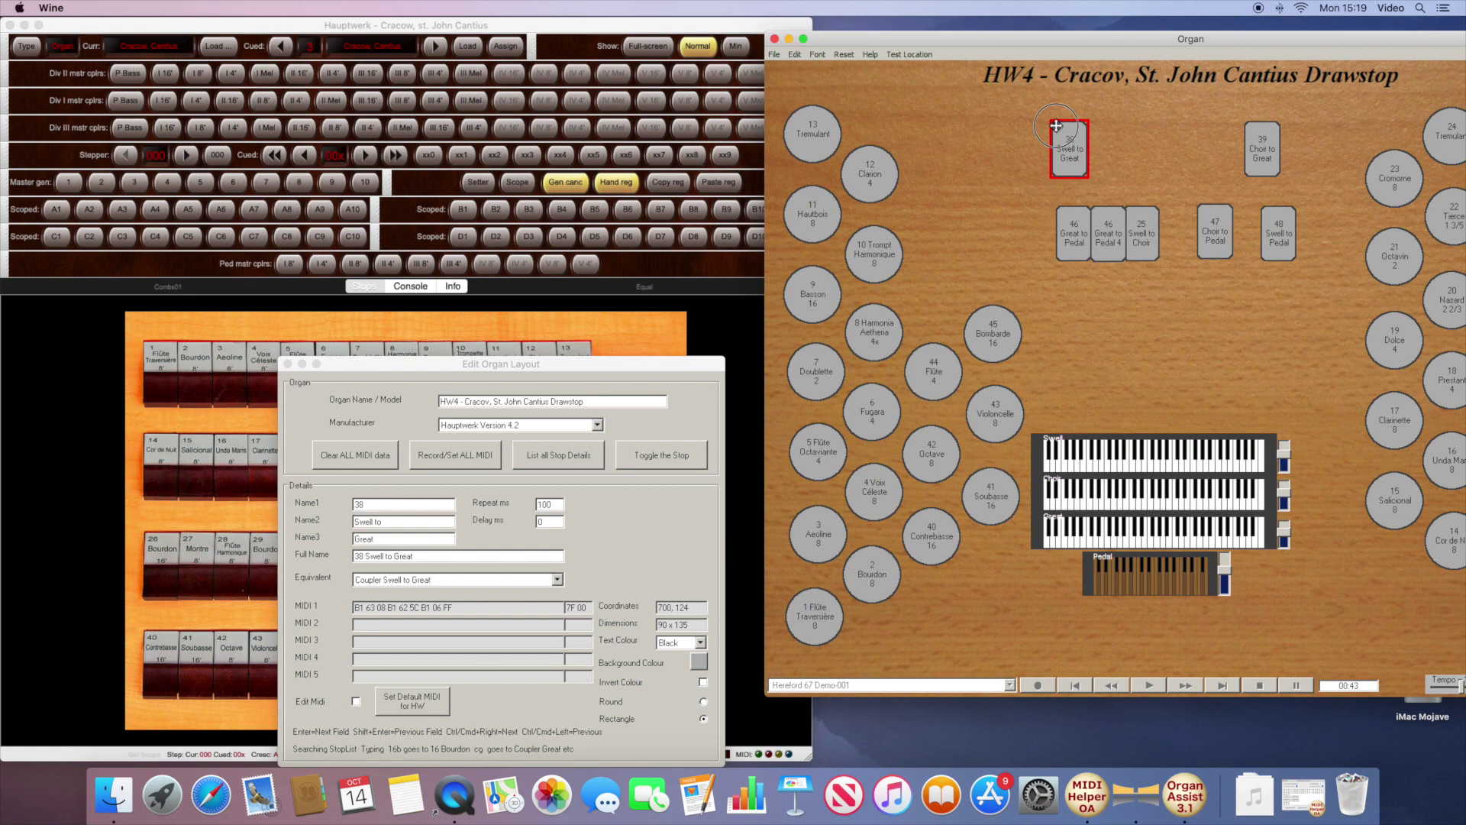
right_click(1035, 130)
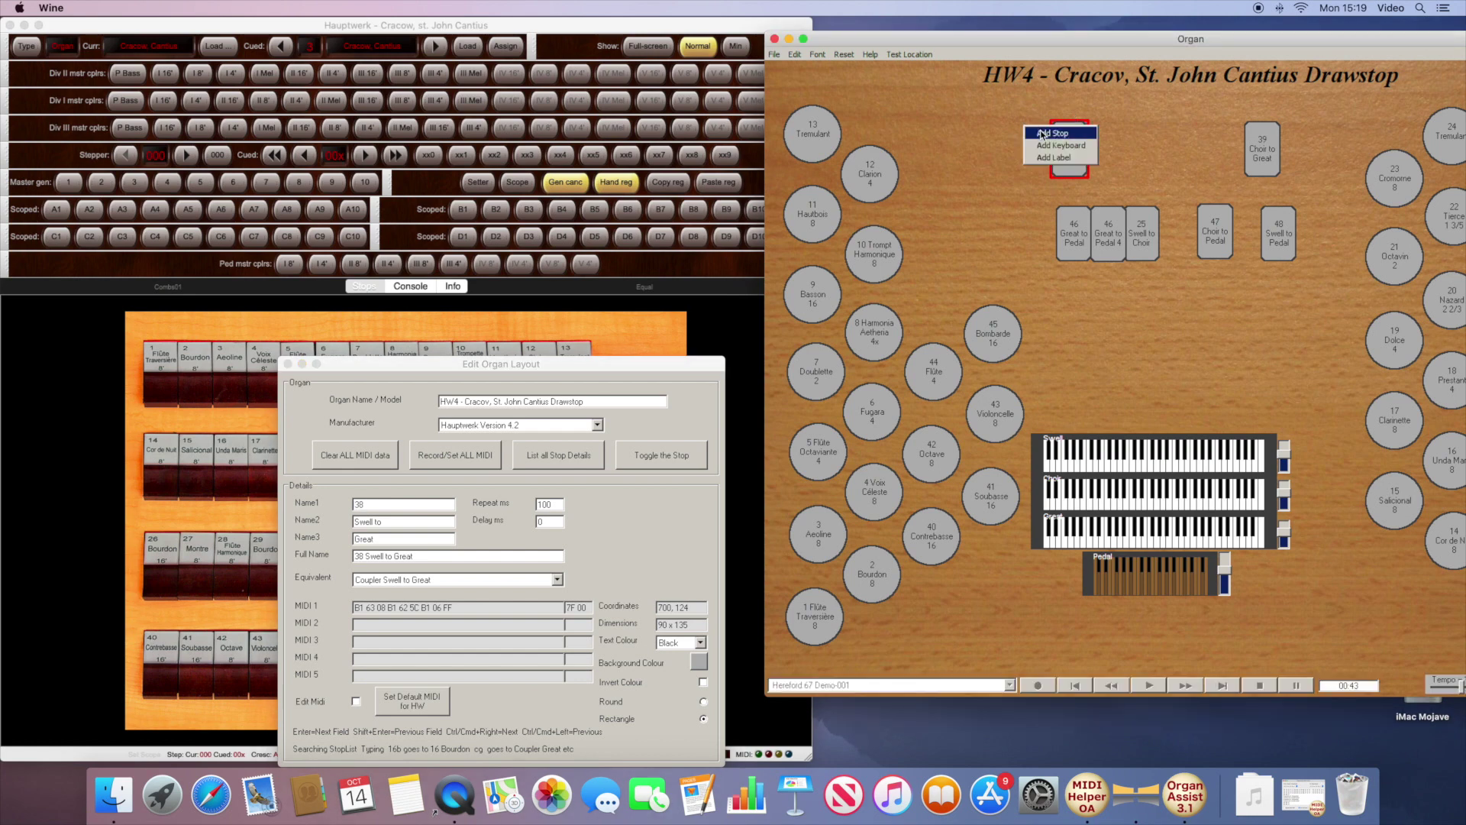
click(1050, 133)
click(1018, 125)
drag(1018, 124, 1014, 124)
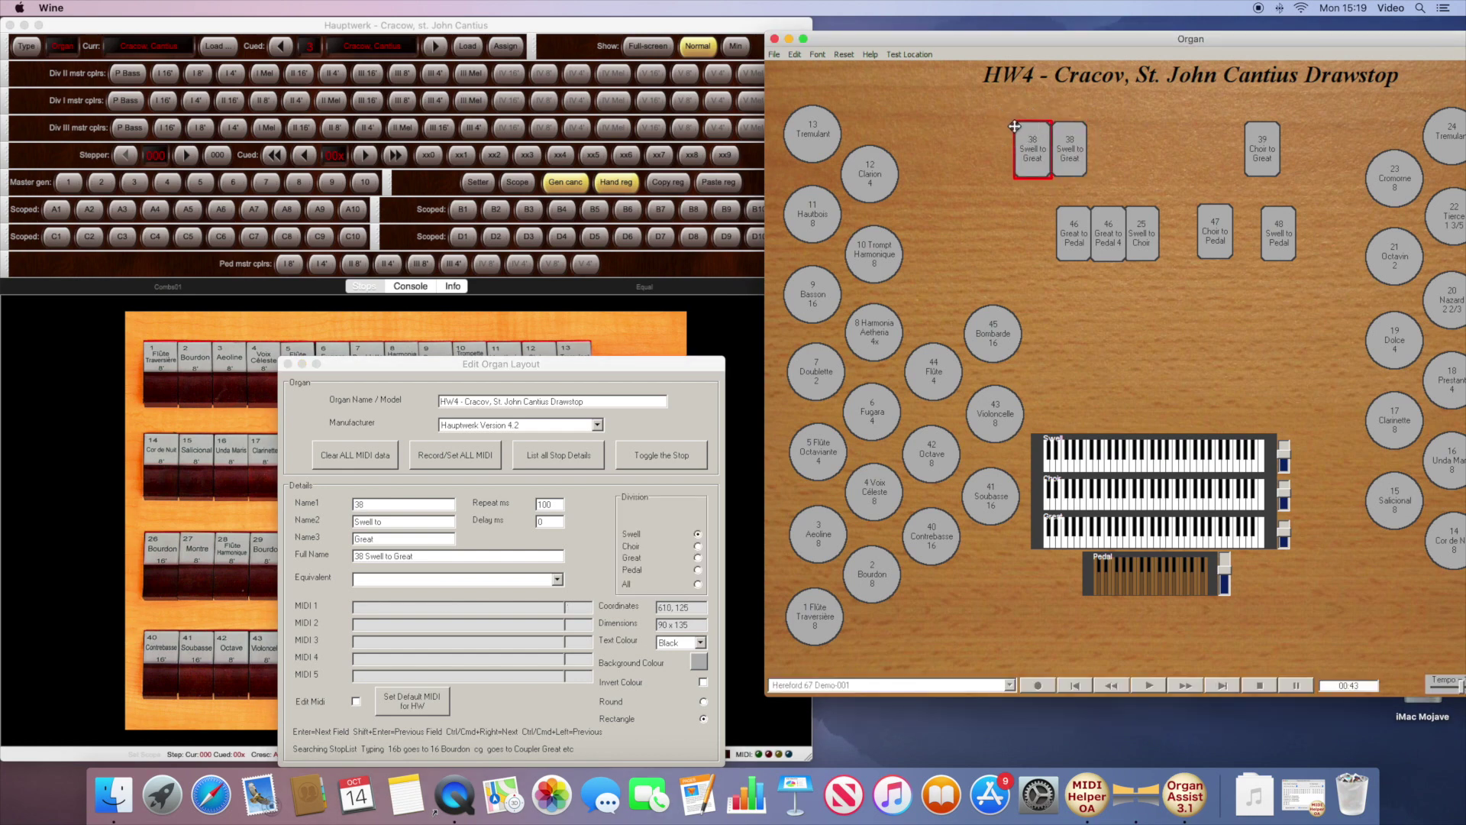
Step: Rename the new stop's third line to 'Great 16' and map it to Coupler Swell to Great Sub Octave
double_click(417, 540)
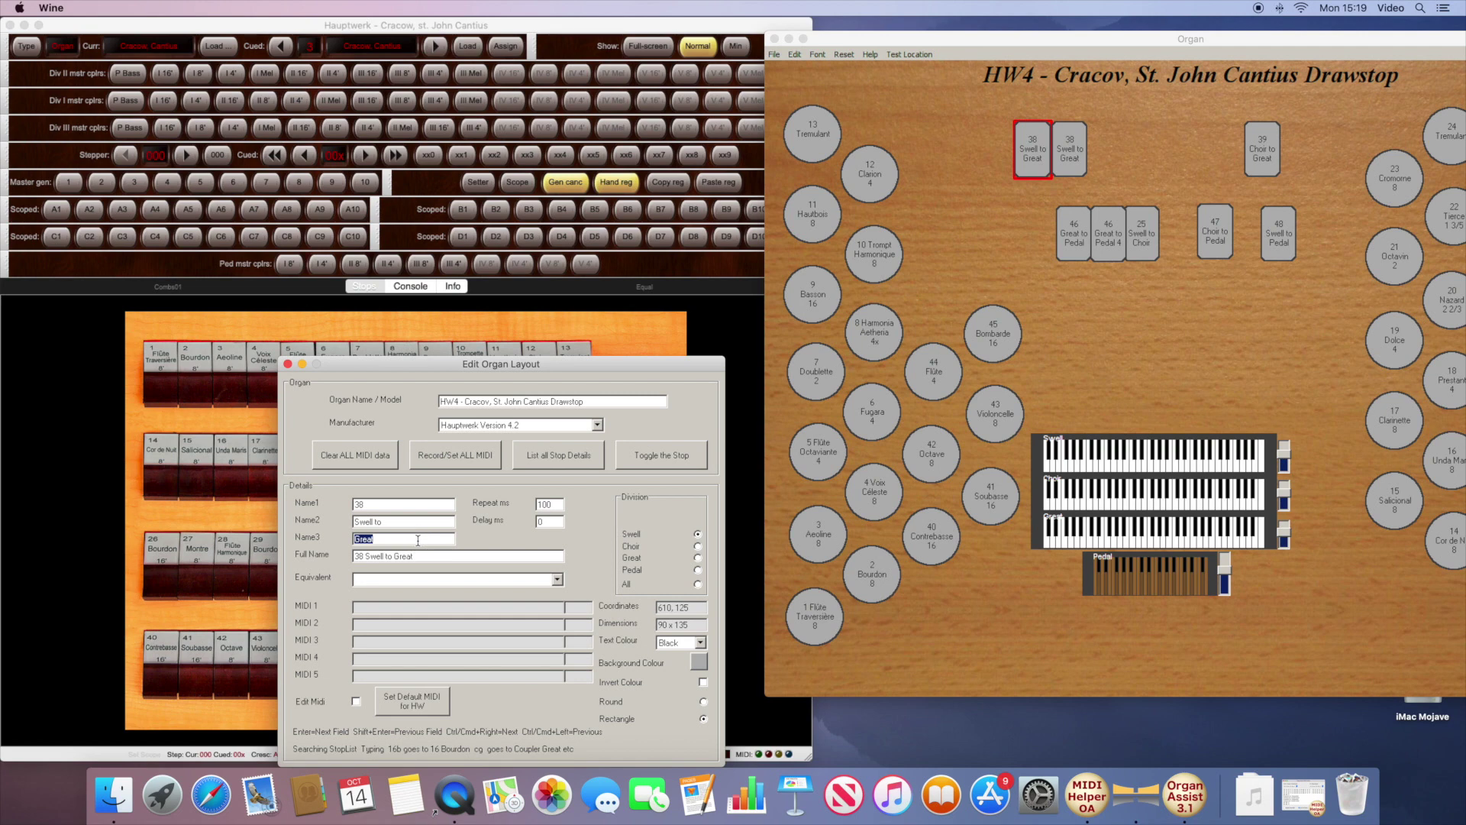
click(418, 539)
text(16)
click(308, 555)
click(441, 580)
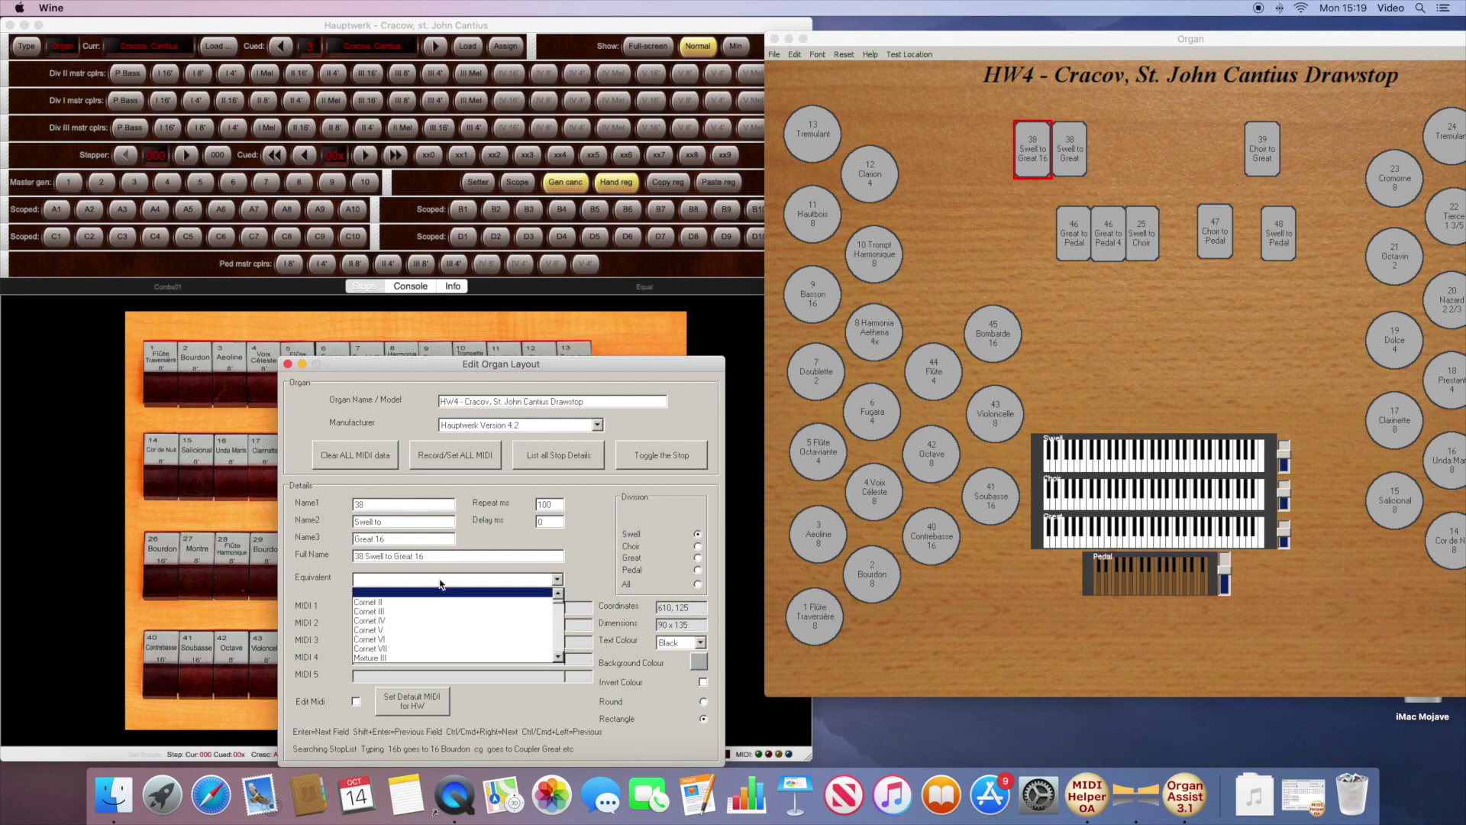
click(441, 583)
text(cs)
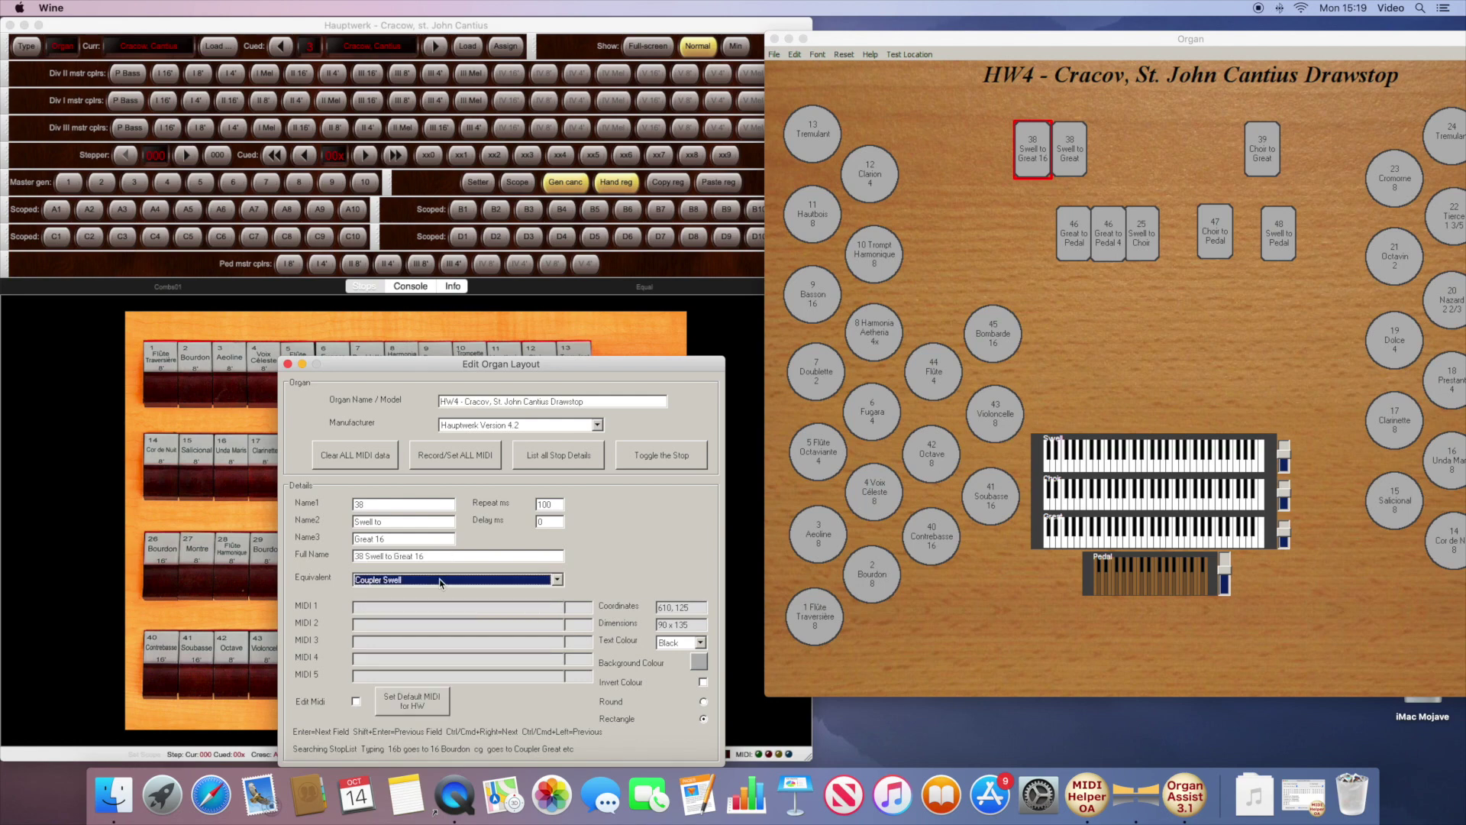
click(557, 582)
drag(557, 588, 558, 659)
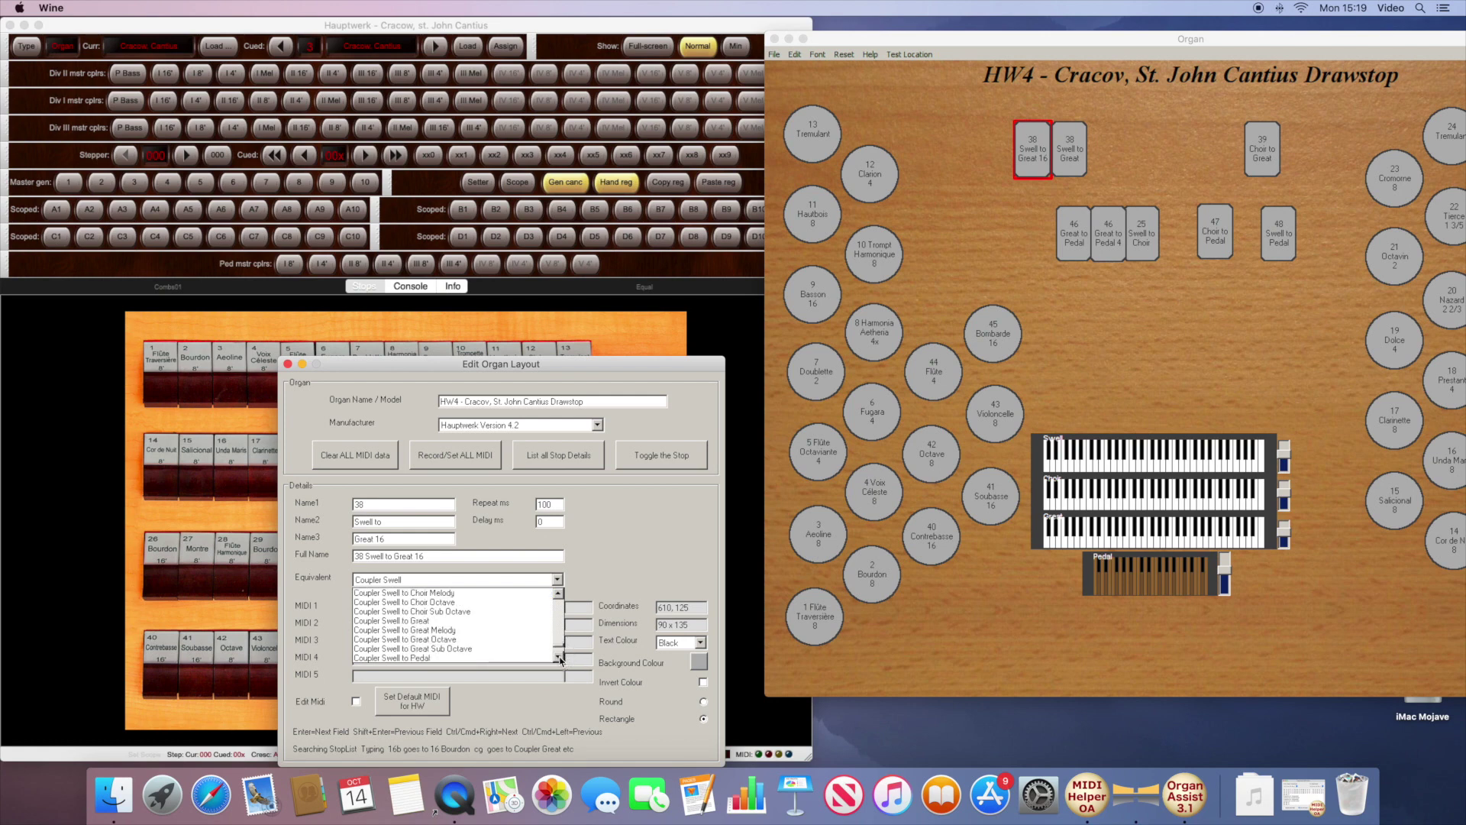
click(472, 649)
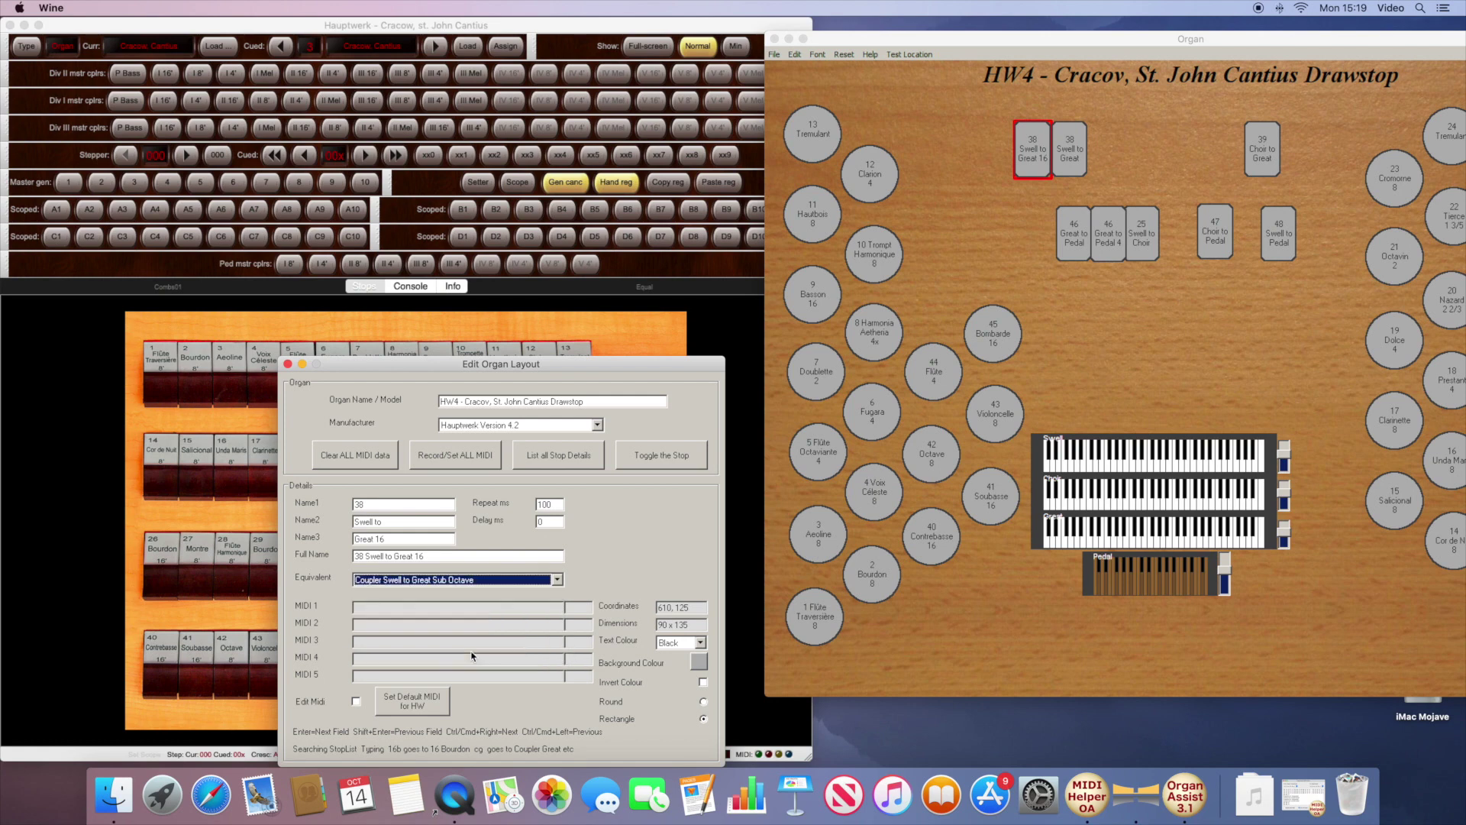
Step: Apply Hauptwerk's default MIDI to the new coupler and test it on and off
click(425, 702)
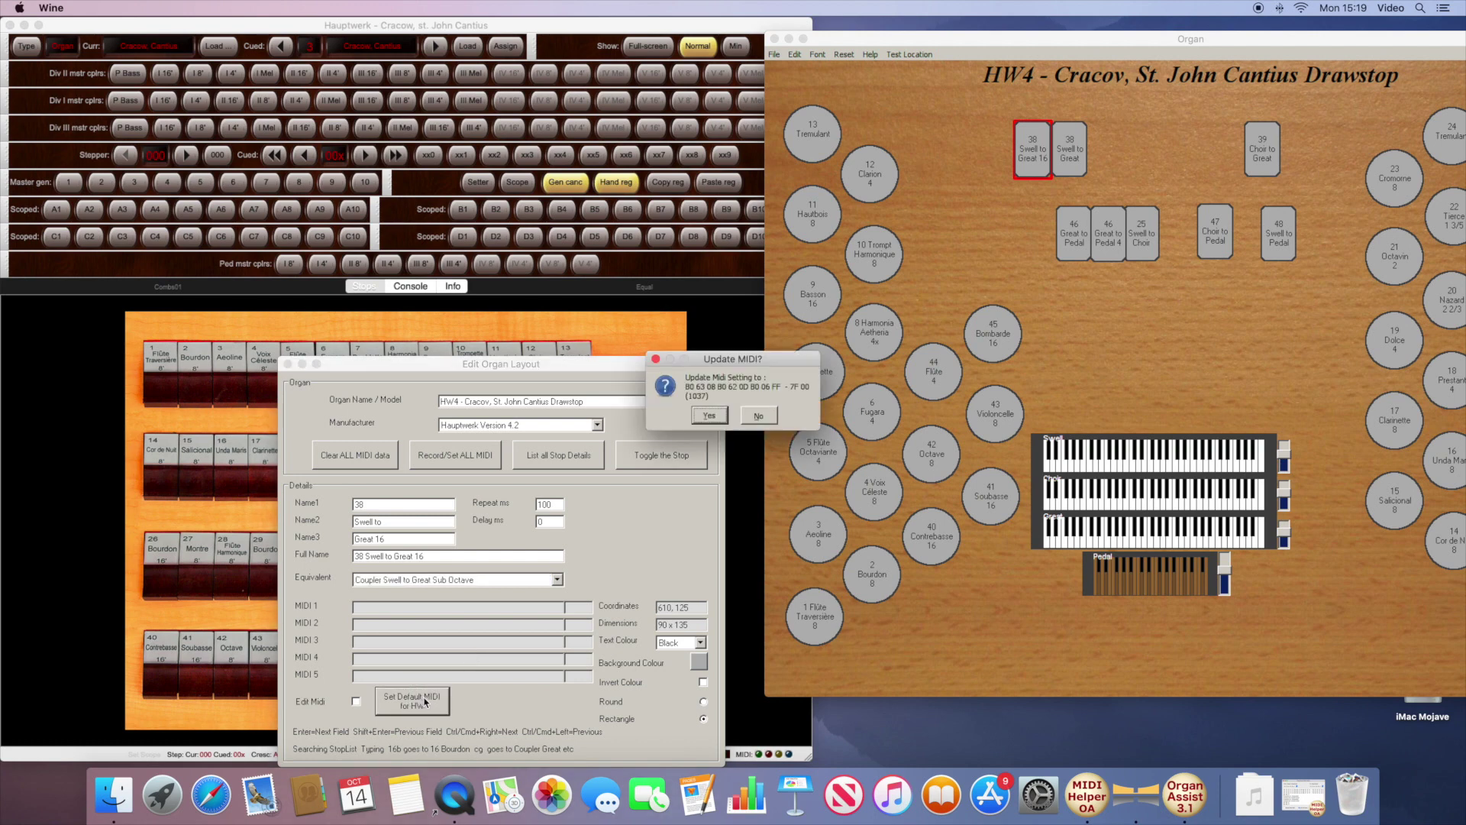
click(712, 420)
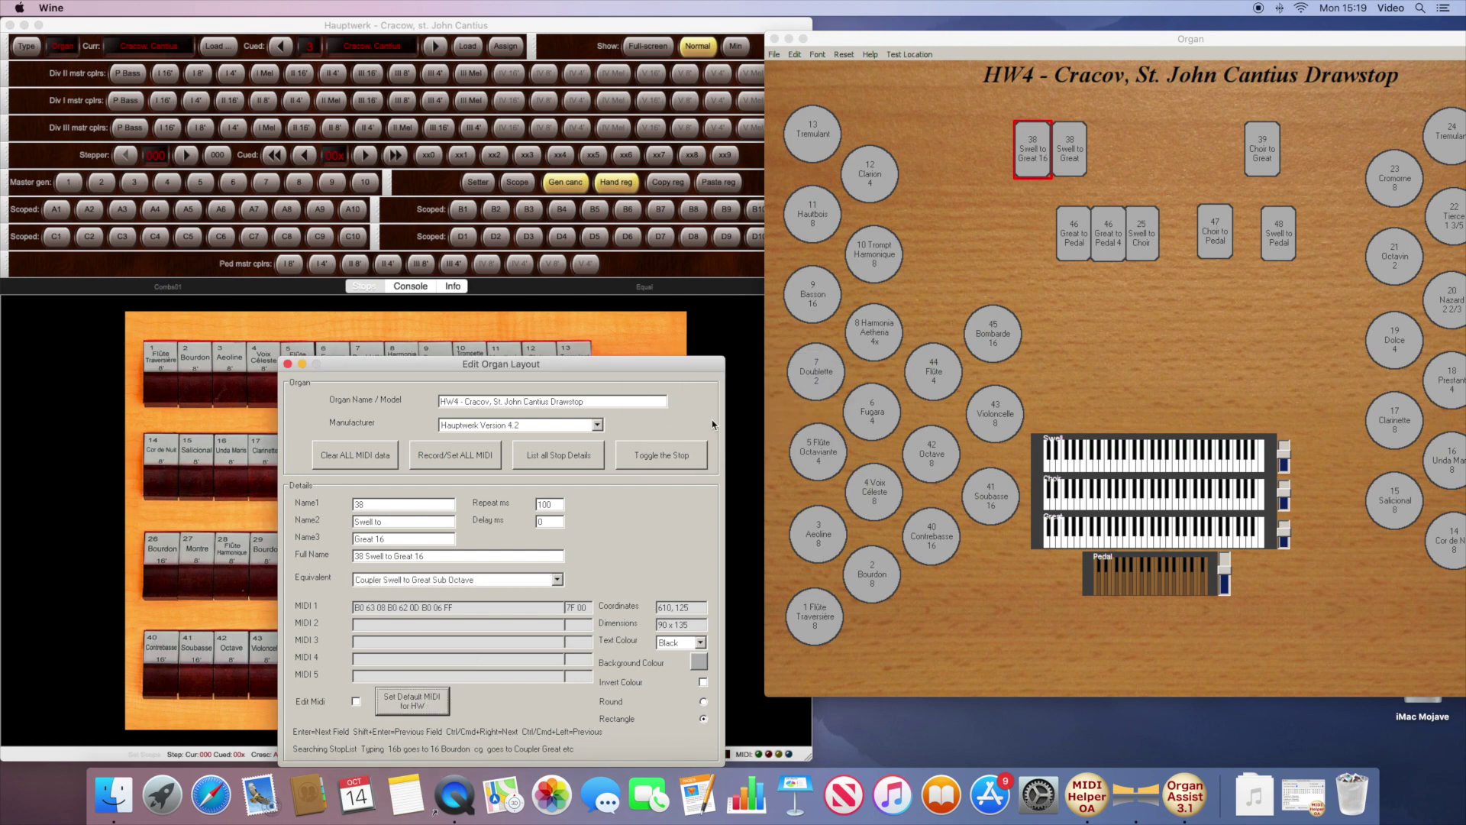
click(676, 457)
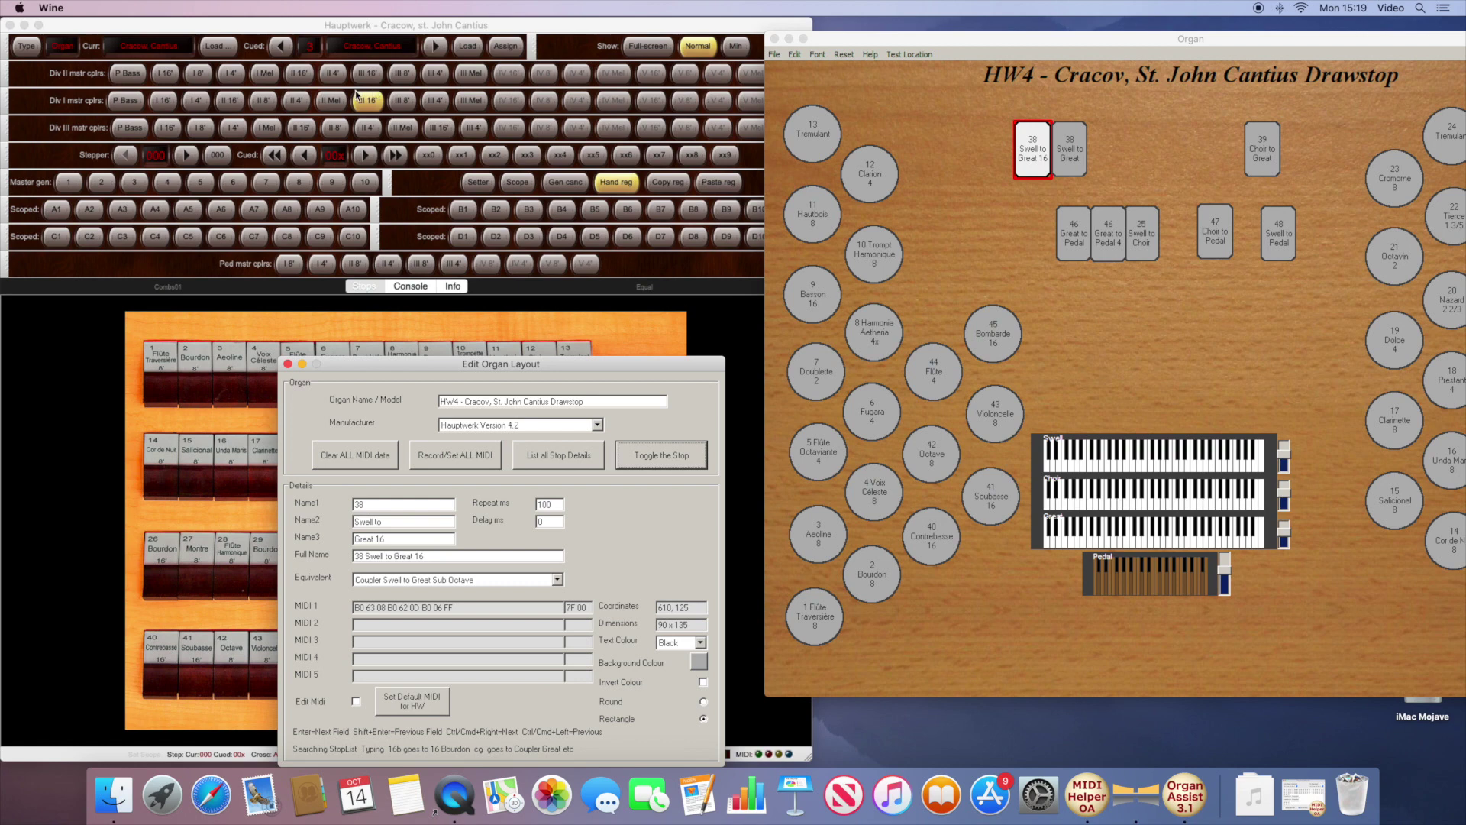
click(679, 459)
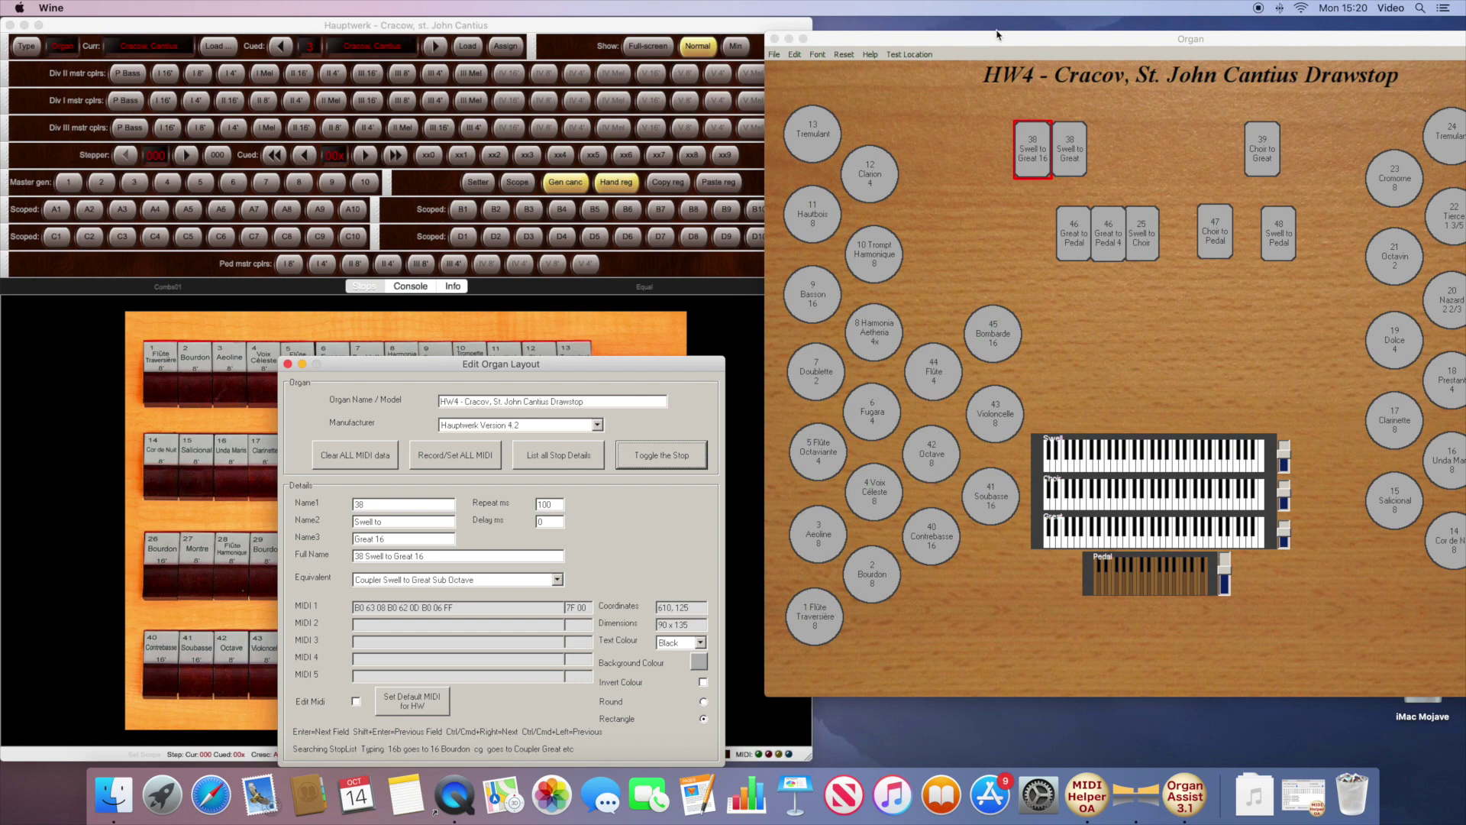
Step: Move the layout editor up-left and the organ window left so the full console is visible
drag(668, 369, 500, 281)
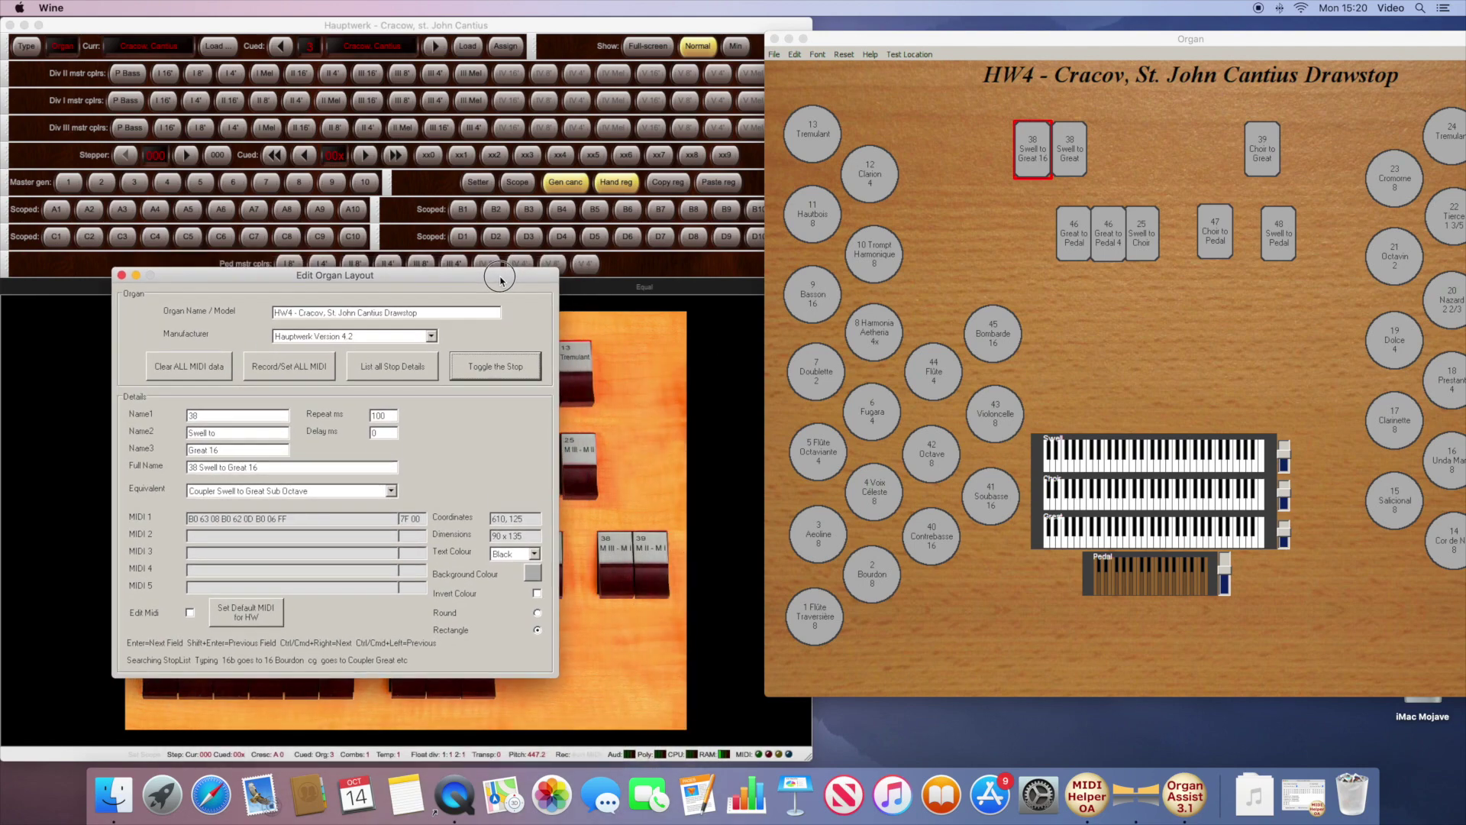
drag(1125, 46, 956, 48)
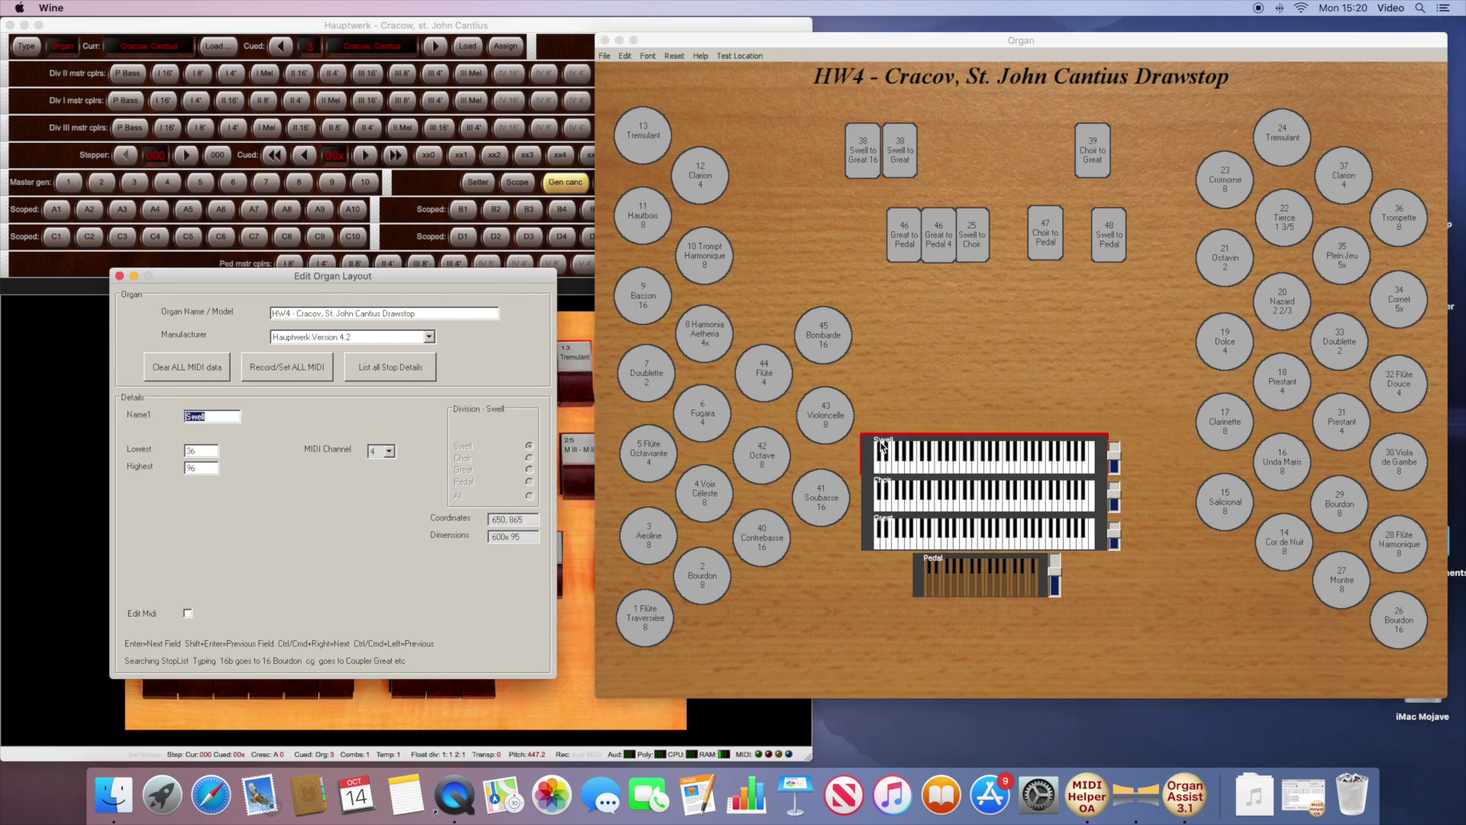
Step: Raise the Swell and Choir keyboards, put Great between them, and lower the pedalboard
drag(870, 442, 888, 291)
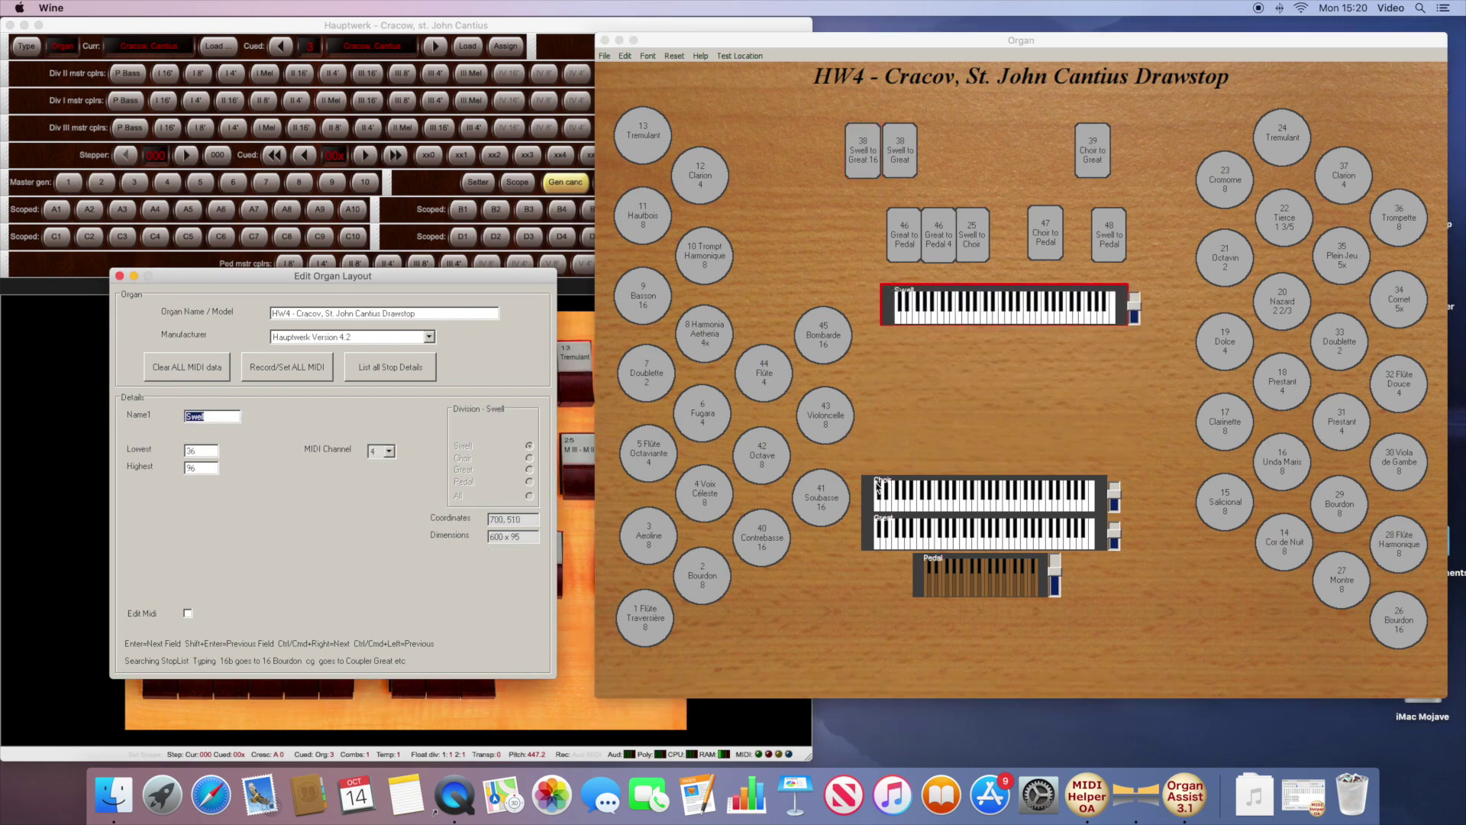
click(872, 484)
drag(873, 484, 892, 449)
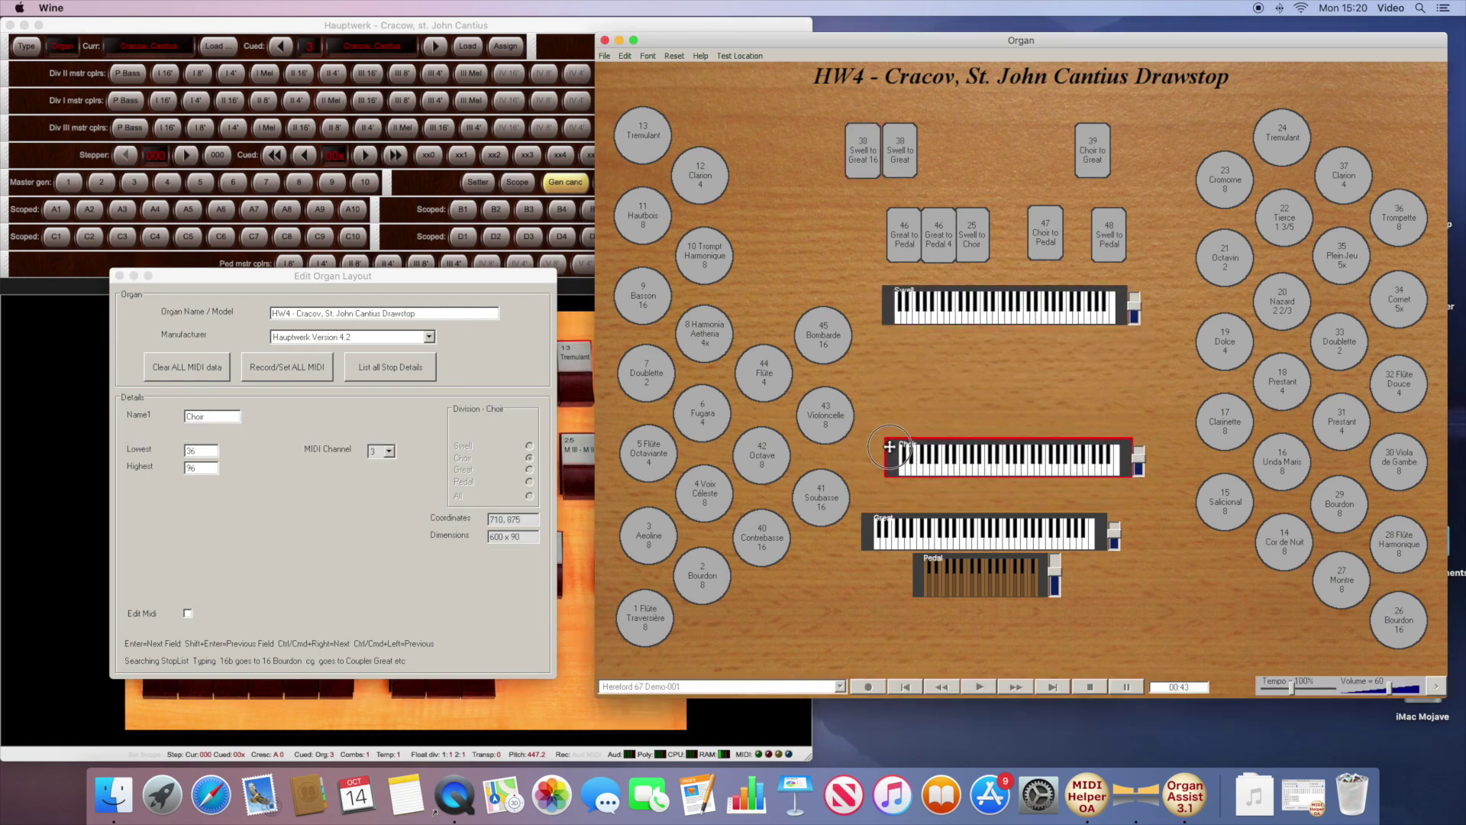
click(863, 519)
drag(862, 519, 892, 362)
click(918, 555)
drag(918, 555, 940, 630)
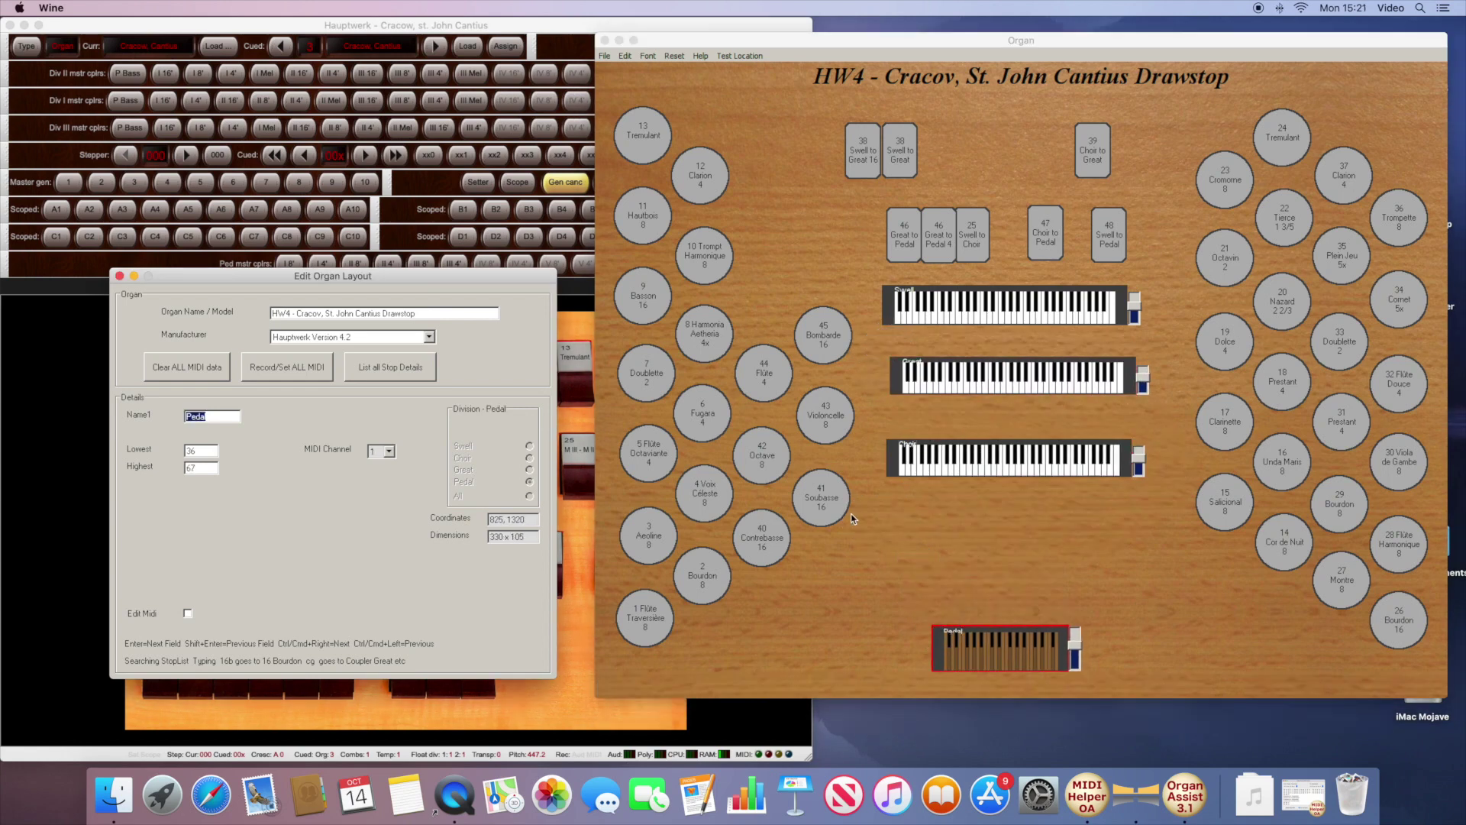
Step: Add a new stop copied from Soubasse above the pedalboard, sized 90 by 90
right_click(849, 512)
click(860, 544)
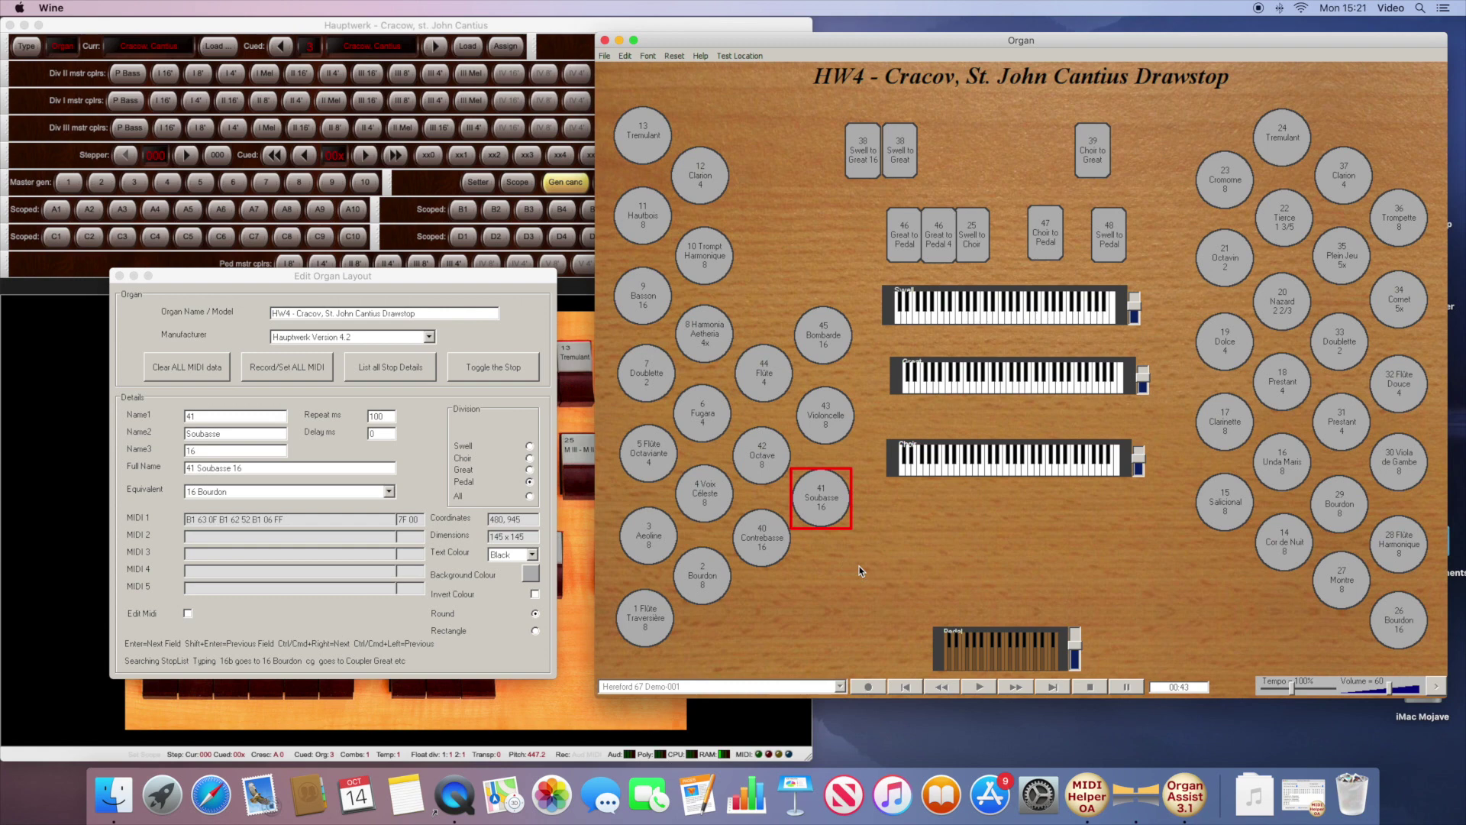
right_click(859, 566)
click(878, 577)
drag(927, 600, 907, 580)
Step: Clear the new stop's first and third name lines and set its name to 1
click(395, 466)
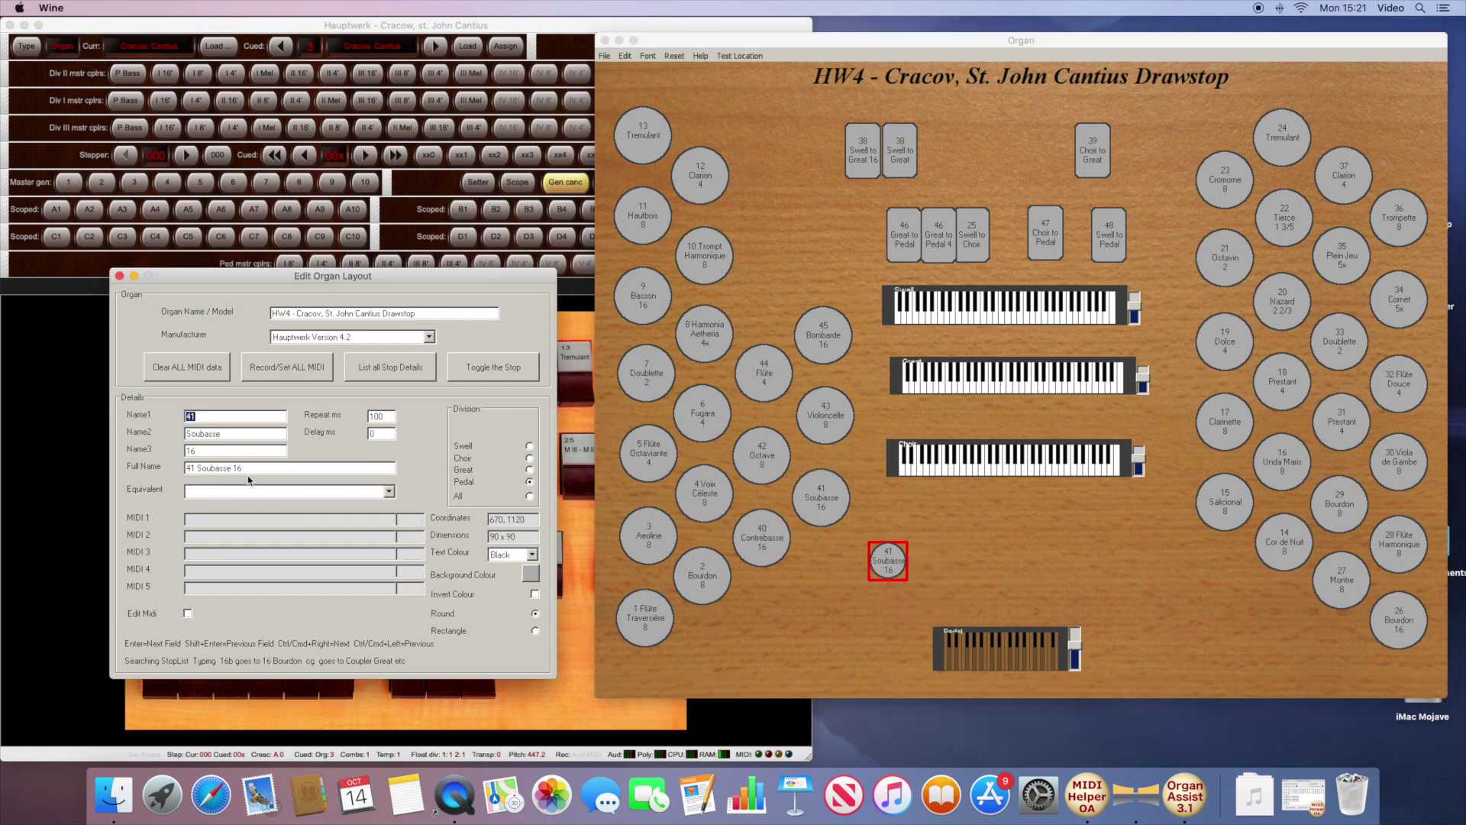
key(BackSpace)
key(Return)
text(1)
key(Return)
text(1)
key(BackSpace)
key(Return)
text(1)
click(389, 491)
Step: Map stop 1 to Master General - 1 and assign its default MIDI, C7 00 00
scroll(367, 534, down, 3)
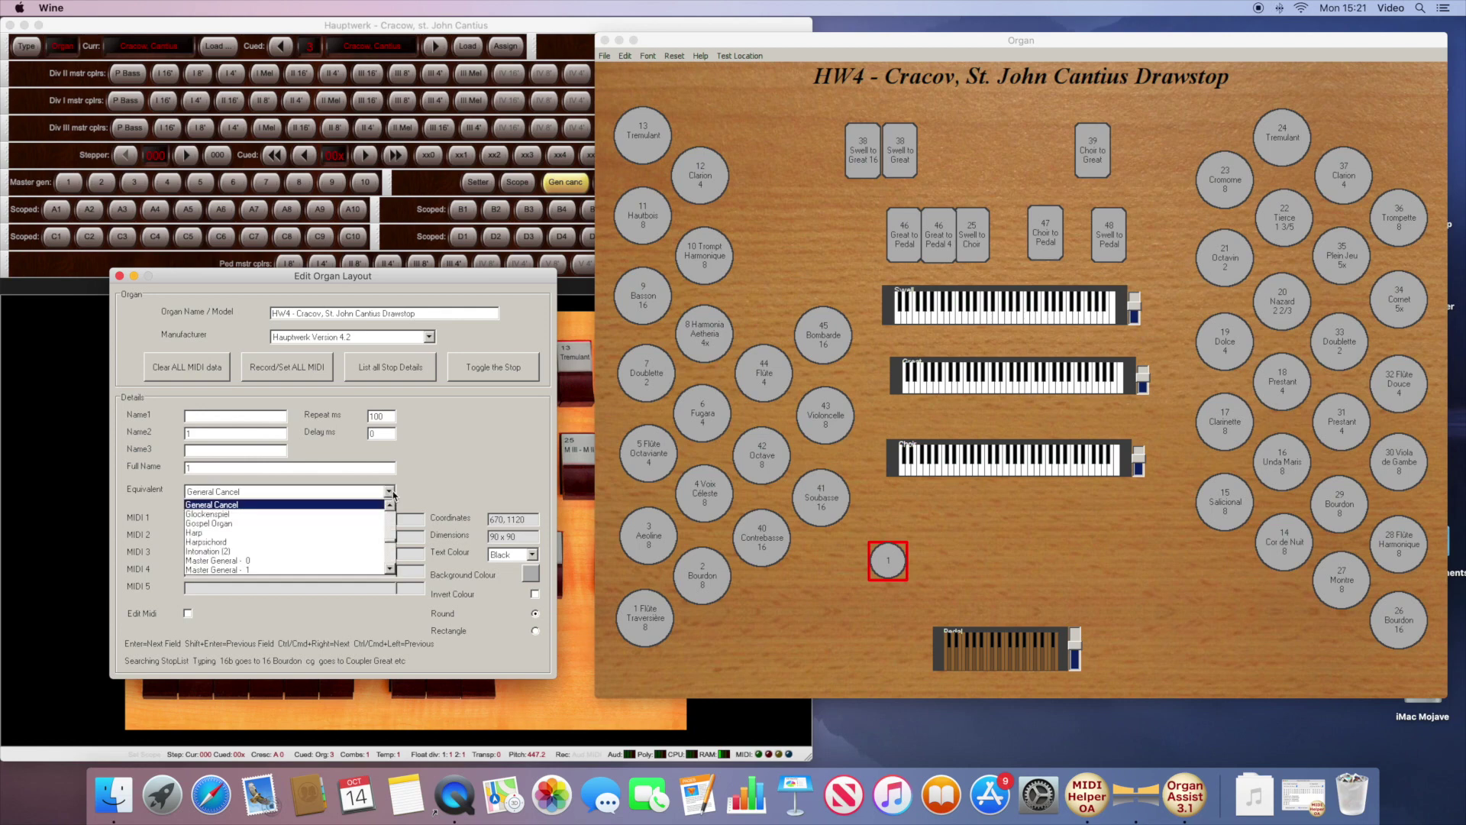
mouse_move(393, 540)
mouse_down()
mouse_move(393, 565)
mouse_move(392, 533)
mouse_up()
scroll(228, 542, up, 3)
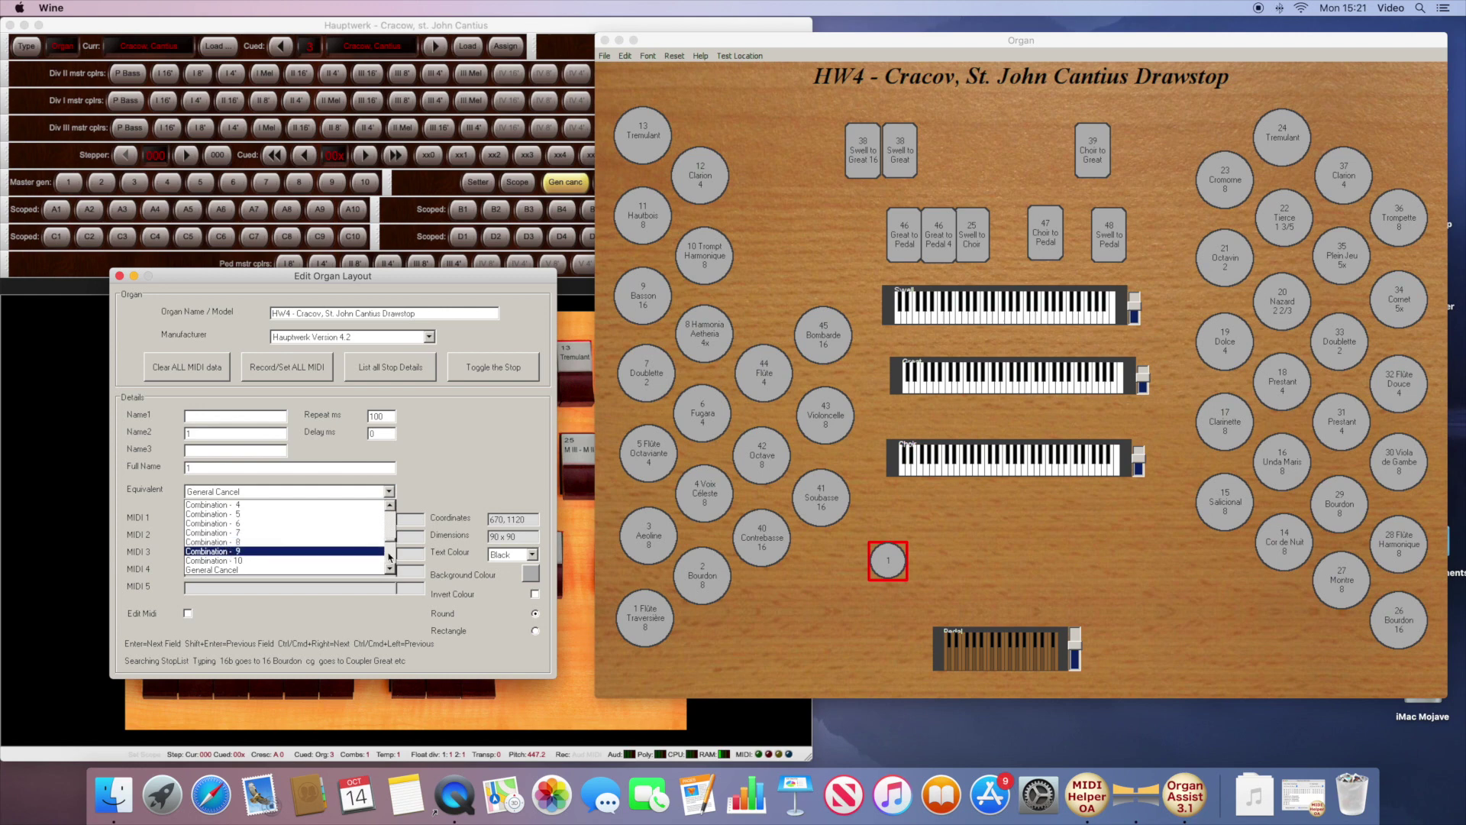
scroll(389, 557, down, 3)
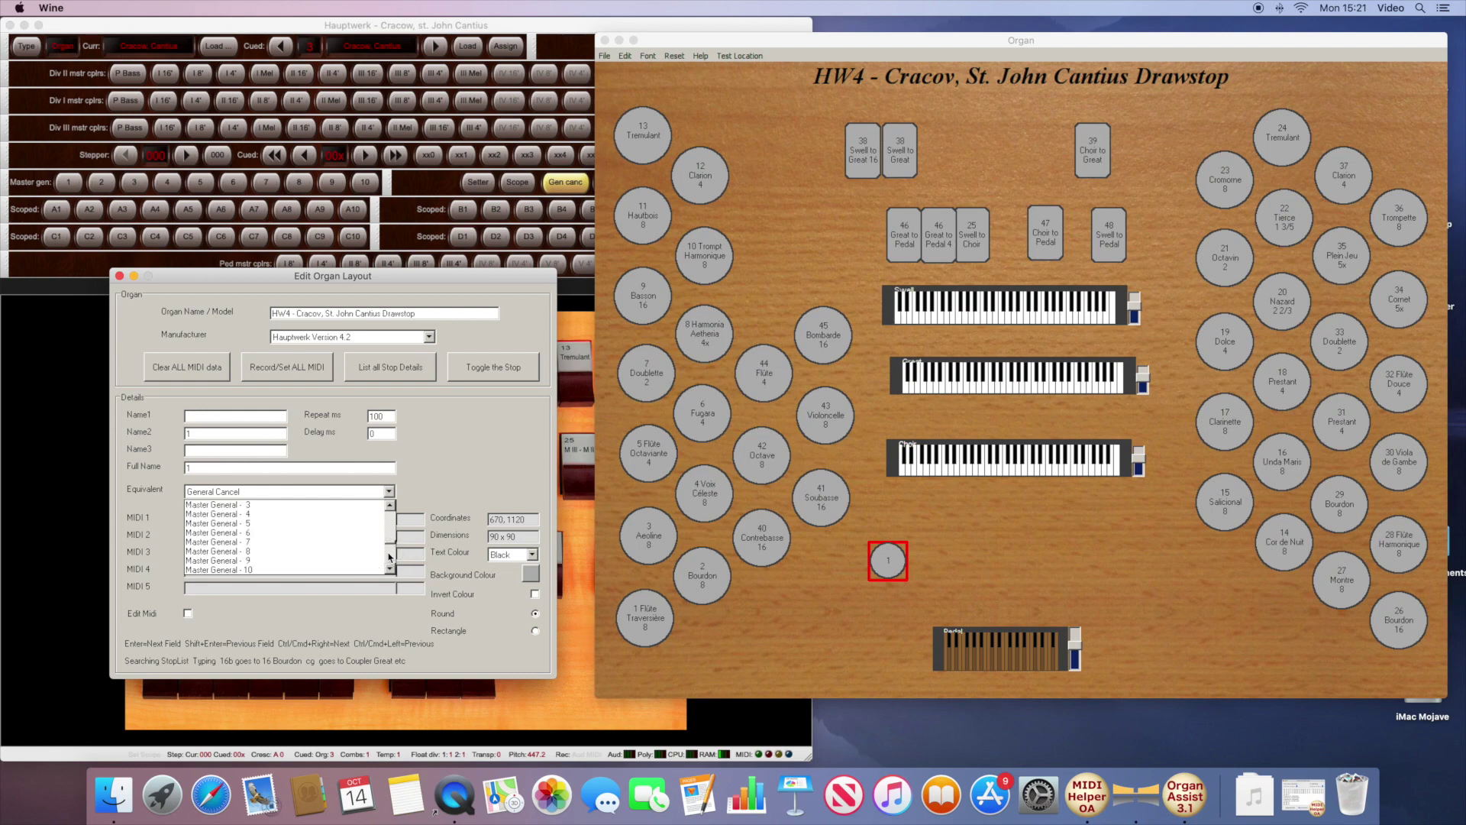
scroll(389, 557, down, 5)
scroll(389, 509, up, 4)
click(290, 536)
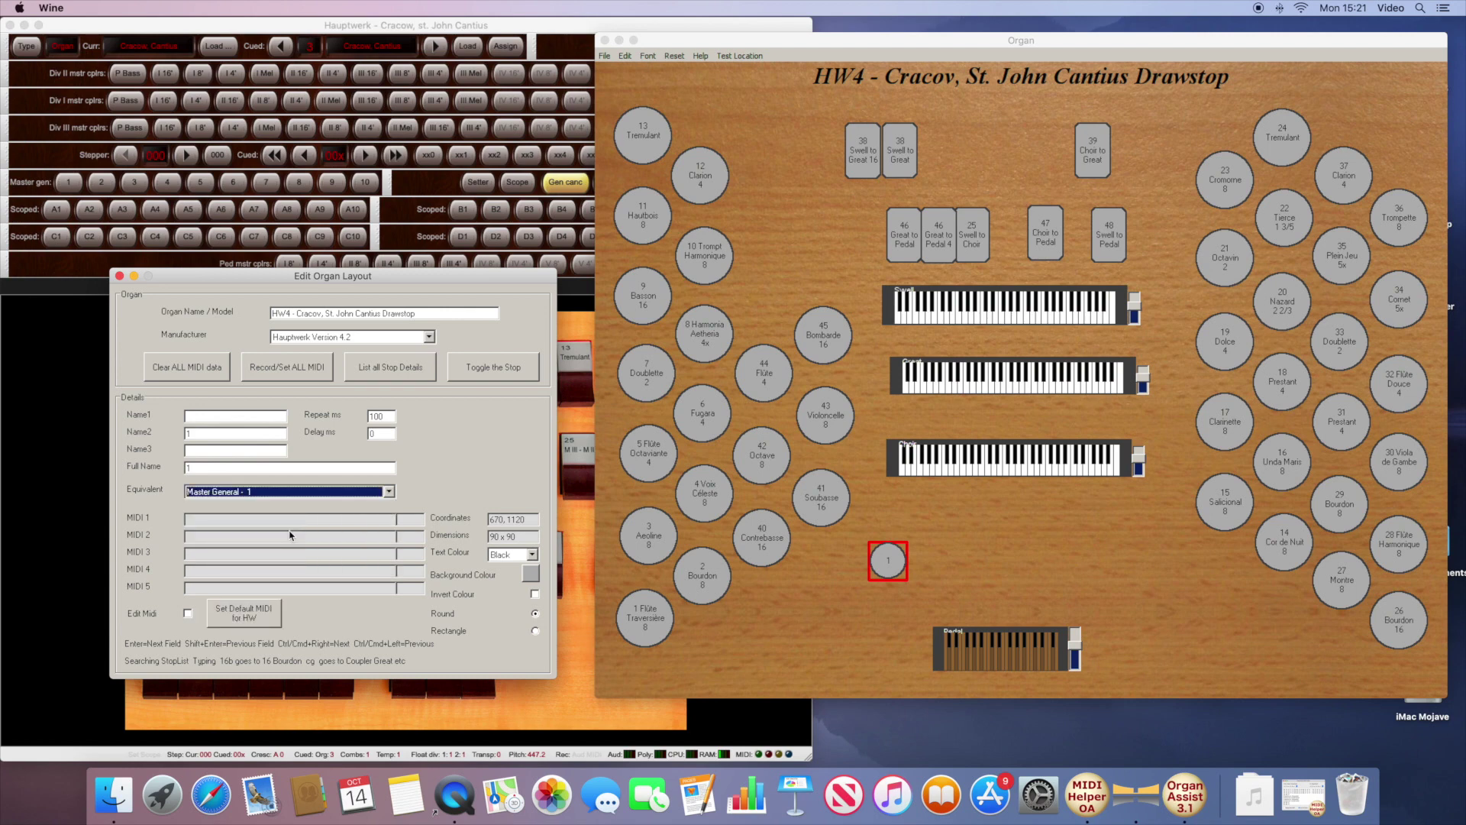
click(259, 616)
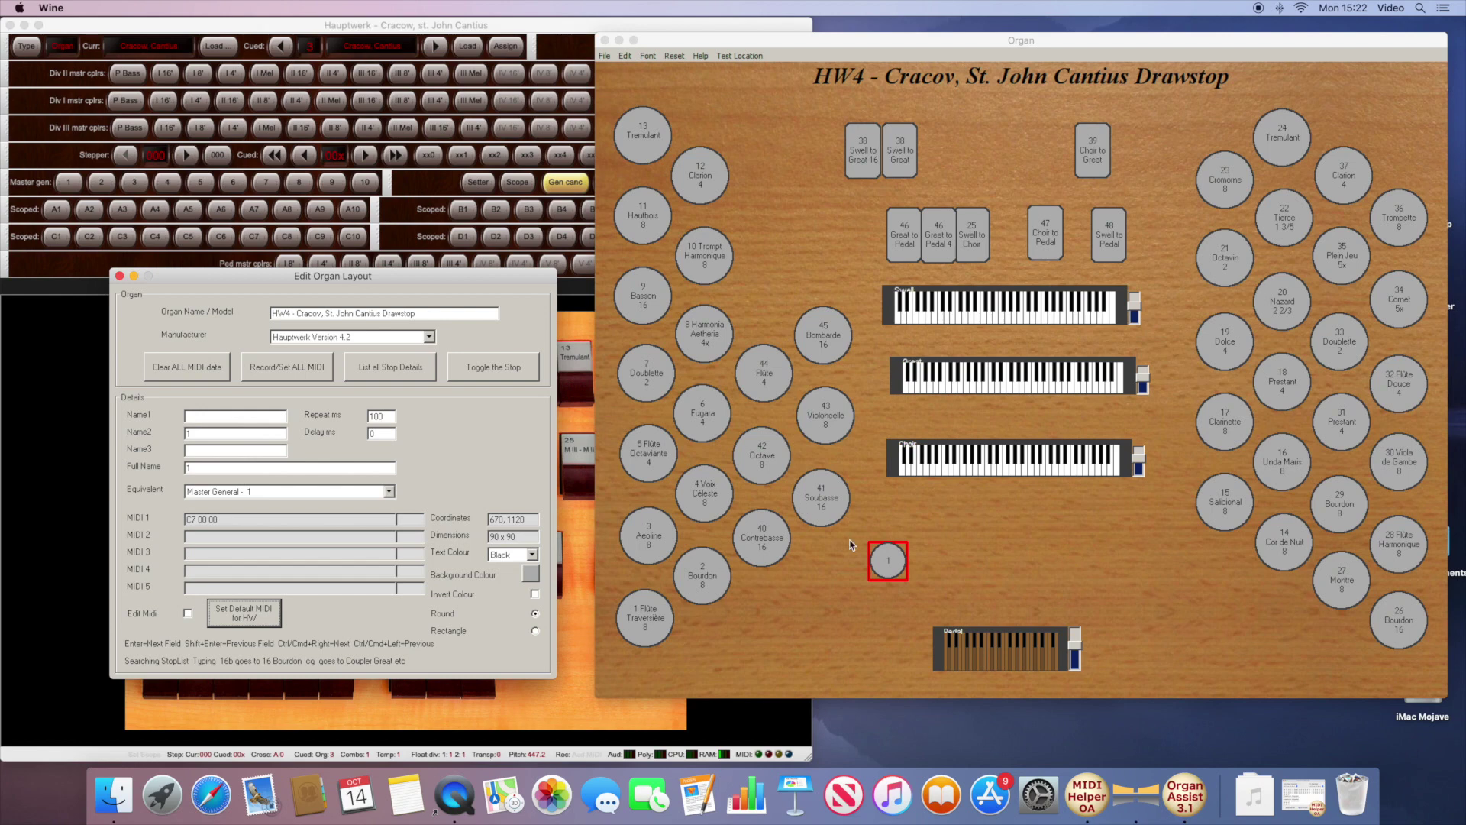
Step: Nudge piston 1 into place and add general pistons 2 and 3 beside it
drag(871, 550, 867, 577)
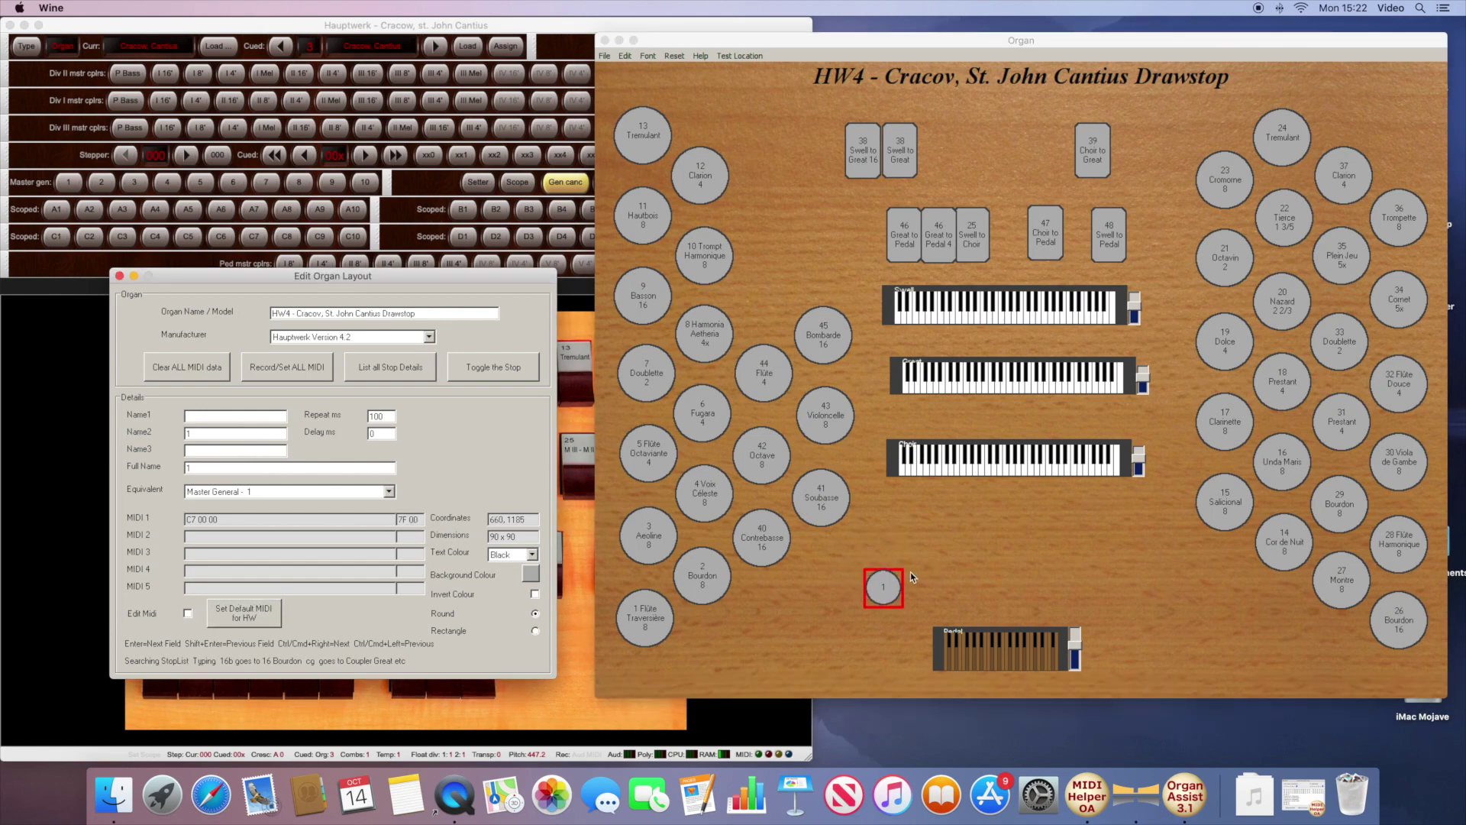
right_click(911, 572)
click(941, 584)
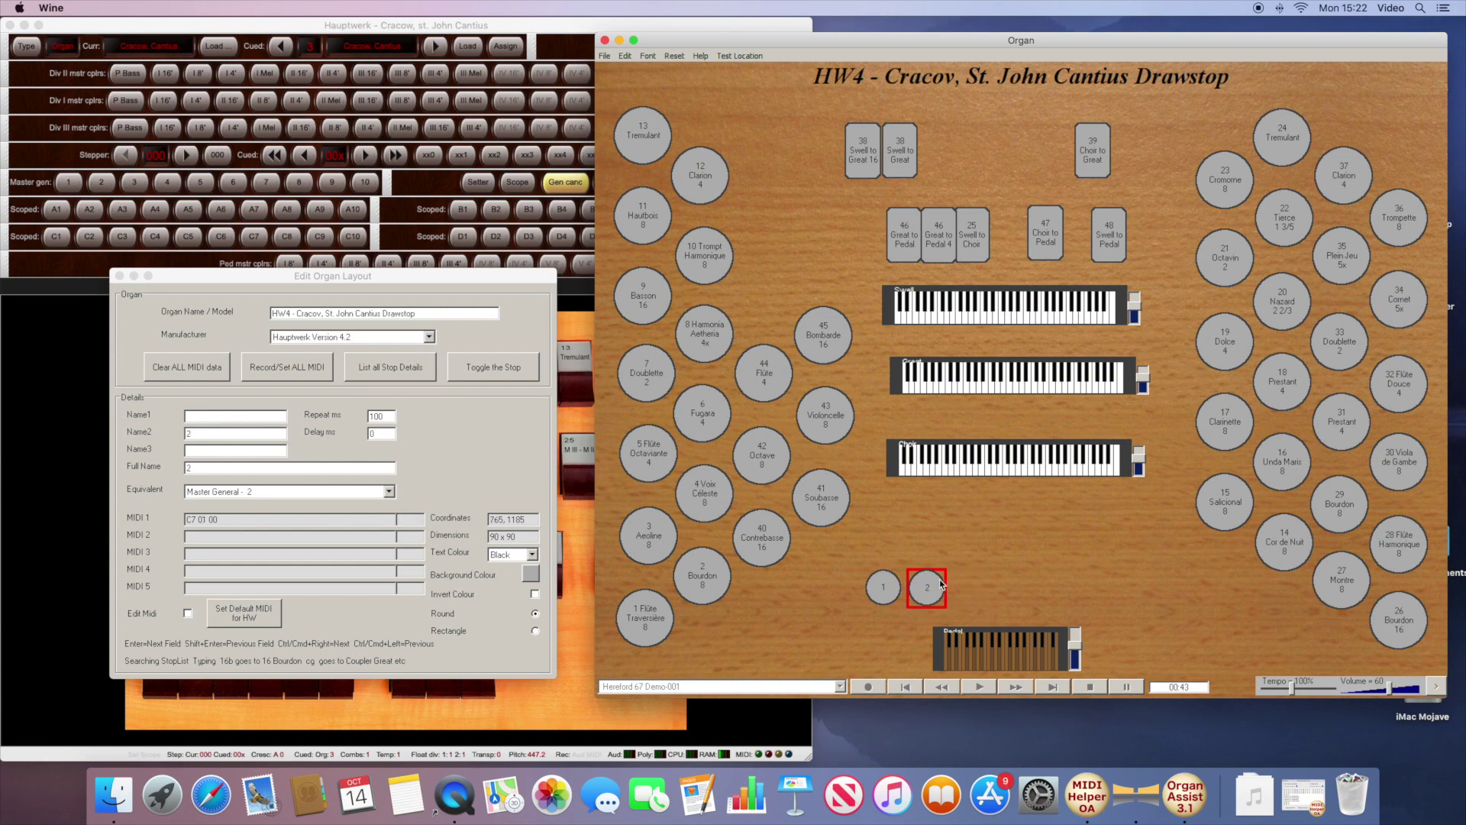
drag(912, 572, 907, 570)
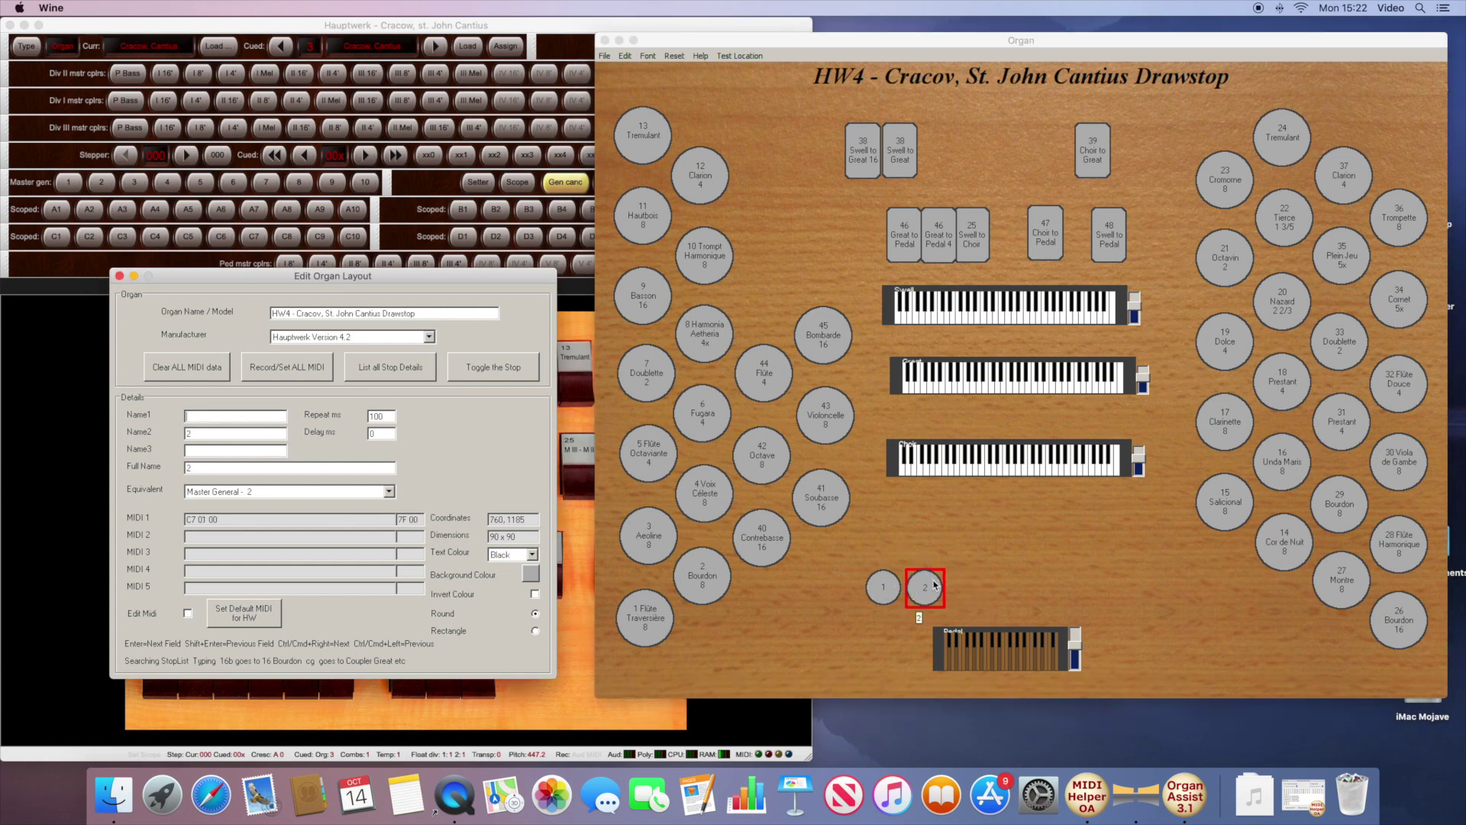
right_click(961, 570)
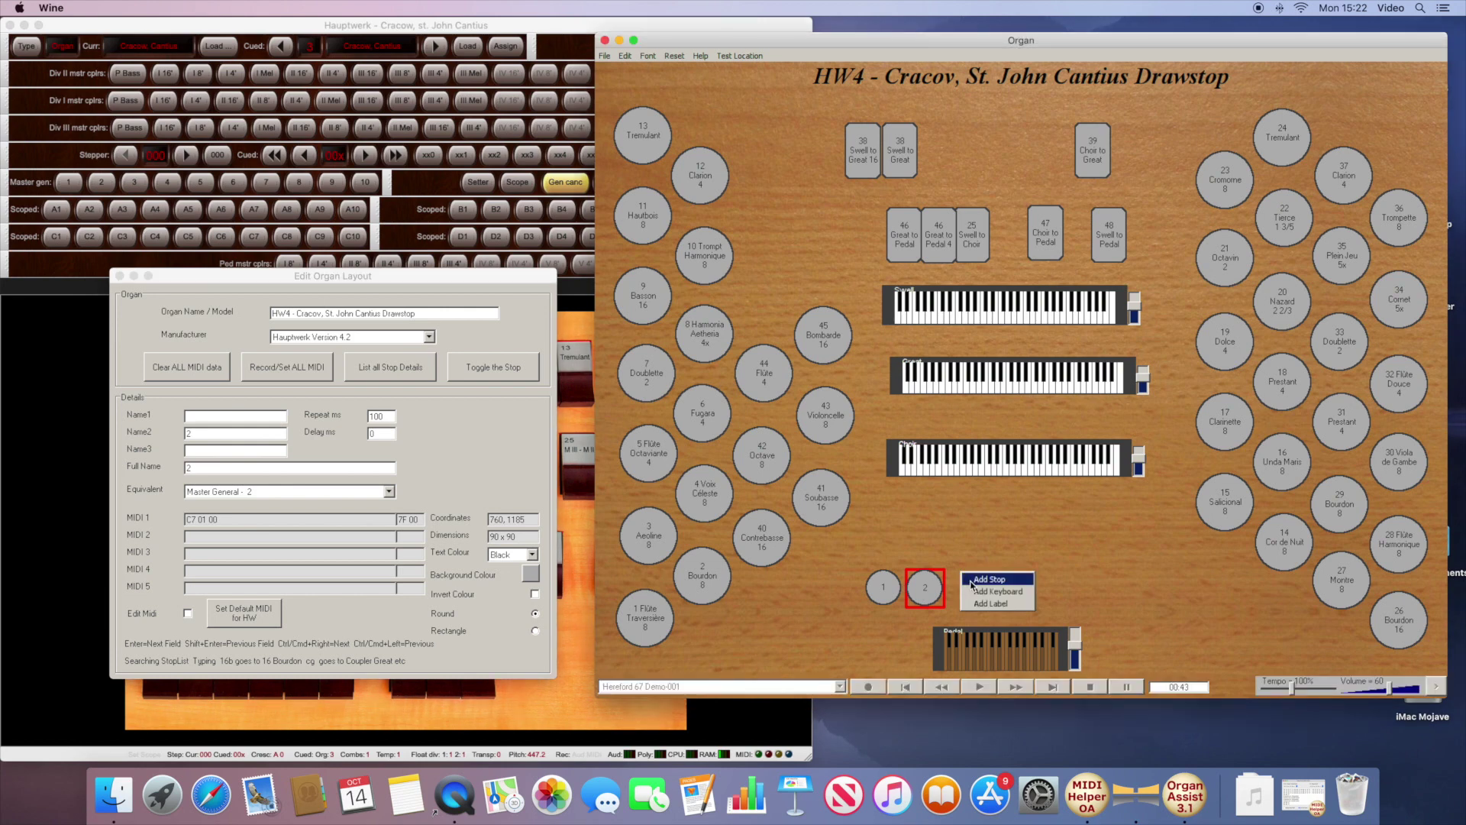
click(985, 578)
Step: Add general pistons 4, 5 and 6 to the row, aligning piston 6 with the others
right_click(1015, 567)
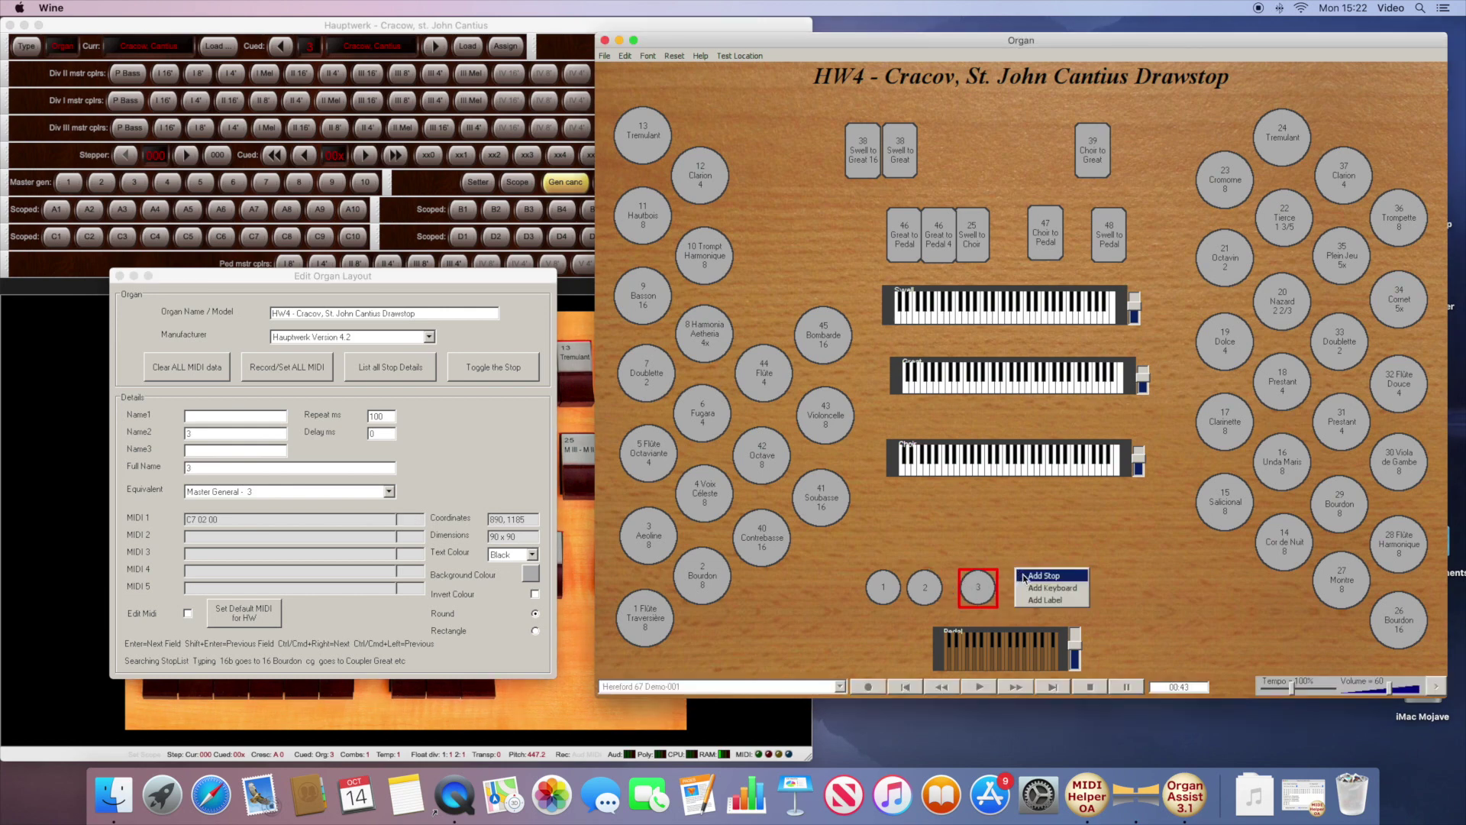
click(1046, 572)
right_click(1065, 573)
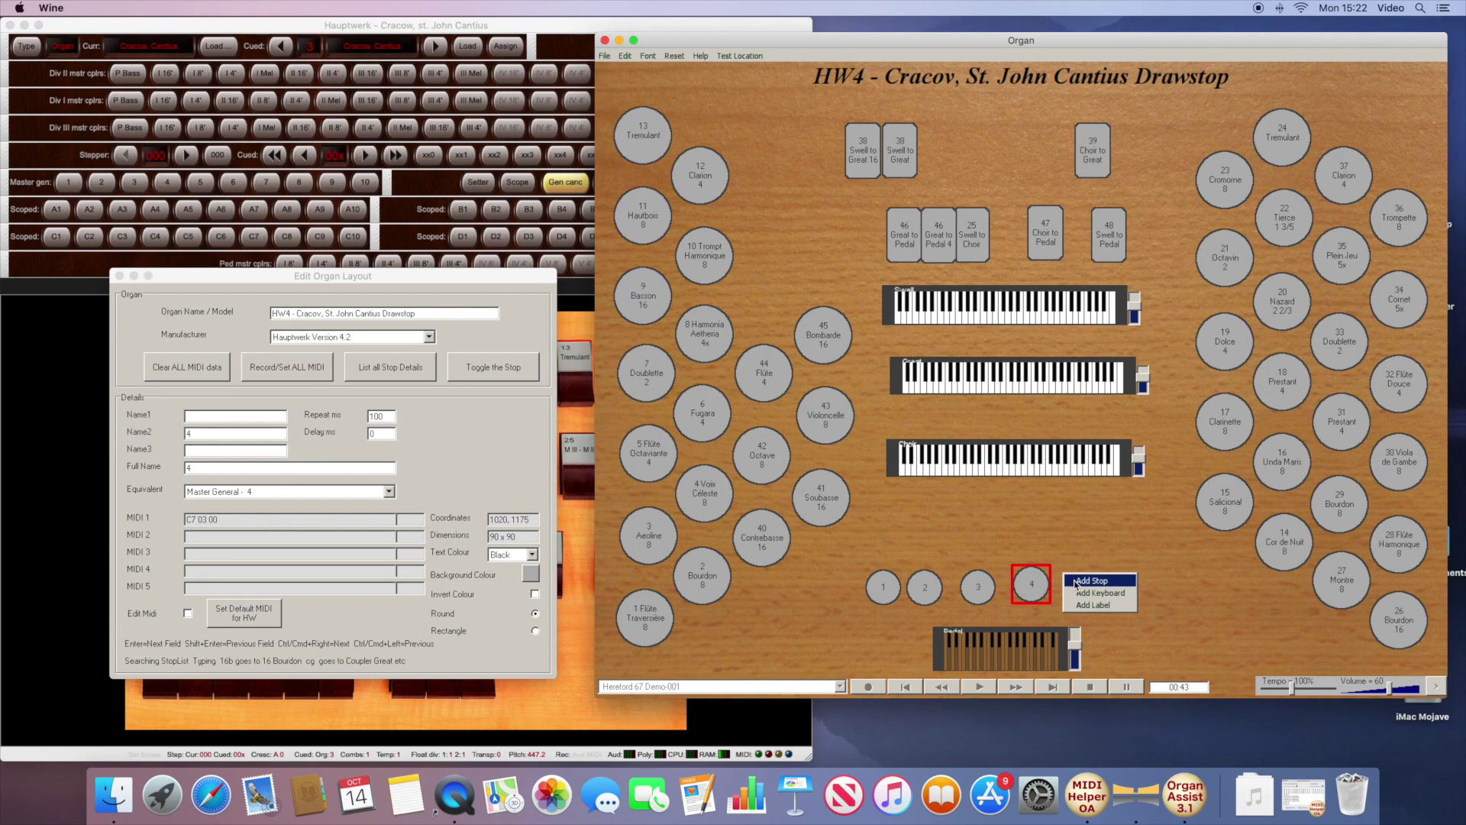
click(1095, 578)
right_click(1123, 574)
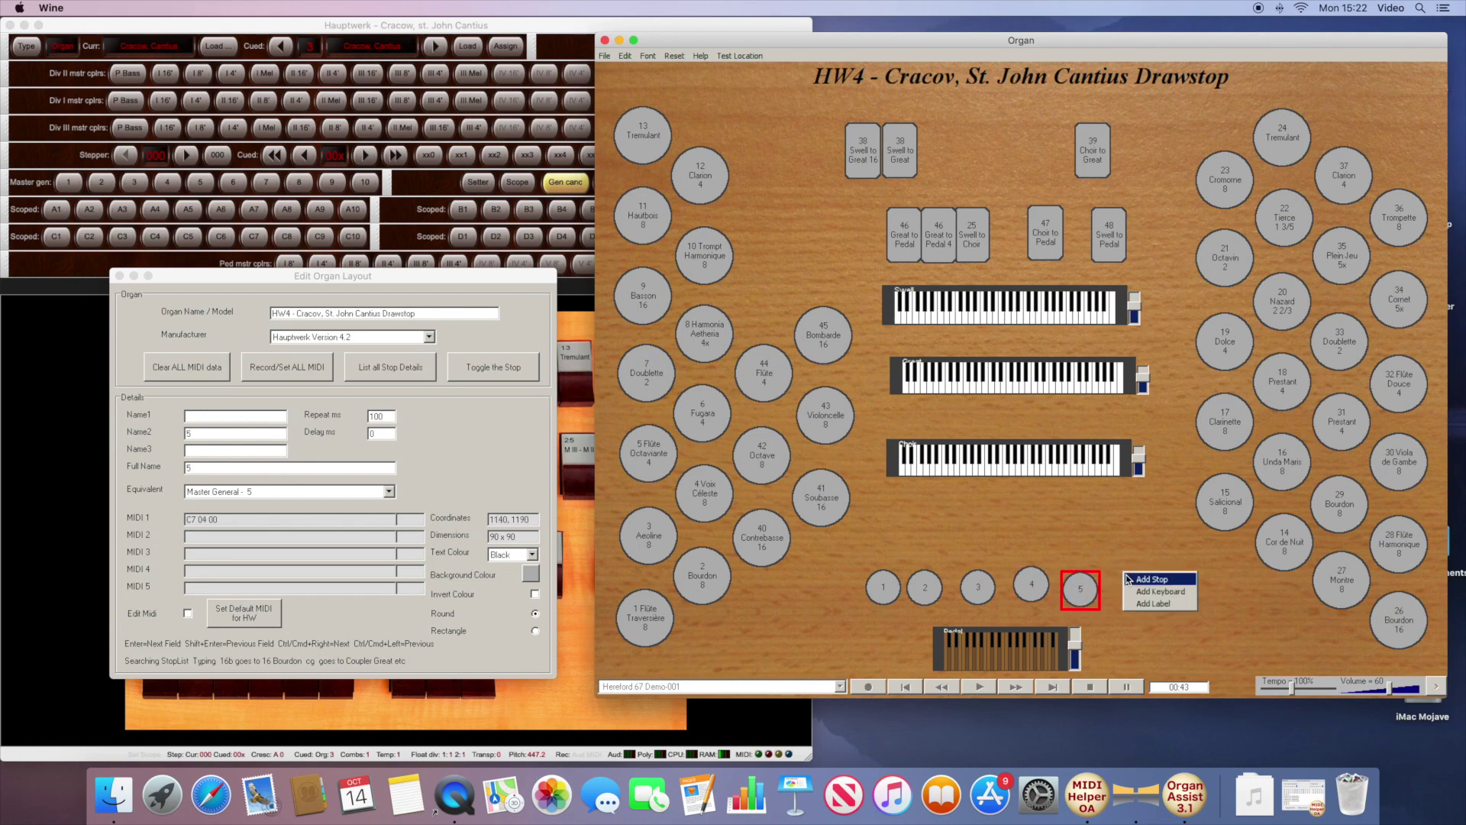
click(1130, 580)
drag(1123, 571, 1108, 568)
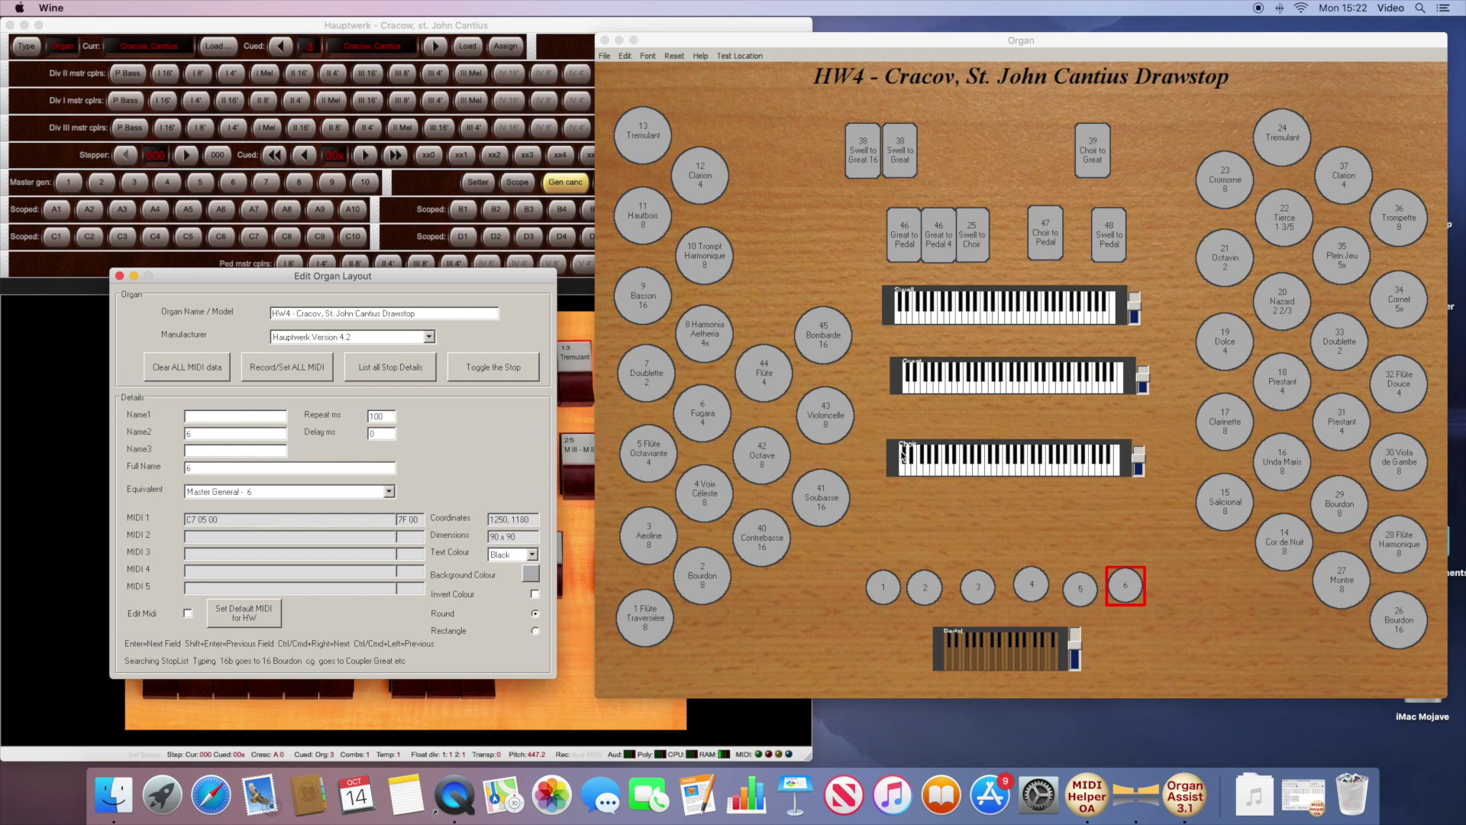
click(883, 593)
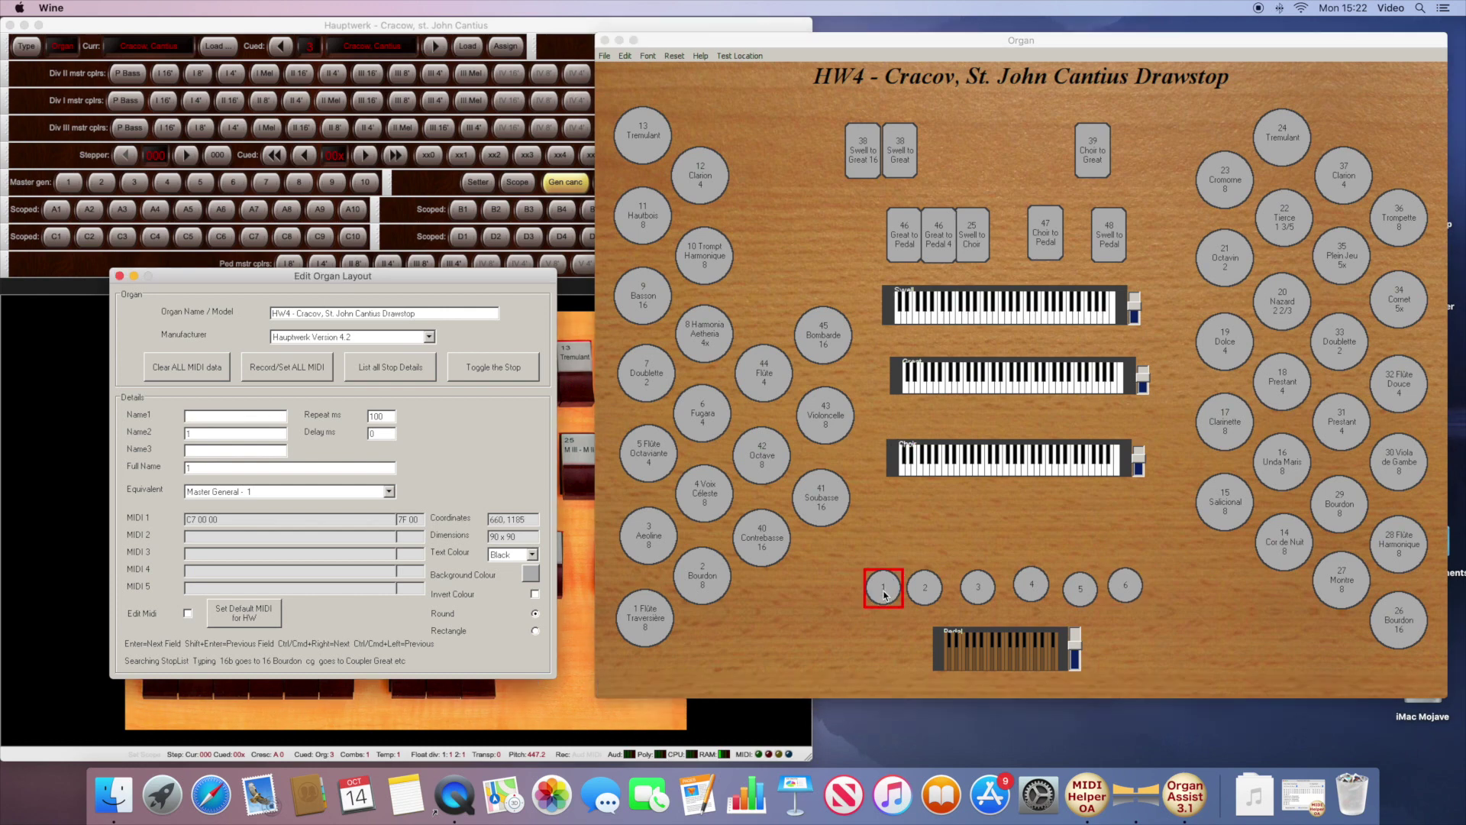
Step: Fire general pistons 1 and 4, confirming piston 4 draws Master General 4's stops
click(496, 381)
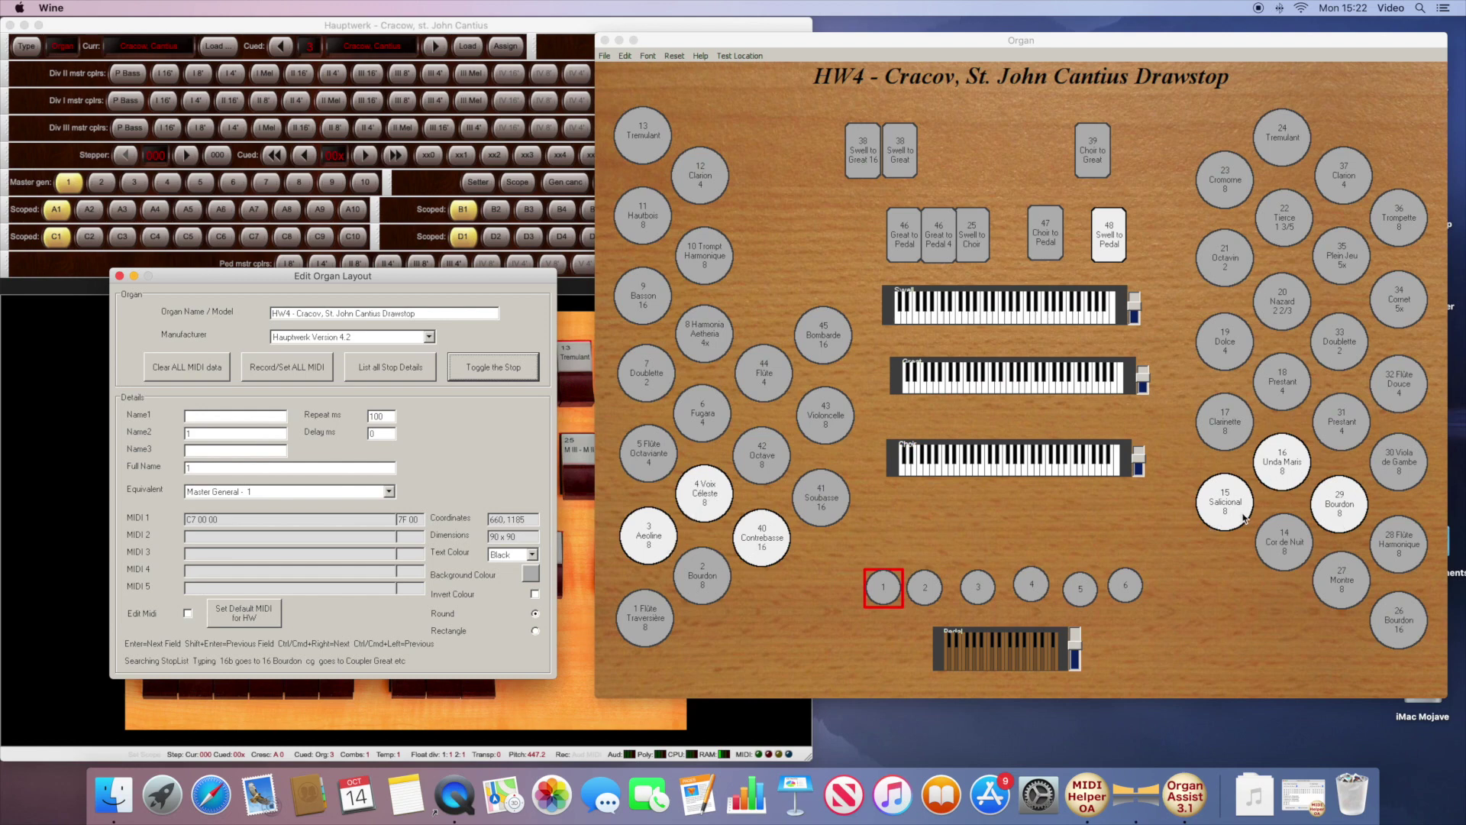
click(1031, 584)
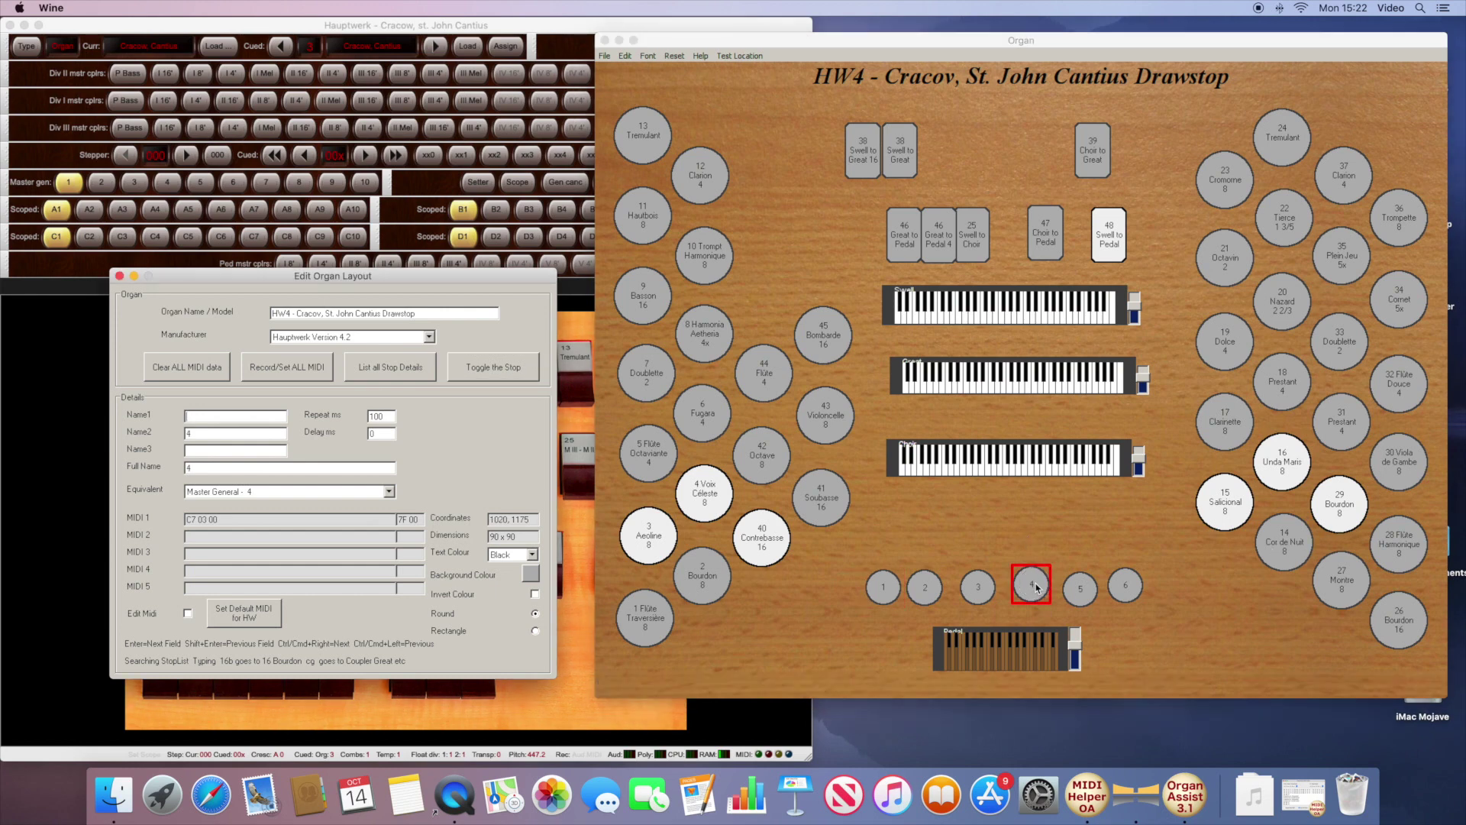
click(489, 378)
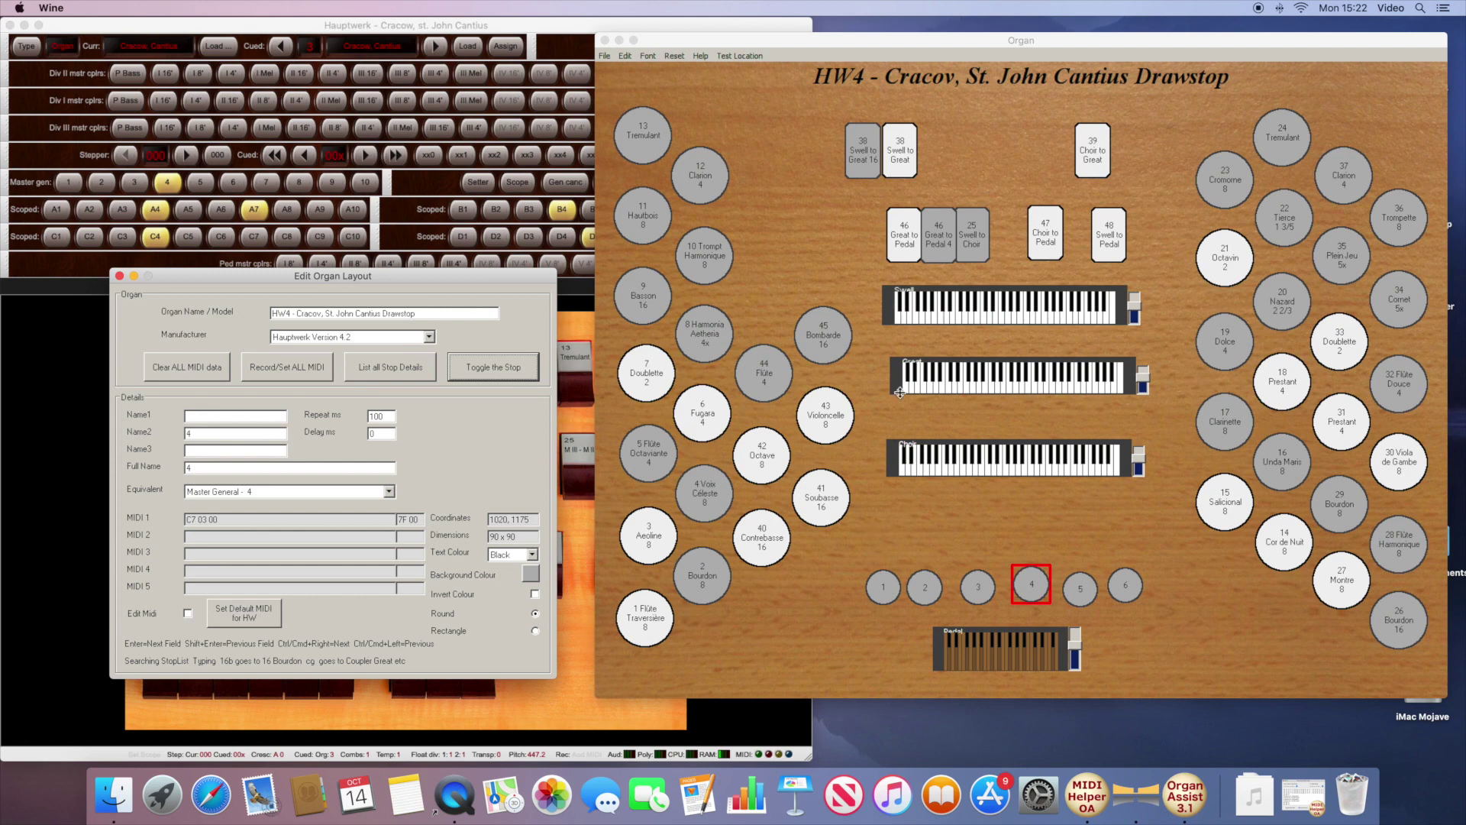
Step: Add a new round piston under the lowest keyboard and number it 1
right_click(890, 524)
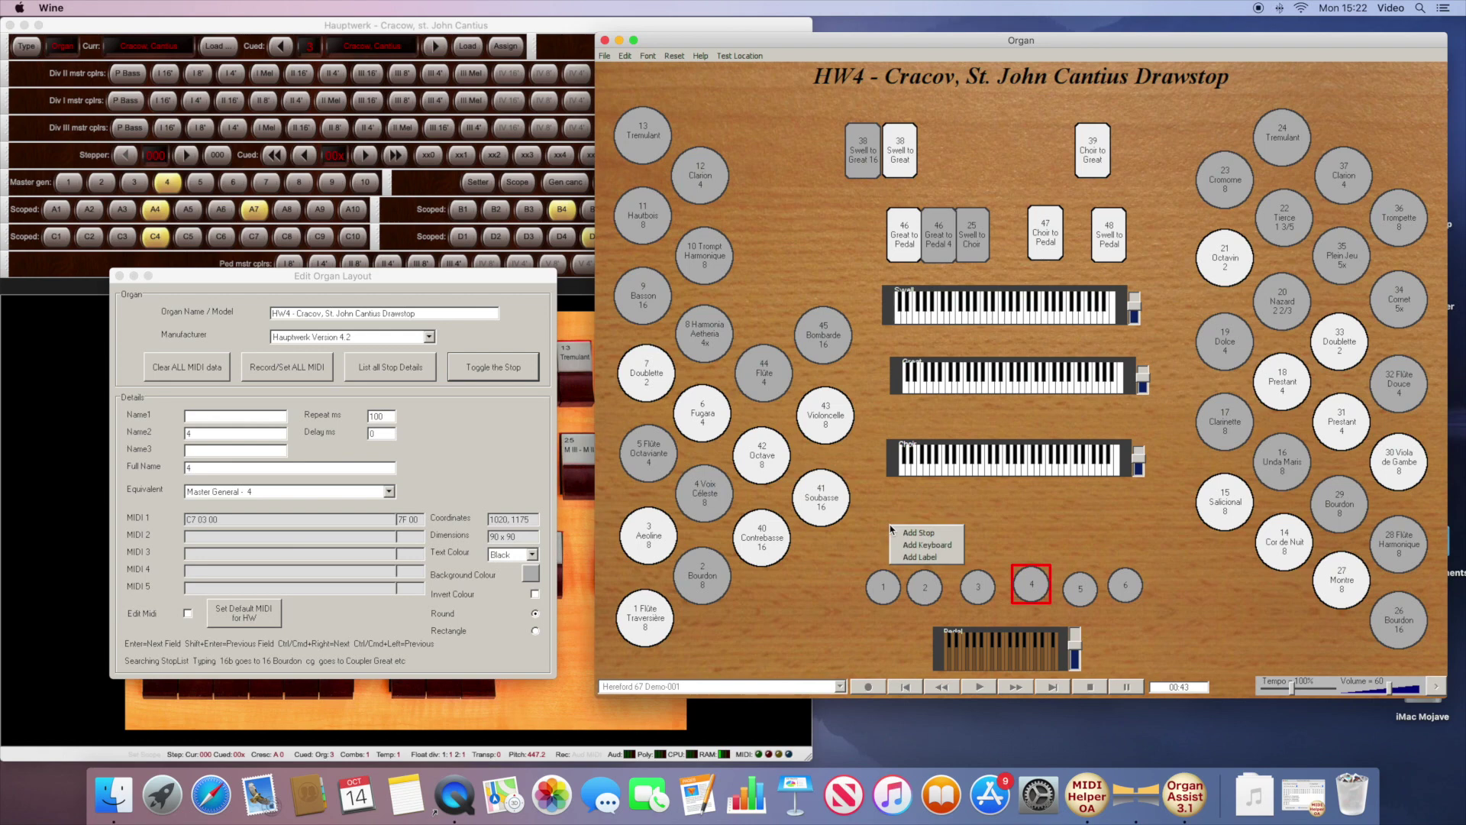
click(901, 528)
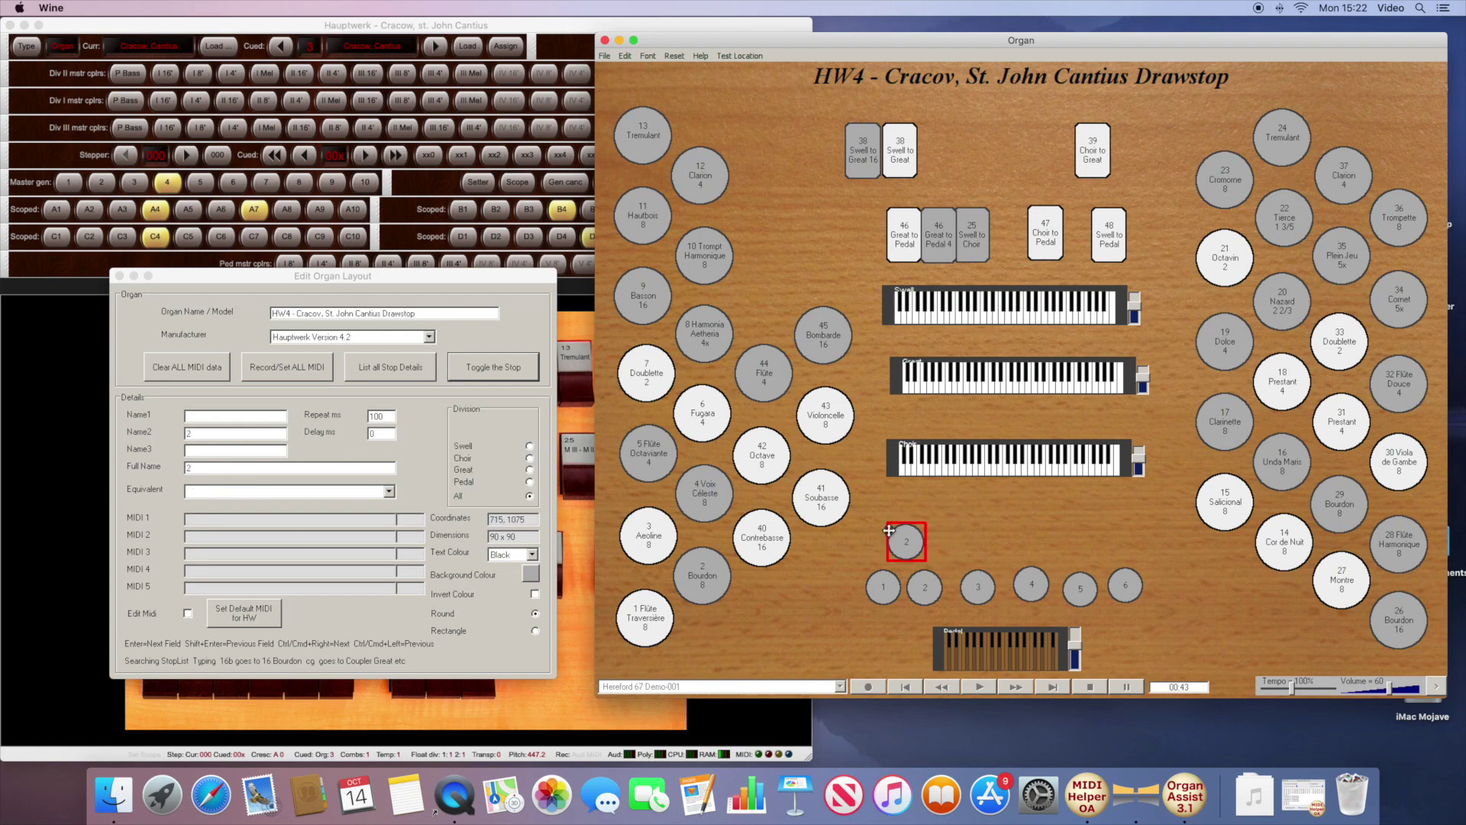
drag(902, 532, 894, 488)
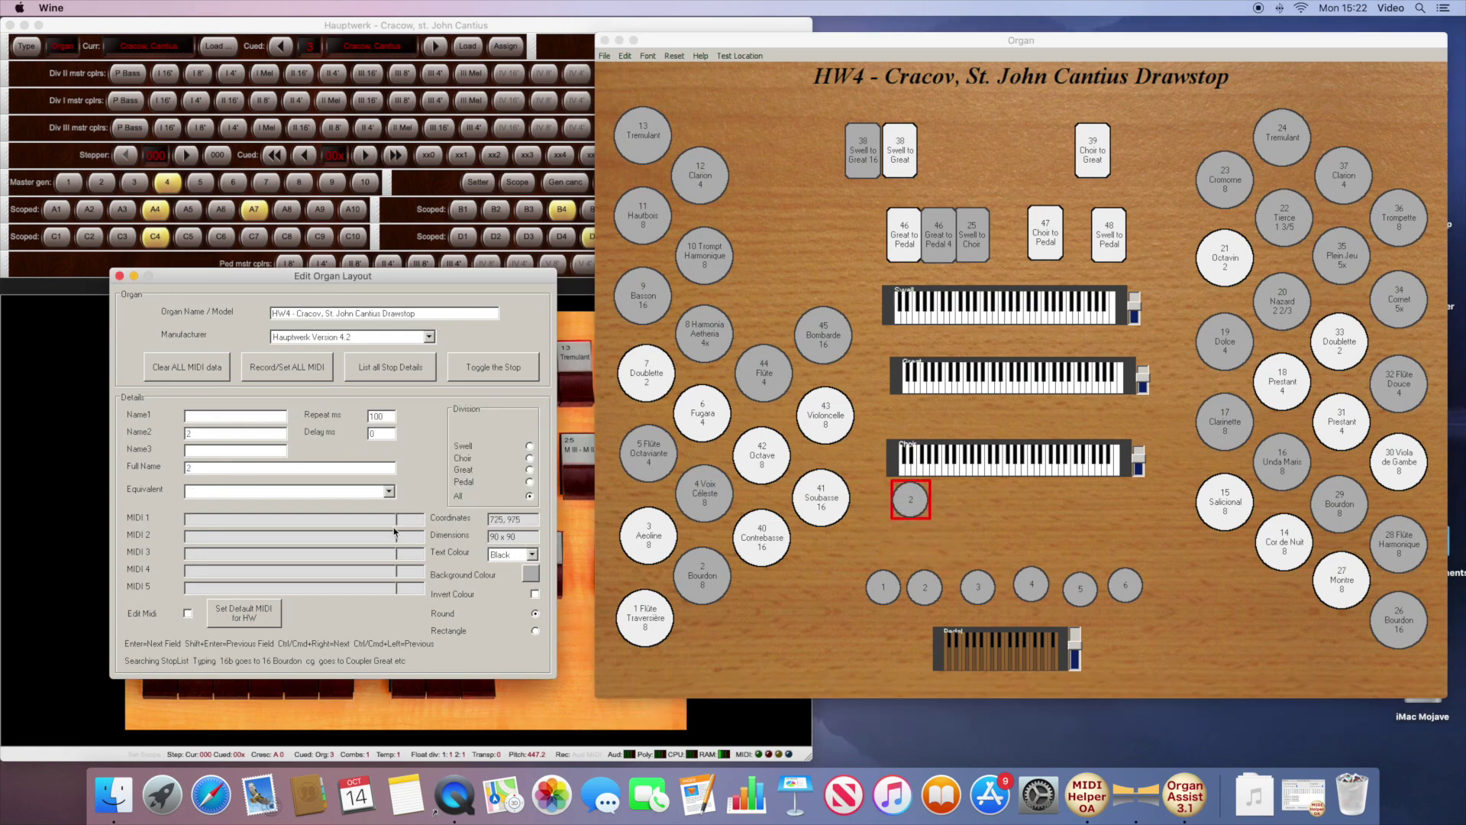
double_click(218, 435)
text(1)
key(Return)
key(Return)
key(Return)
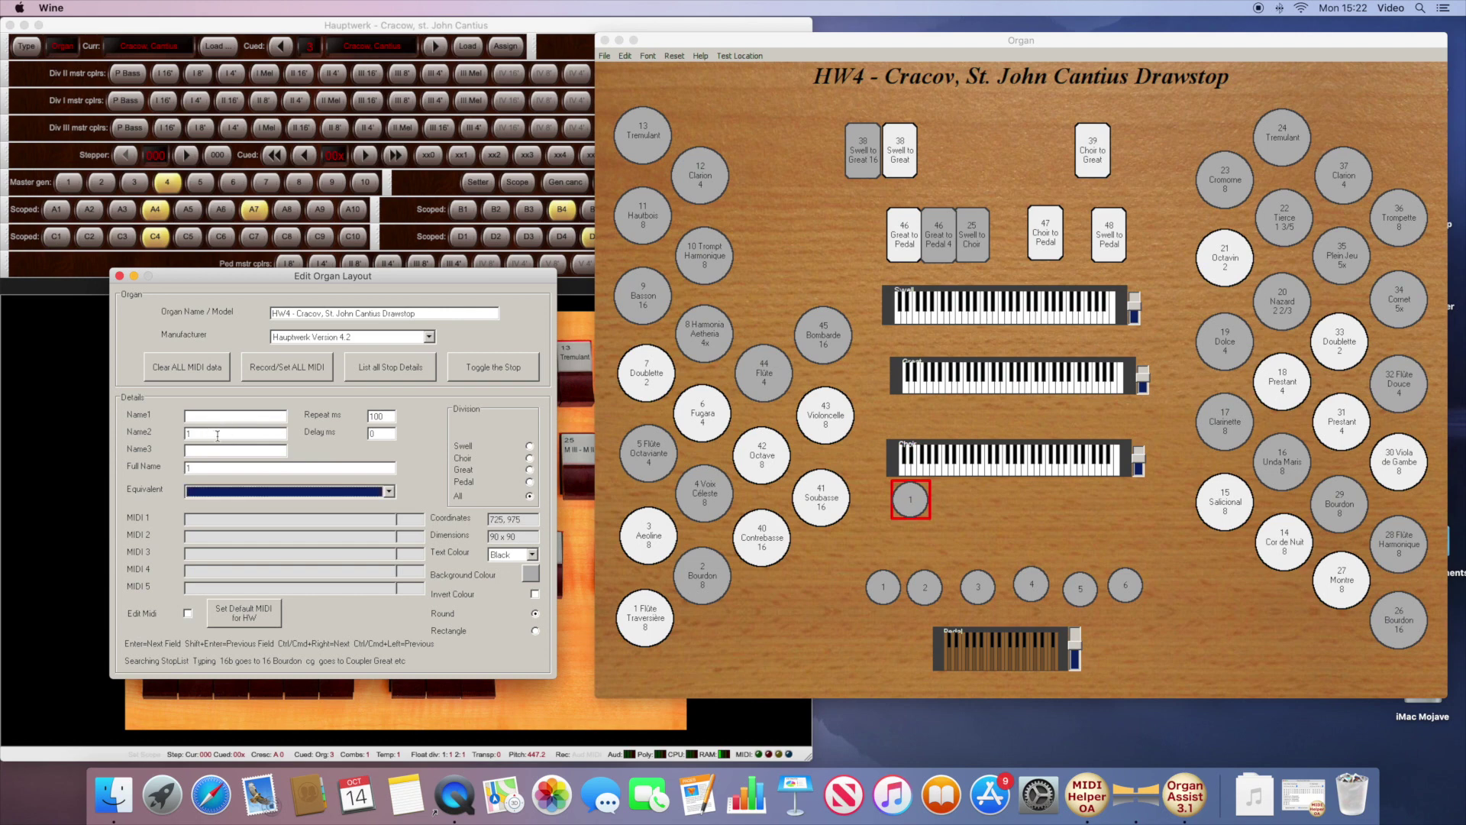
Step: Link piston 1 to Master Scoped - 1 with default Hauptwerk MIDI and place it between the lower keyboards
click(278, 493)
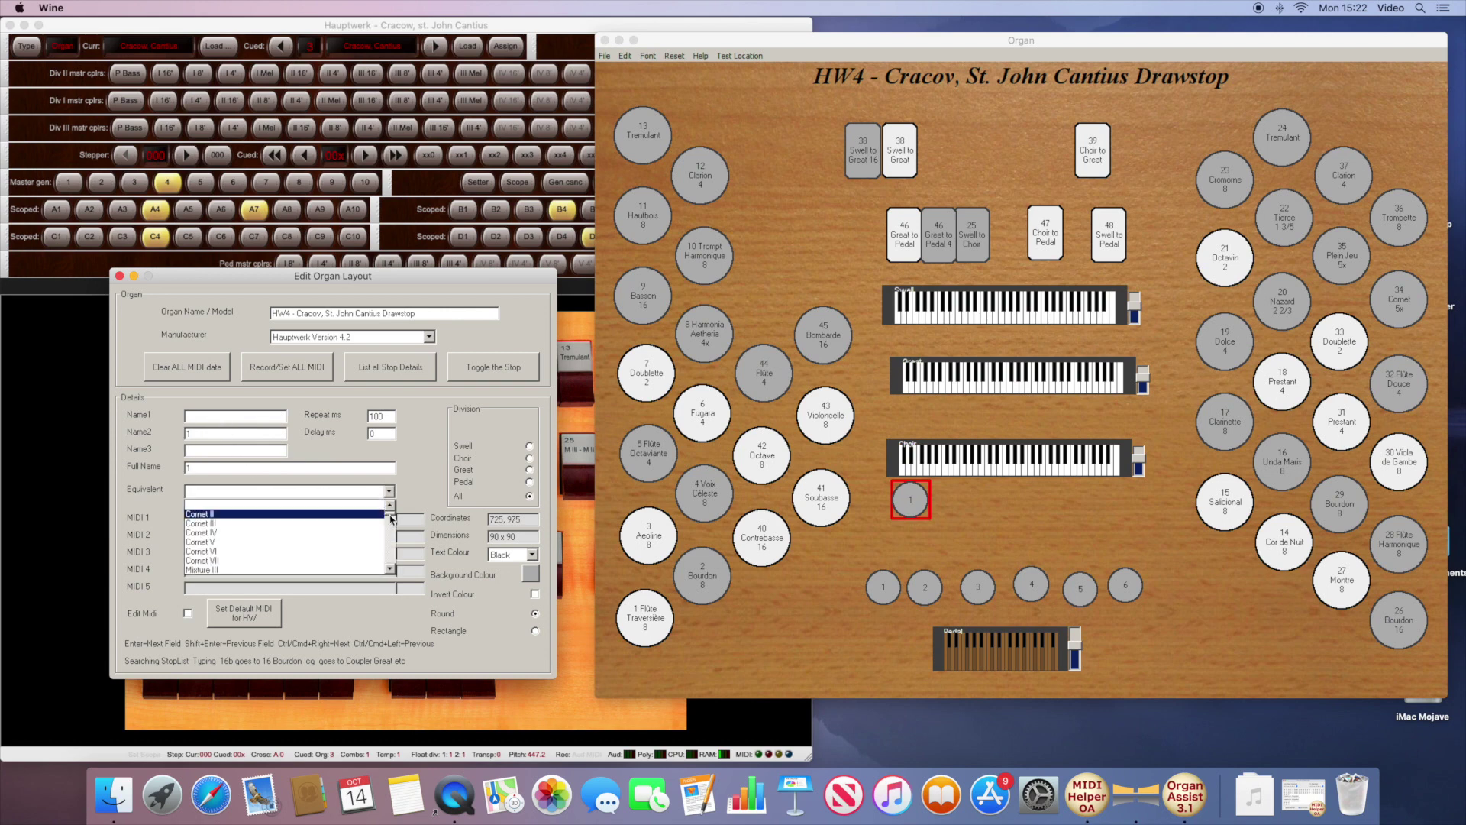
drag(392, 515, 394, 549)
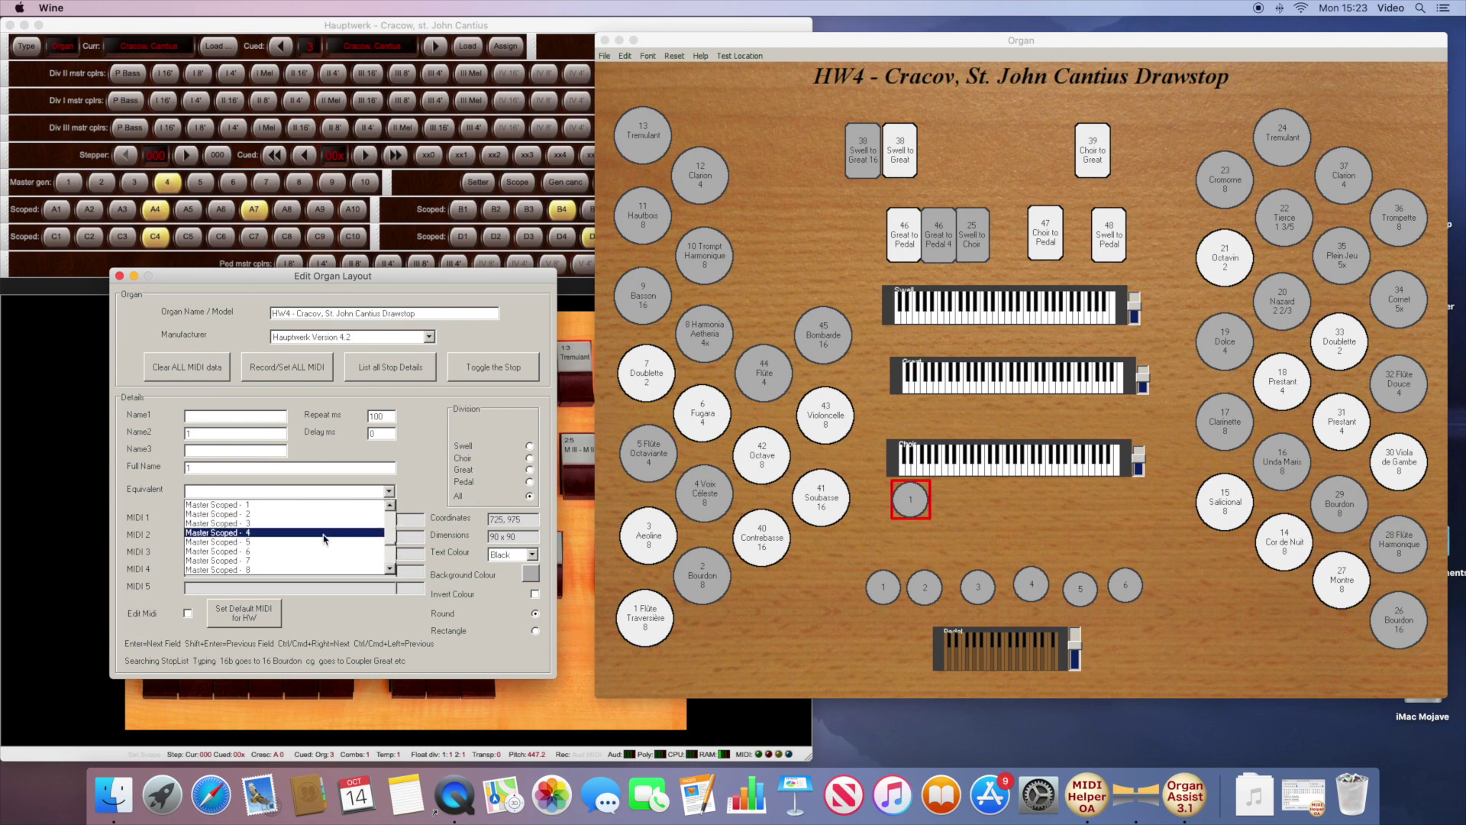
click(263, 506)
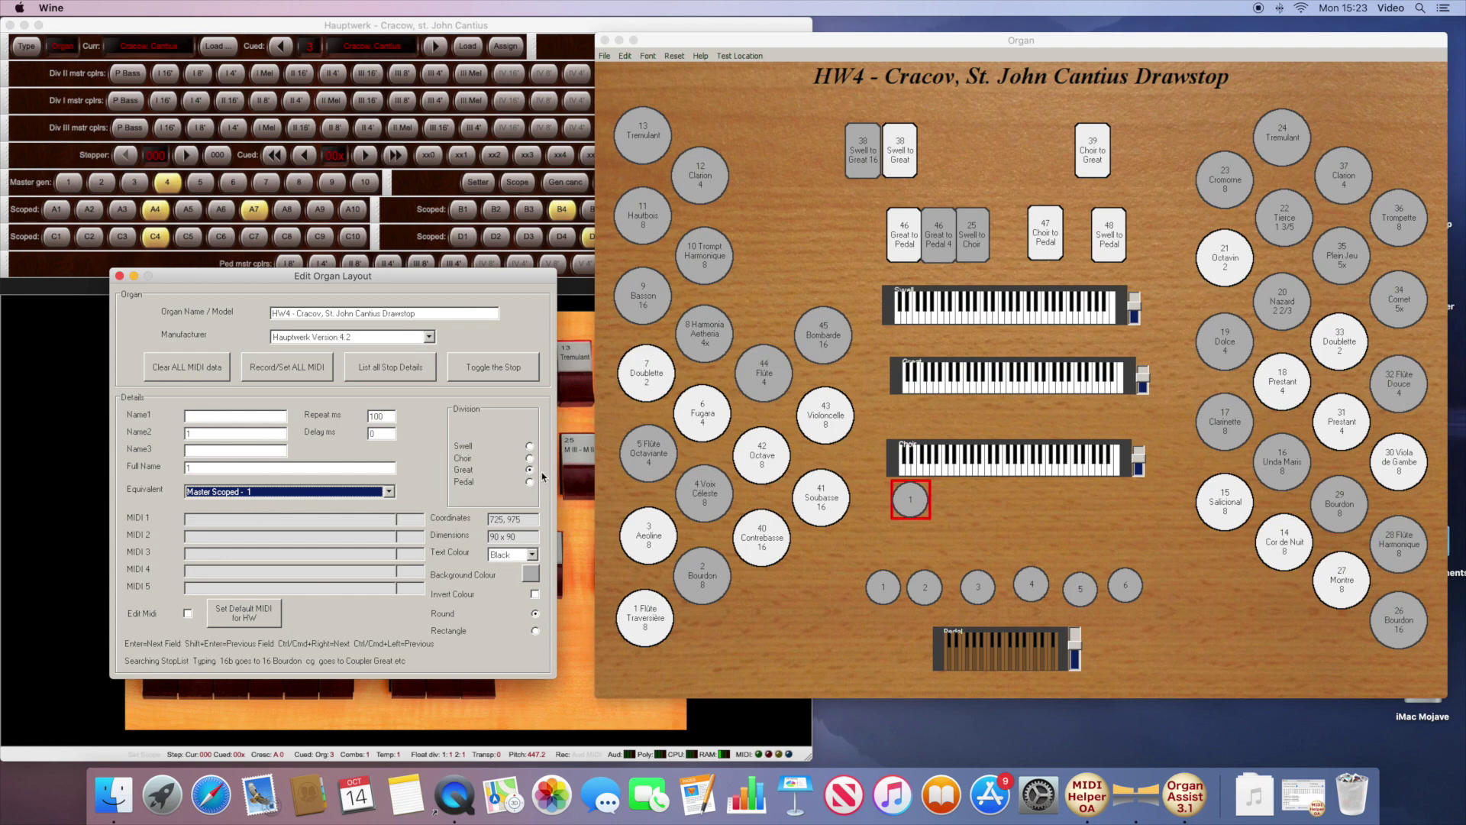
click(268, 617)
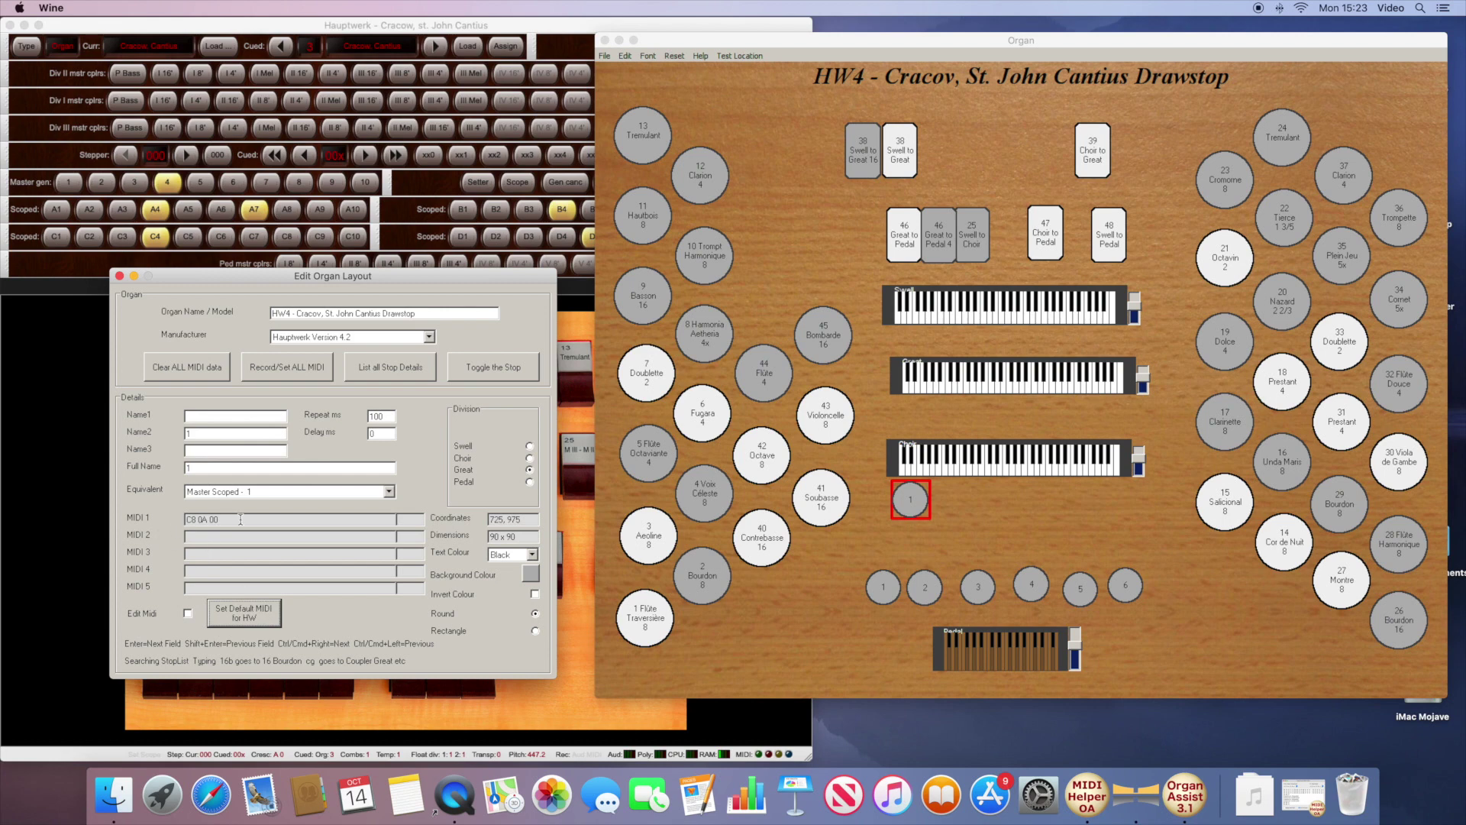
click(902, 493)
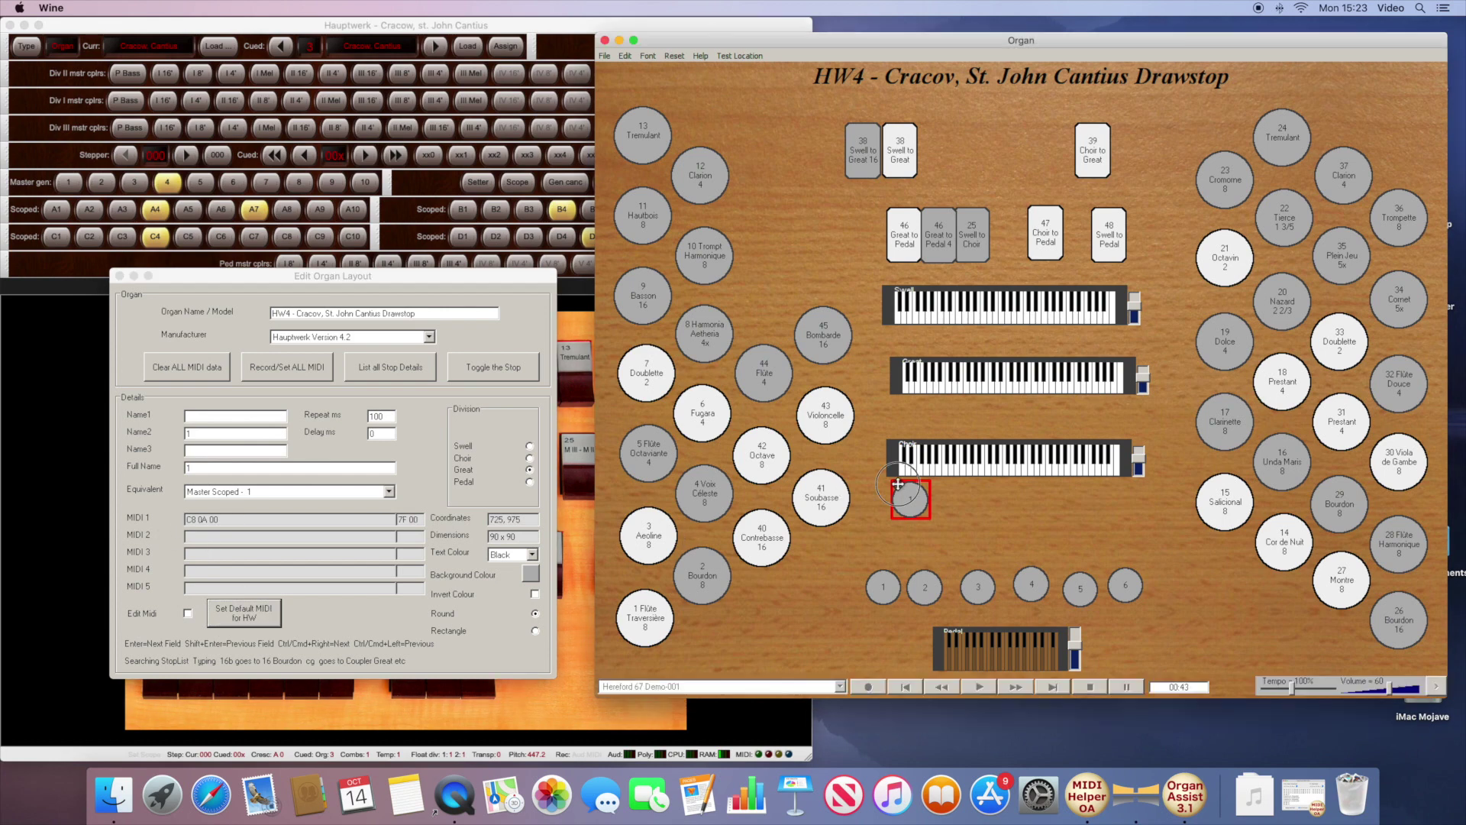
drag(903, 493, 902, 403)
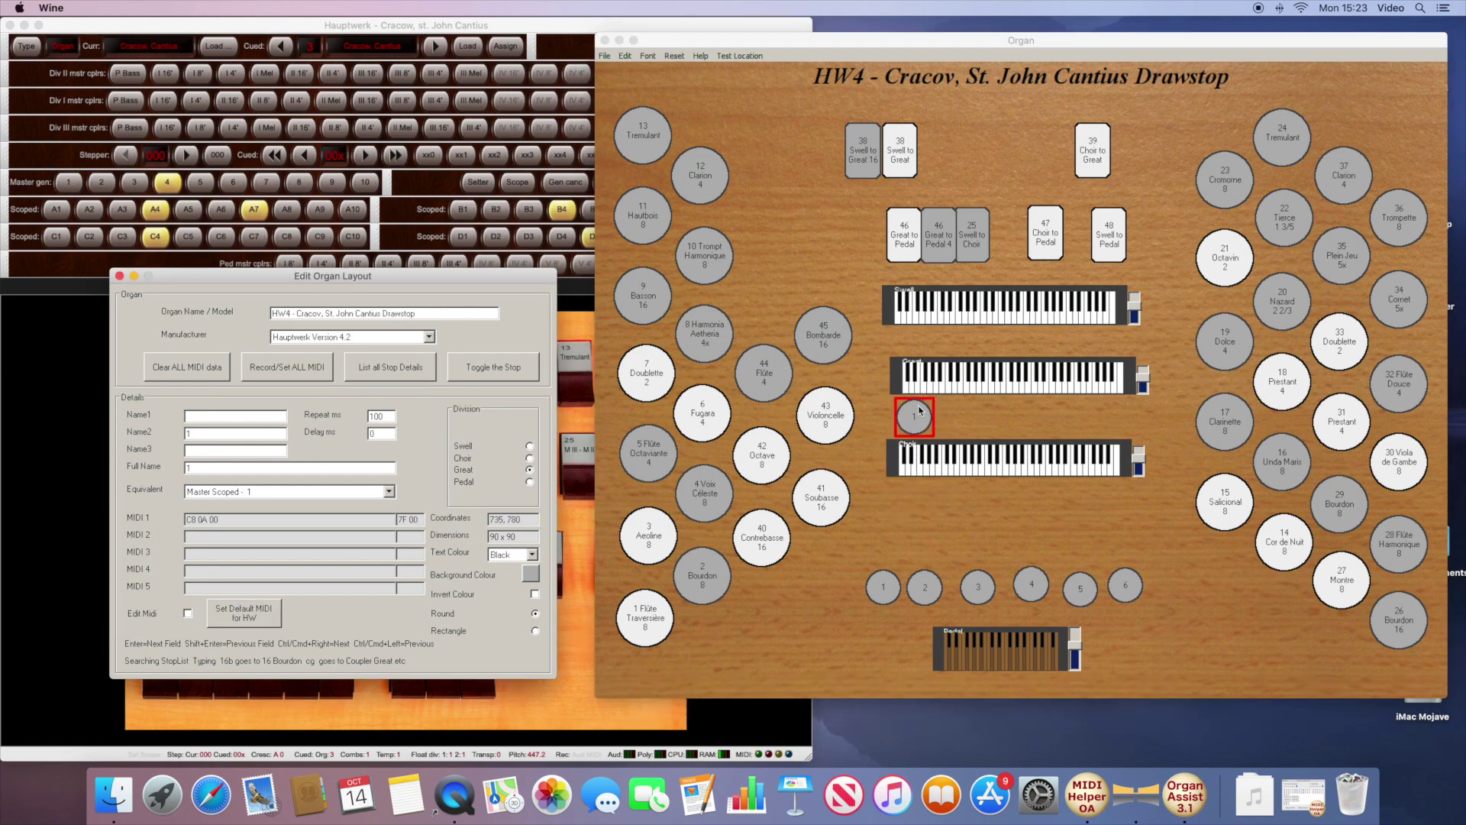
Step: Add Great divisional pistons 2 through 6 in a row beside piston 1
click(940, 406)
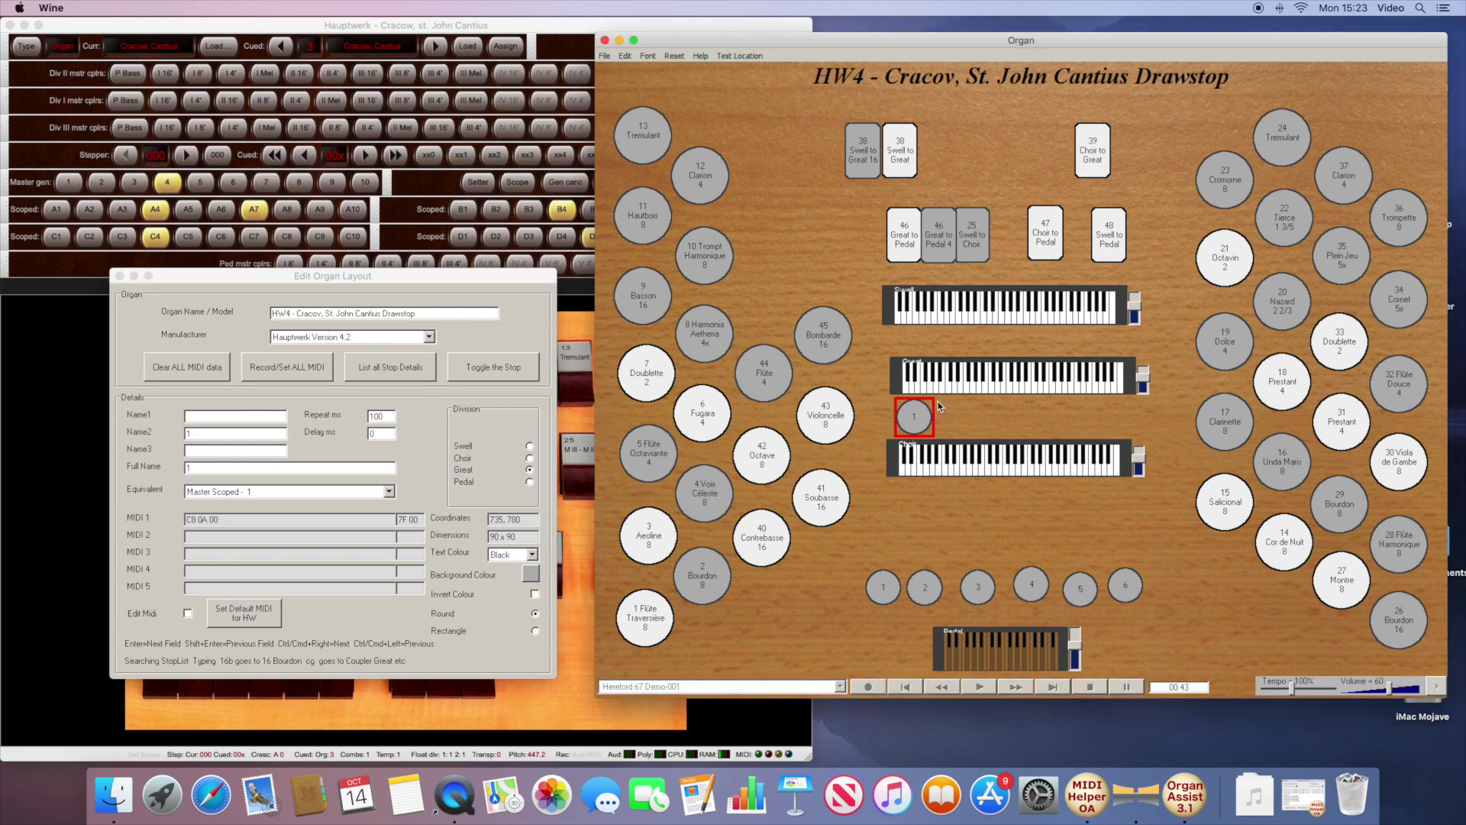
drag(940, 406, 965, 403)
click(980, 405)
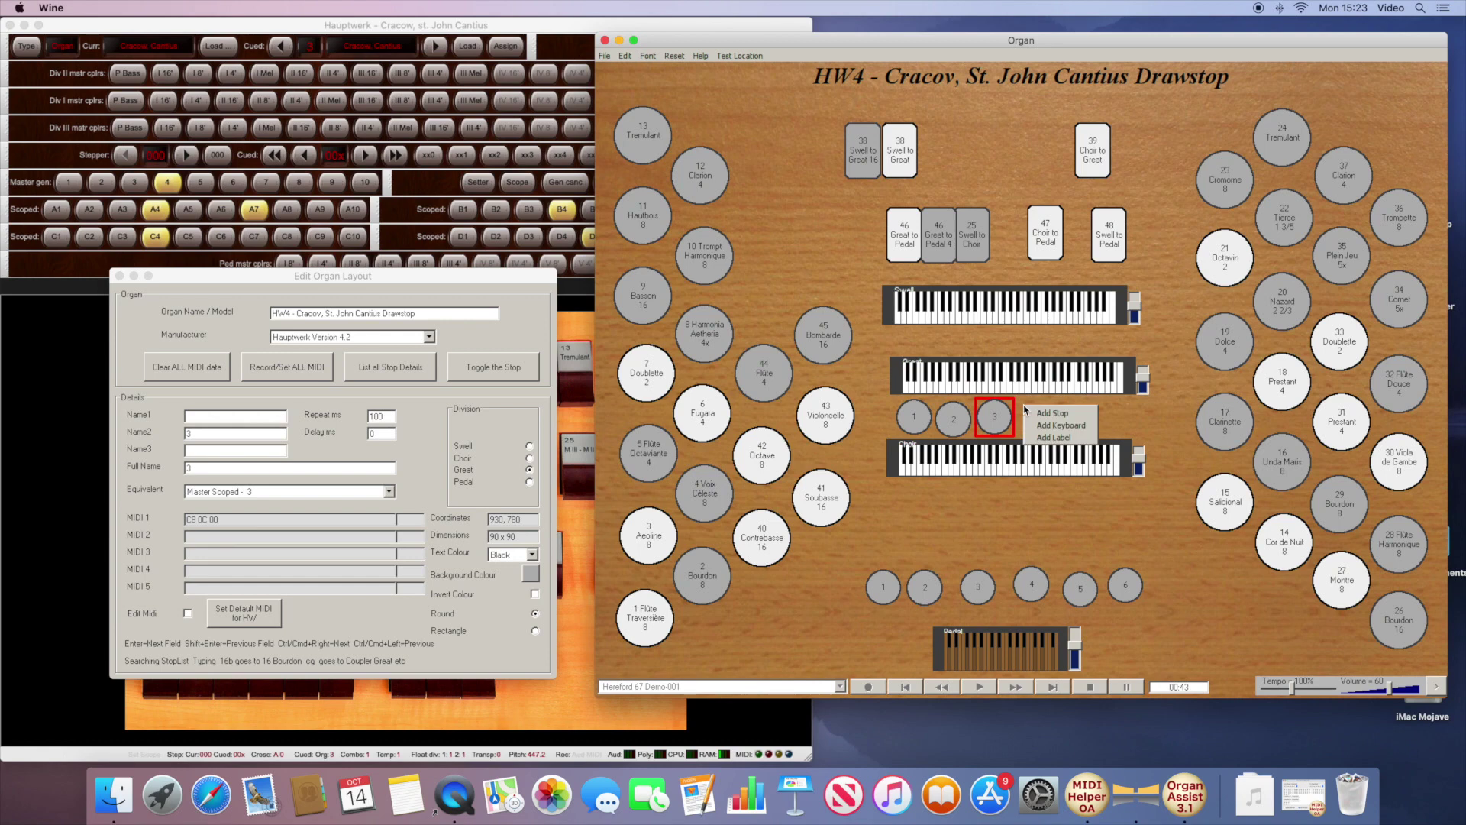
click(1023, 404)
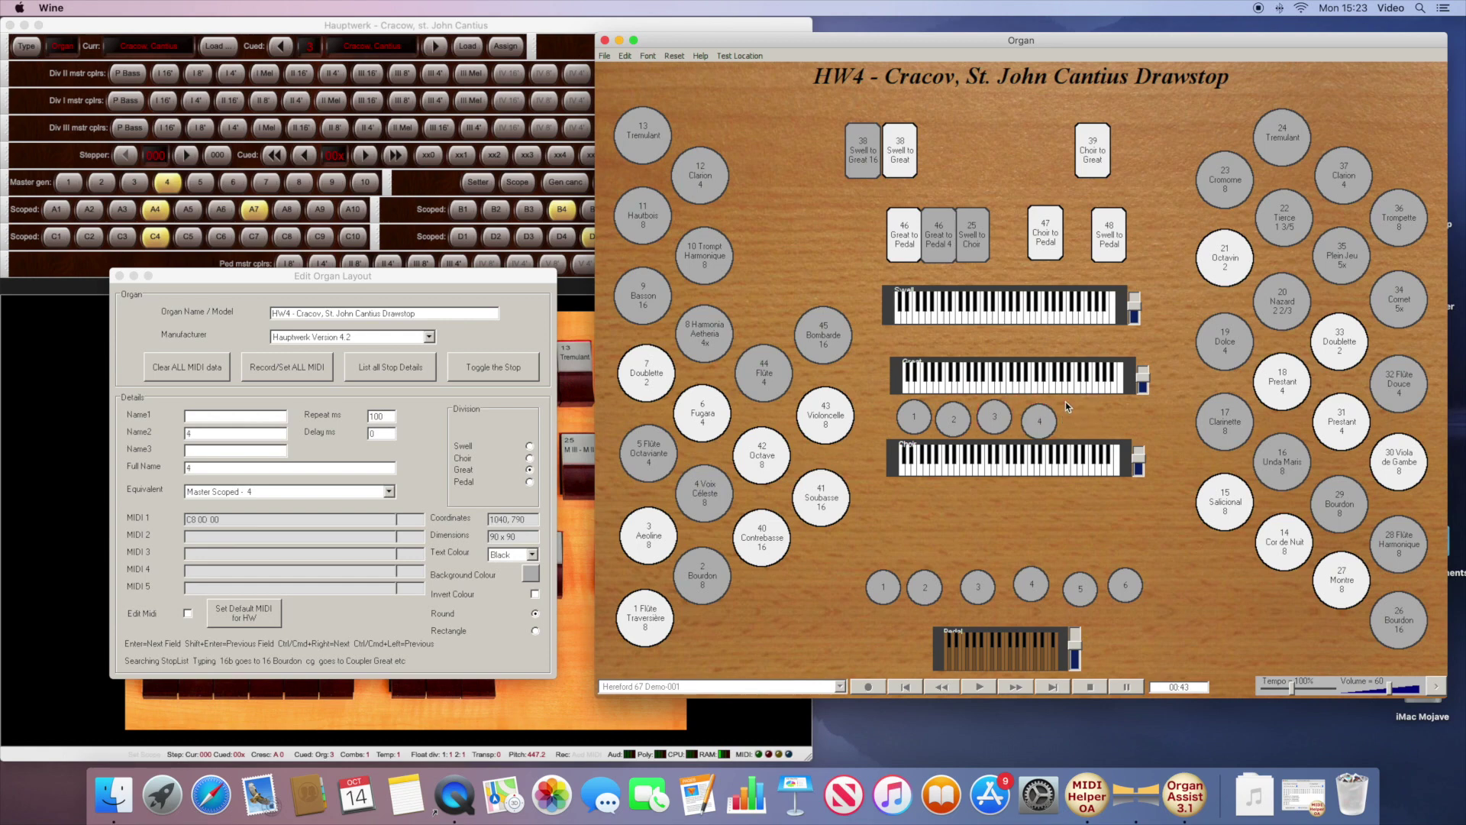
click(1065, 402)
click(1113, 406)
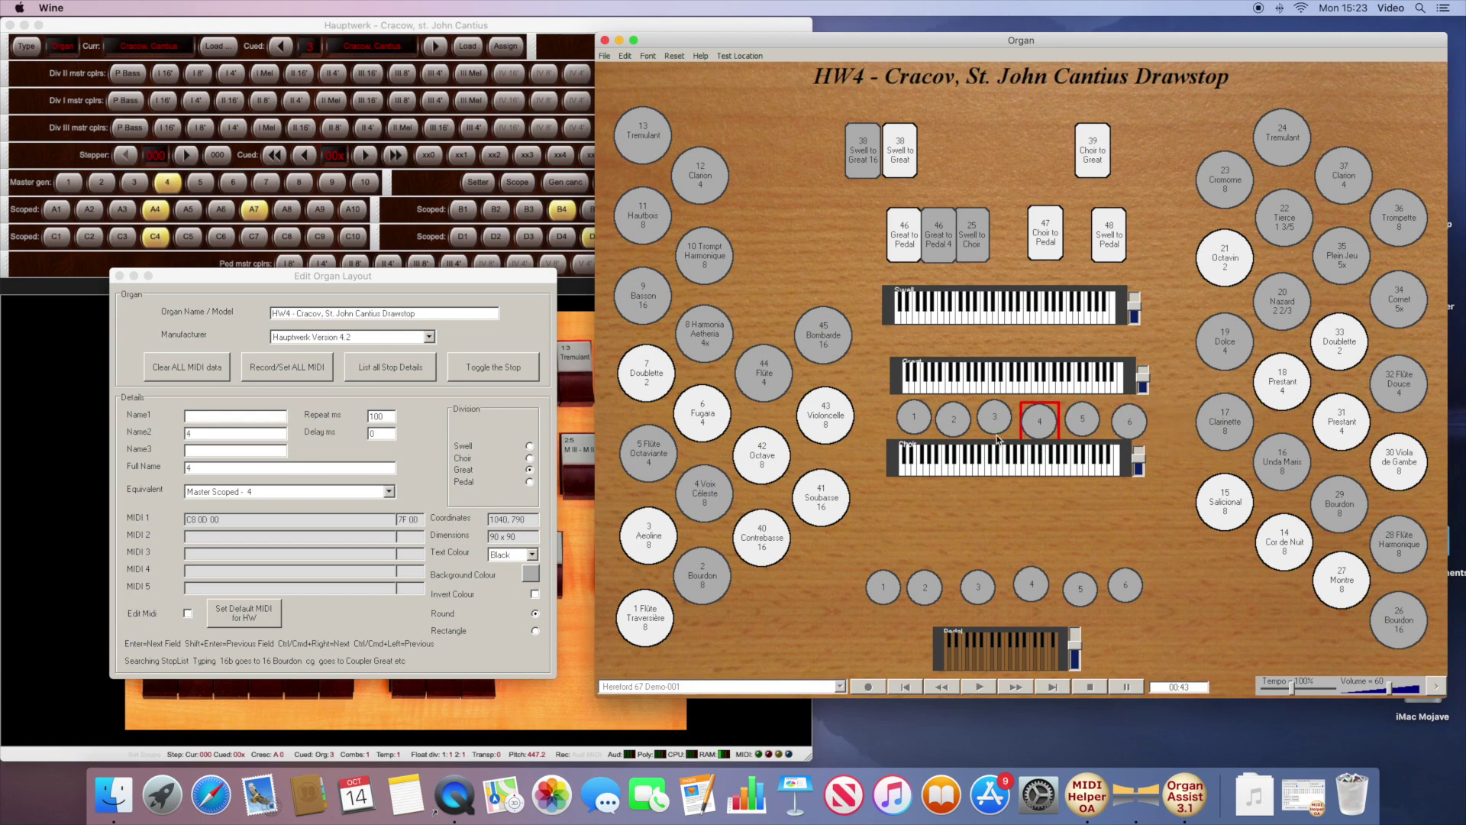
click(947, 451)
Step: Test divisional pistons 2 and 3, then move the layout editor window down and right
click(952, 419)
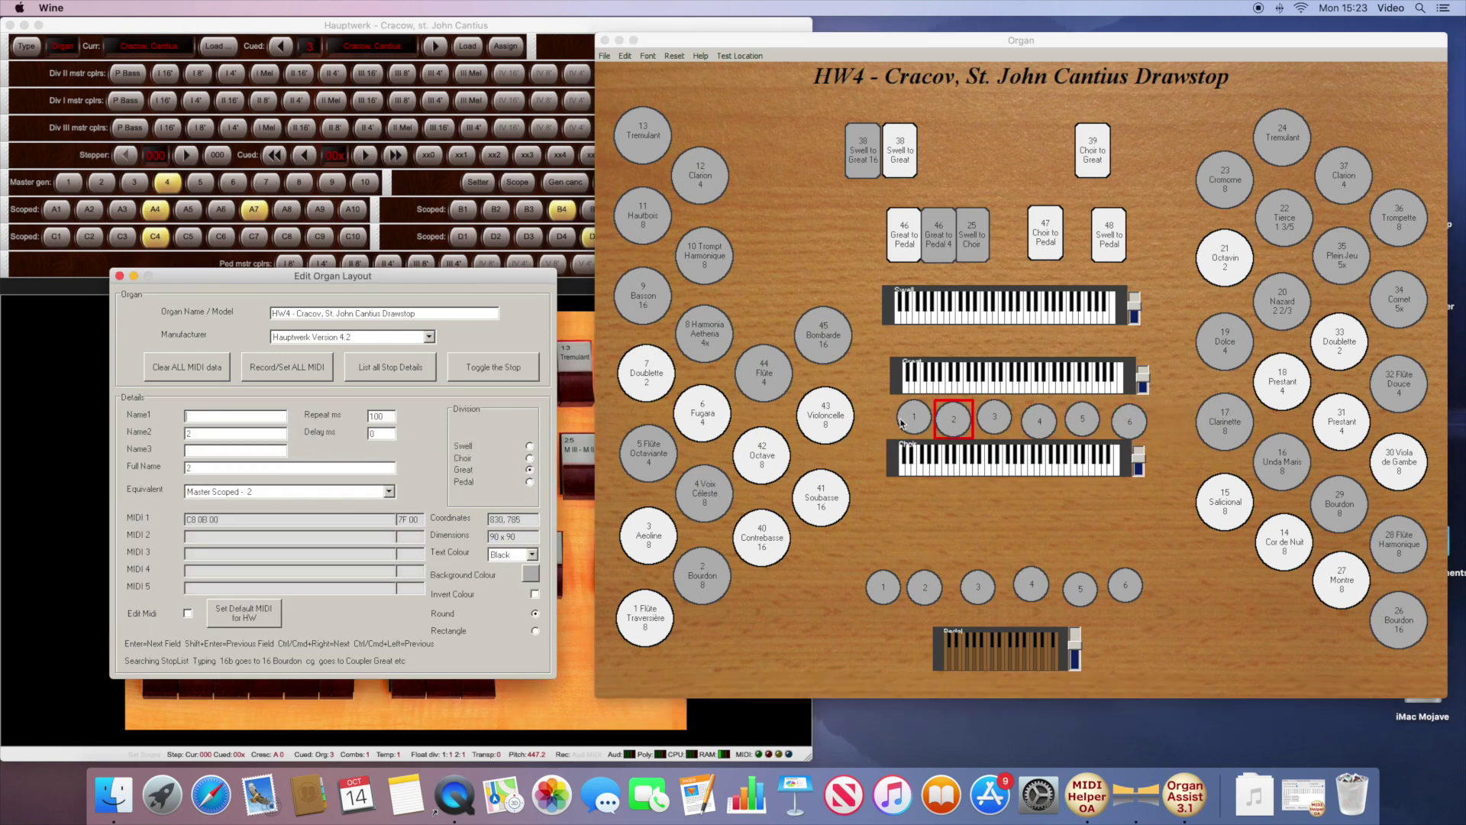
click(495, 377)
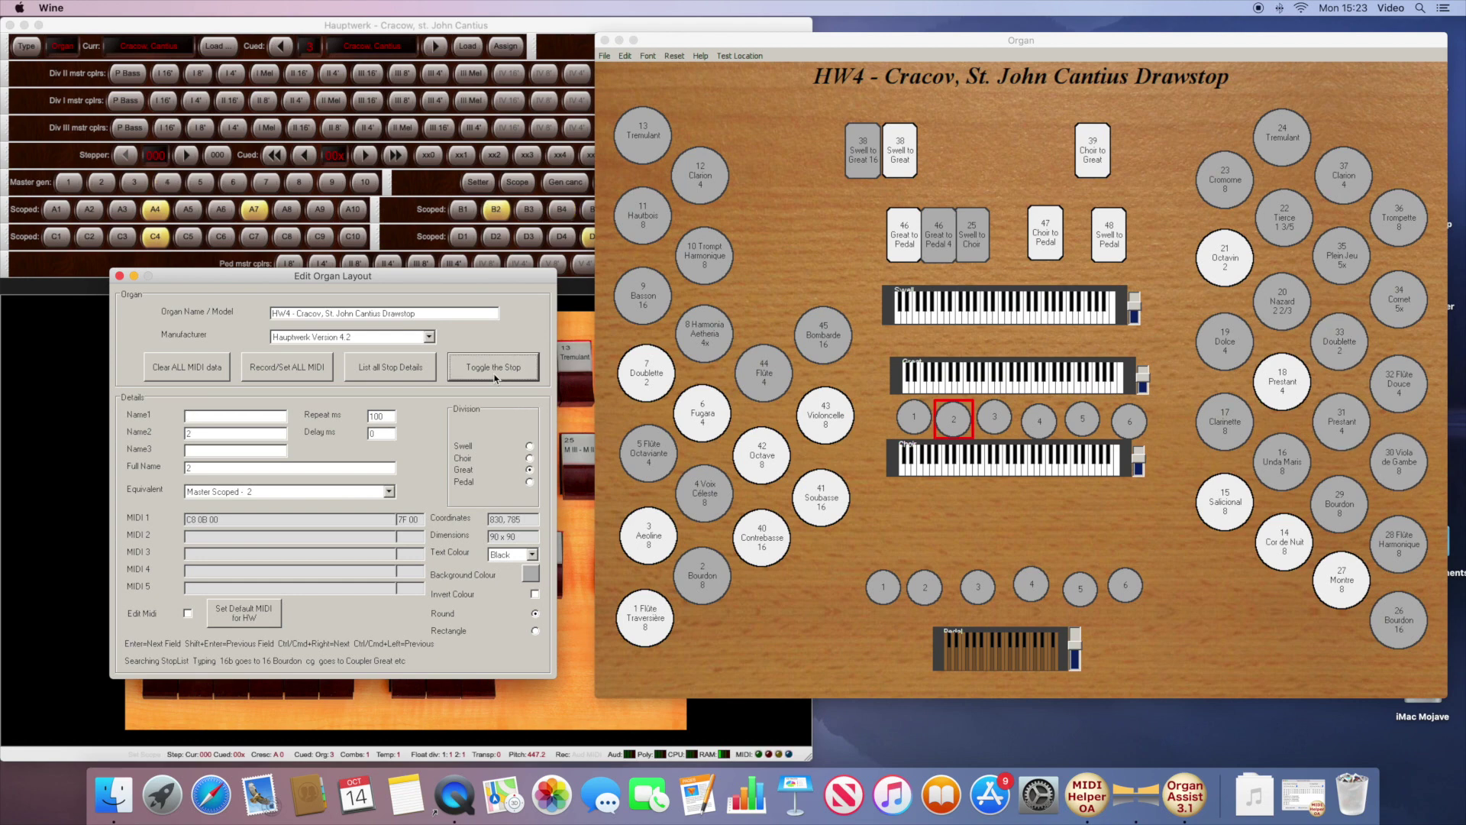
key(ctrl+Right)
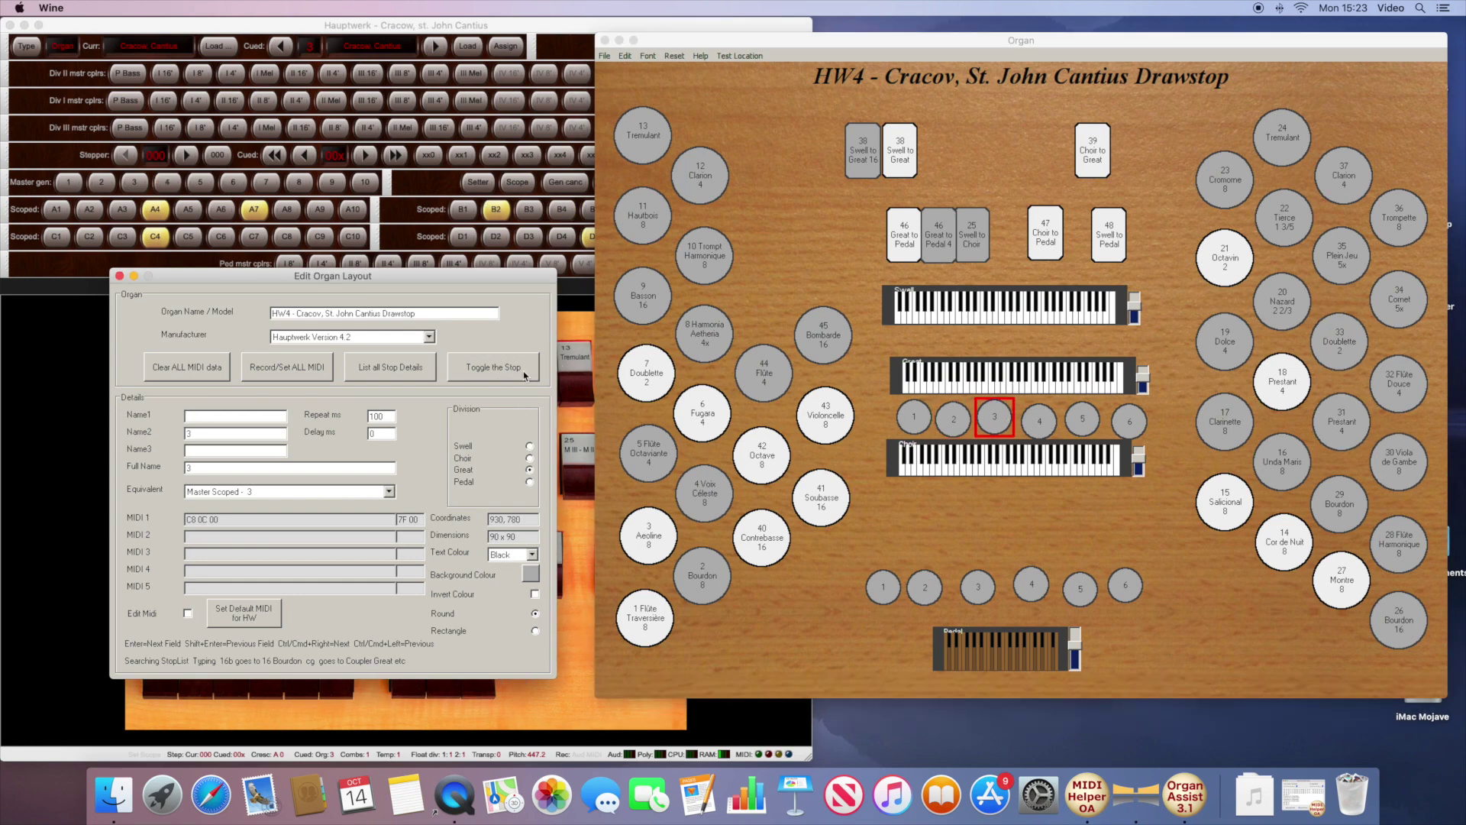
click(524, 376)
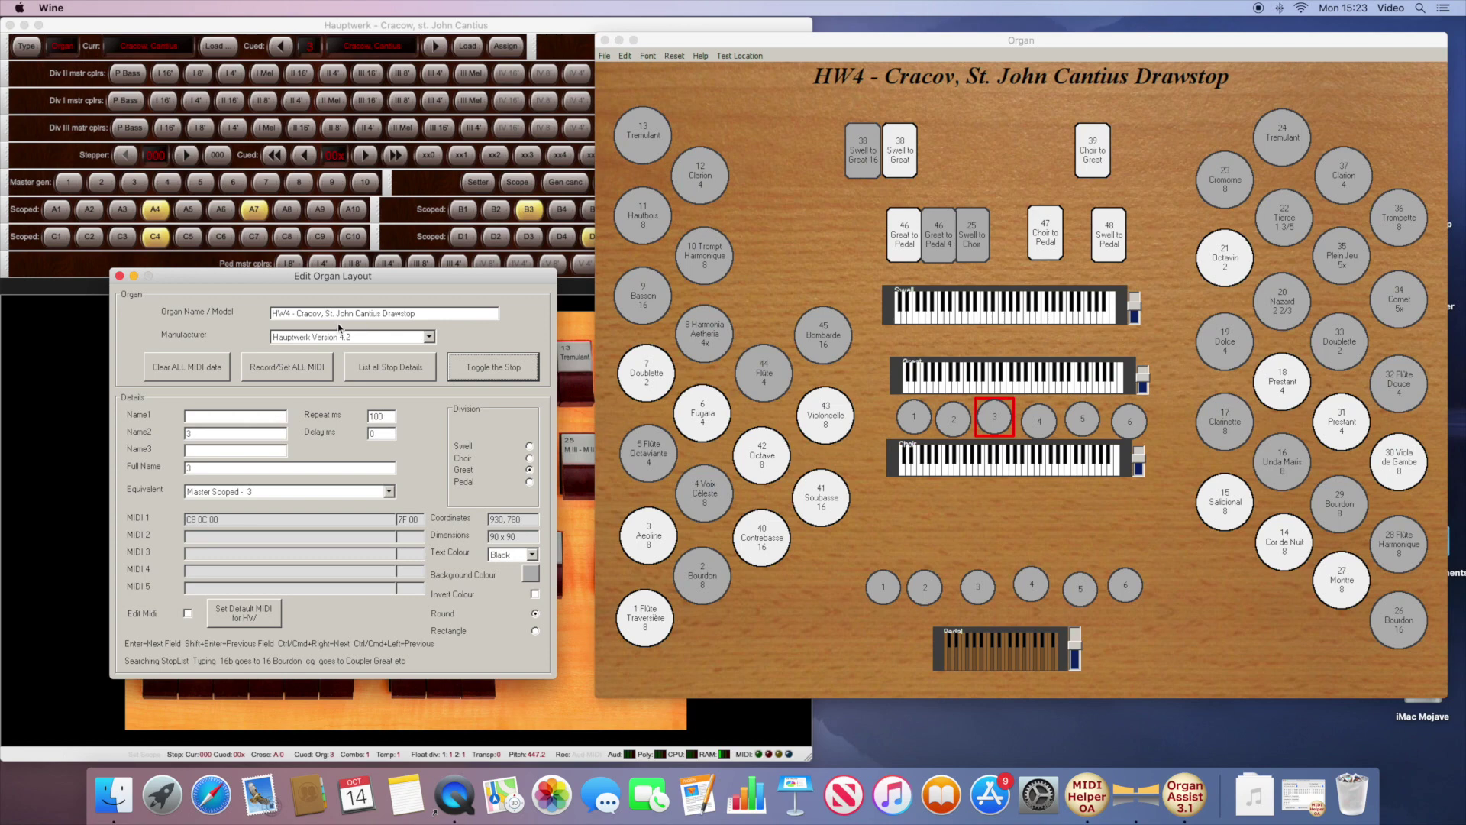
drag(190, 279, 209, 337)
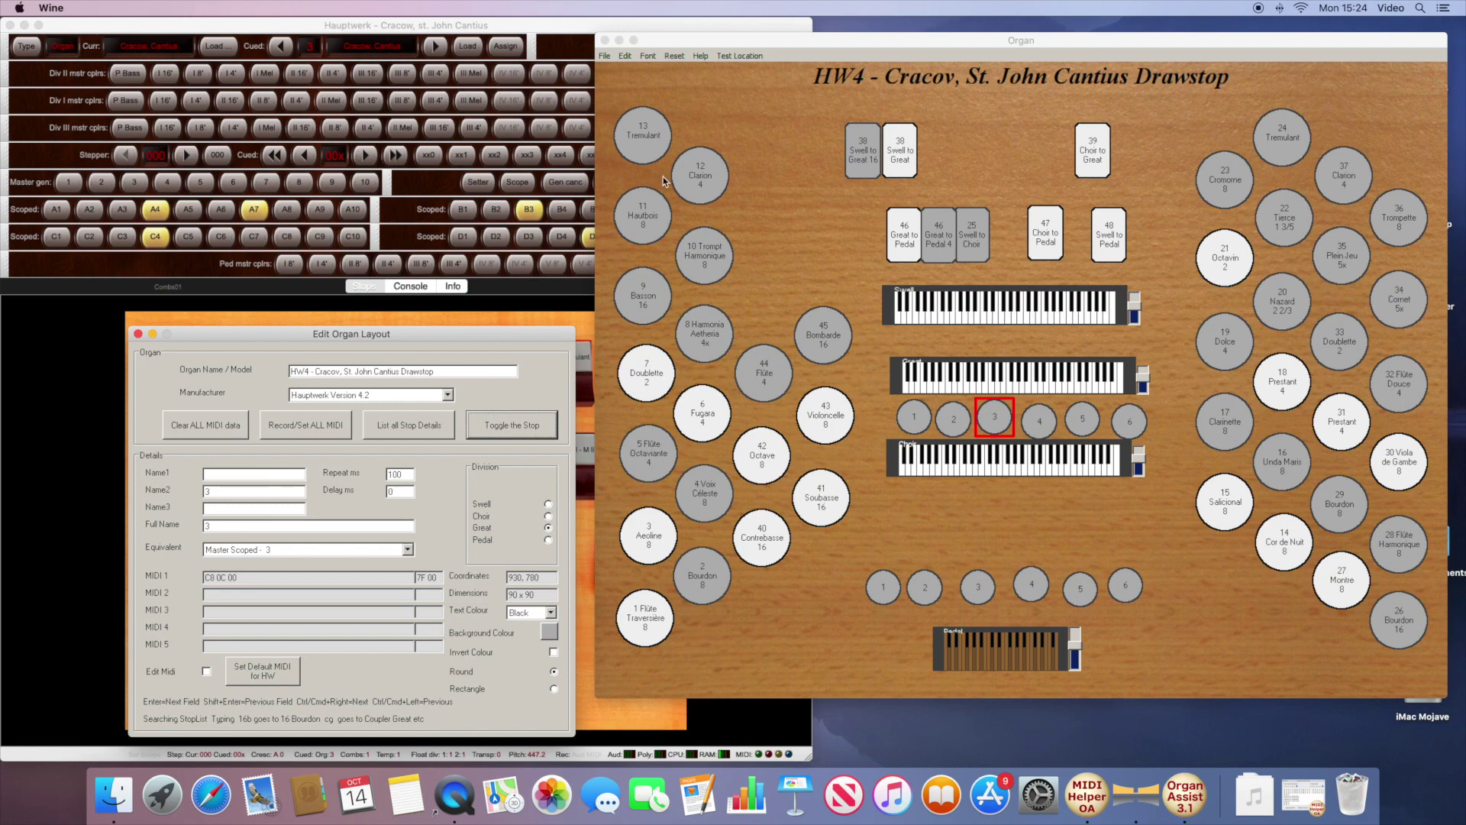
Step: Shift the Swell keyboard and move a piston up between the upper two keyboards
drag(884, 291, 891, 279)
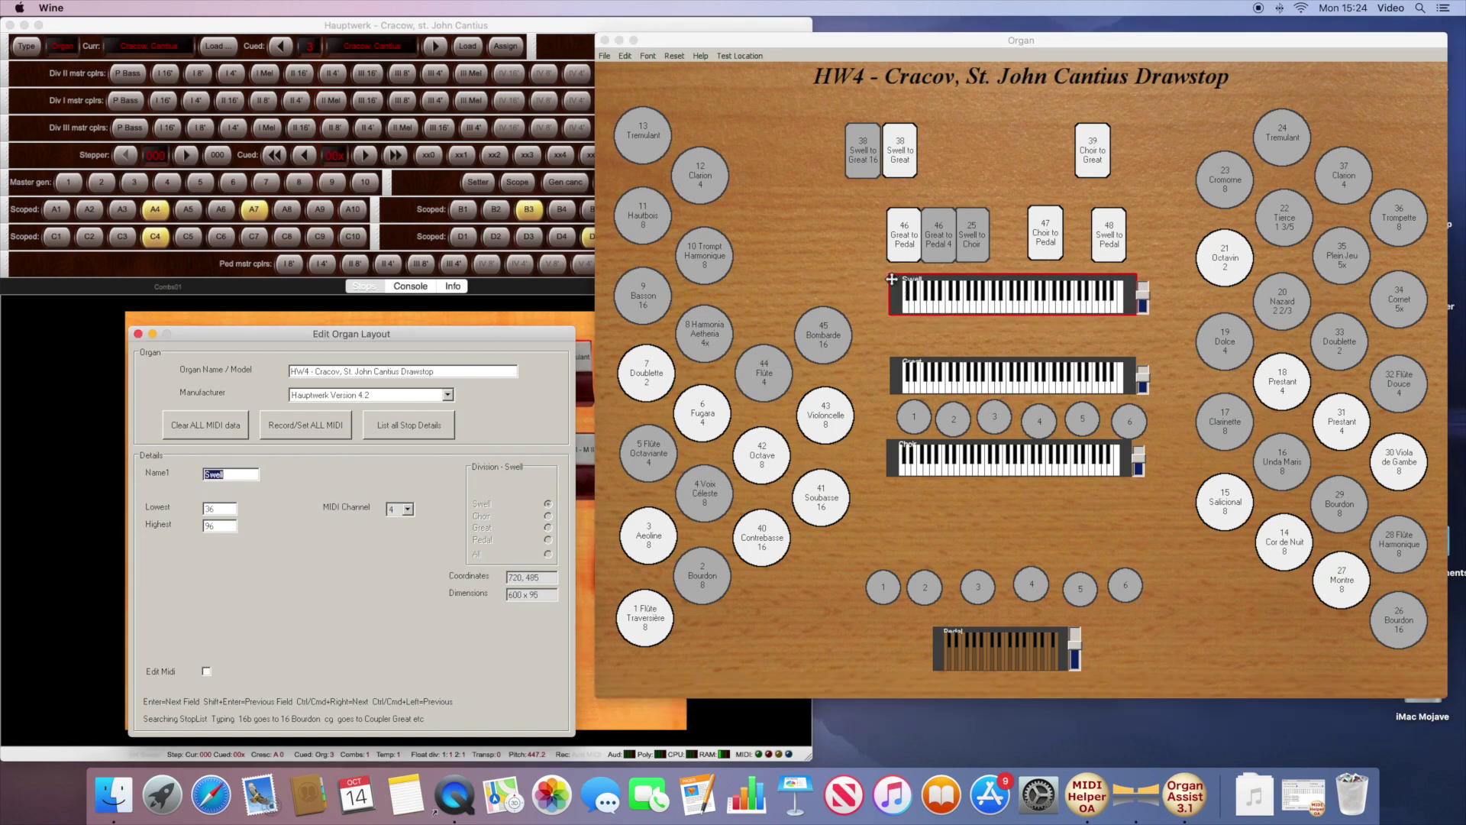
click(898, 405)
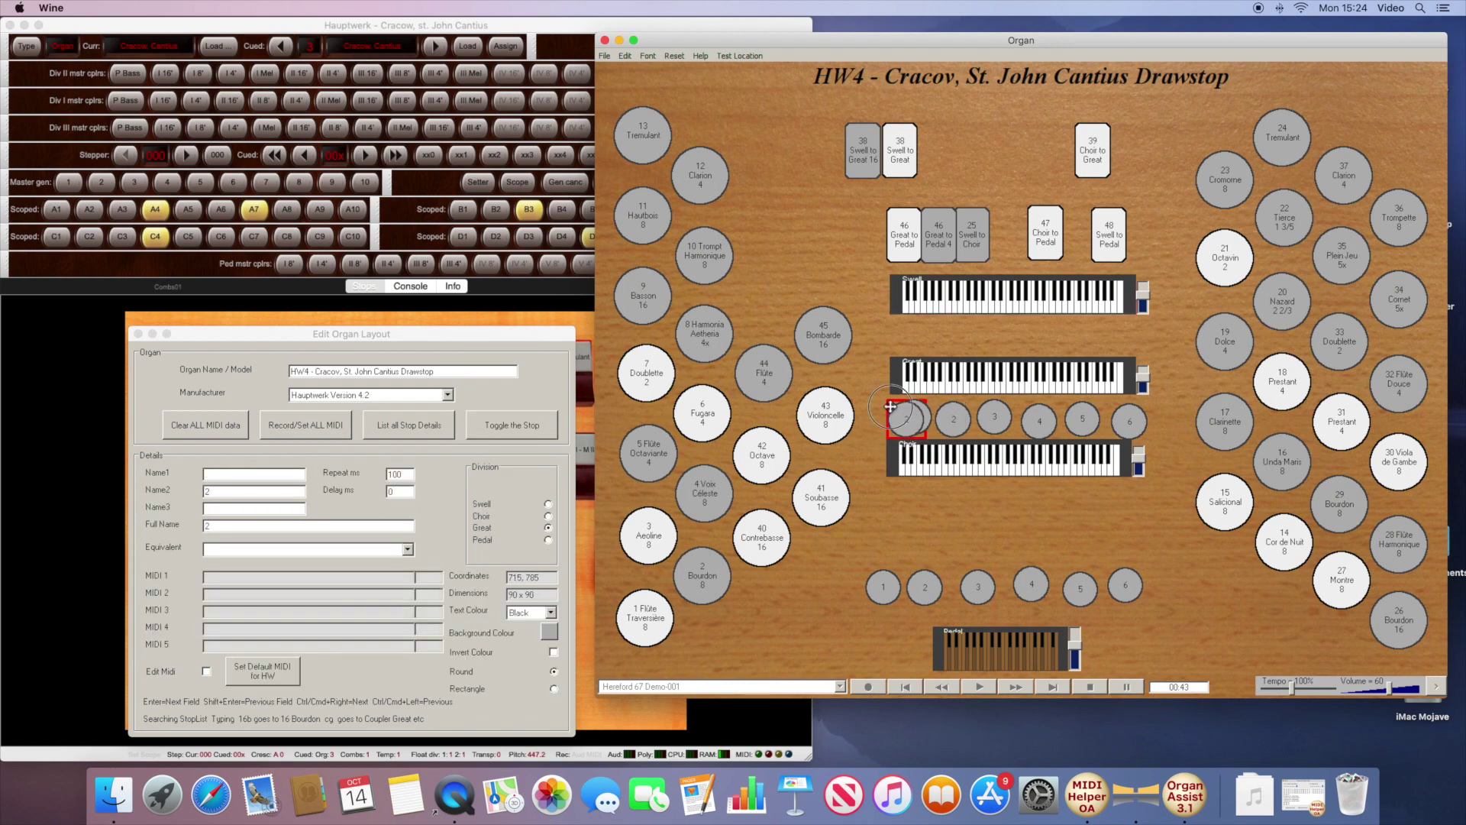
drag(899, 397, 906, 320)
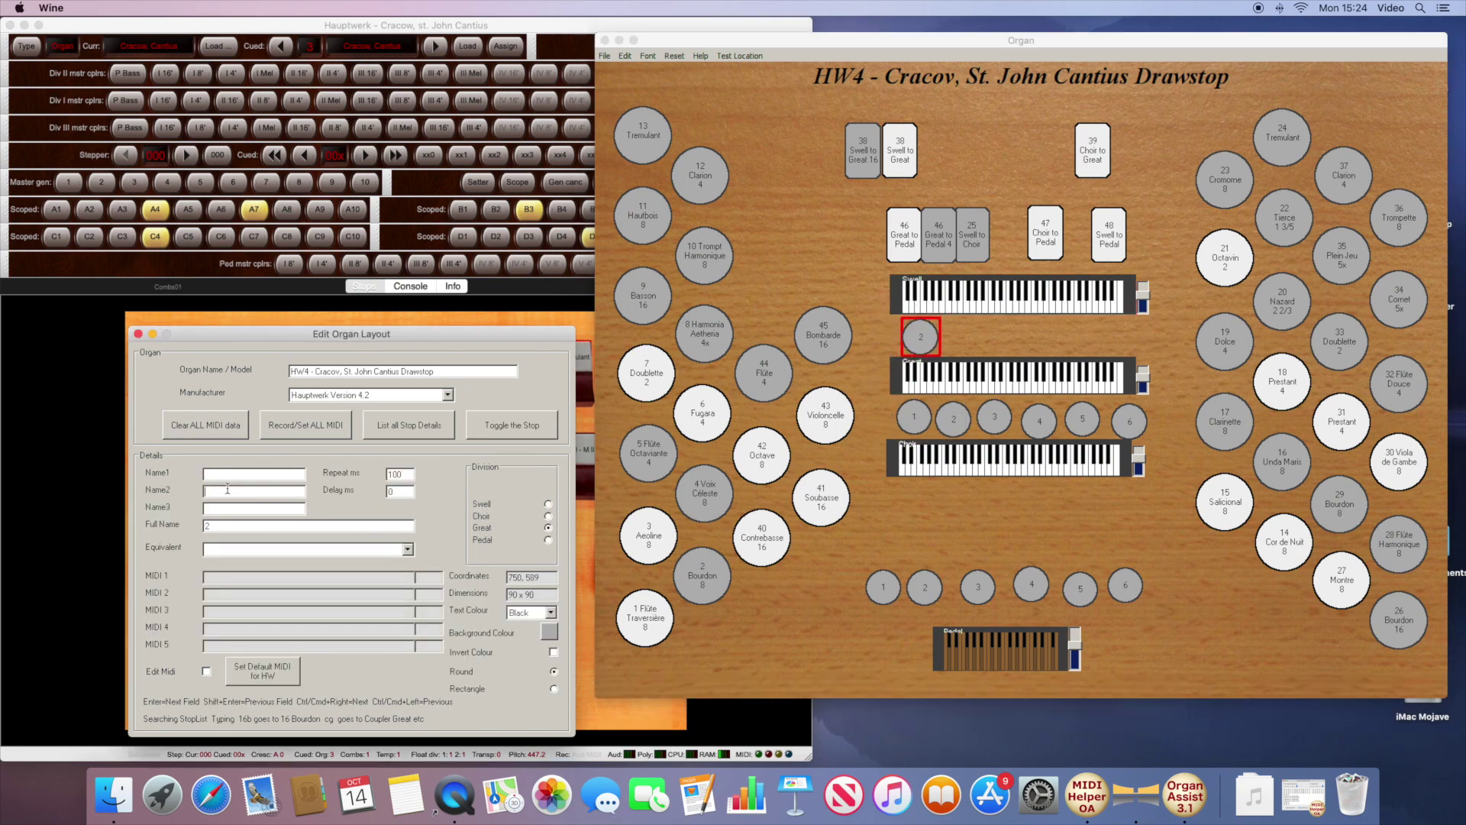
Step: Link piston 1 to Master Scoped - 1 on the Swell division with default MIDI
click(408, 548)
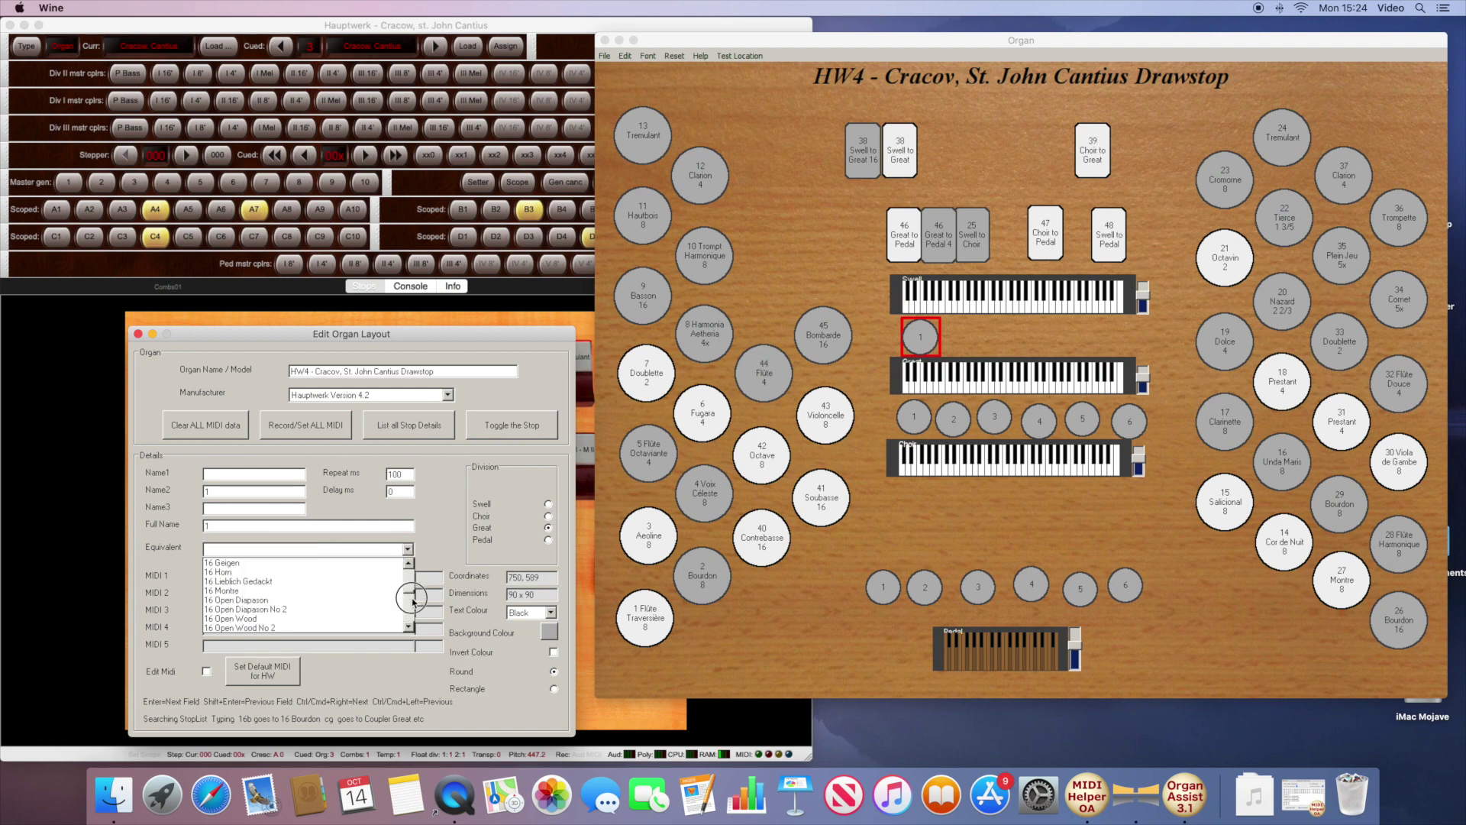
scroll(410, 602, down, 5)
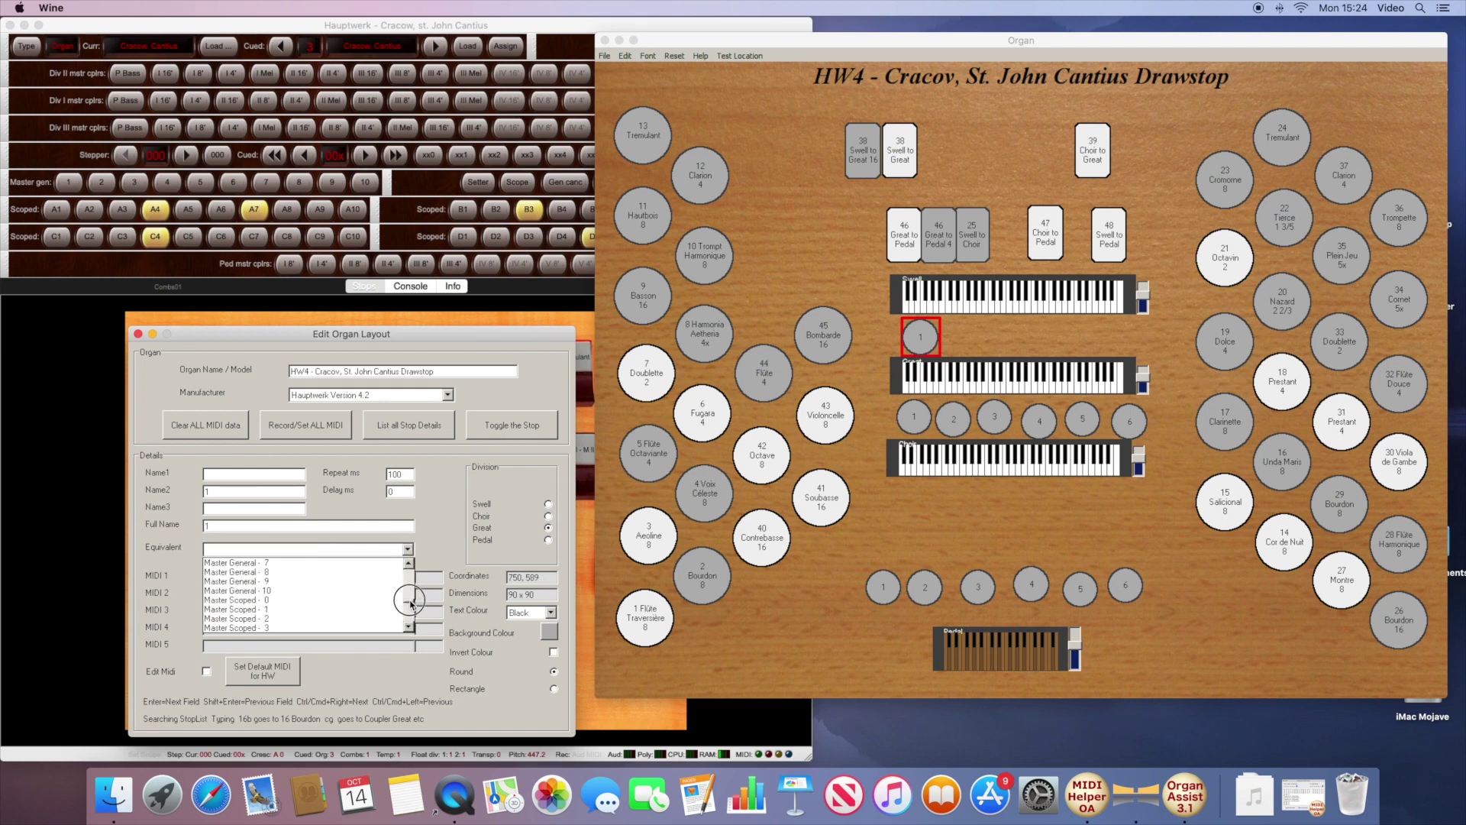
click(341, 609)
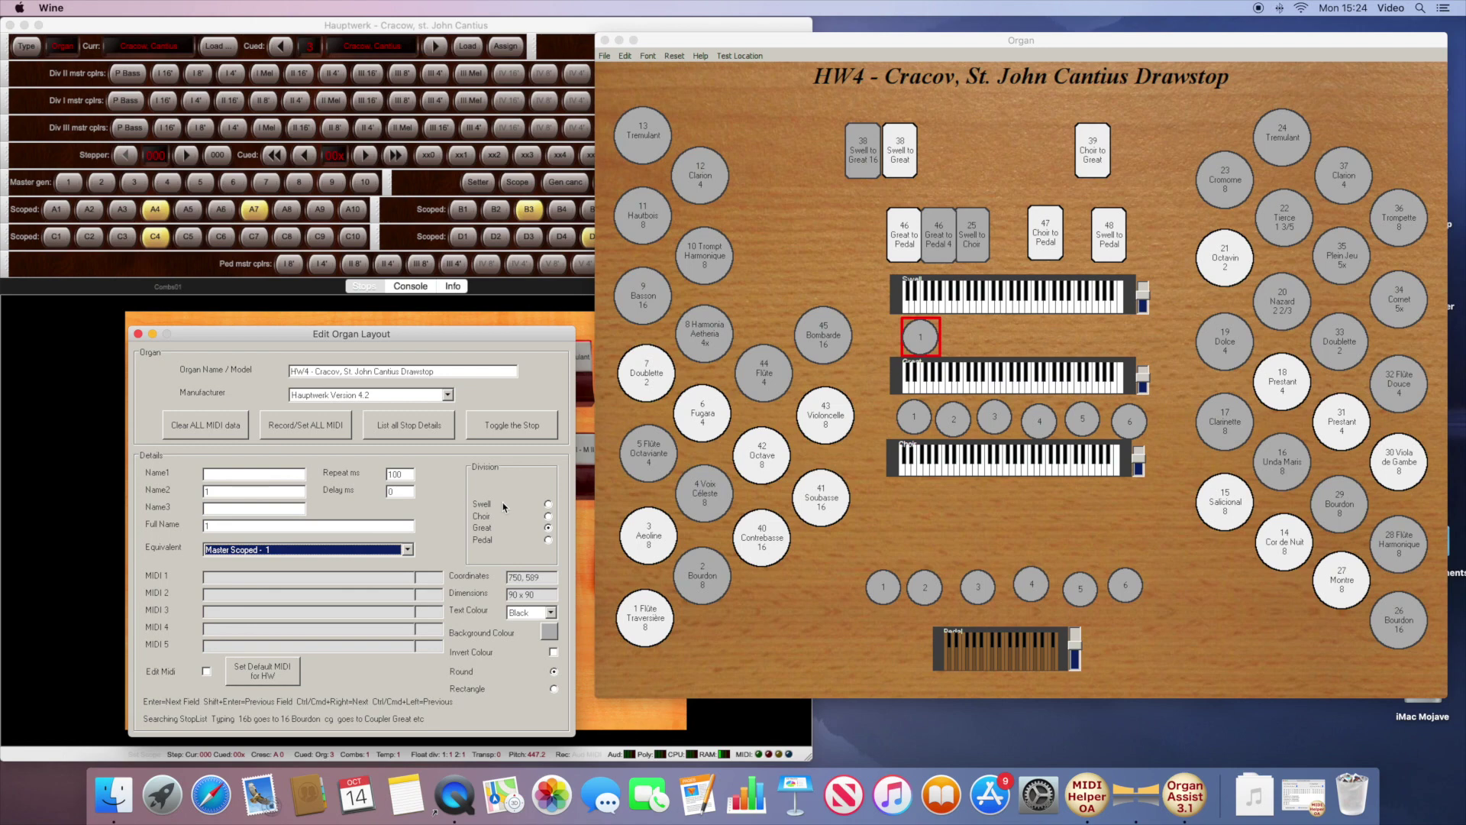
click(547, 504)
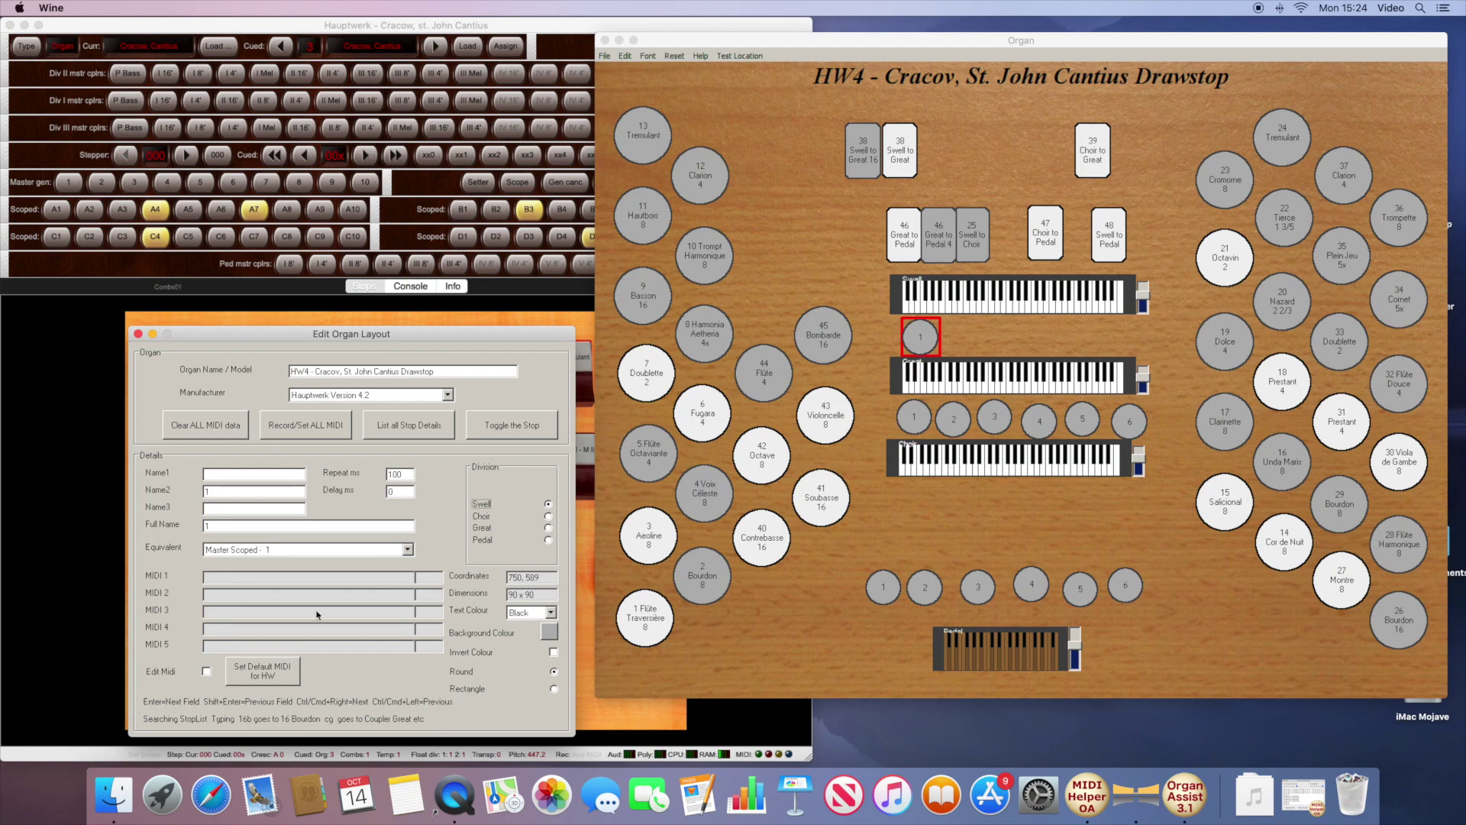
click(289, 674)
Step: Add Swell pistons 2, 3, 4 and 5 in a row beside piston 1
click(947, 321)
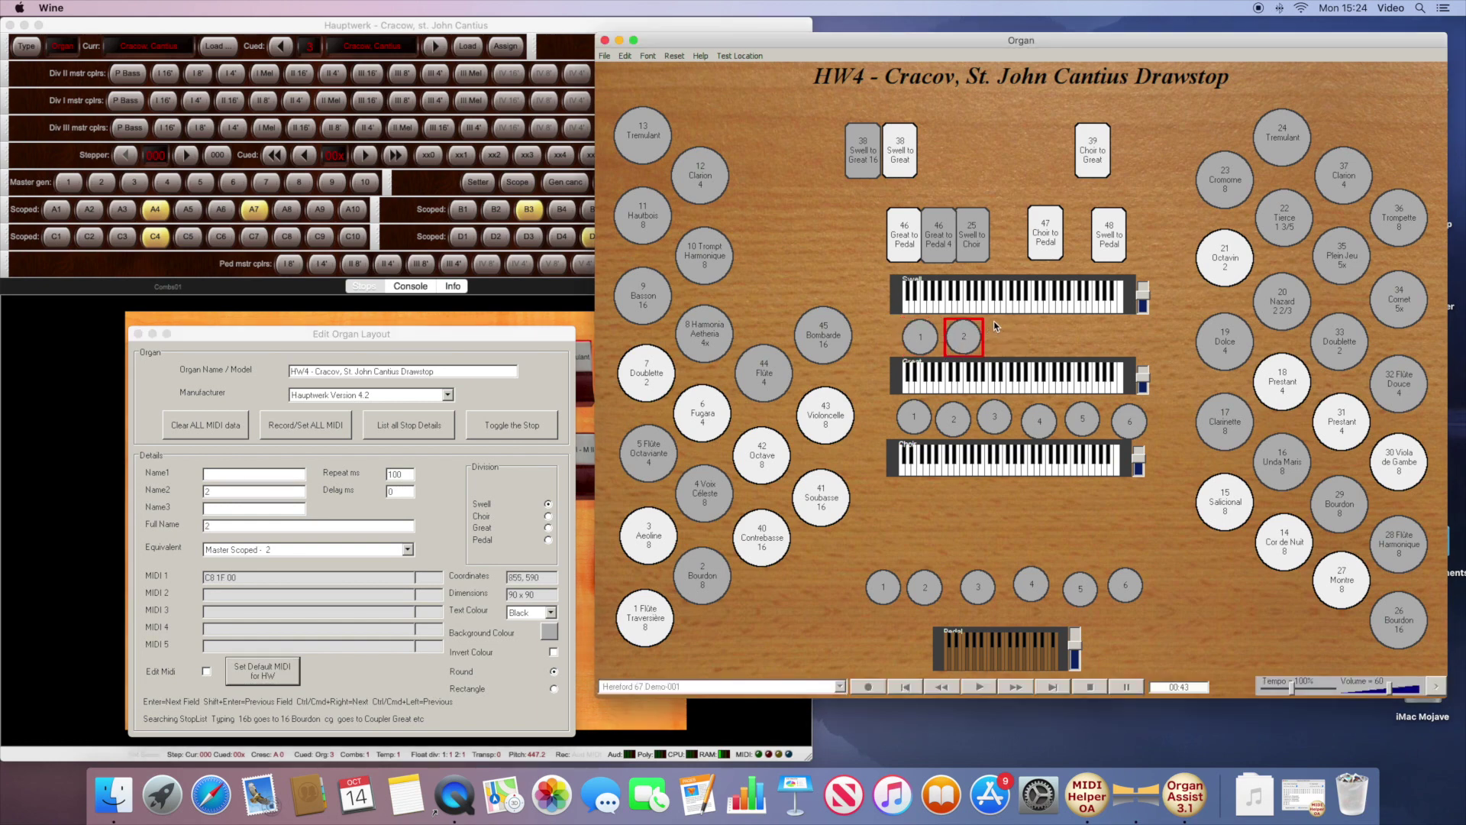
click(993, 321)
click(1023, 329)
click(1042, 322)
click(1059, 325)
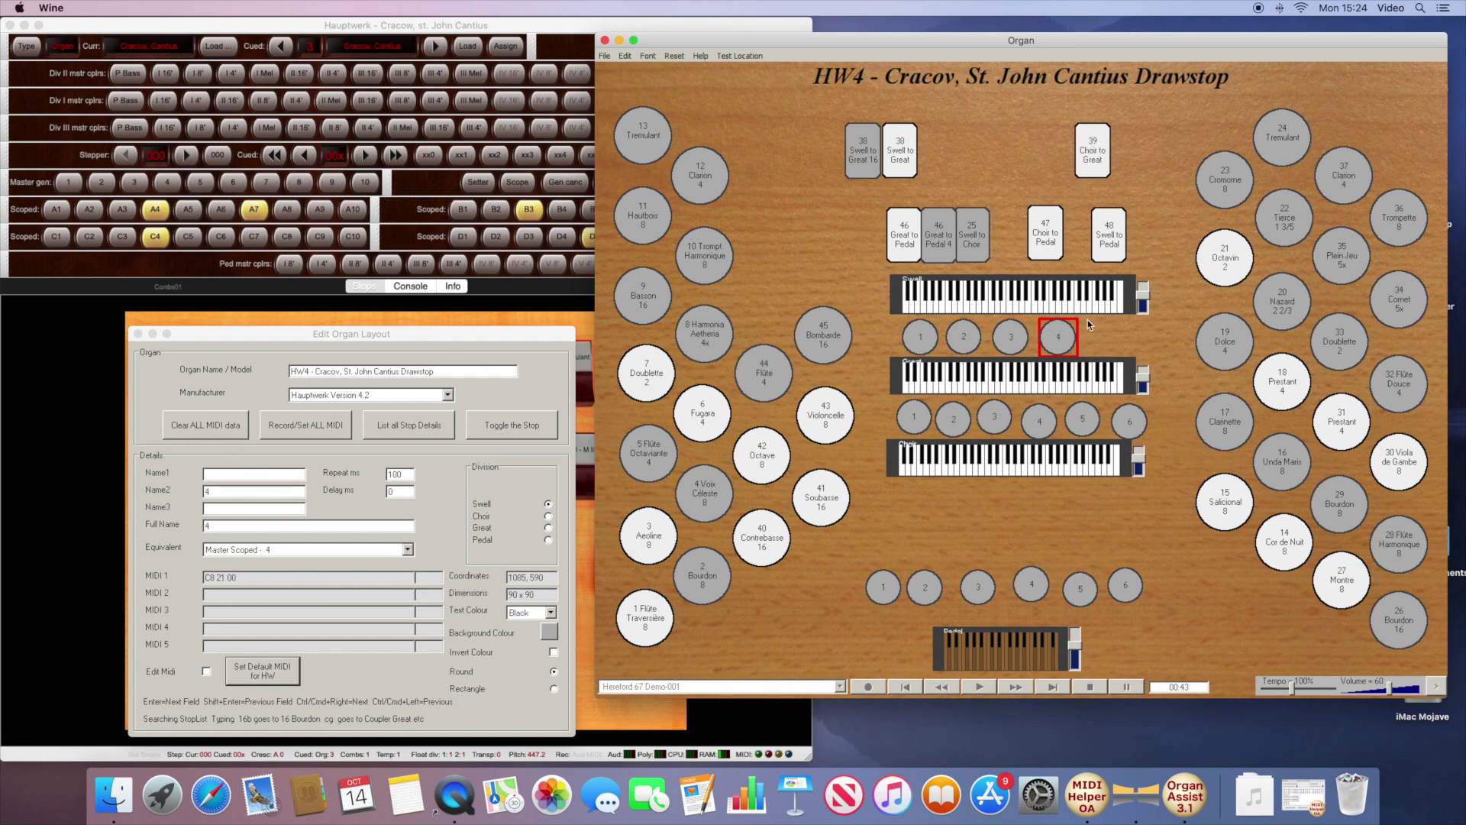
click(1088, 324)
click(1095, 327)
Step: Select general pistons 4, 5 and 6 and call up piston 6's options menu
click(1058, 336)
click(914, 416)
click(916, 458)
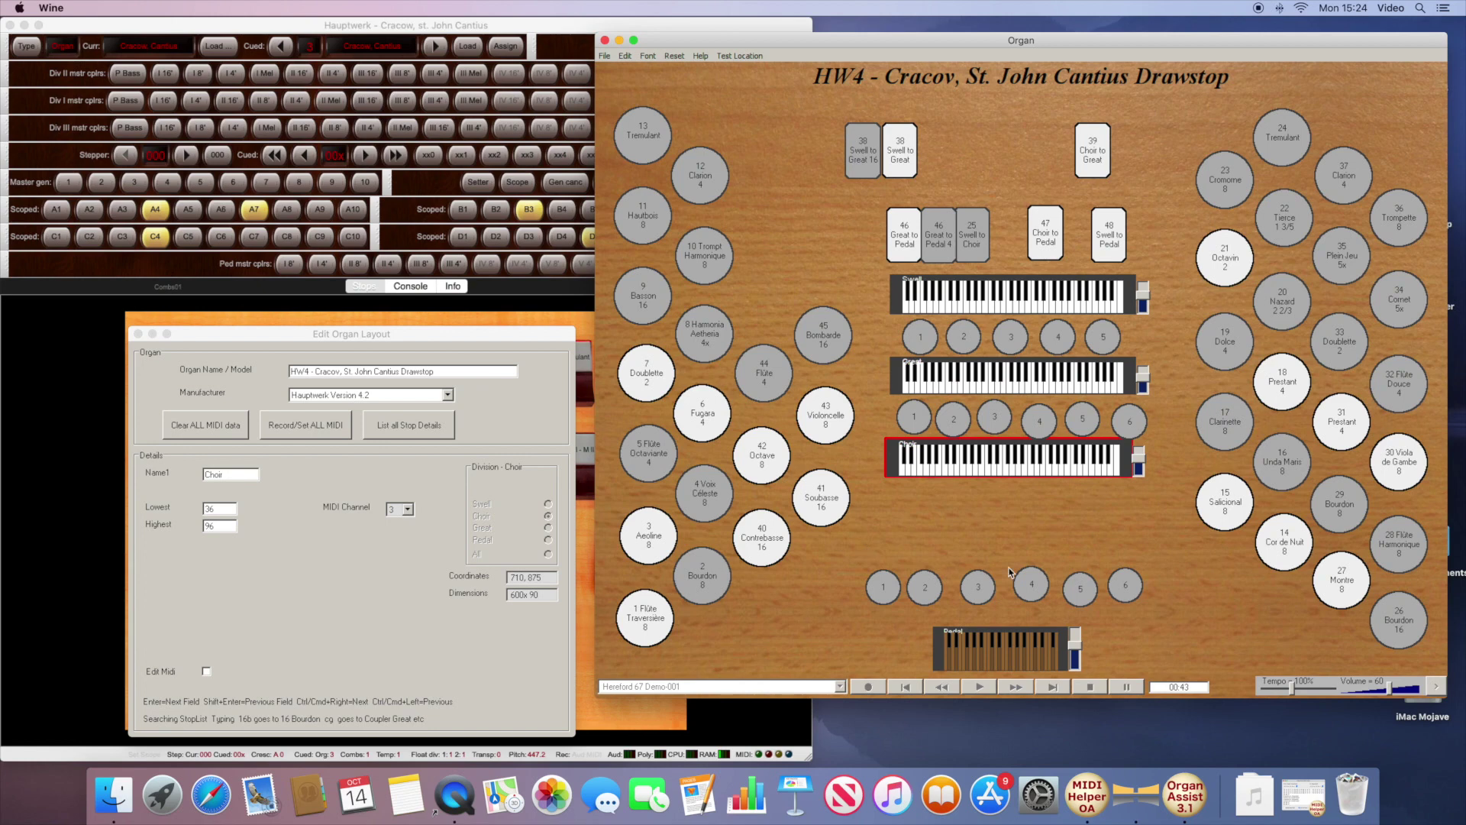
click(1029, 581)
click(1080, 588)
click(1124, 584)
right_click(1126, 581)
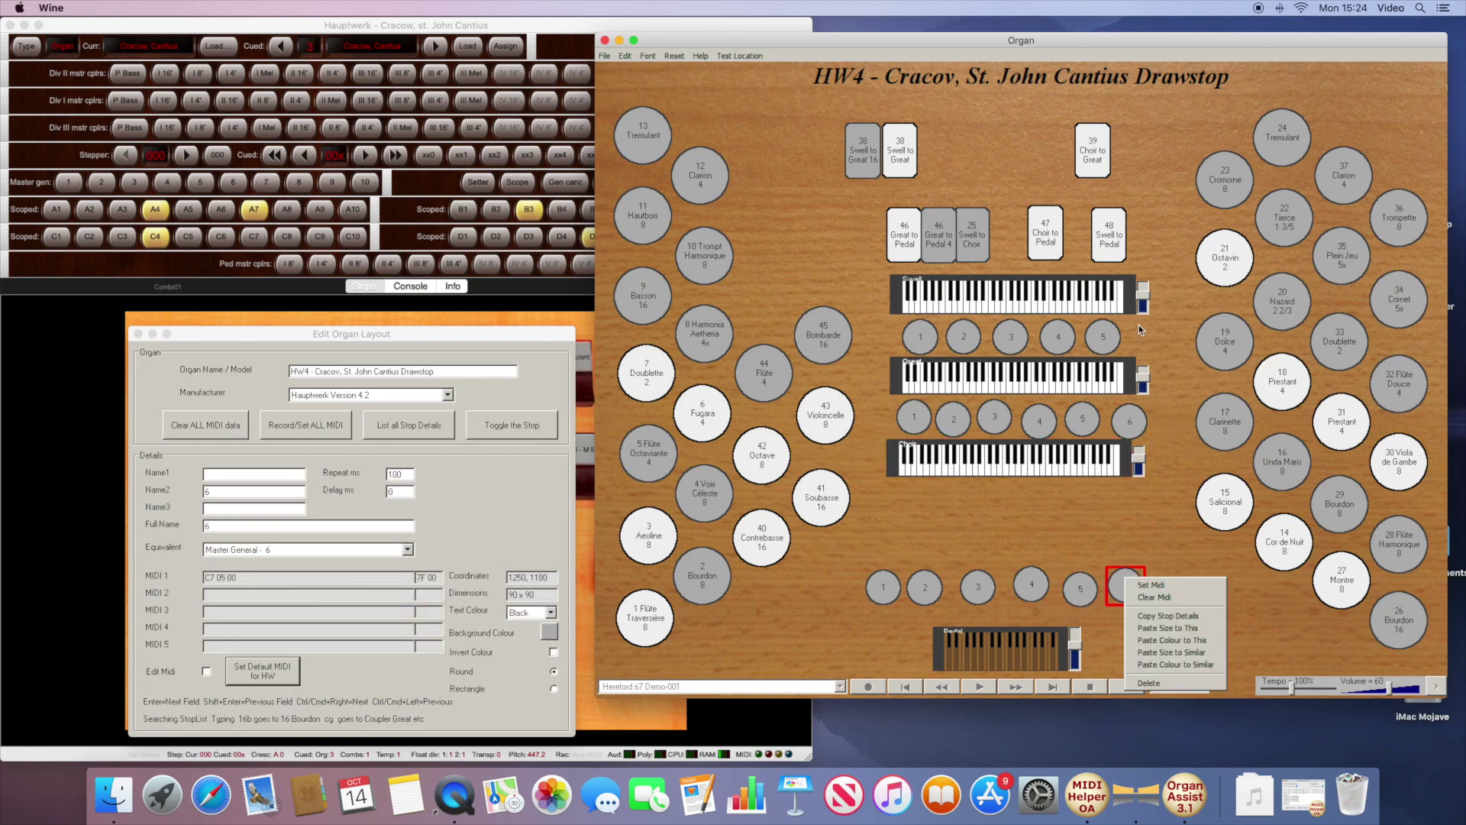
Step: Dismiss the options menu and add a sixth piston to the Swell row
click(1145, 351)
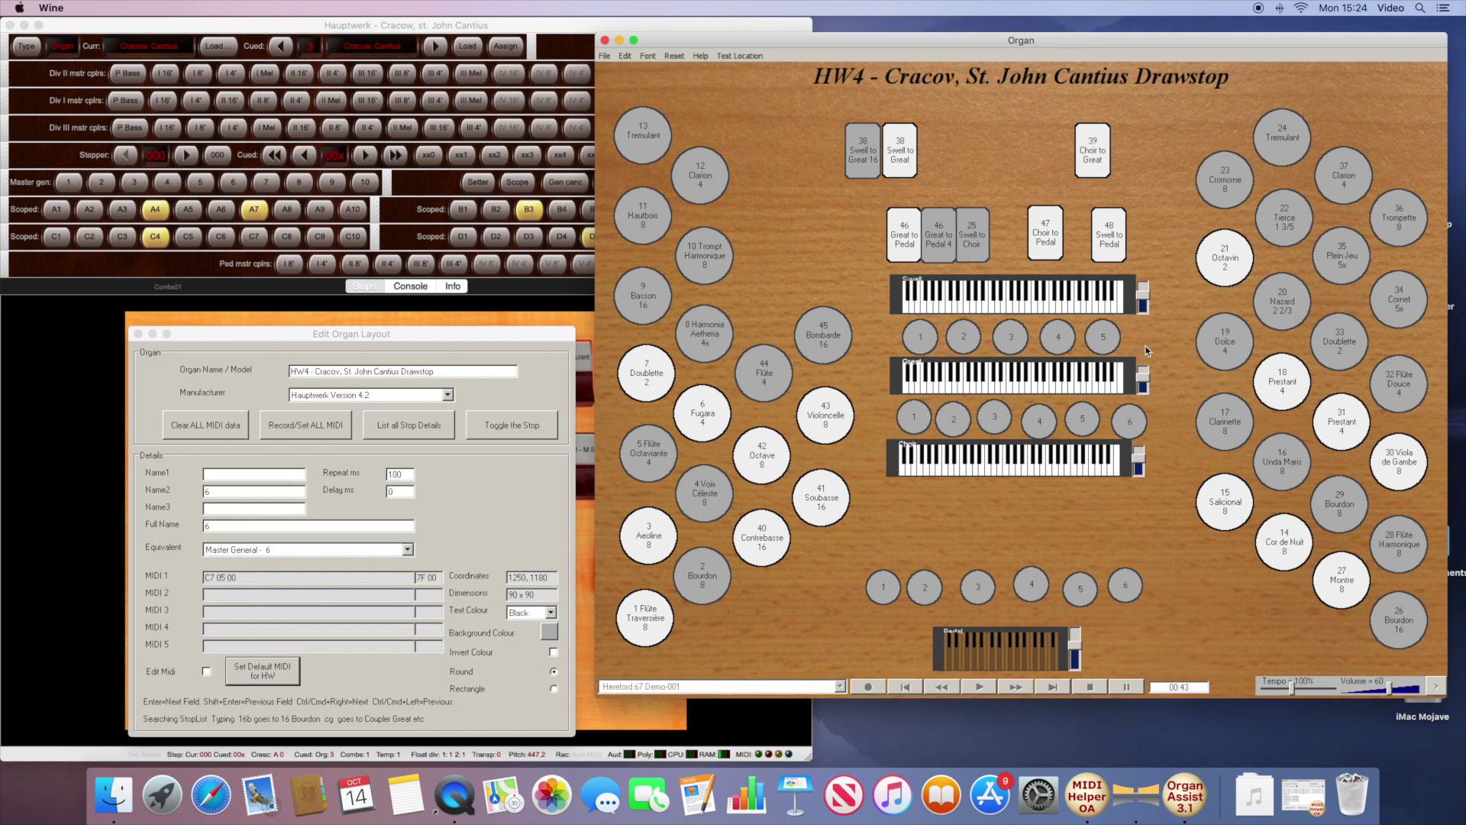
right_click(1130, 322)
click(1191, 340)
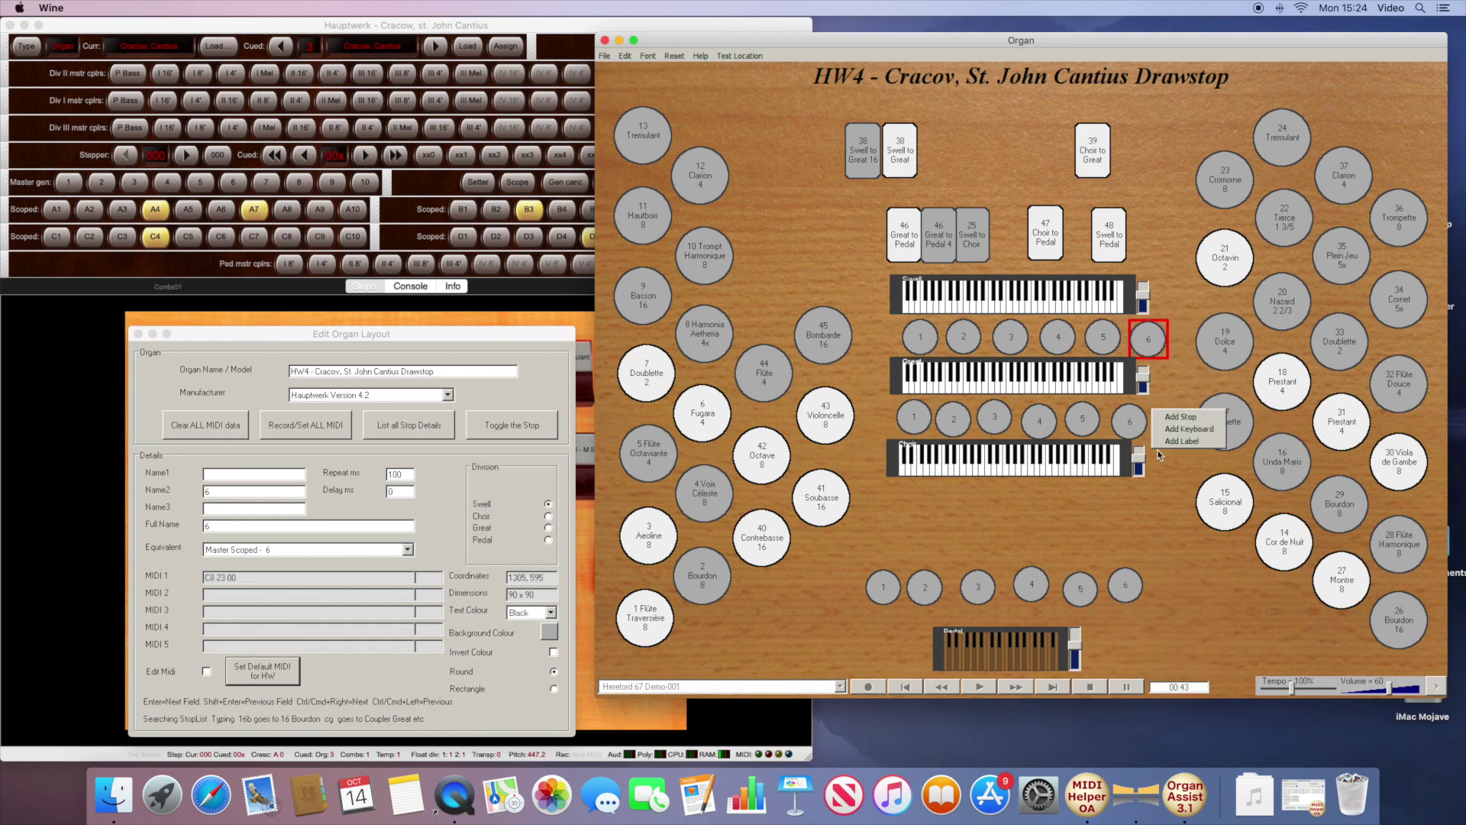
Step: Auto-align all piston rows, nudging Swell piston 6 and general pistons 1–3 into line
drag(862, 305, 1196, 617)
right_click(1107, 487)
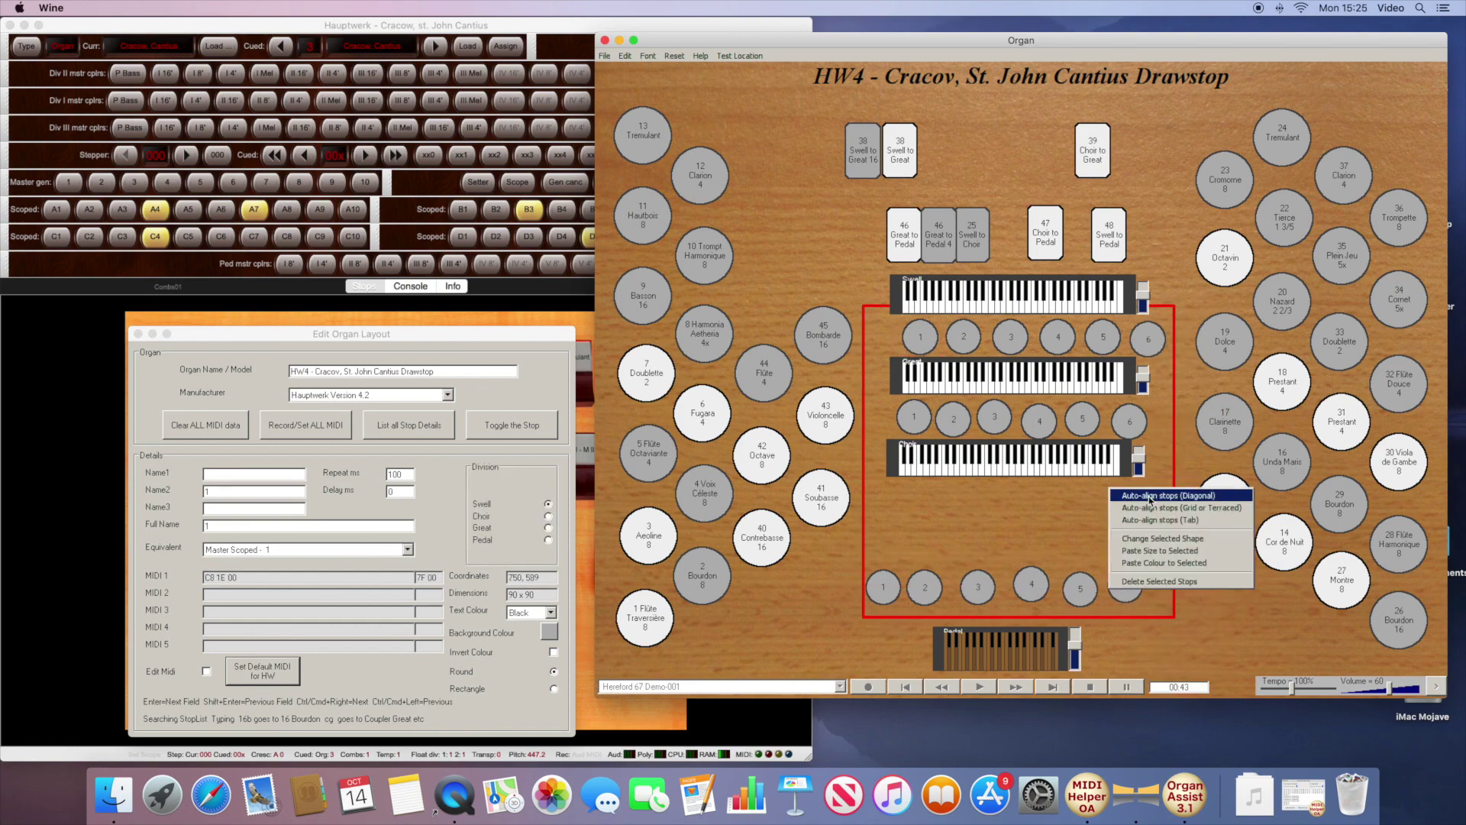
click(1145, 538)
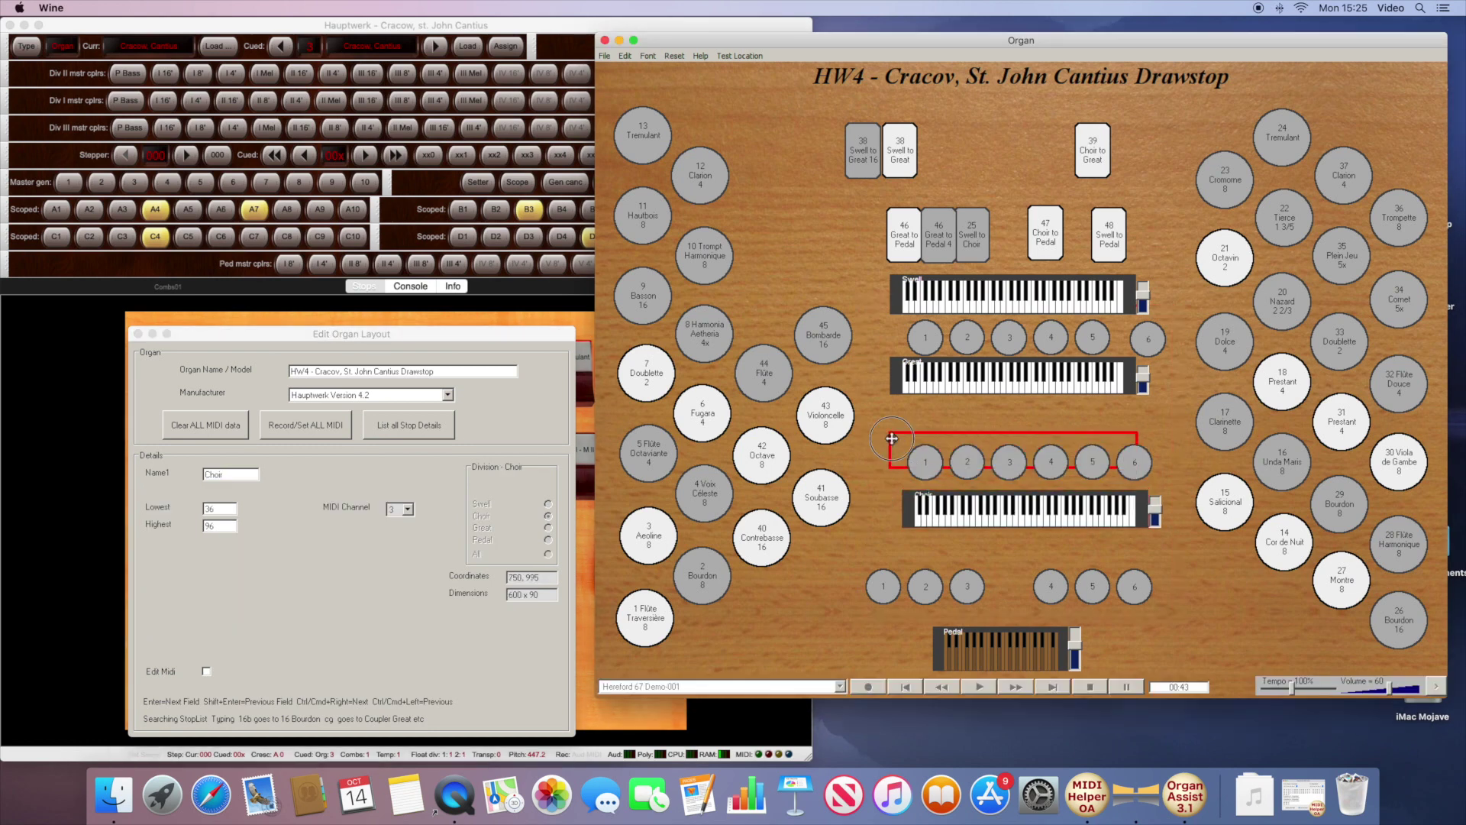
click(1138, 334)
drag(1137, 334, 1125, 331)
drag(858, 551, 962, 584)
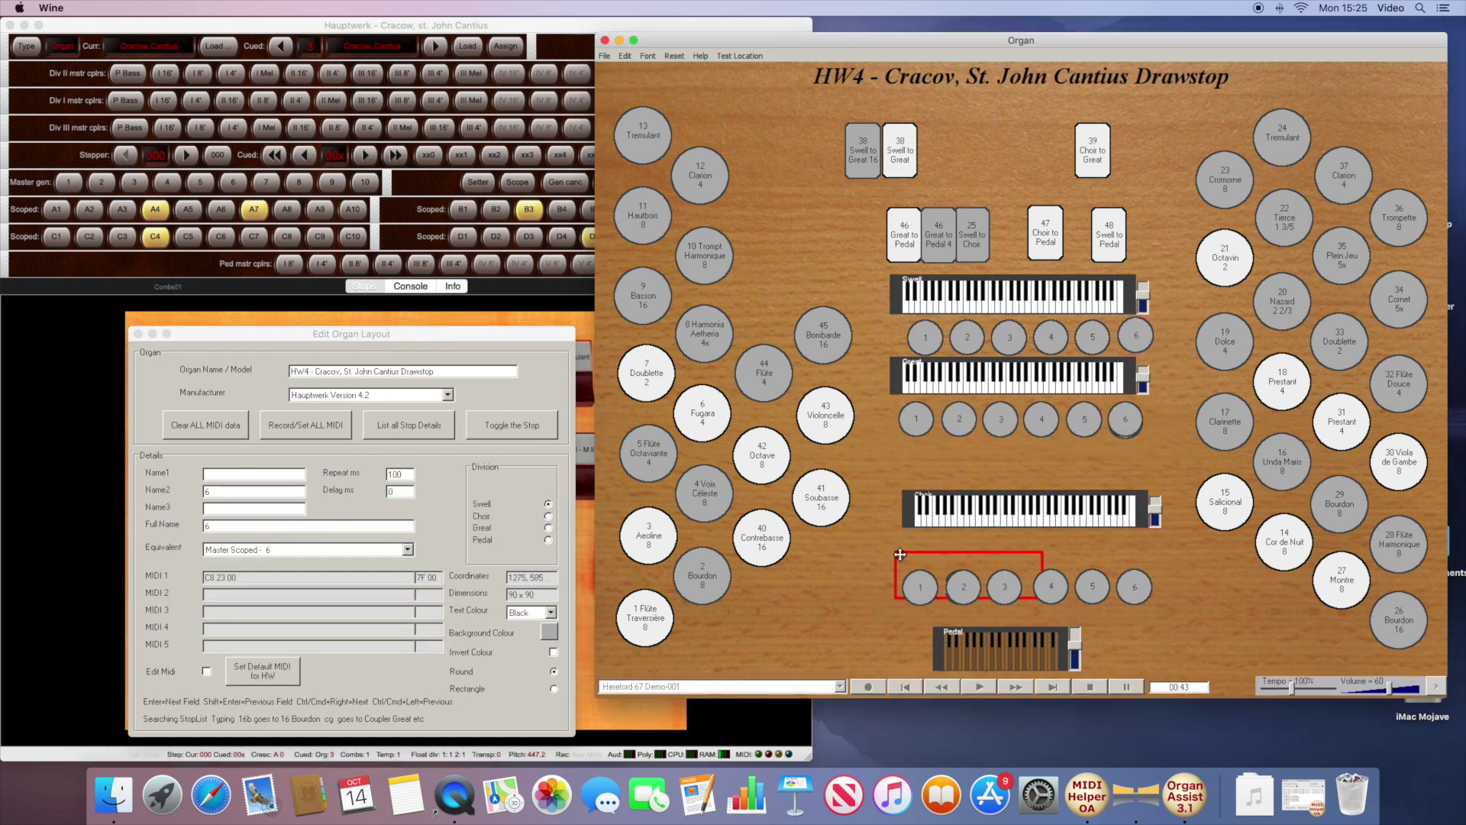
click(876, 555)
click(648, 453)
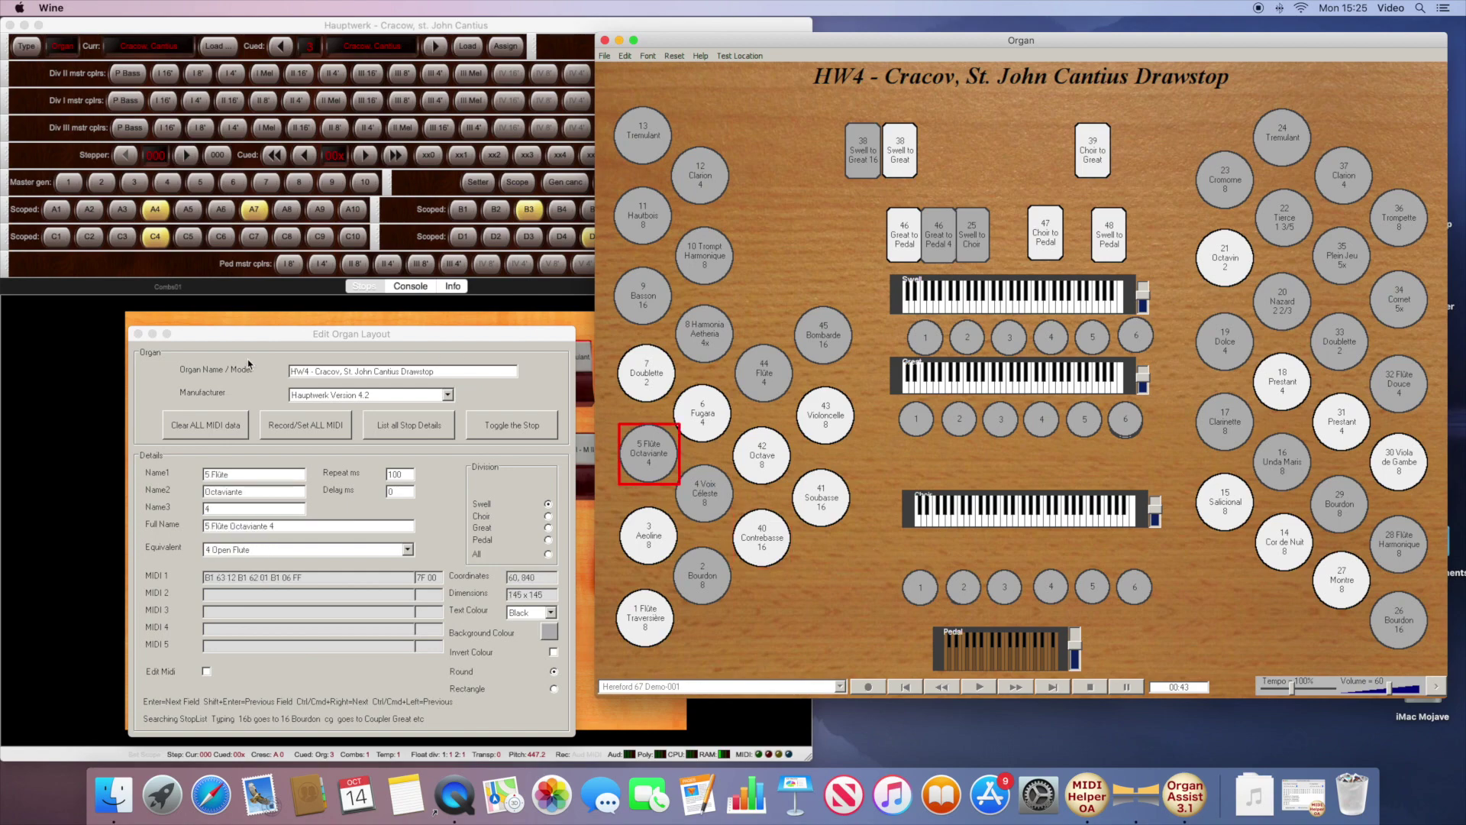
Step: Save the edited layout, then test the Swell to Great 16 and Great to Pedal 4 couplers
click(139, 335)
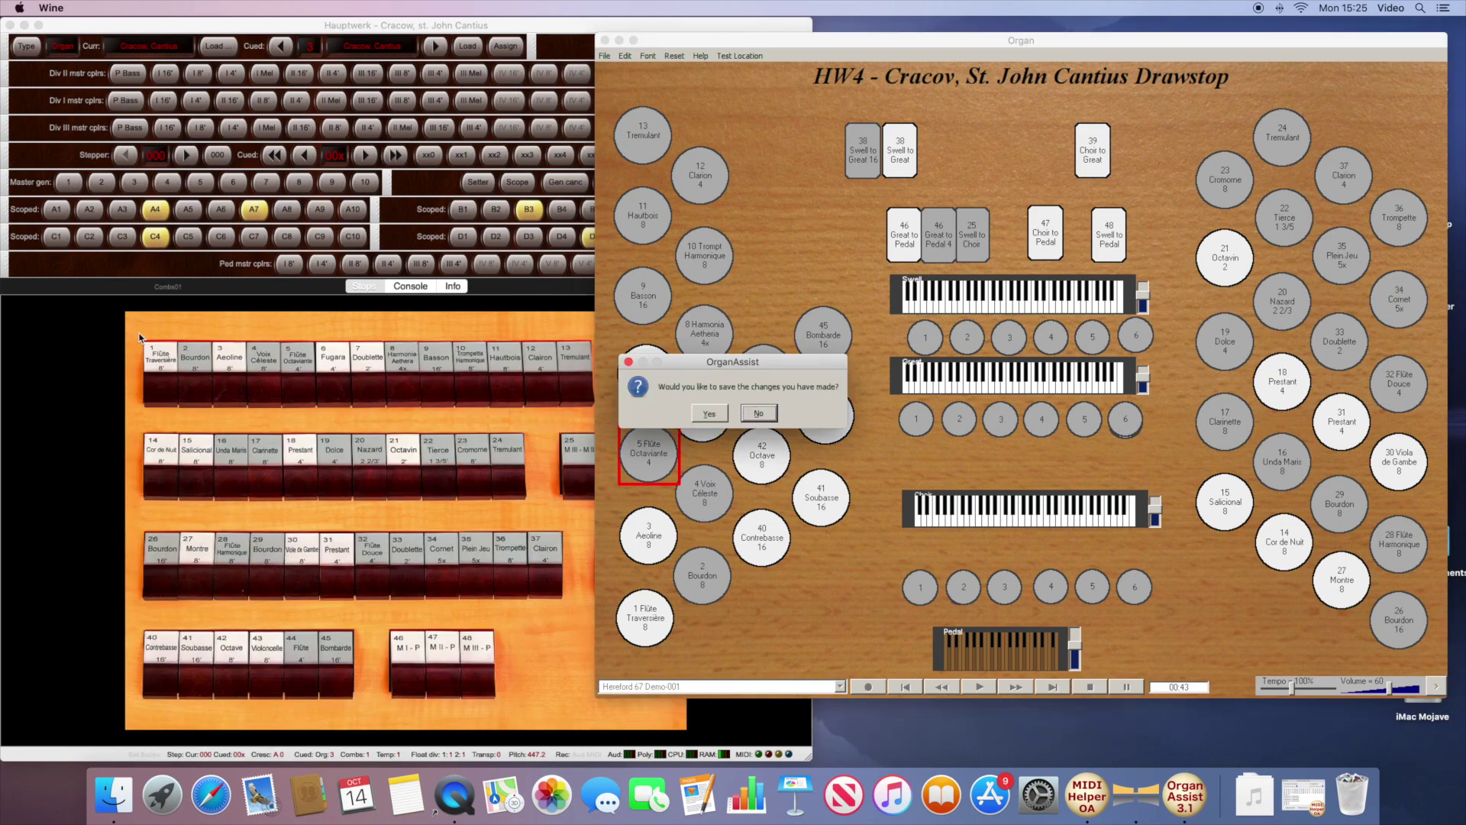
click(715, 416)
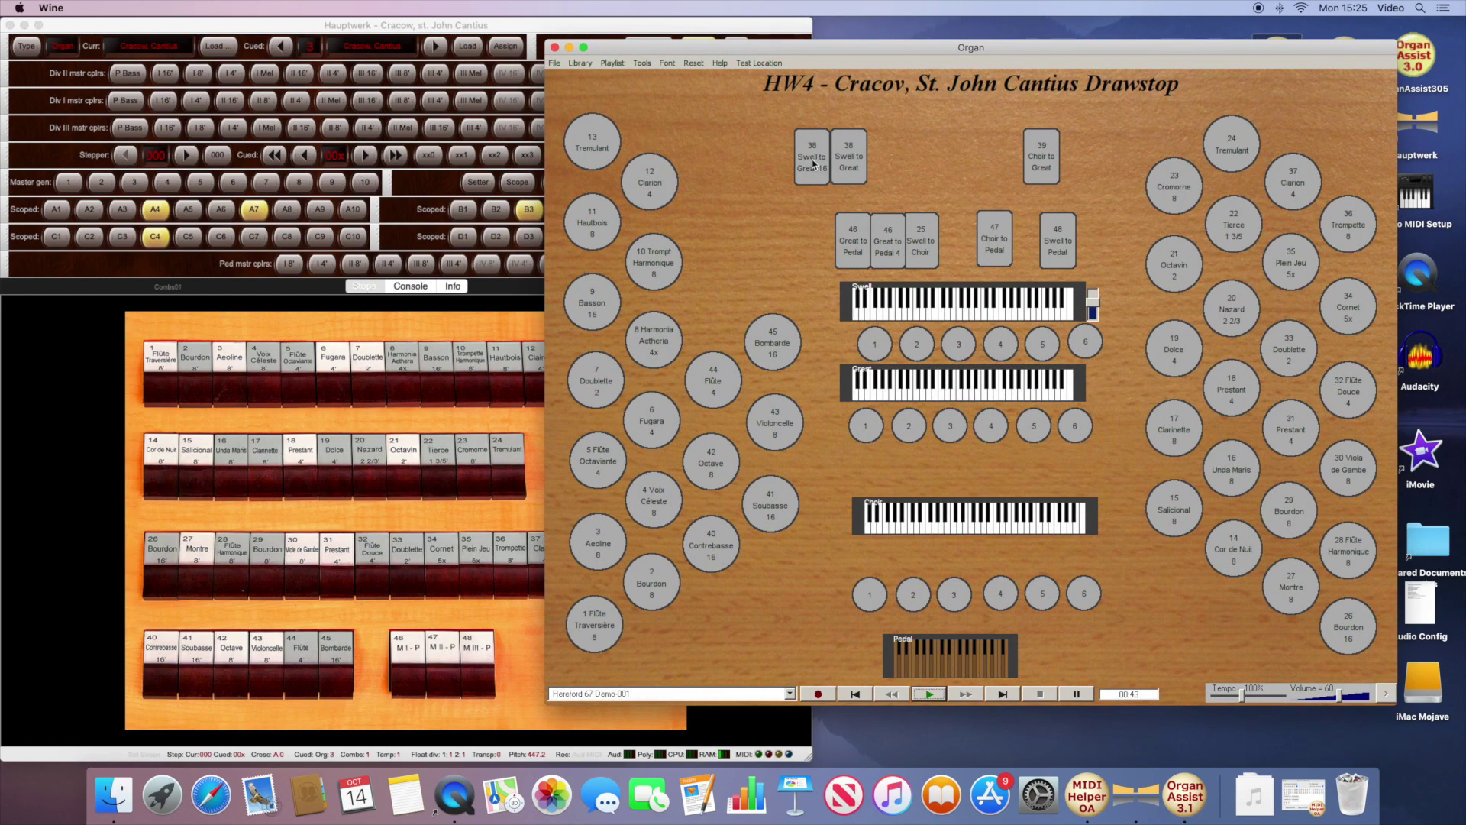
double_click(813, 162)
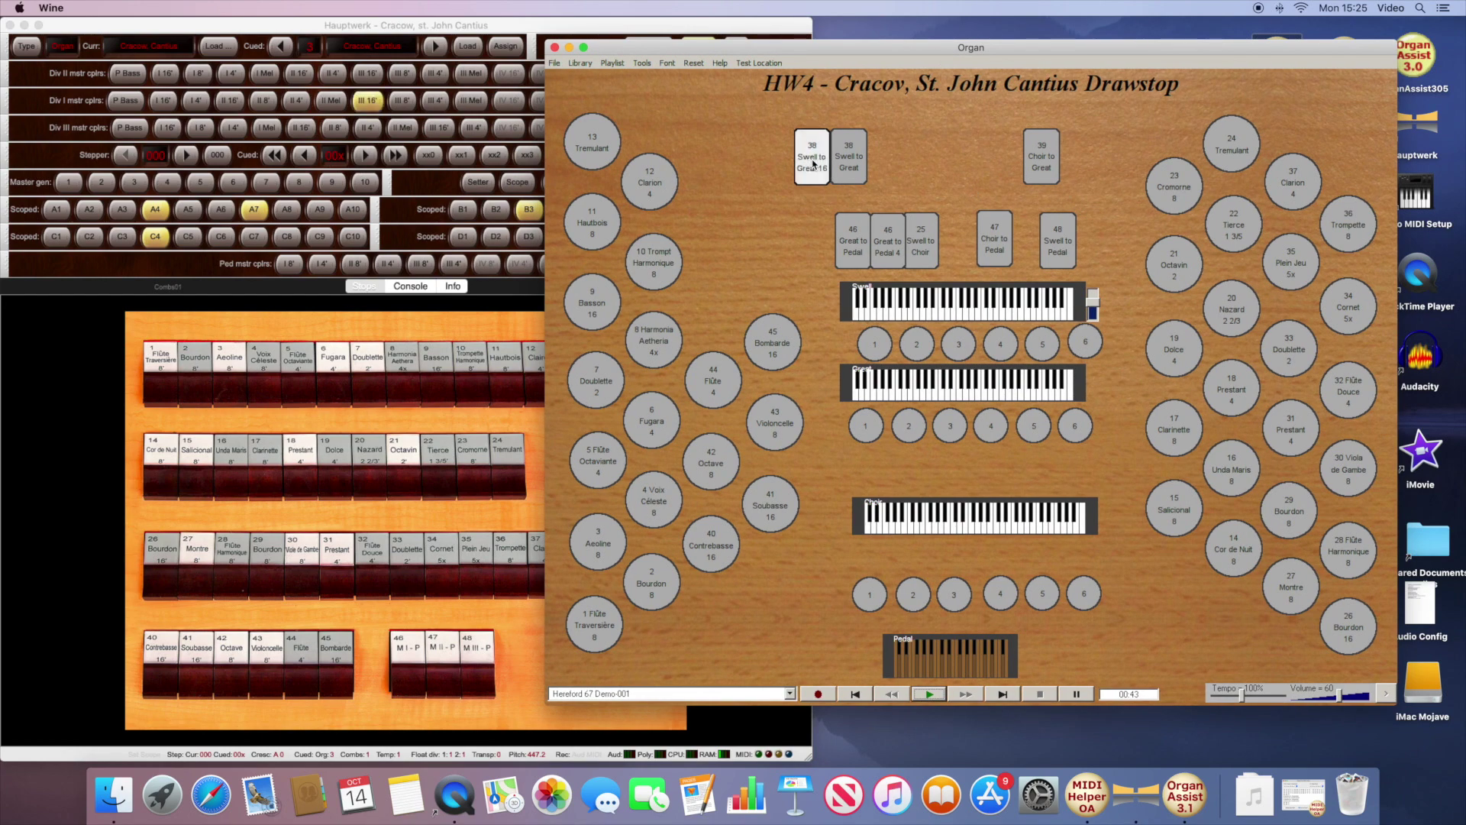
click(897, 243)
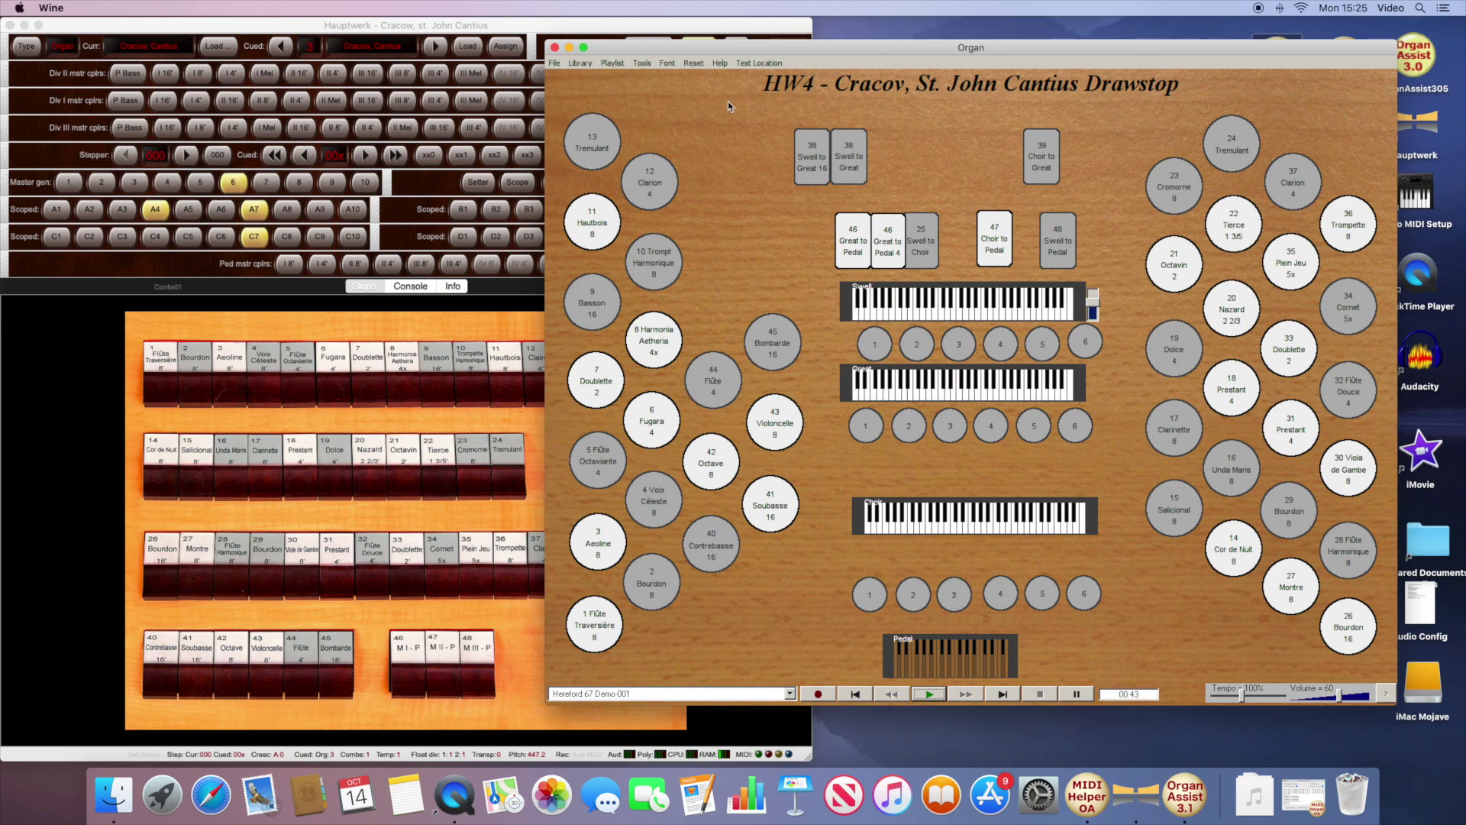
Step: Open Edit Organ Layout and add a new piston above the Choir keyboard
click(642, 63)
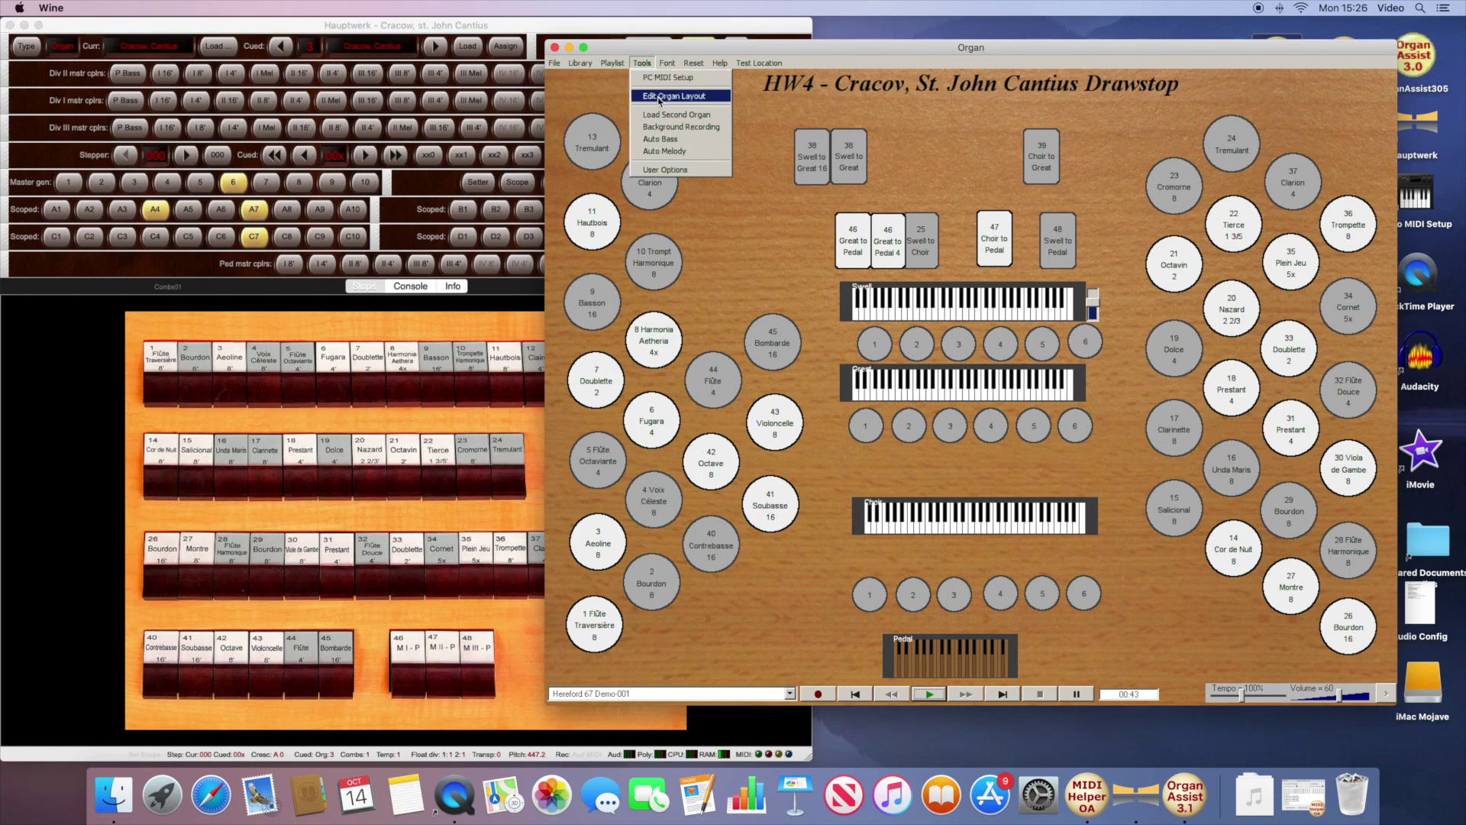
click(660, 96)
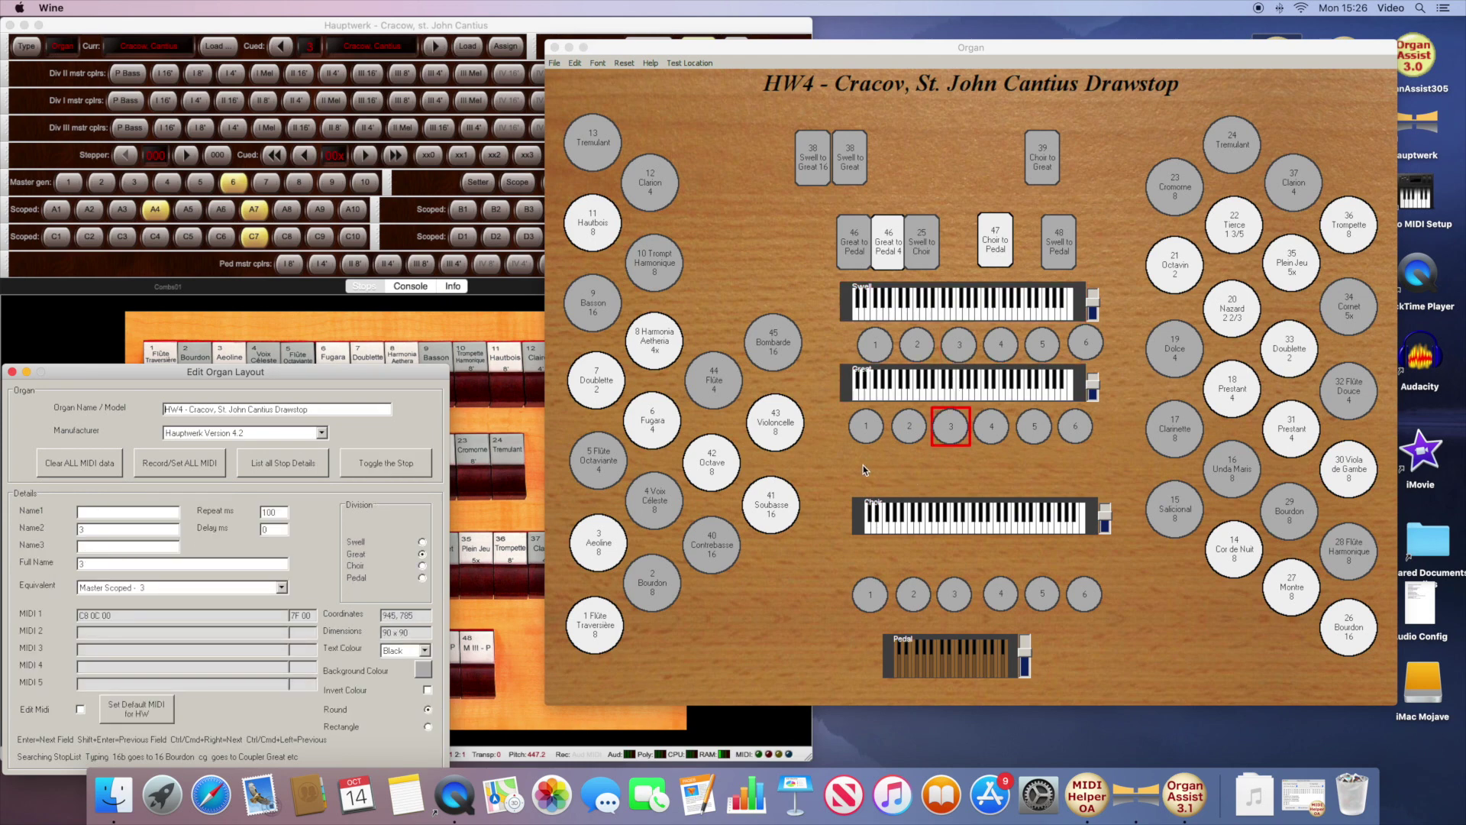
click(862, 465)
right_click(863, 465)
click(882, 472)
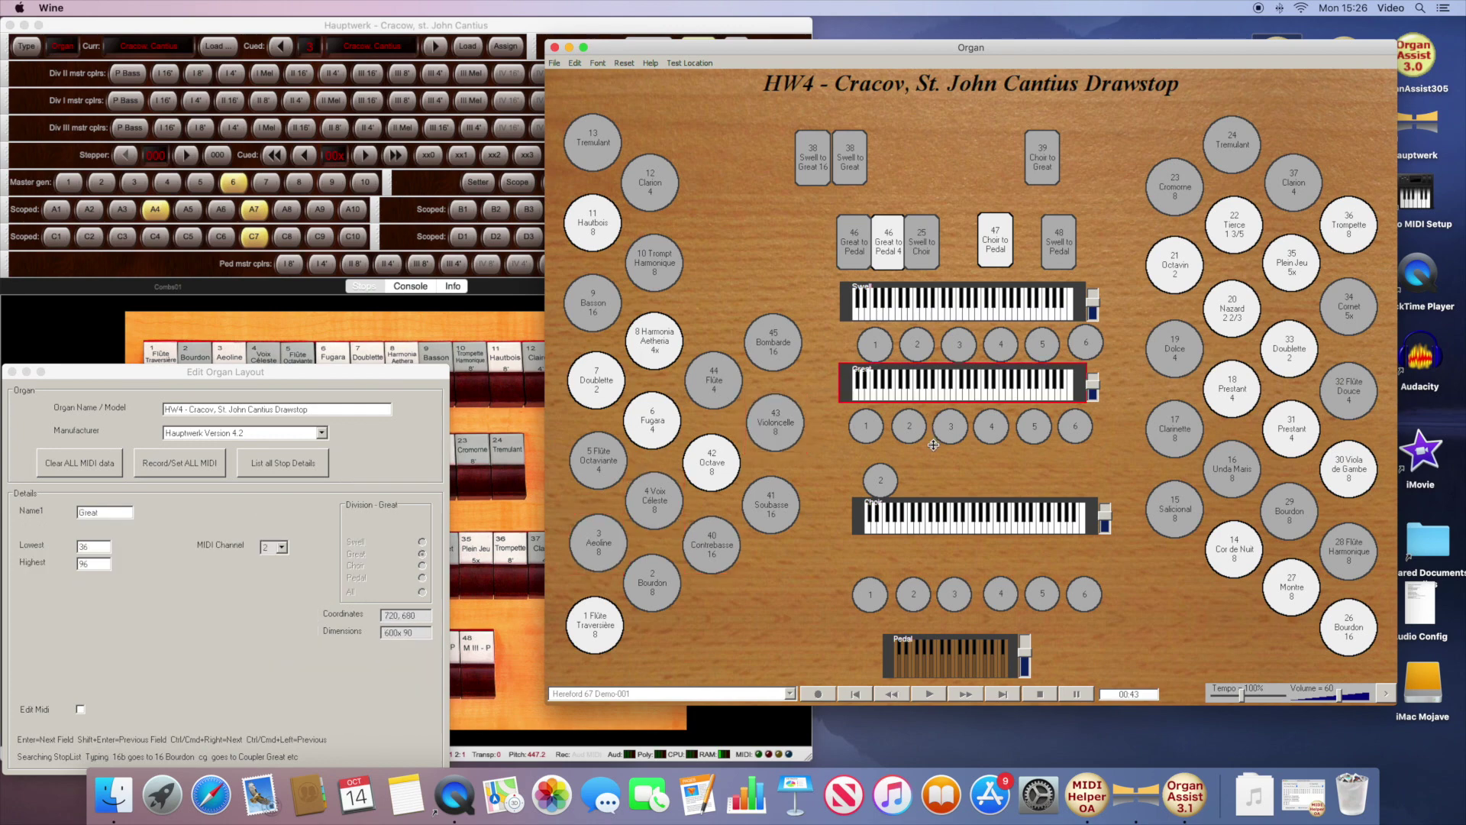
Step: Label the new piston 0 and link it to Stepper - 000
click(215, 563)
double_click(113, 531)
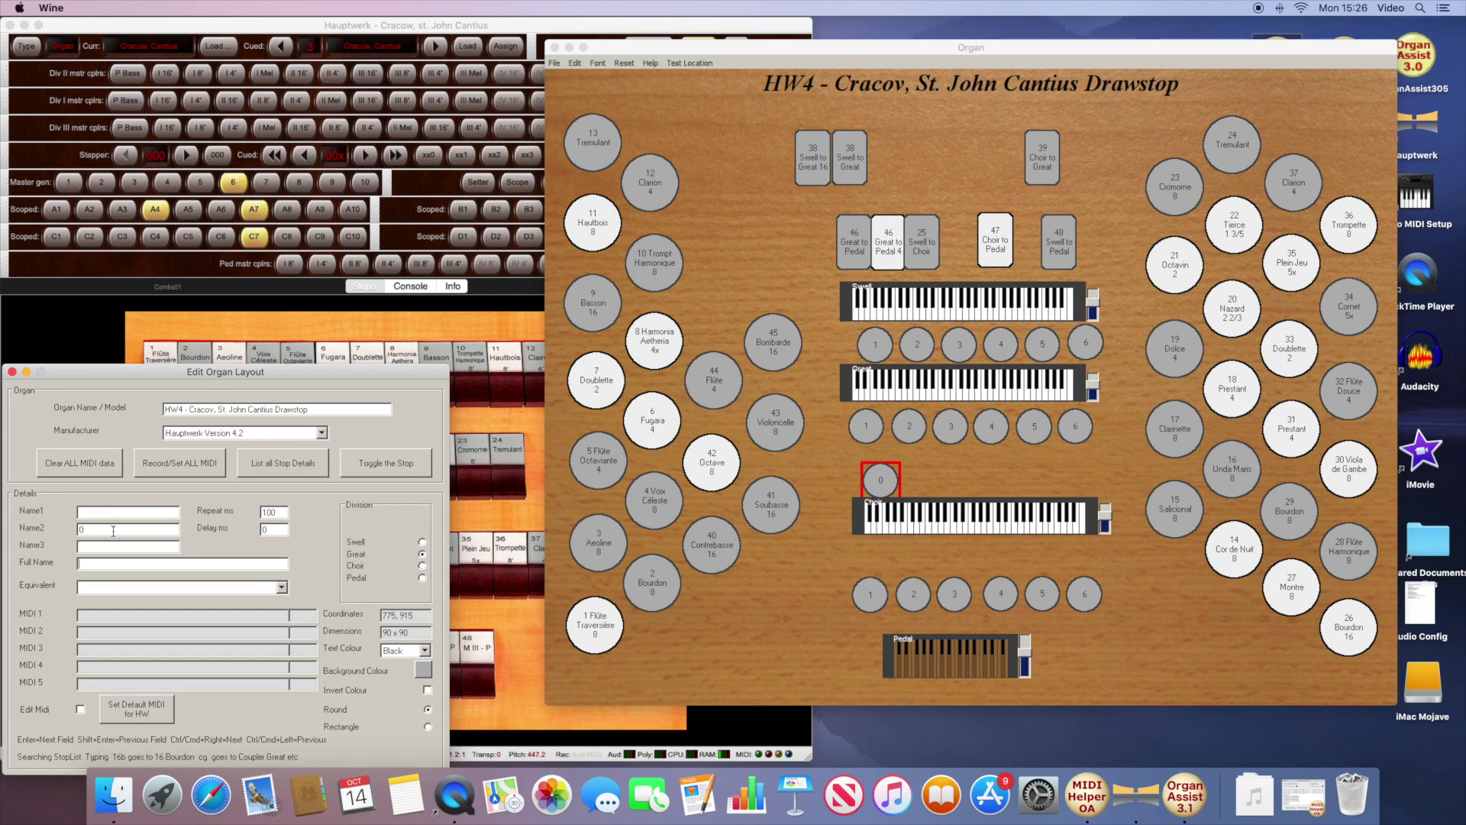
click(280, 587)
click(285, 620)
drag(285, 620, 285, 644)
click(131, 610)
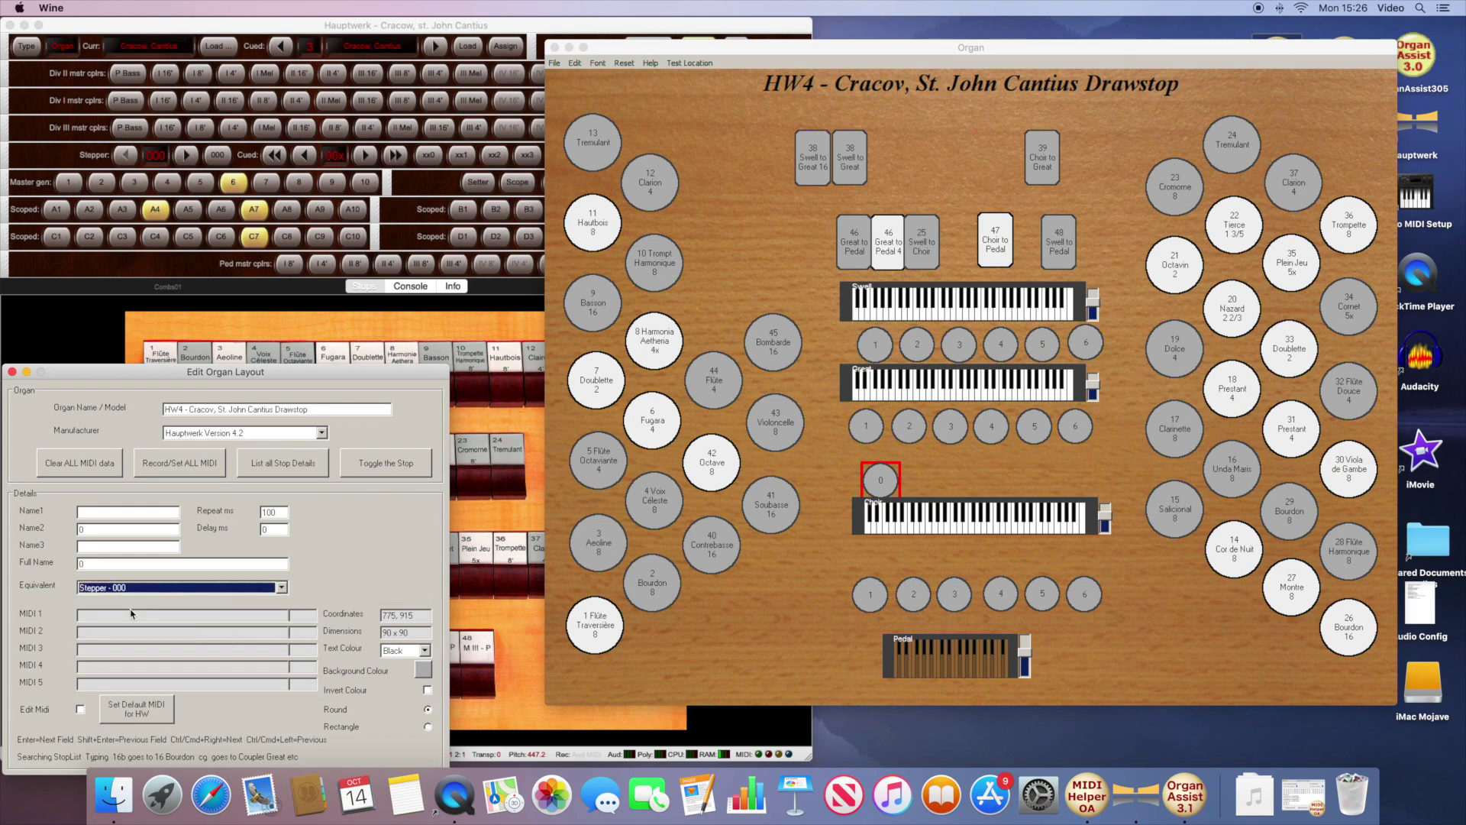
Step: Position the Stepper << Prev piston, add a Stepper >> Next piston beside it, and save the layout
click(924, 460)
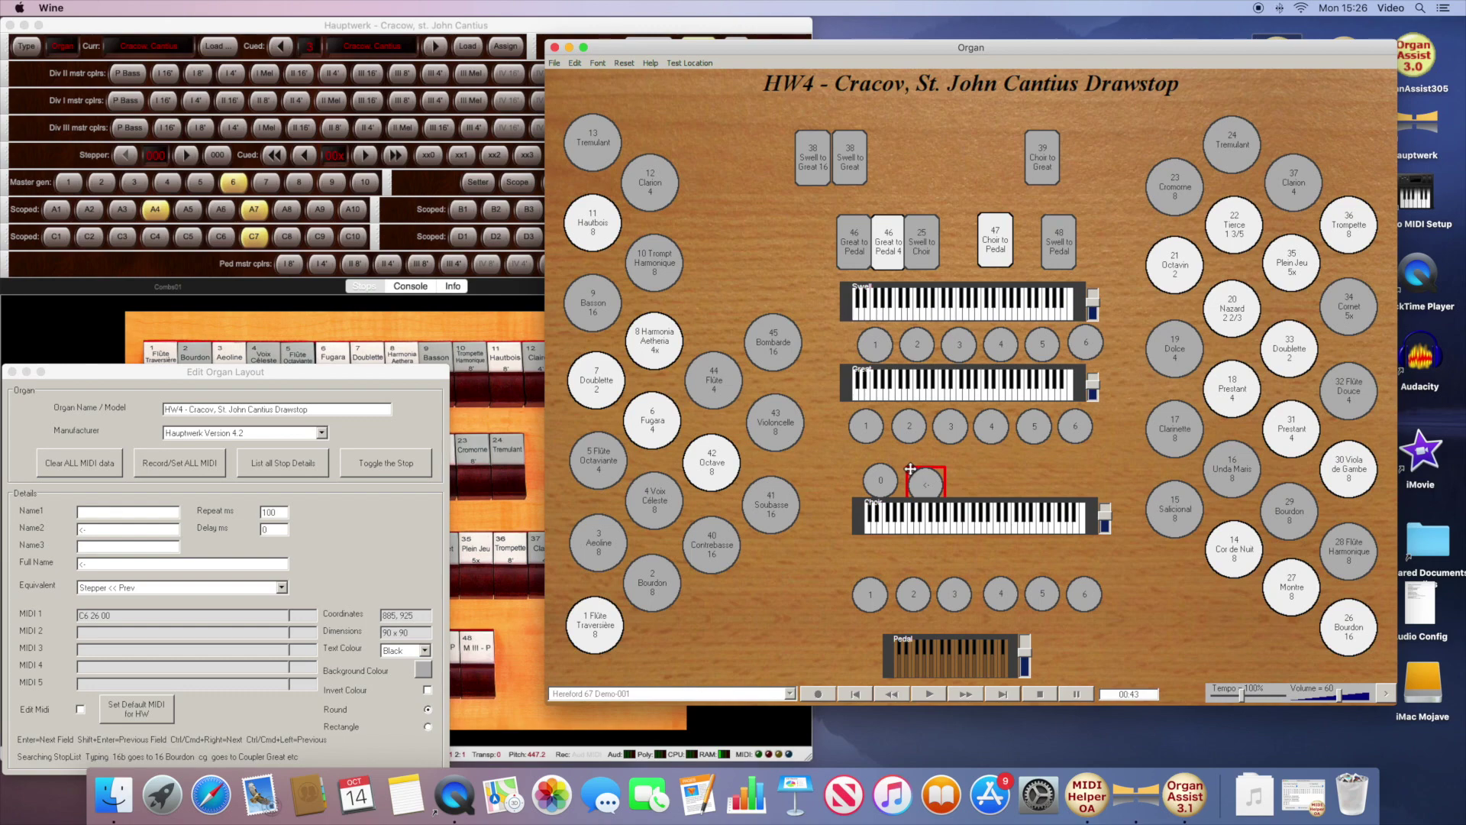
drag(911, 465, 914, 462)
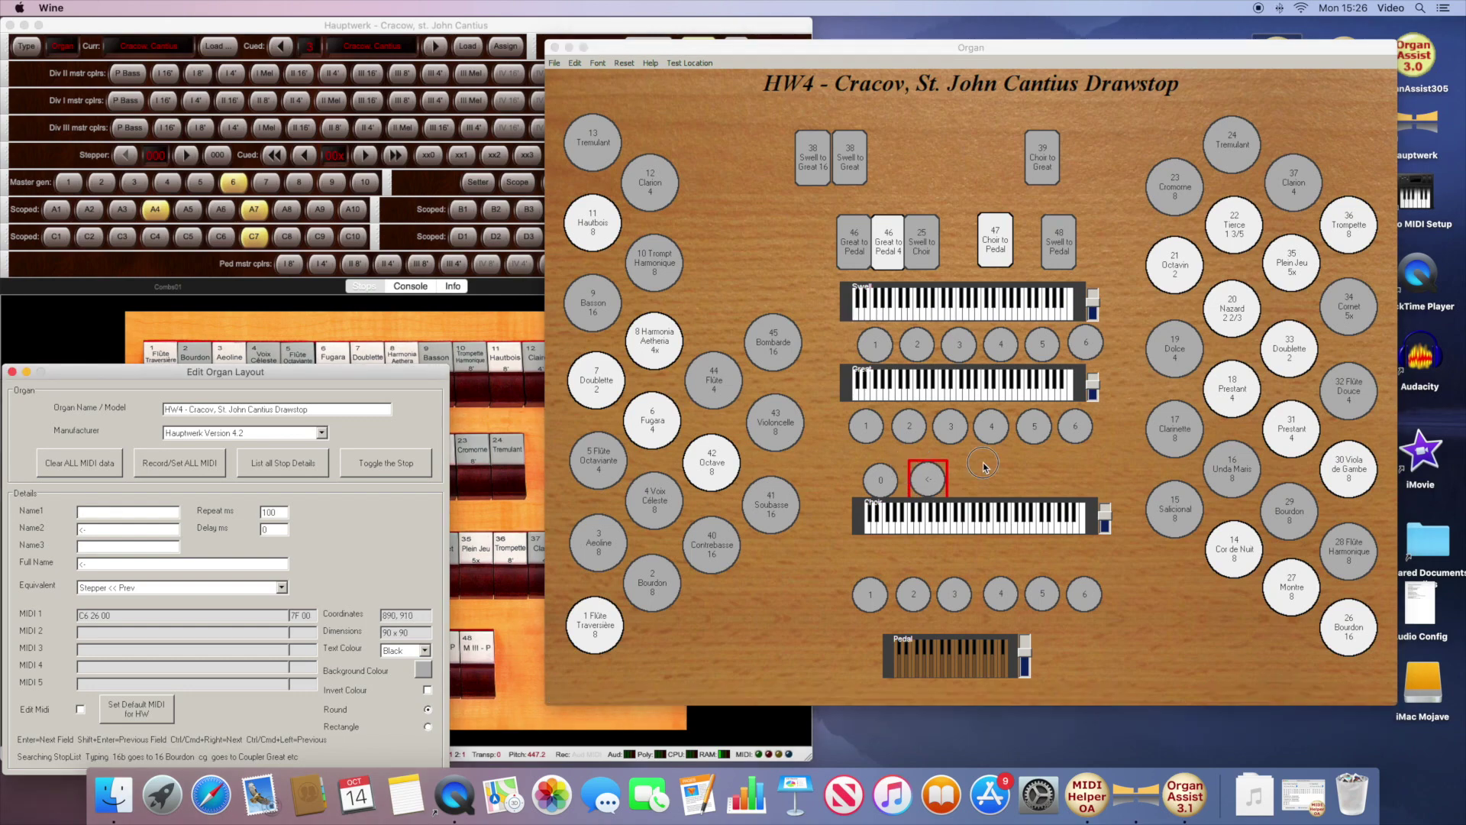
click(983, 465)
right_click(960, 472)
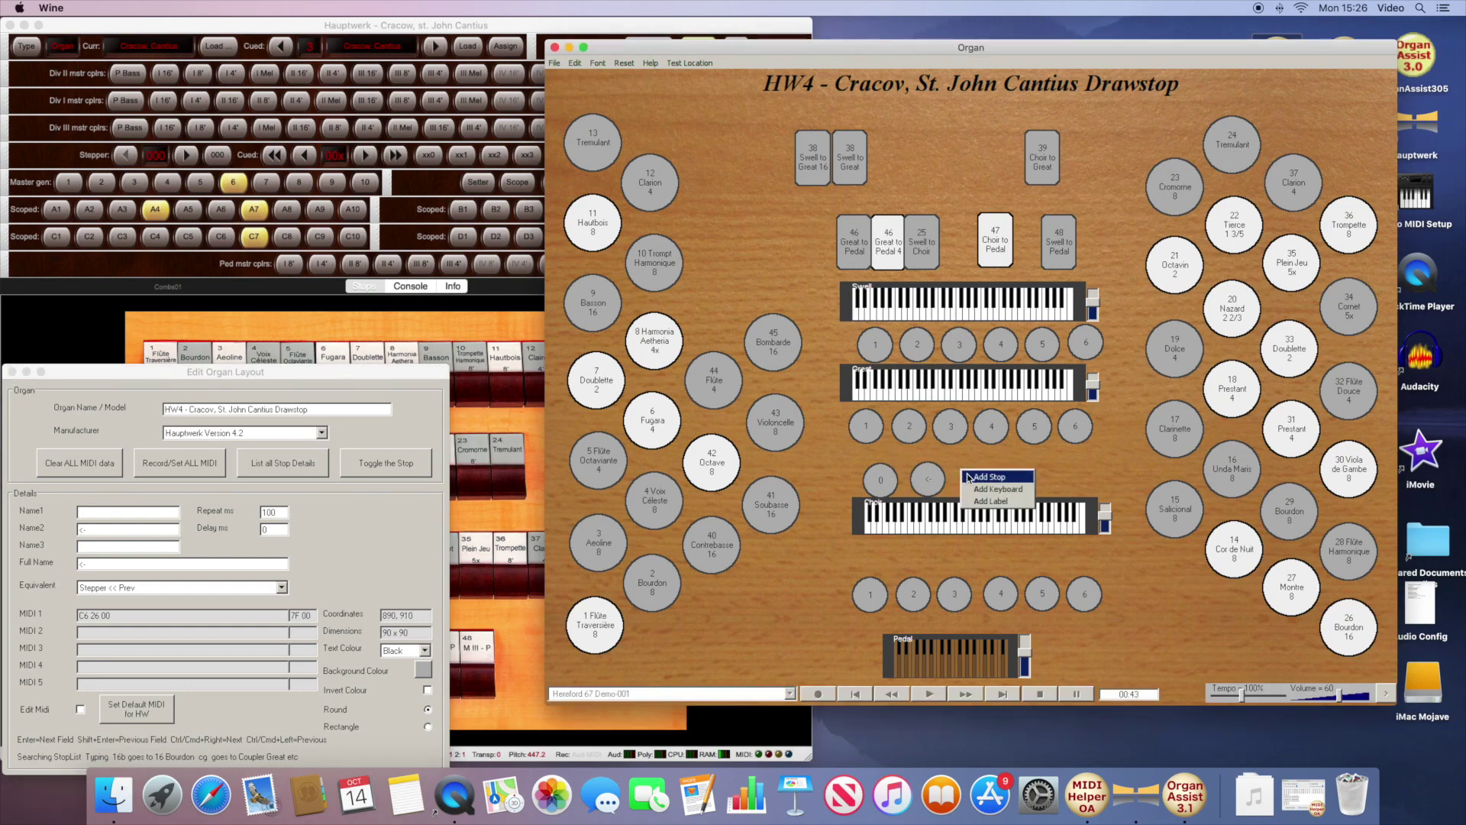
click(963, 476)
drag(960, 467, 956, 464)
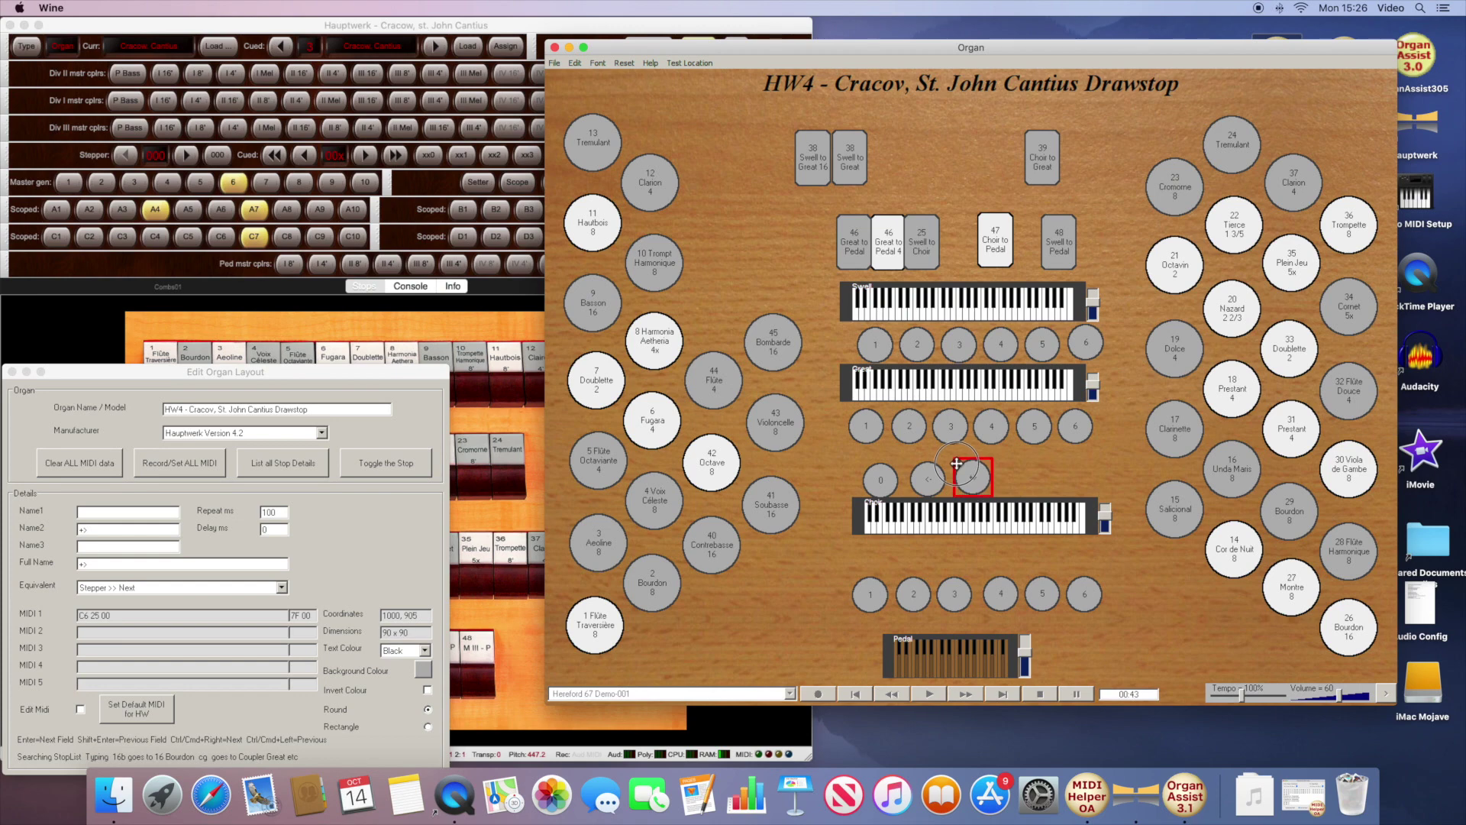
click(12, 372)
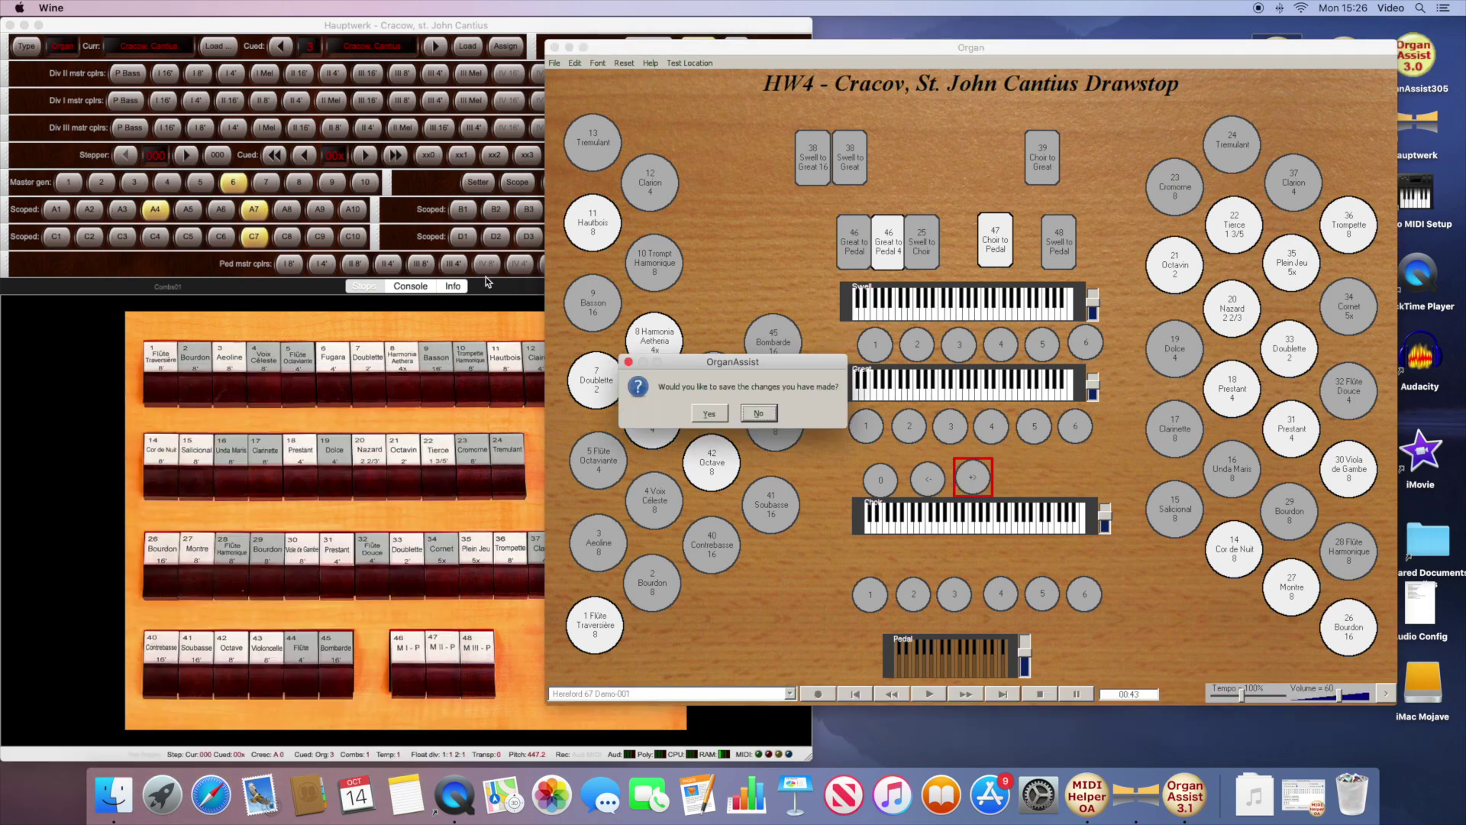
click(707, 413)
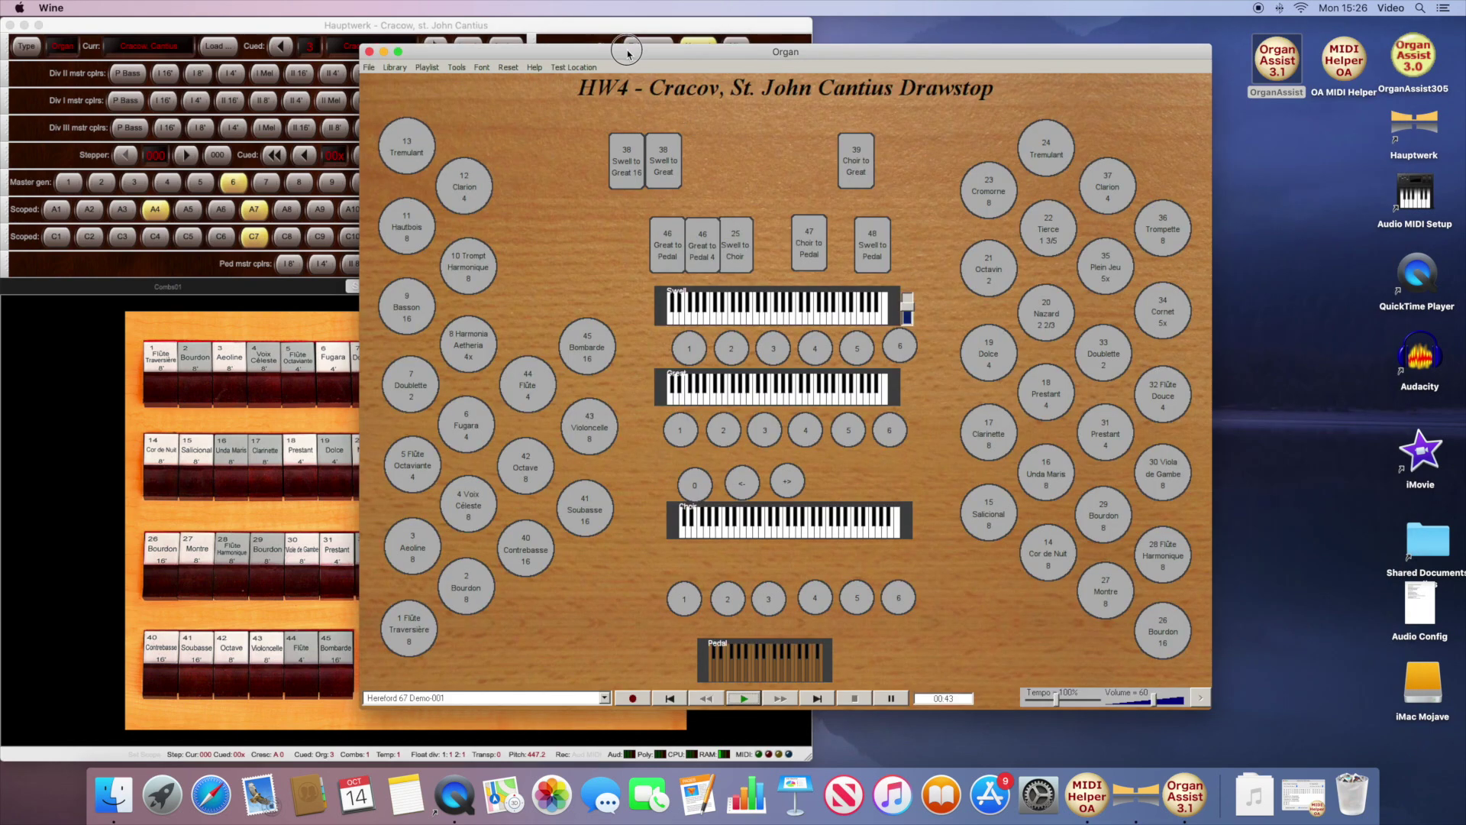
Step: Move the OrganAssist console window to the right to reveal more of Hauptwerk
drag(626, 44, 795, 38)
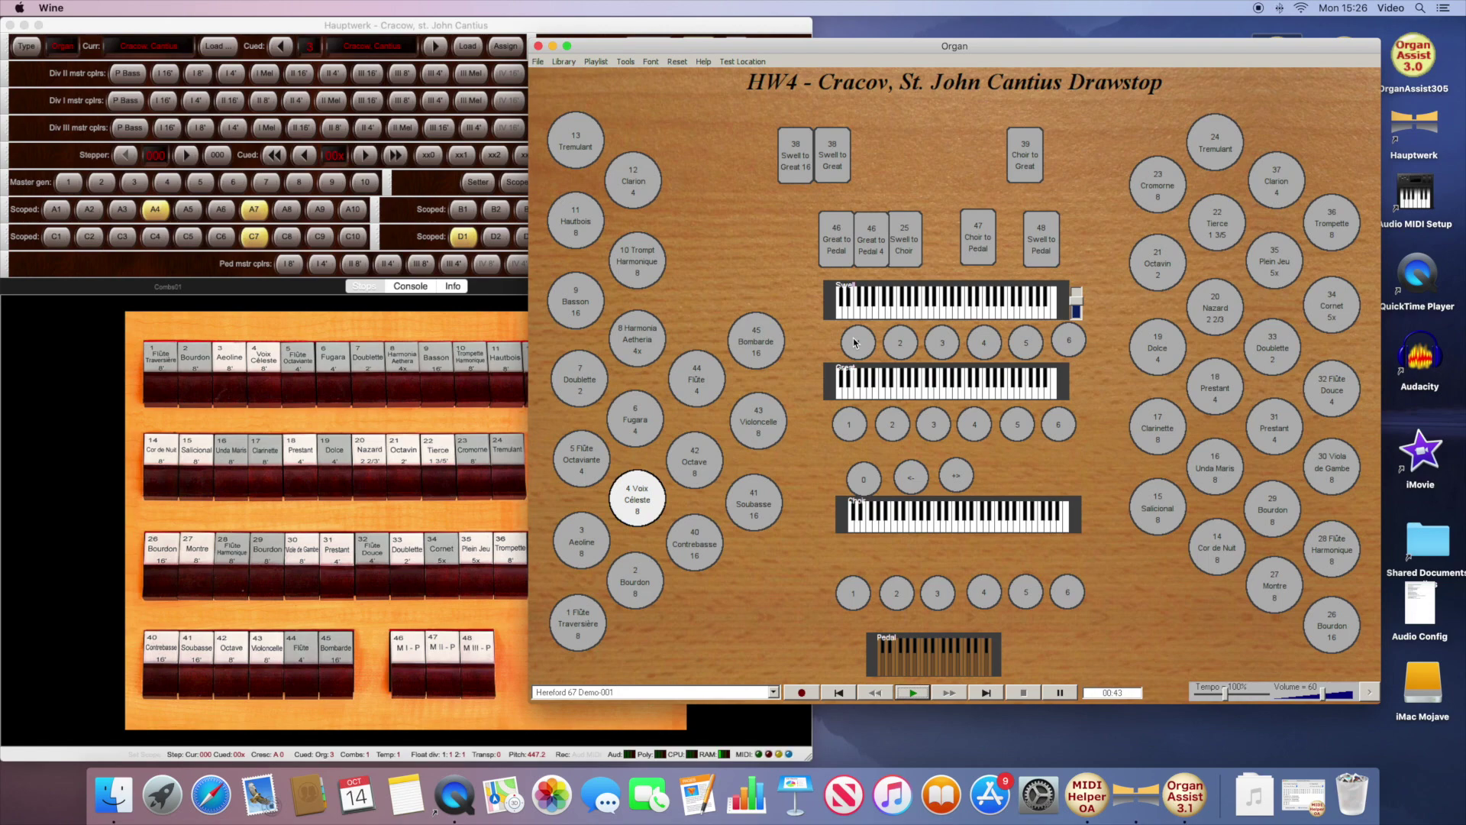